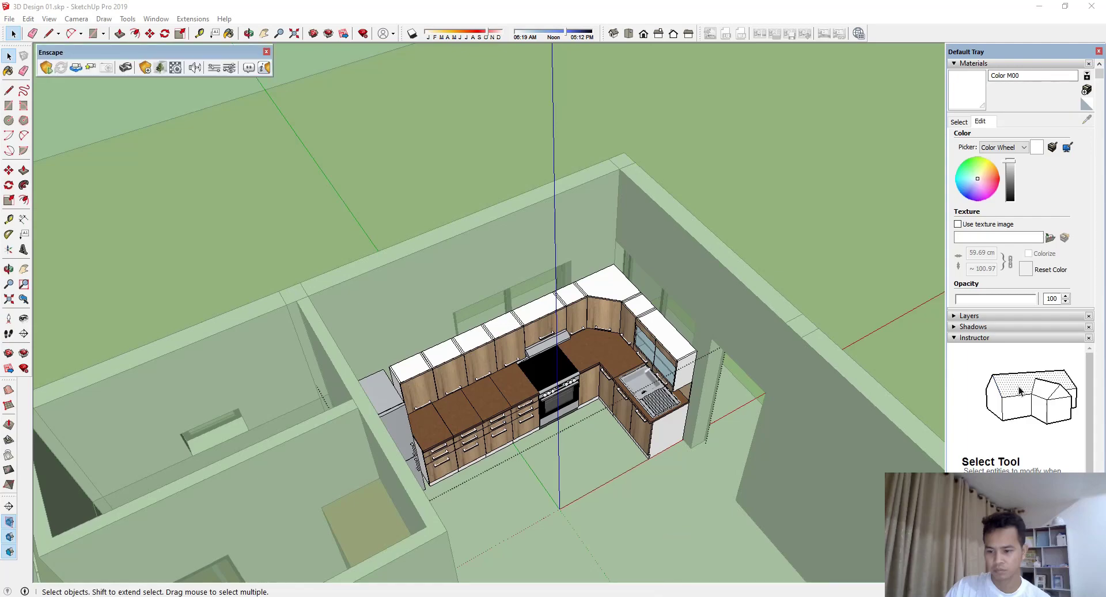
Step: Turn on X-ray view and window-select the whole row of upper wall cabinets
scroll(562, 277, down, 3)
scroll(590, 350, up, 4)
scroll(591, 351, down, 2)
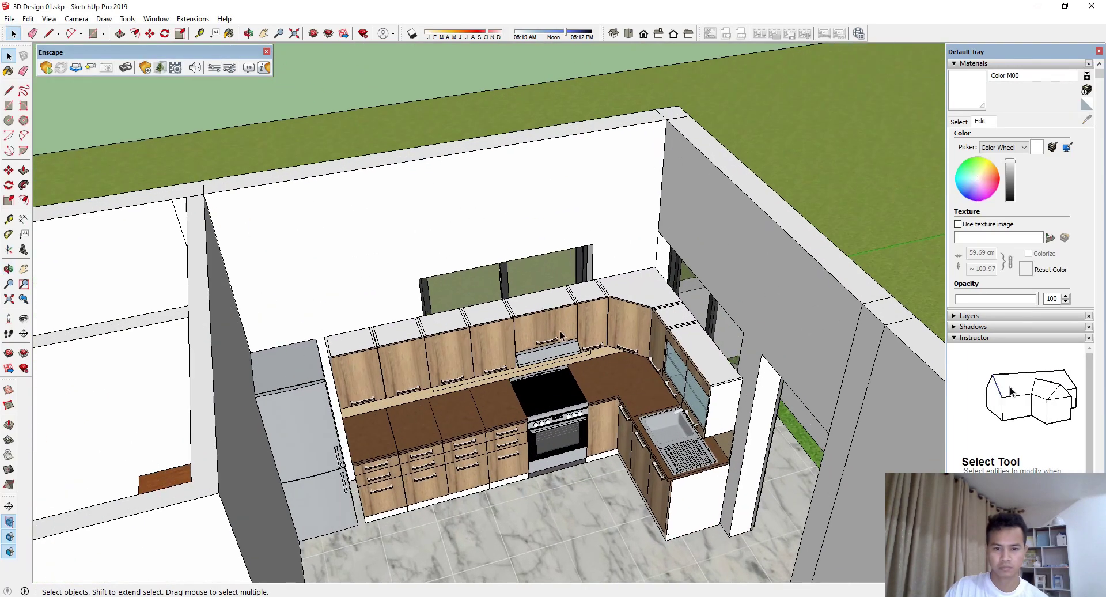
key(alt+x)
mouse_move(590, 350)
middle_down()
mouse_move(520, 335)
mouse_move(555, 262)
mouse_move(563, 188)
mouse_move(362, 268)
middle_up()
click(519, 334)
scroll(520, 335, up, 3)
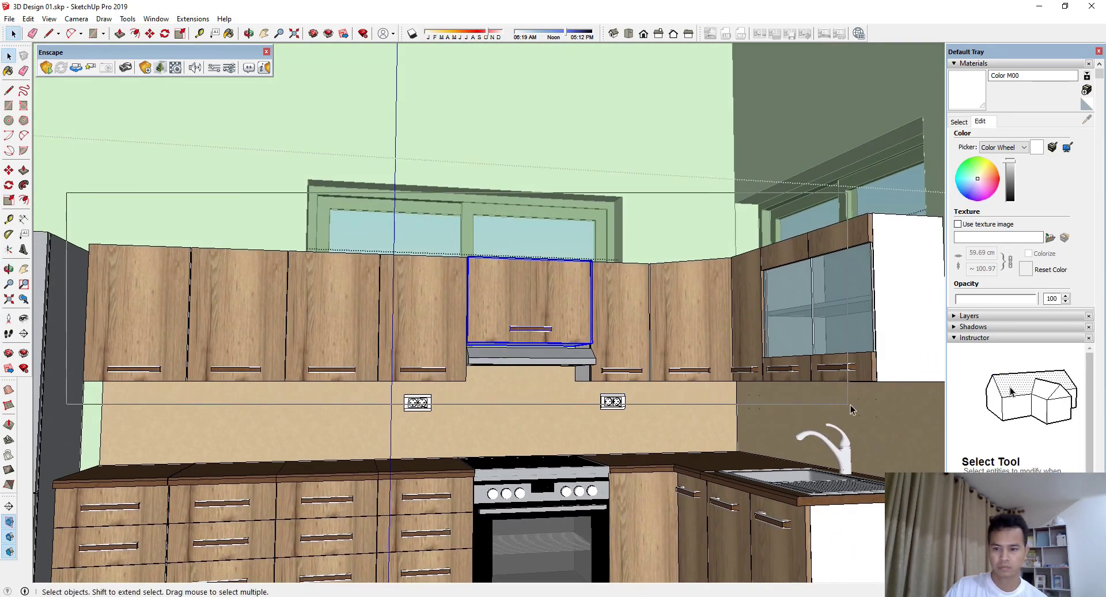
drag(239, 399, 882, 420)
Step: Move the selected upper cabinets straight up along the blue axis, well above the backsplash
scroll(501, 406, down, 1)
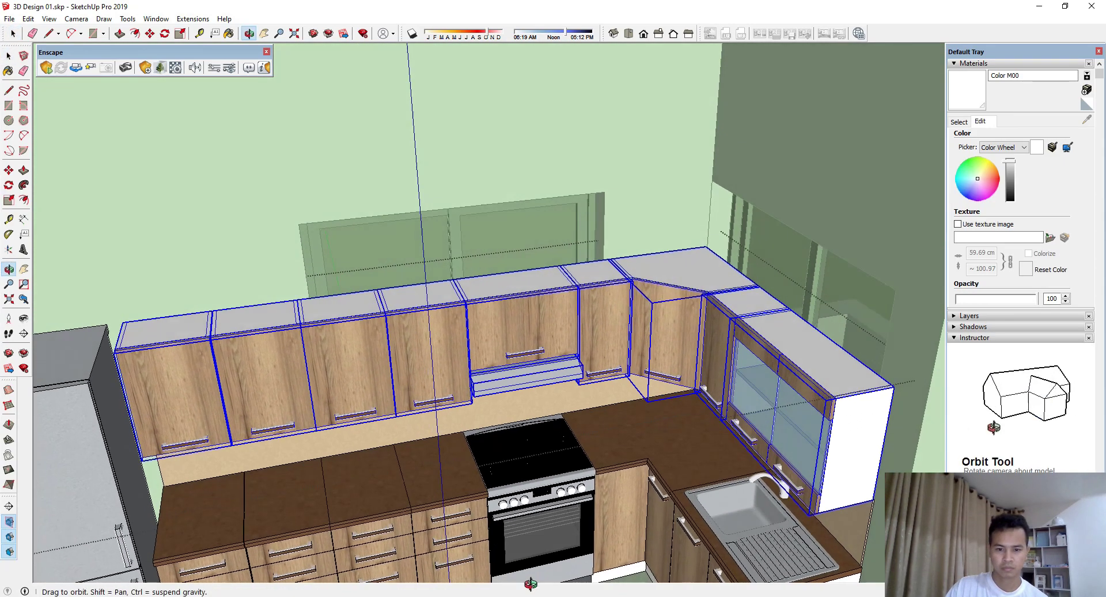
middle_drag(501, 405, 639, 276)
scroll(648, 268, up, 2)
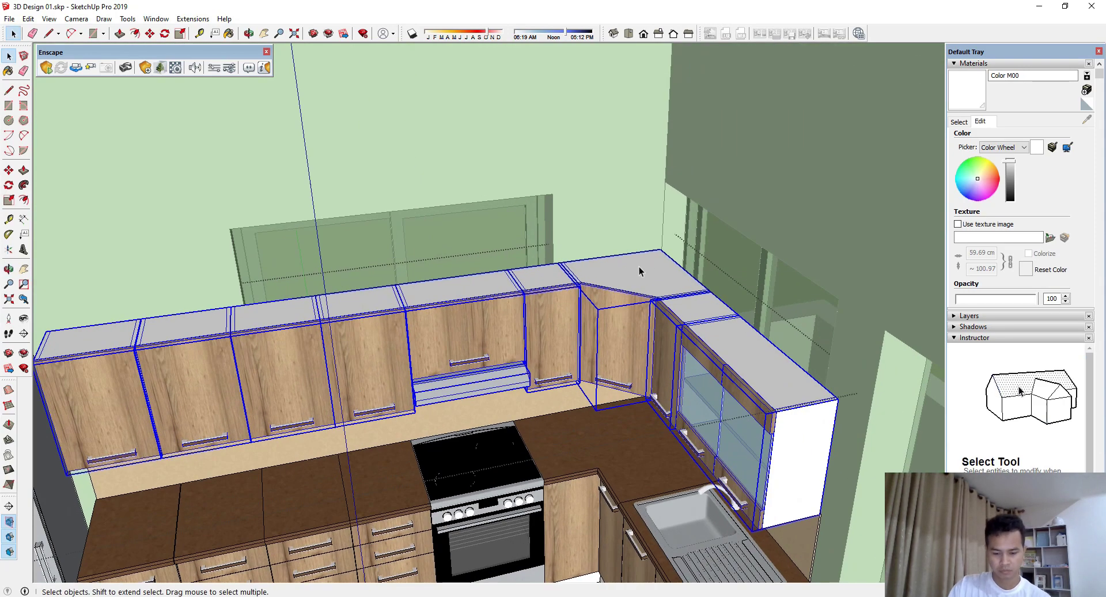
key(m)
scroll(563, 266, up, 2)
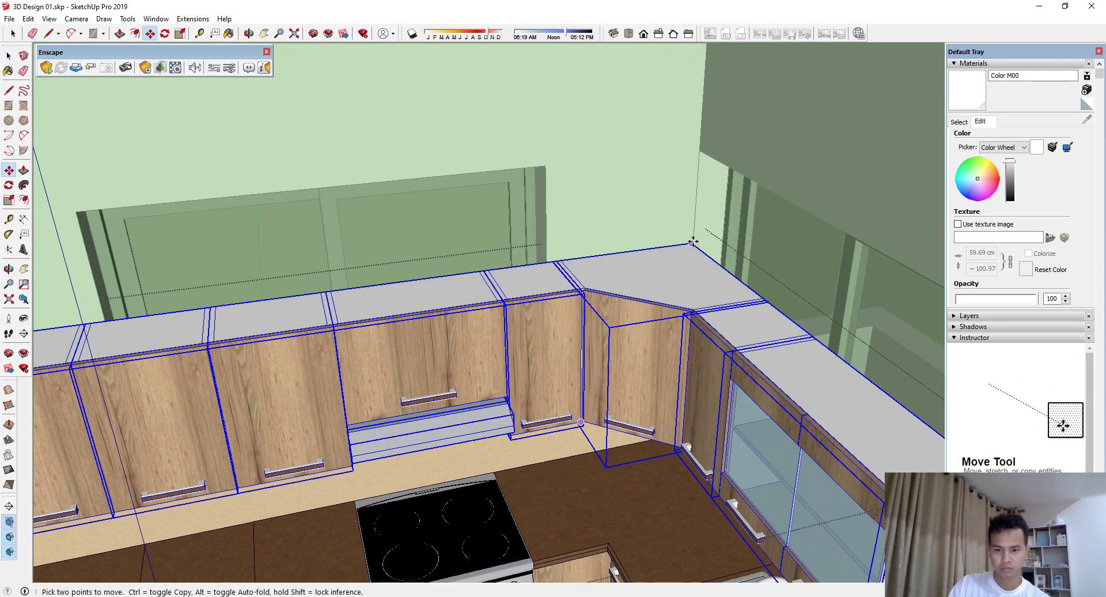
mouse_move(693, 241)
middle_down()
mouse_move(693, 226)
mouse_move(573, 277)
middle_up()
scroll(573, 278, up, 2)
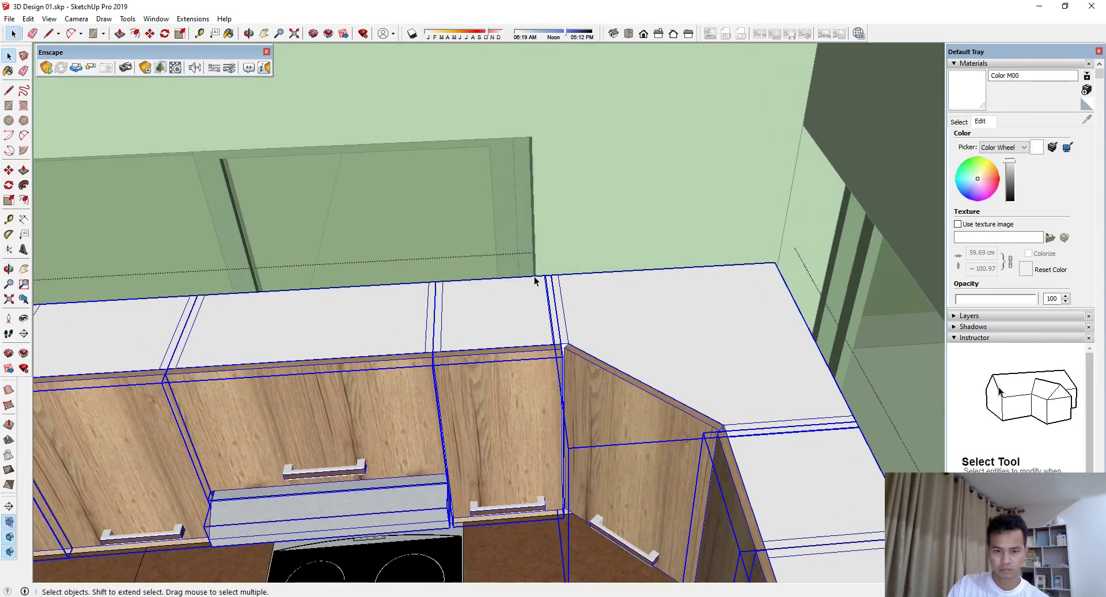
key(m)
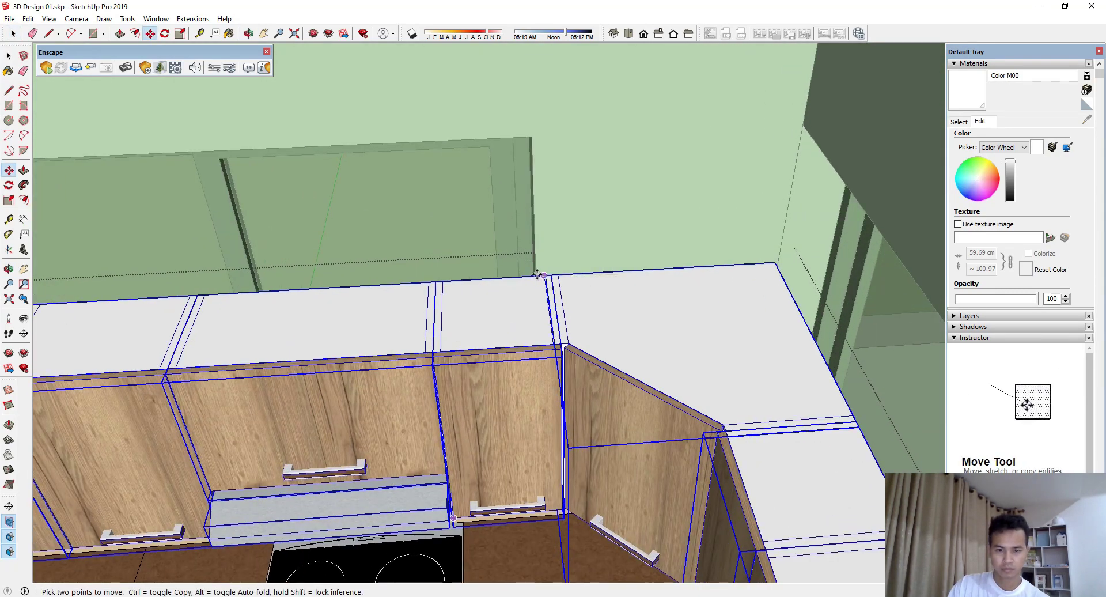
click(535, 275)
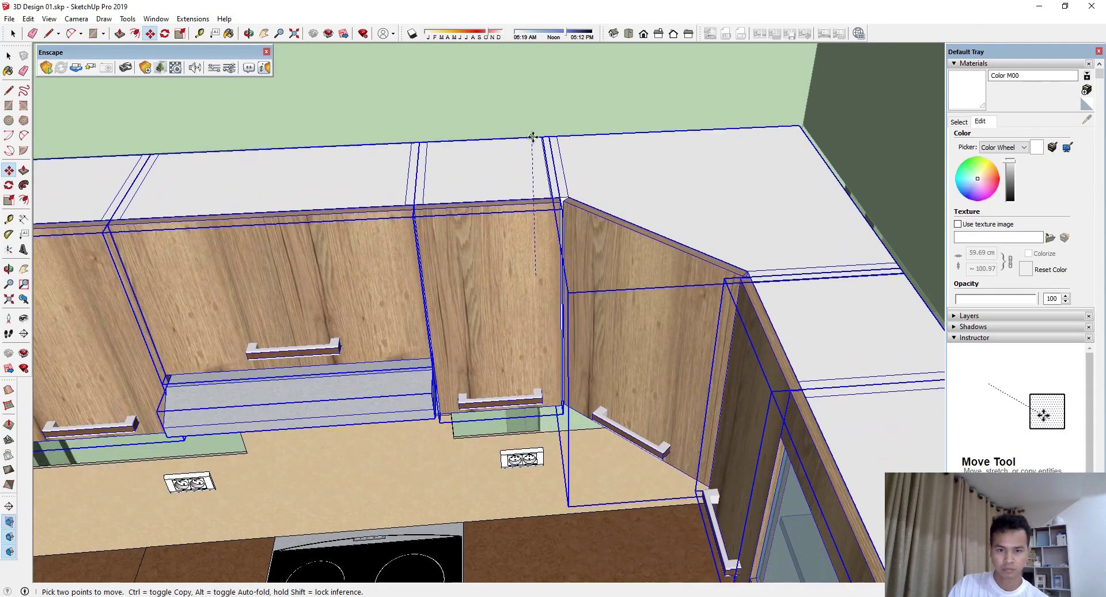
scroll(533, 137, down, 2)
scroll(533, 136, down, 3)
mouse_move(533, 137)
middle_down()
mouse_move(580, 282)
mouse_move(568, 98)
middle_up()
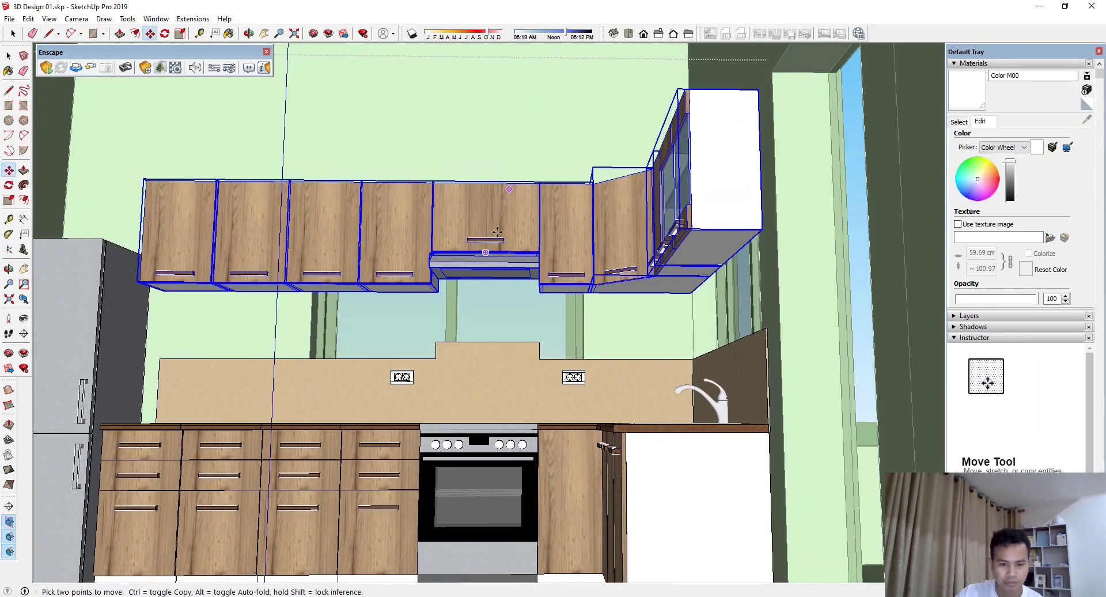
mouse_move(497, 232)
middle_down()
mouse_move(460, 353)
mouse_move(440, 352)
middle_up()
Step: Open the tan backsplash group and window-select its top edges
key(space)
click(456, 369)
double_click(456, 369)
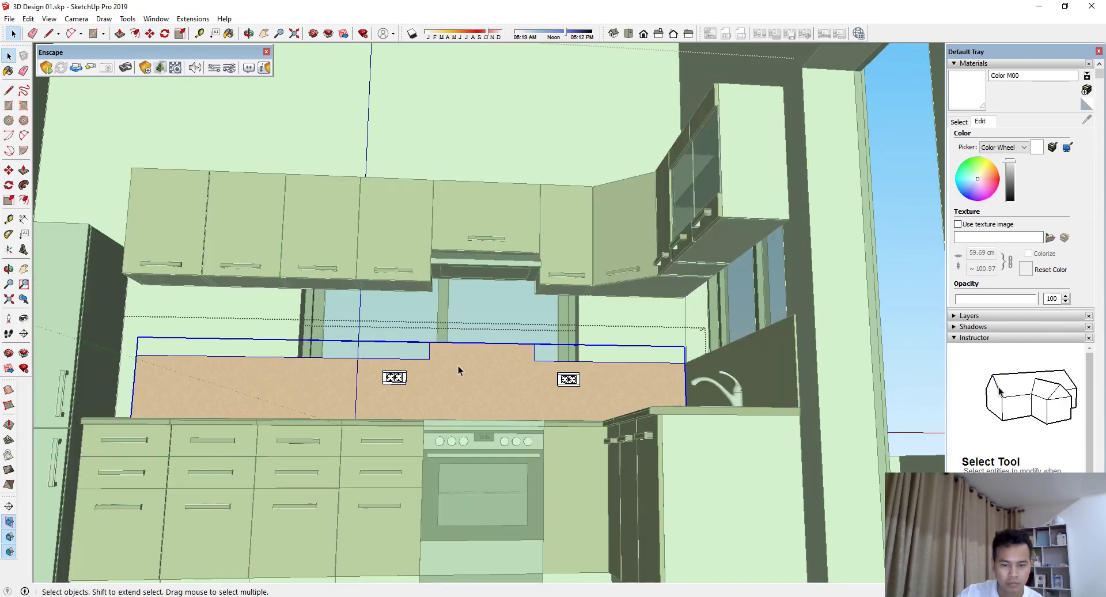
click(459, 363)
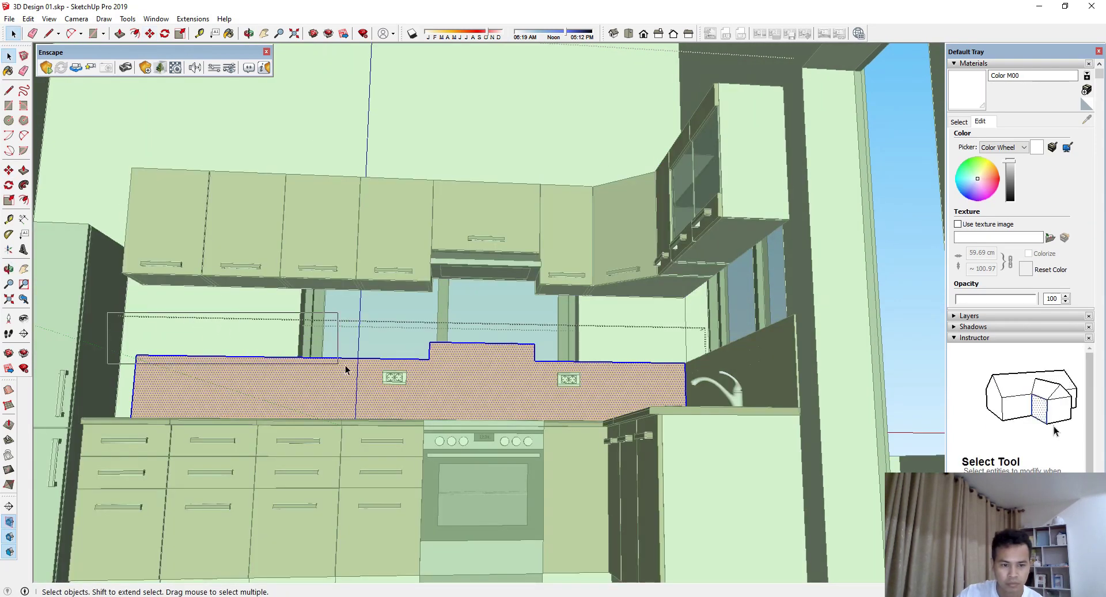
drag(345, 369, 719, 389)
Step: Move the backsplash's top edges up to the upper cabinets' bottom corner
scroll(699, 360, up, 3)
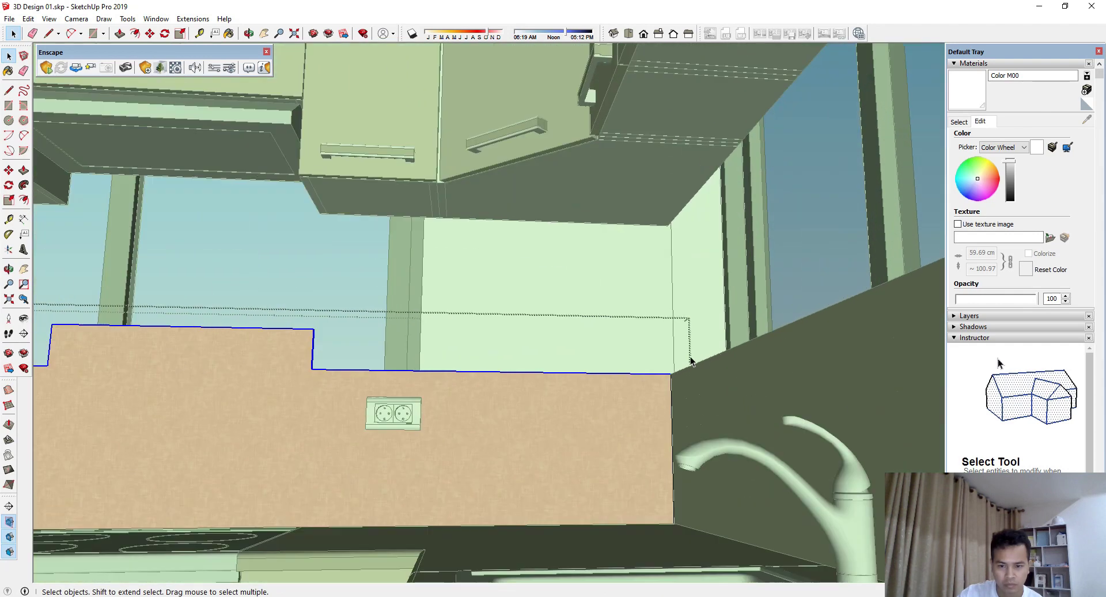
scroll(689, 361, up, 2)
scroll(690, 355, down, 1)
key(m)
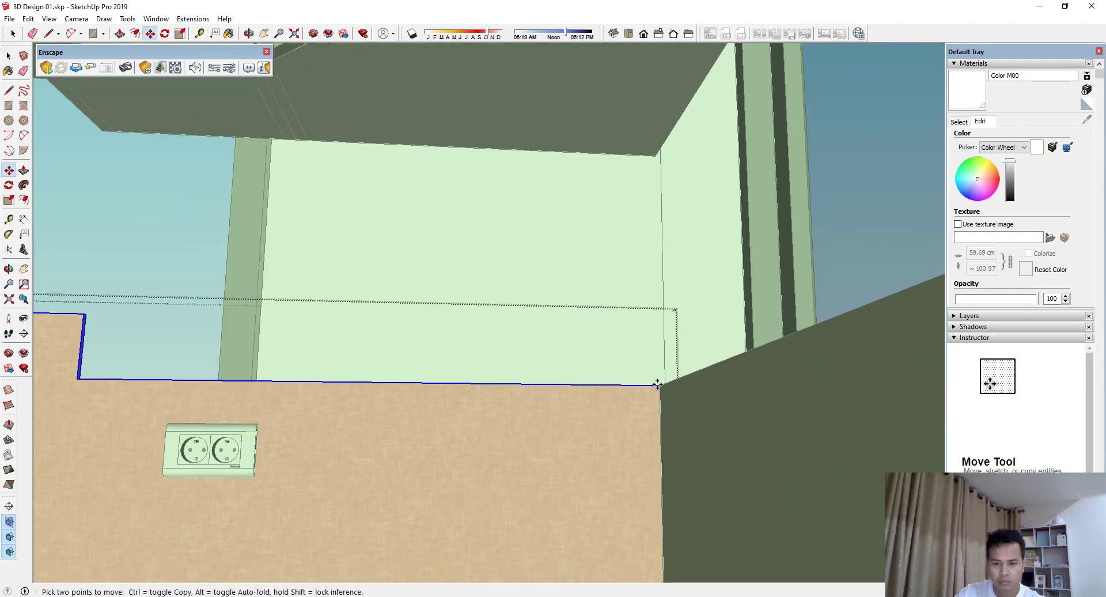
drag(660, 384, 656, 154)
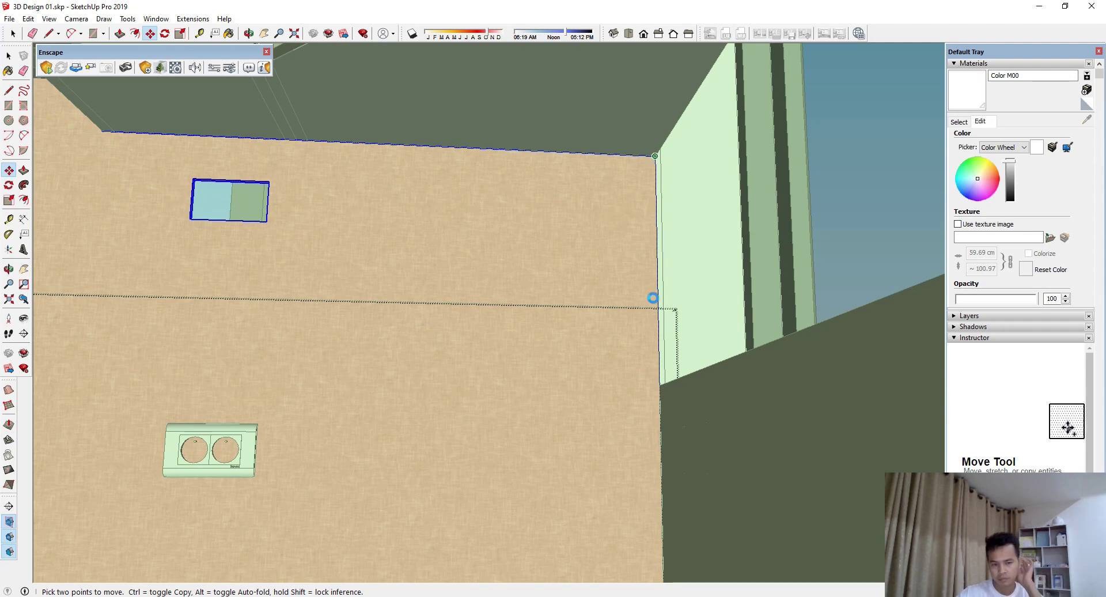
middle_drag(725, 401, 747, 414)
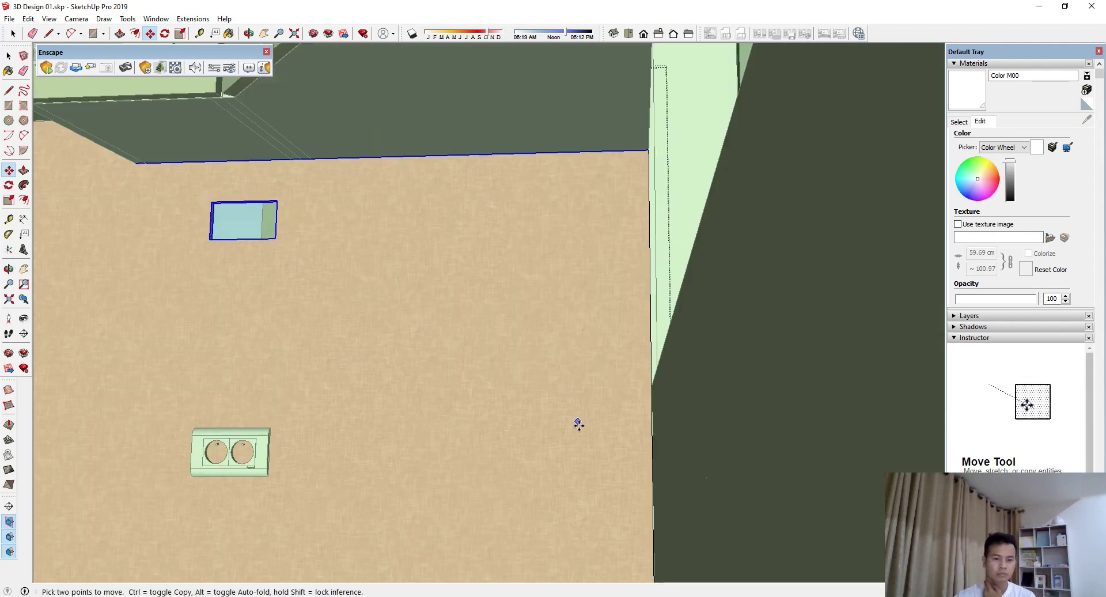
mouse_move(895, 447)
middle_down()
mouse_move(354, 414)
mouse_move(882, 238)
mouse_move(521, 326)
mouse_move(486, 358)
mouse_move(667, 450)
mouse_move(603, 391)
mouse_move(684, 425)
mouse_move(420, 311)
mouse_move(542, 342)
mouse_move(538, 403)
mouse_move(493, 420)
mouse_move(390, 366)
mouse_move(285, 403)
mouse_move(526, 376)
mouse_move(424, 387)
middle_up()
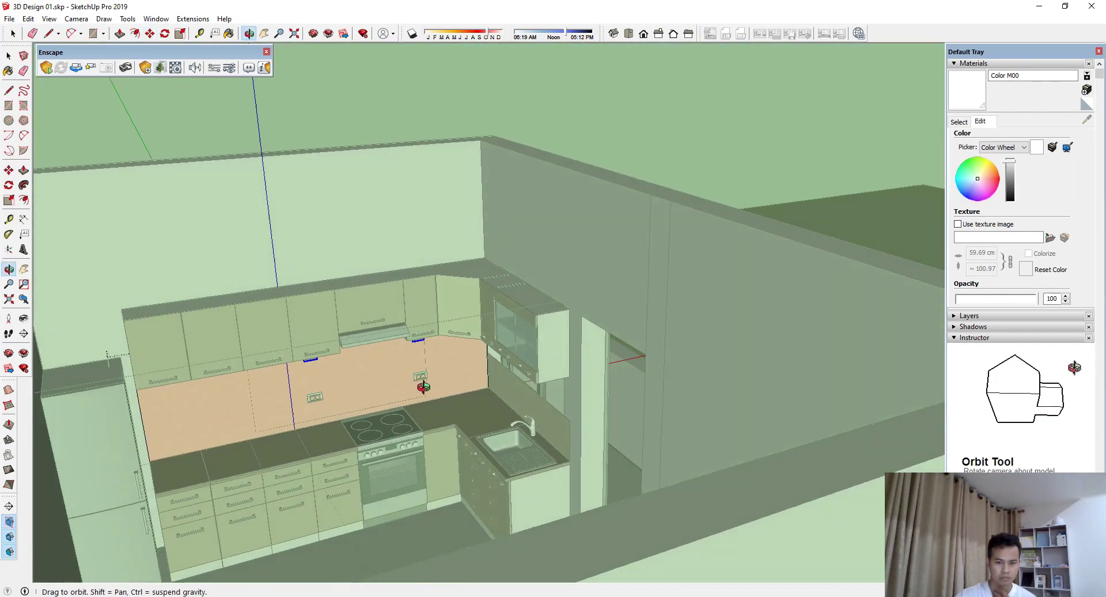
Step: Exit the backsplash group so the model shows its textures again
key(m)
scroll(570, 369, up, 2)
scroll(553, 438, up, 2)
scroll(541, 514, up, 2)
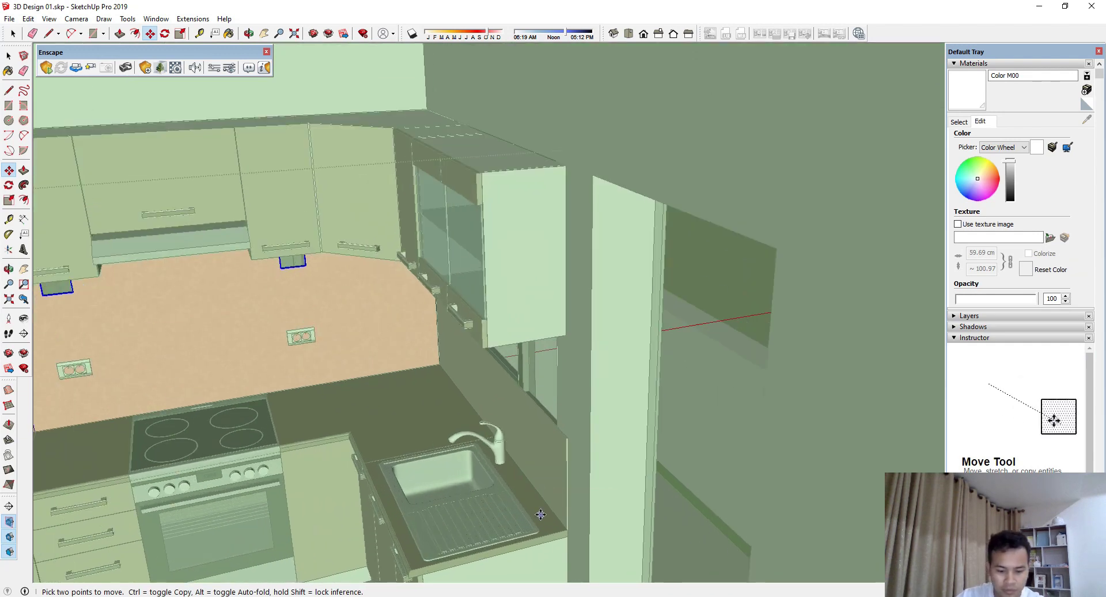
key(t)
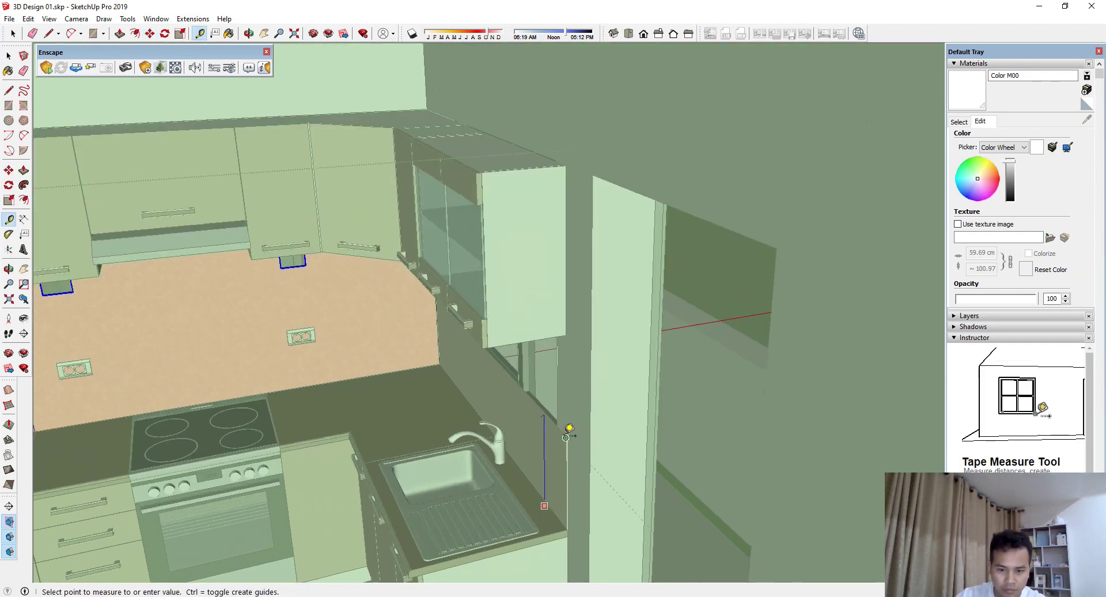
key(space)
scroll(600, 511, down, 3)
mouse_move(599, 511)
middle_down()
mouse_move(461, 432)
mouse_move(323, 314)
mouse_move(434, 362)
middle_up()
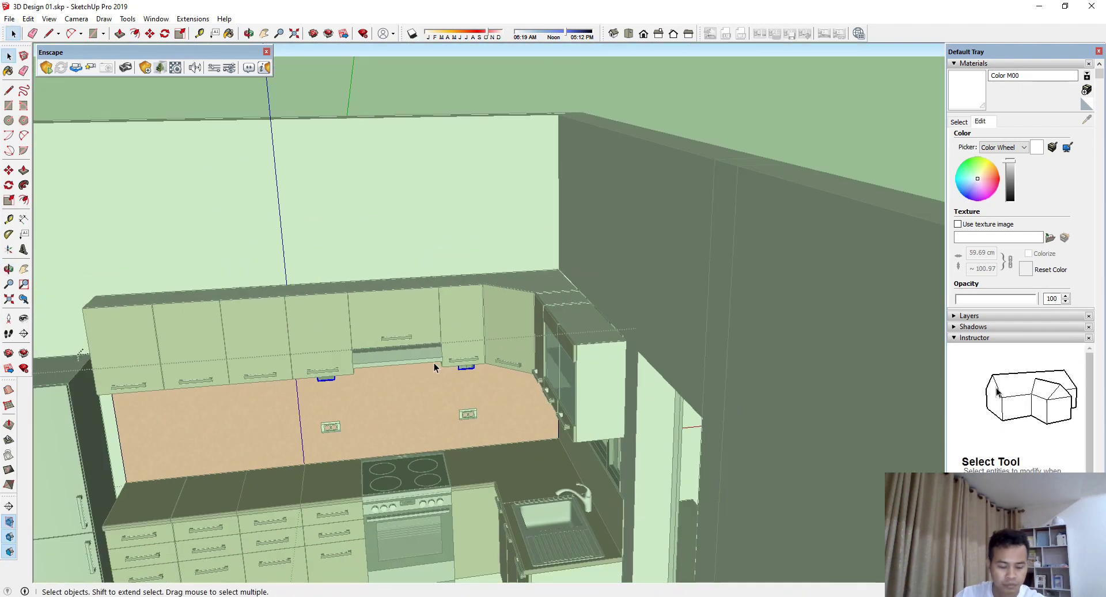
key(Delete)
mouse_move(484, 392)
middle_down()
mouse_move(455, 381)
mouse_move(531, 392)
middle_up()
key(Escape)
key(Escape)
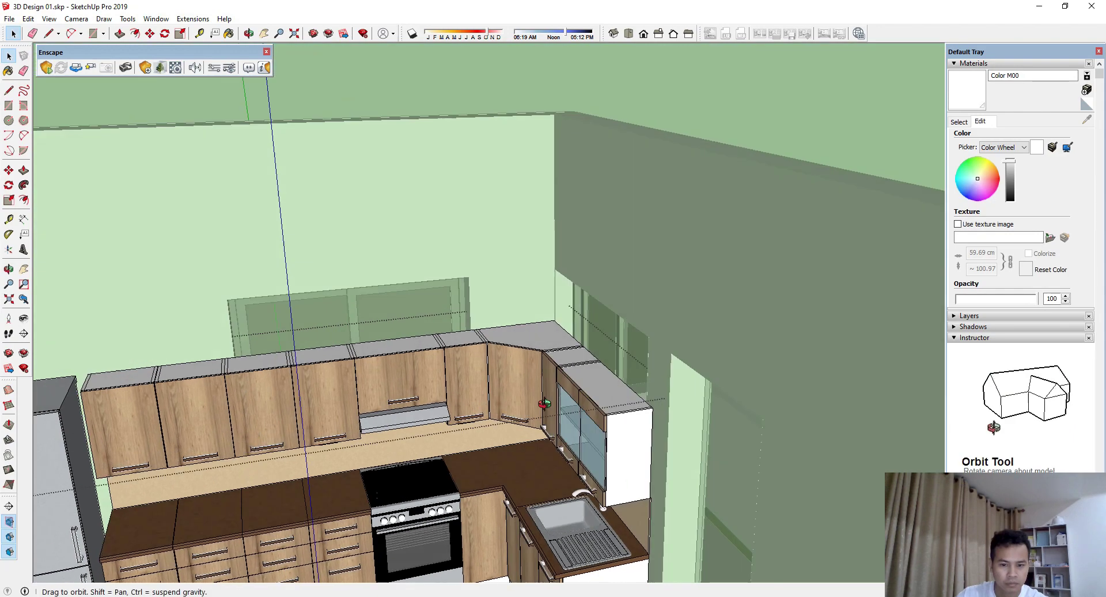
Step: Tape-measure the gap from the glass cabinet's bottom corner to the counter: about 37.42 cm
scroll(531, 392, up, 3)
scroll(605, 461, up, 3)
scroll(637, 500, up, 3)
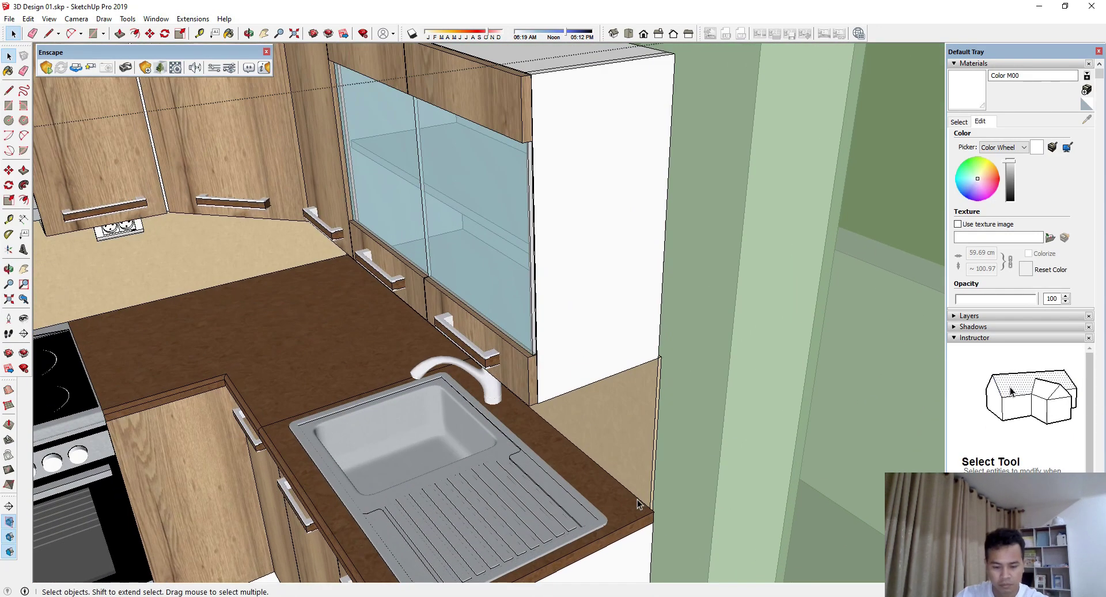
key(t)
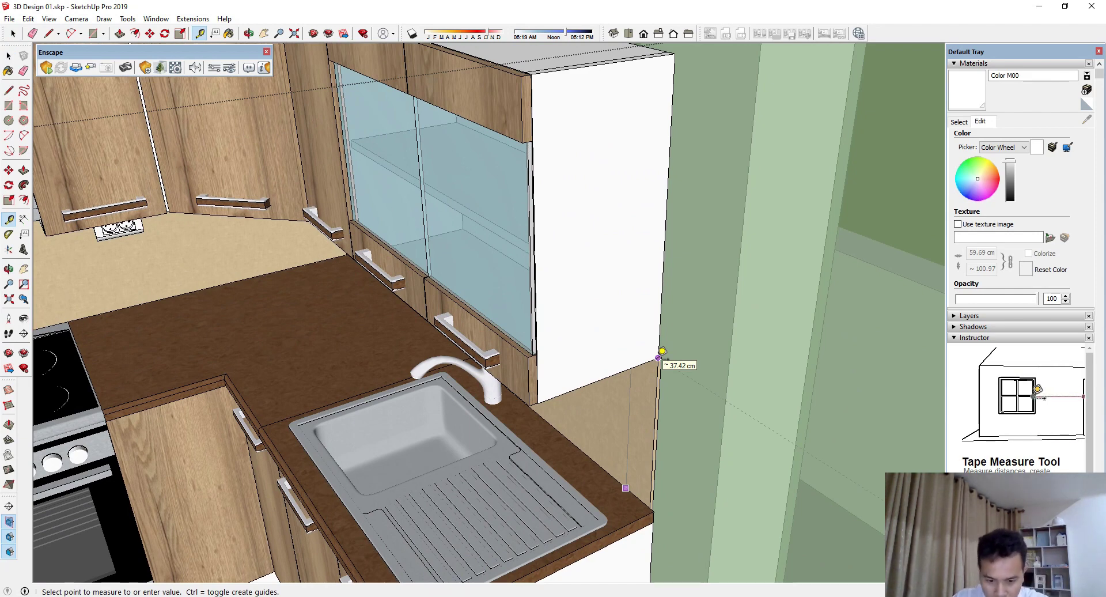
scroll(662, 351, down, 3)
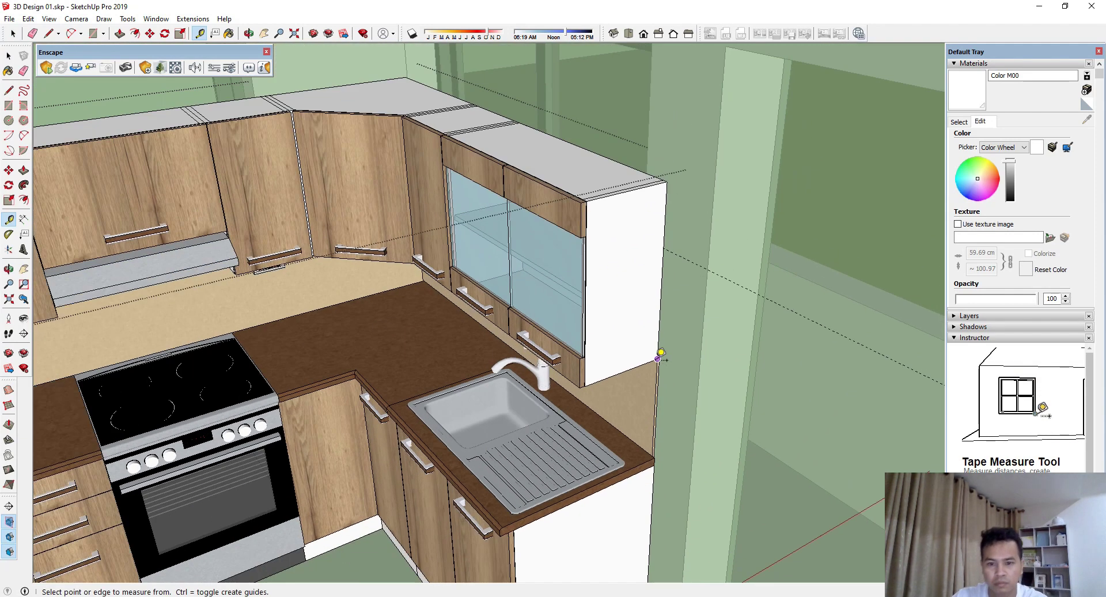
scroll(633, 323, down, 3)
Step: Select the narrow corner upper cabinet together with the neighbouring corner cabinet
key(space)
click(629, 313)
scroll(629, 313, down, 2)
click(556, 267)
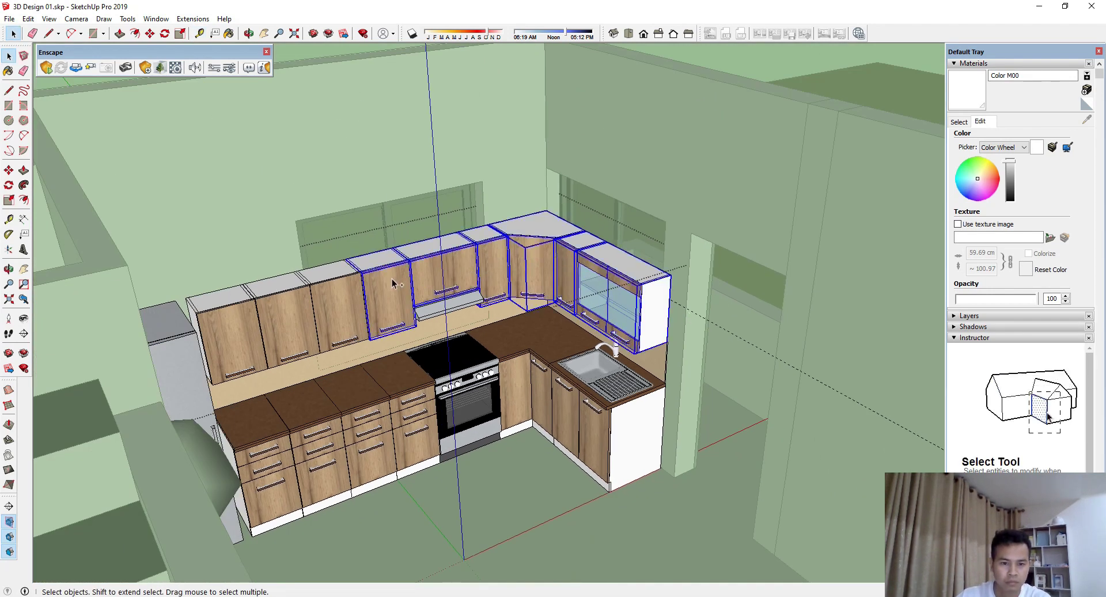
ctrl+click(307, 319)
scroll(626, 342, up, 3)
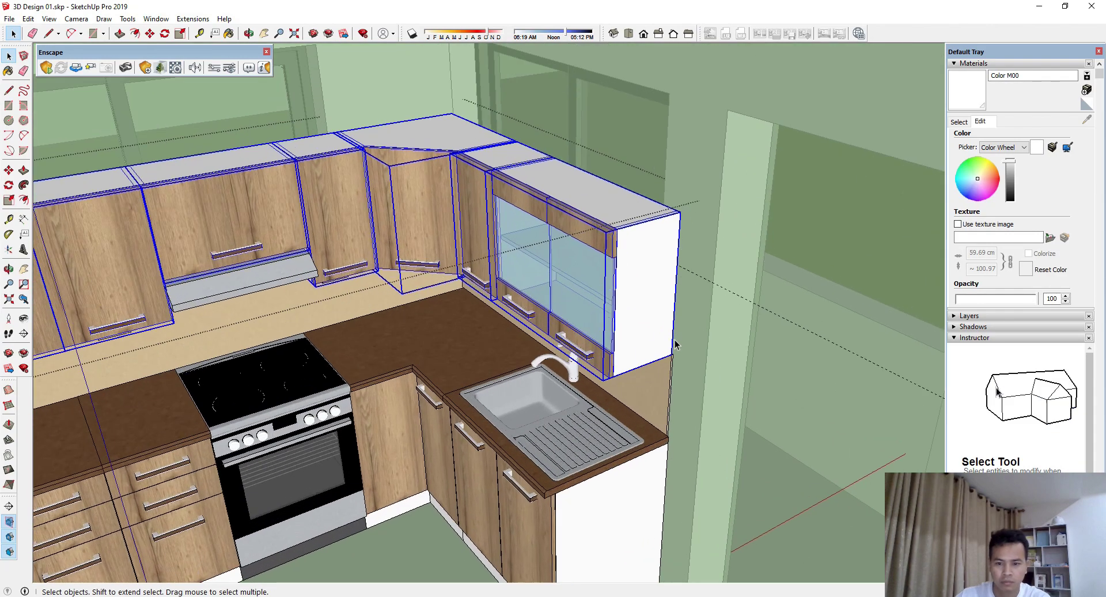
scroll(671, 345, up, 3)
key(m)
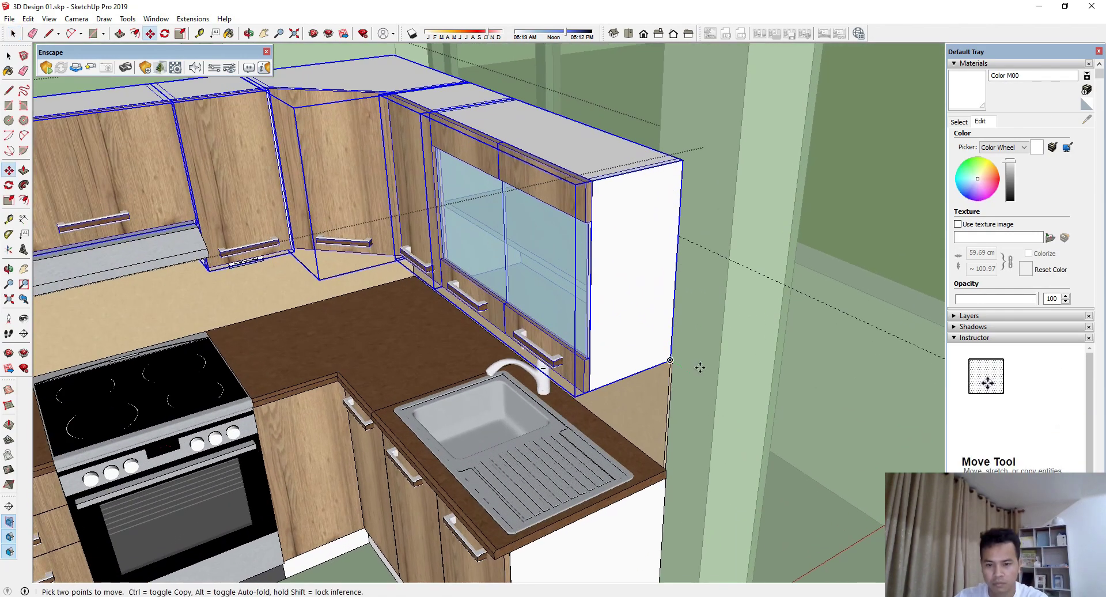
scroll(697, 366, up, 2)
scroll(691, 371, up, 2)
scroll(668, 356, up, 2)
scroll(657, 363, down, 4)
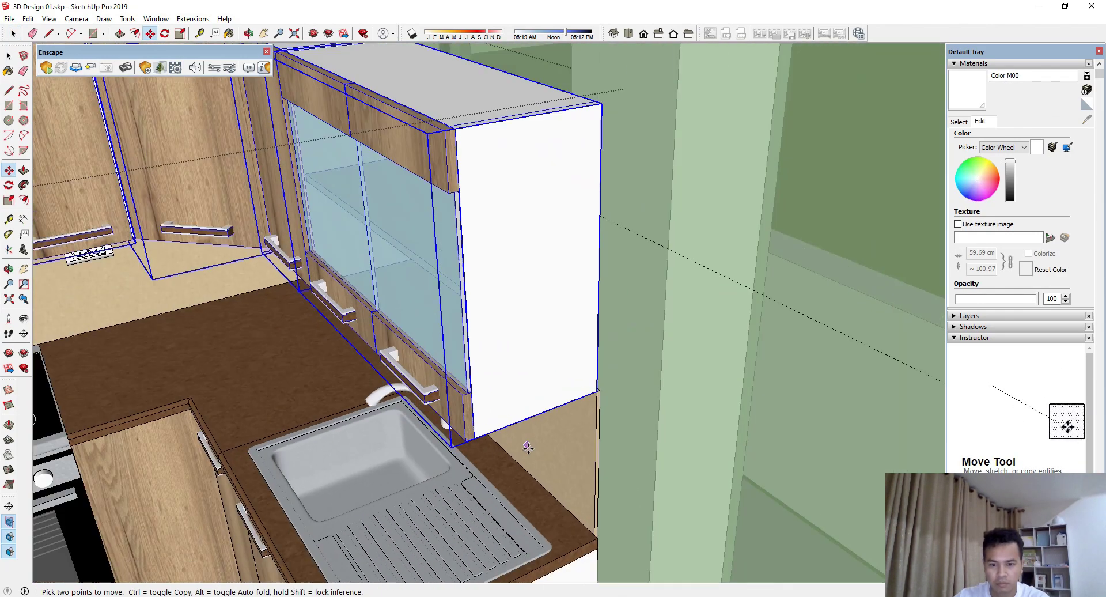
scroll(610, 384, up, 2)
click(587, 395)
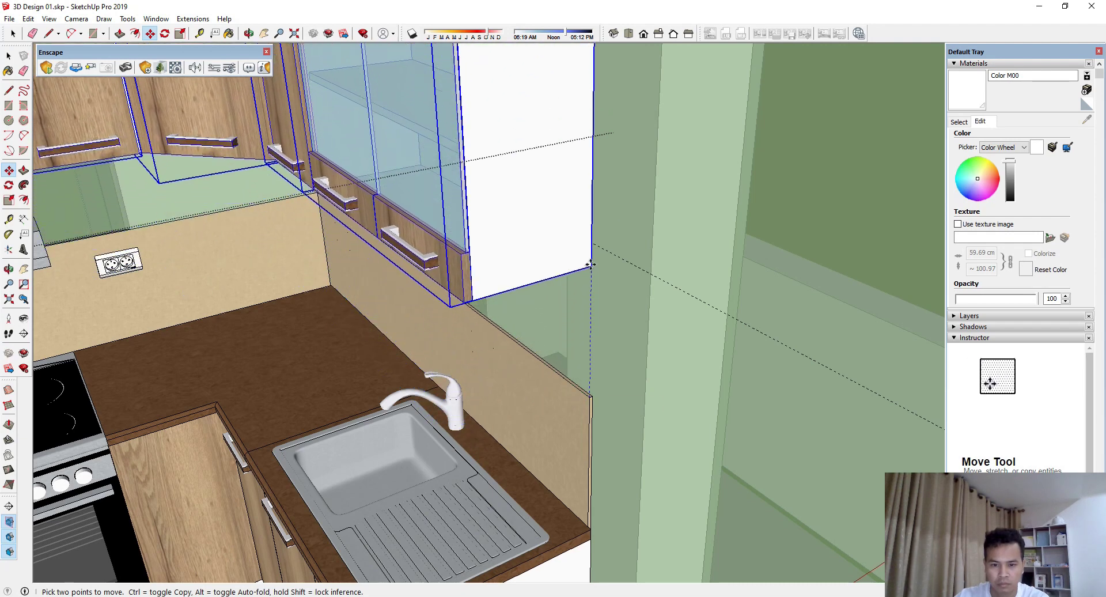
key(space)
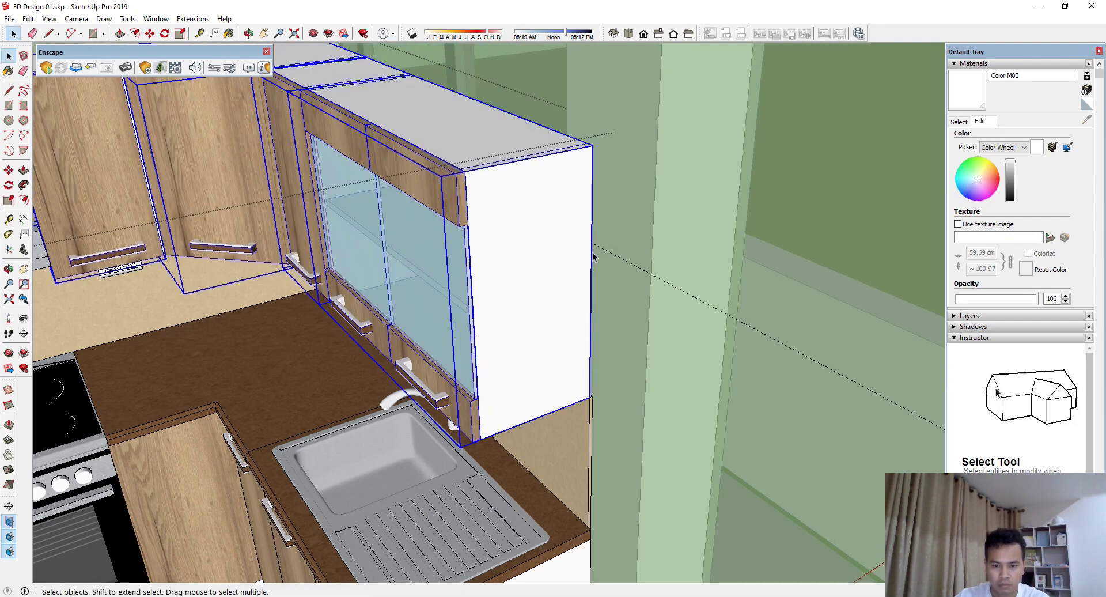
scroll(599, 401, up, 3)
scroll(599, 401, up, 2)
key(m)
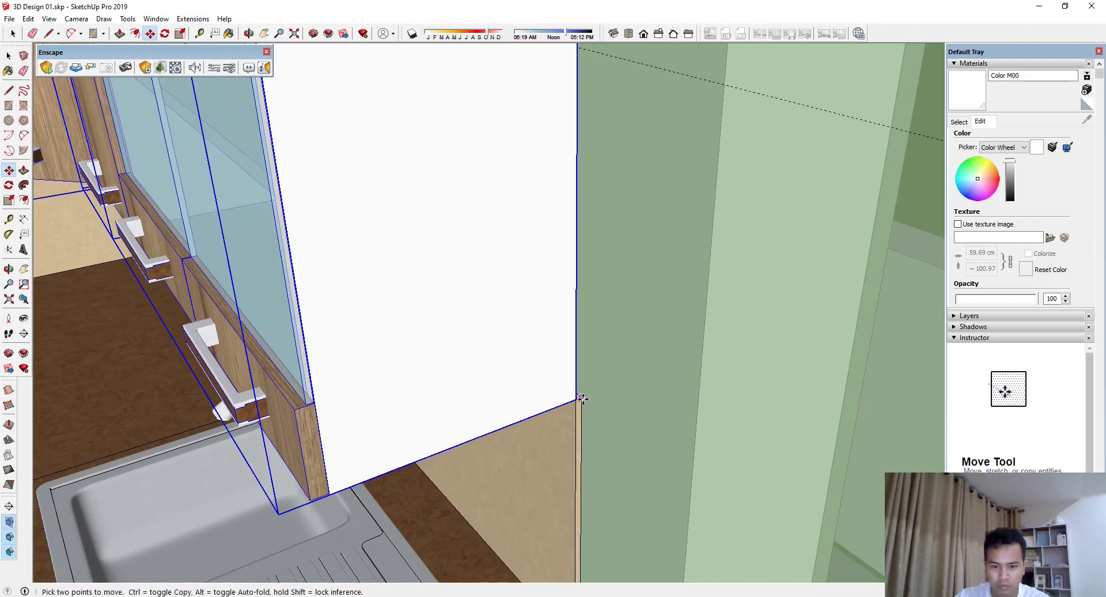
click(582, 399)
scroll(582, 398, down, 3)
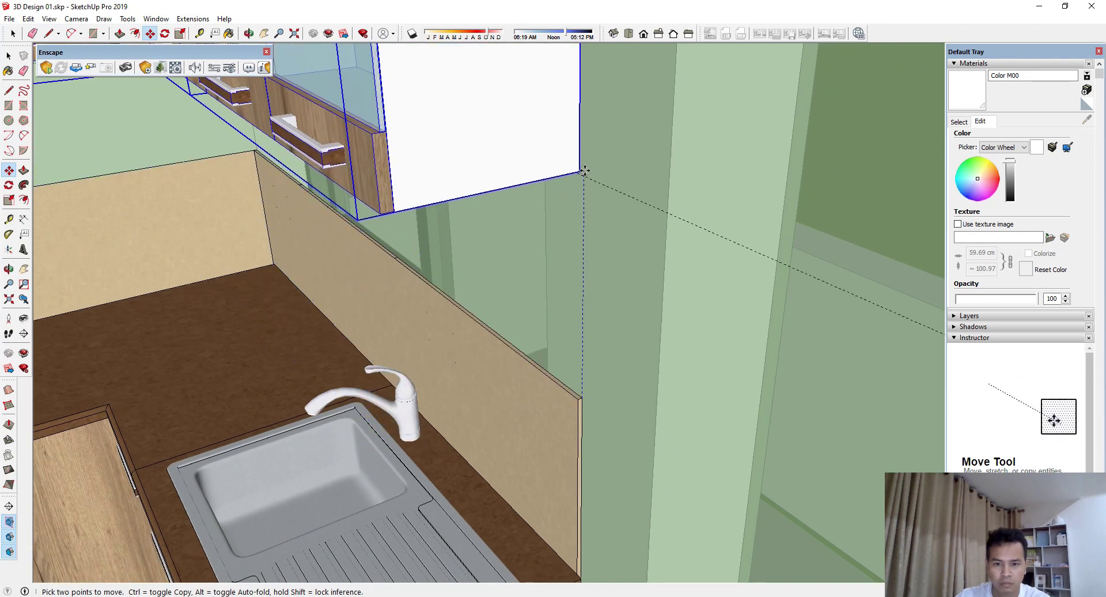
key(space)
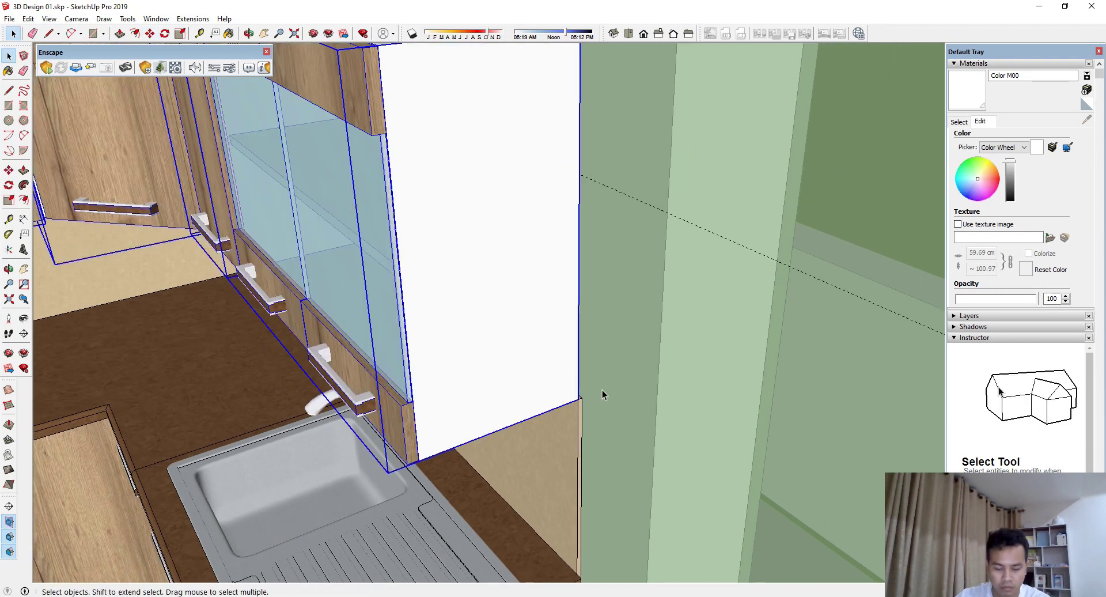
key(t)
middle_drag(568, 425, 600, 450)
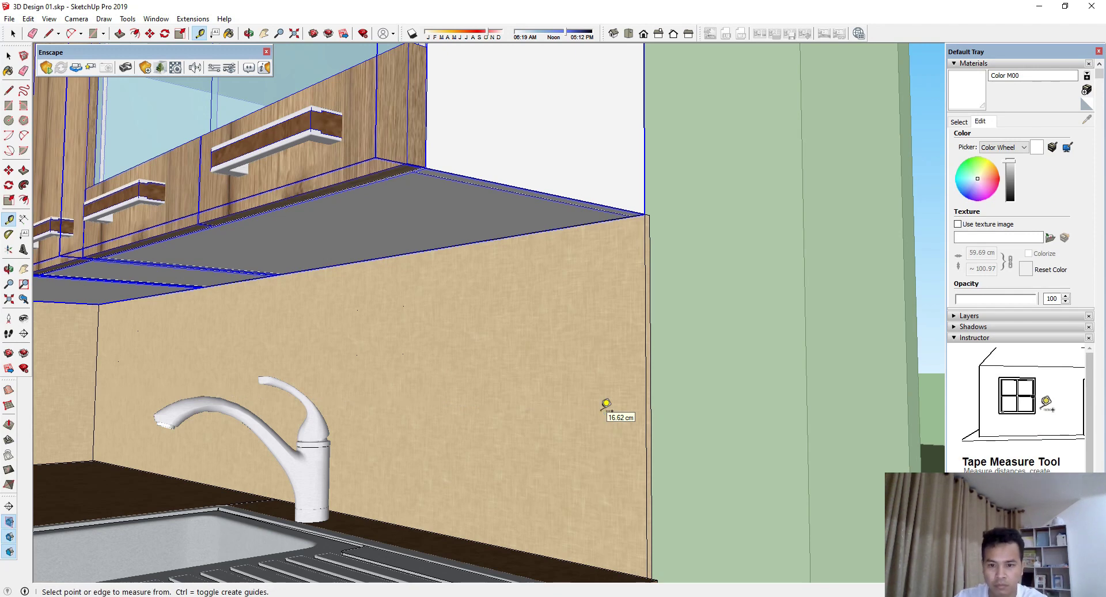
scroll(635, 365, down, 3)
middle_drag(634, 363, 639, 315)
key(space)
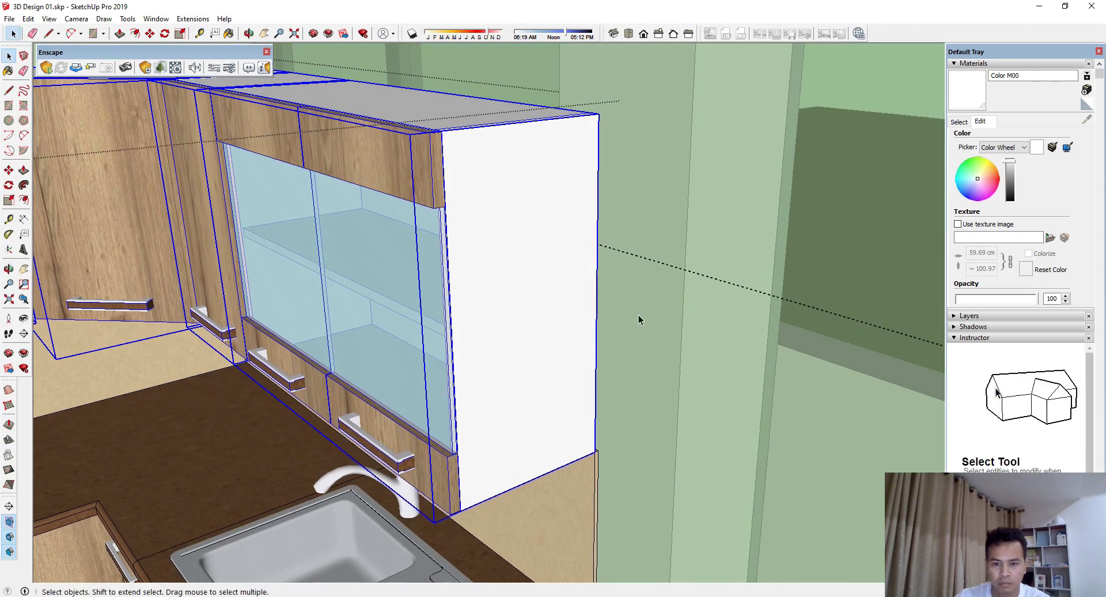
middle_drag(626, 260, 580, 413)
key(m)
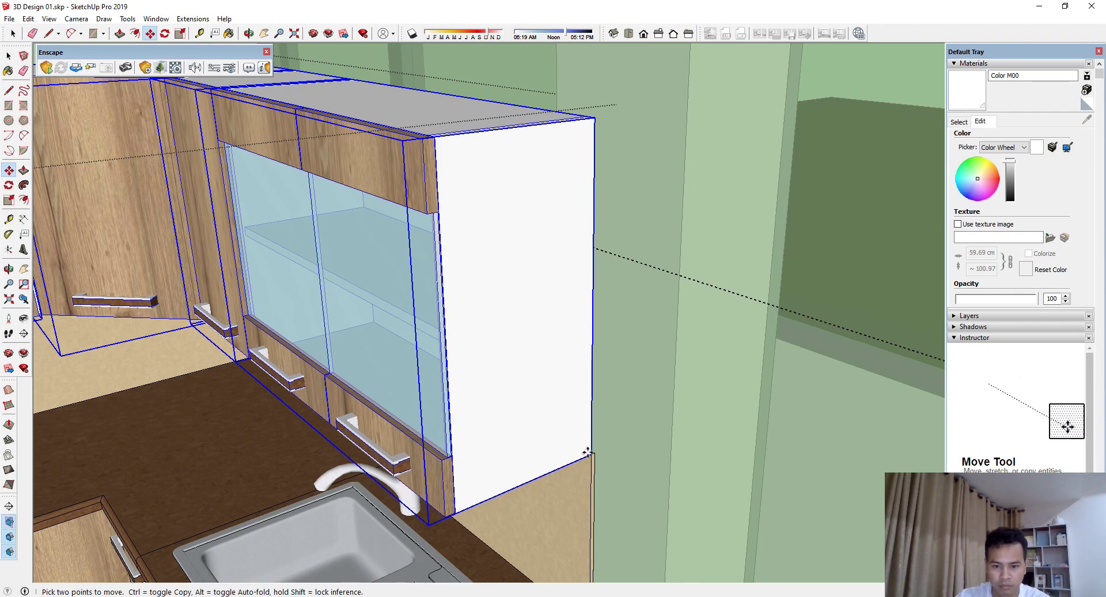
mouse_move(587, 453)
mouse_down()
mouse_move(598, 239)
mouse_move(591, 249)
mouse_up()
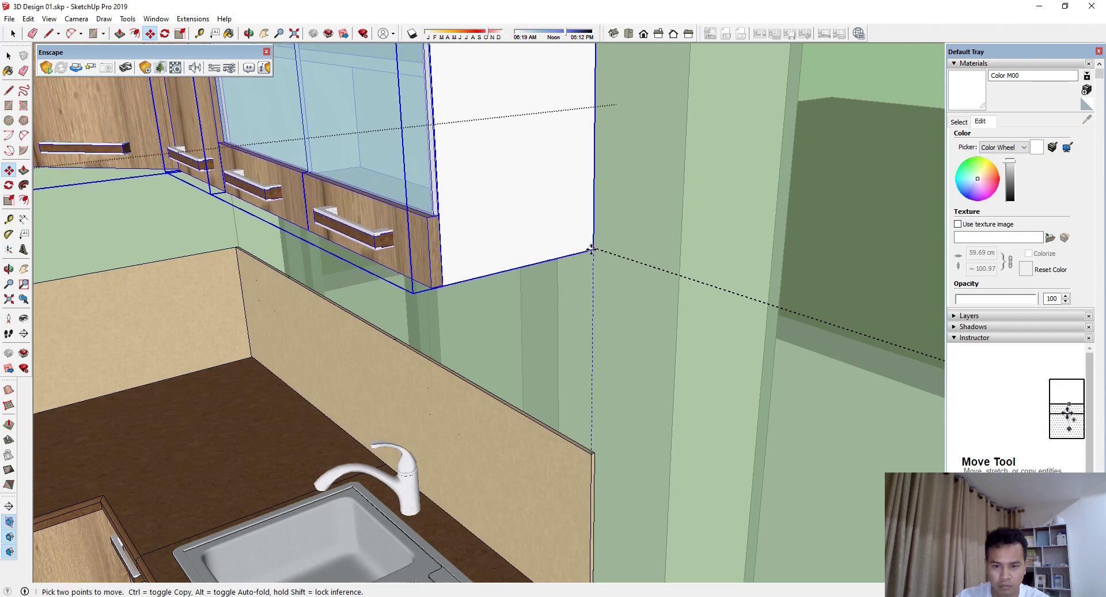
drag(591, 249, 593, 248)
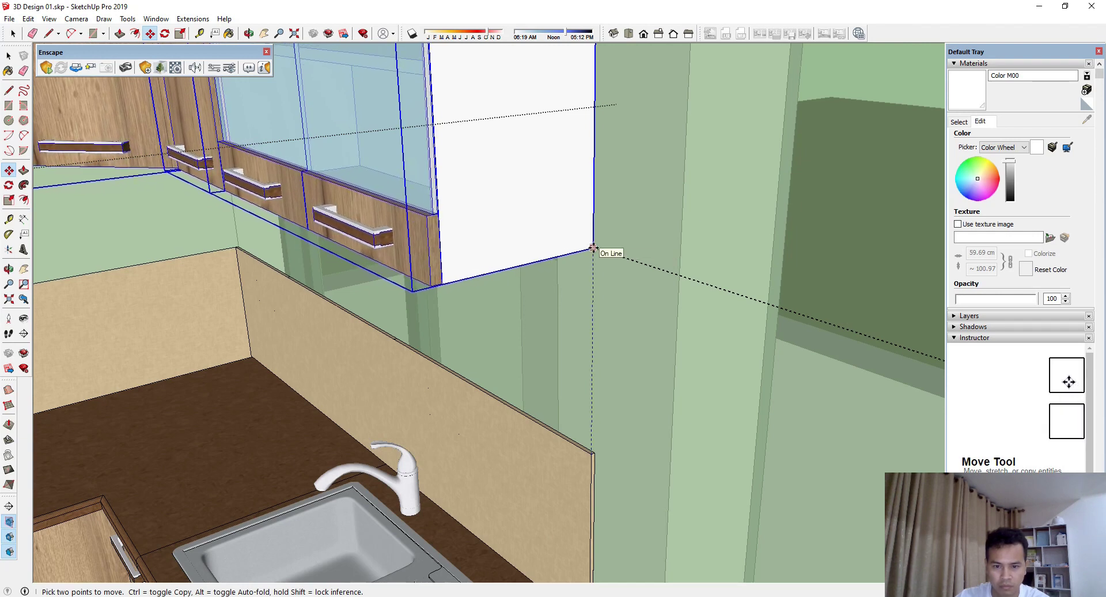
key(space)
key(ctrl+z)
click(814, 321)
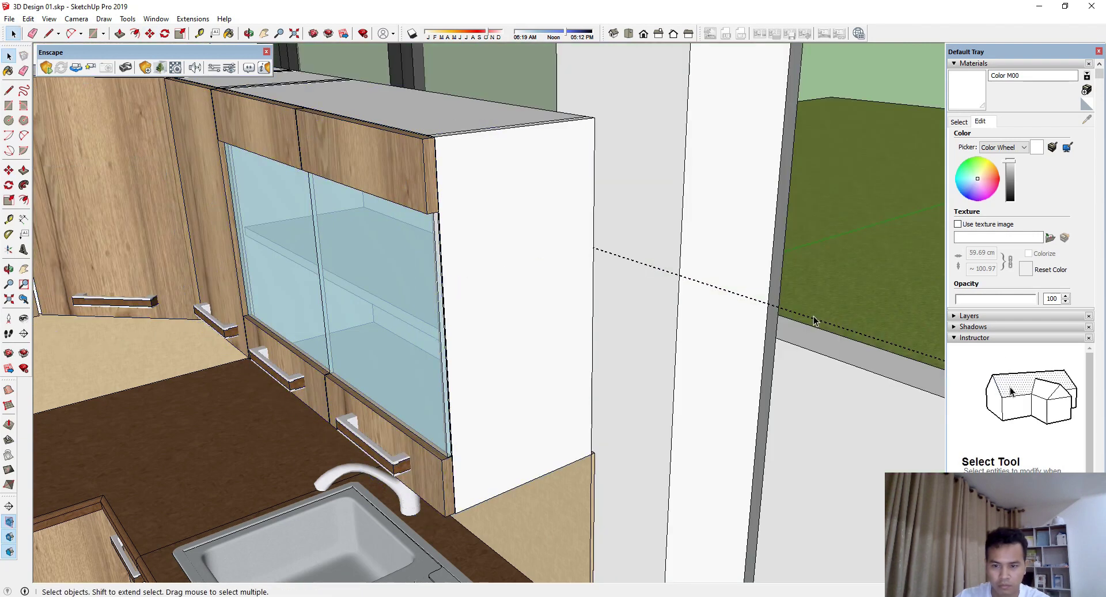
double_click(711, 286)
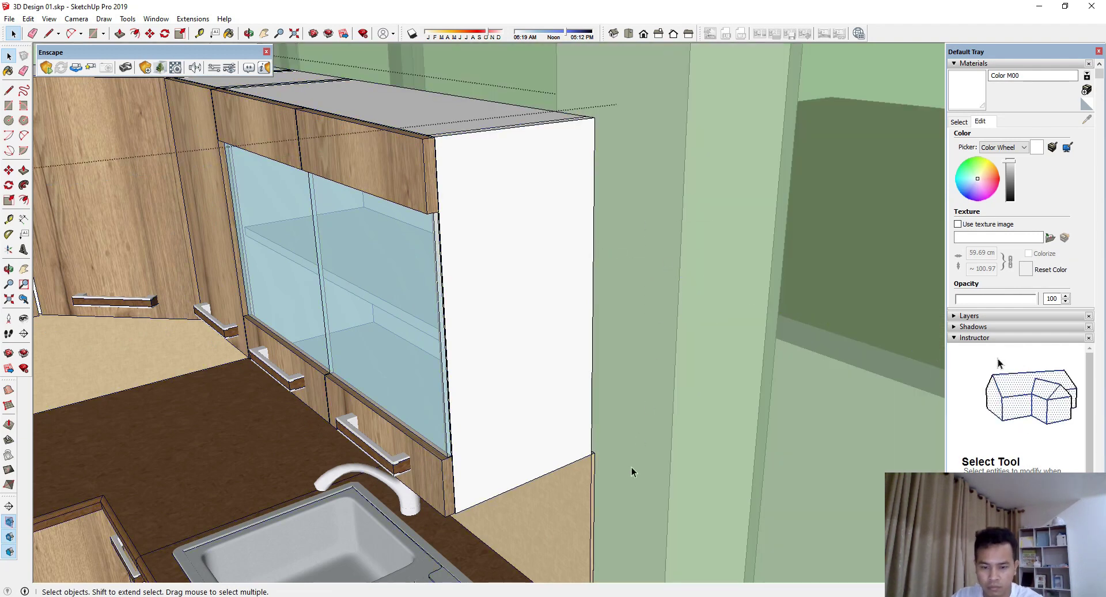
mouse_move(632, 468)
middle_down()
mouse_move(521, 264)
mouse_move(557, 480)
middle_up()
key(r)
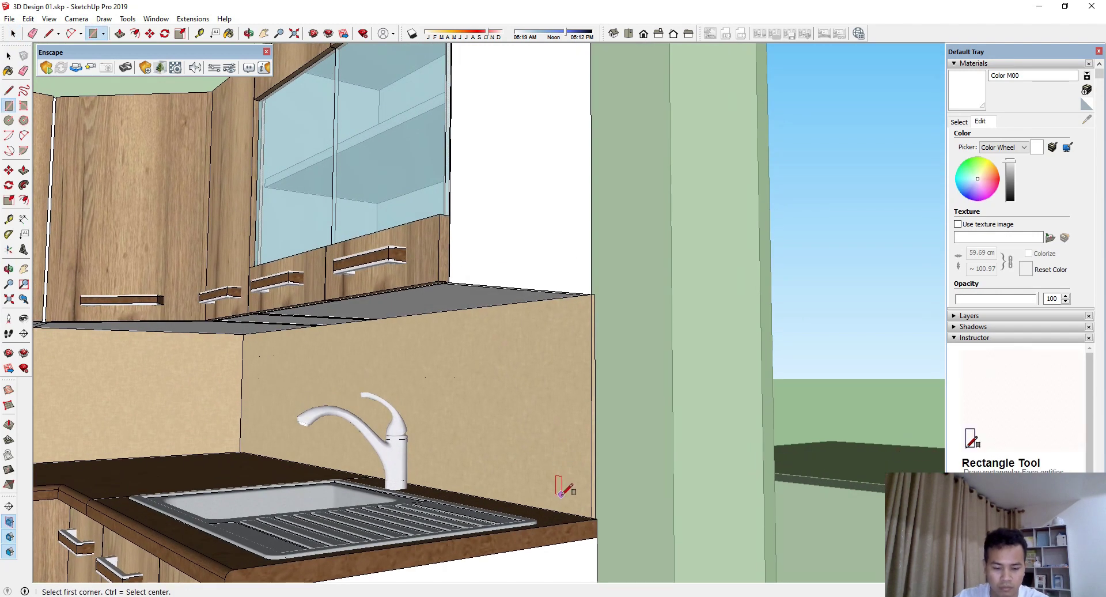
key(t)
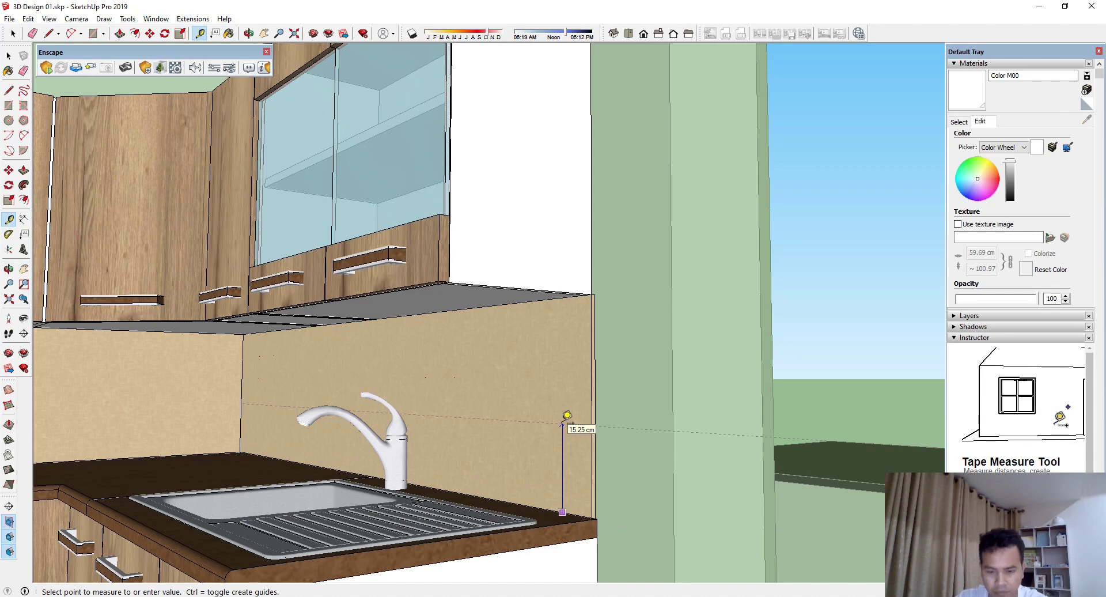
key(space)
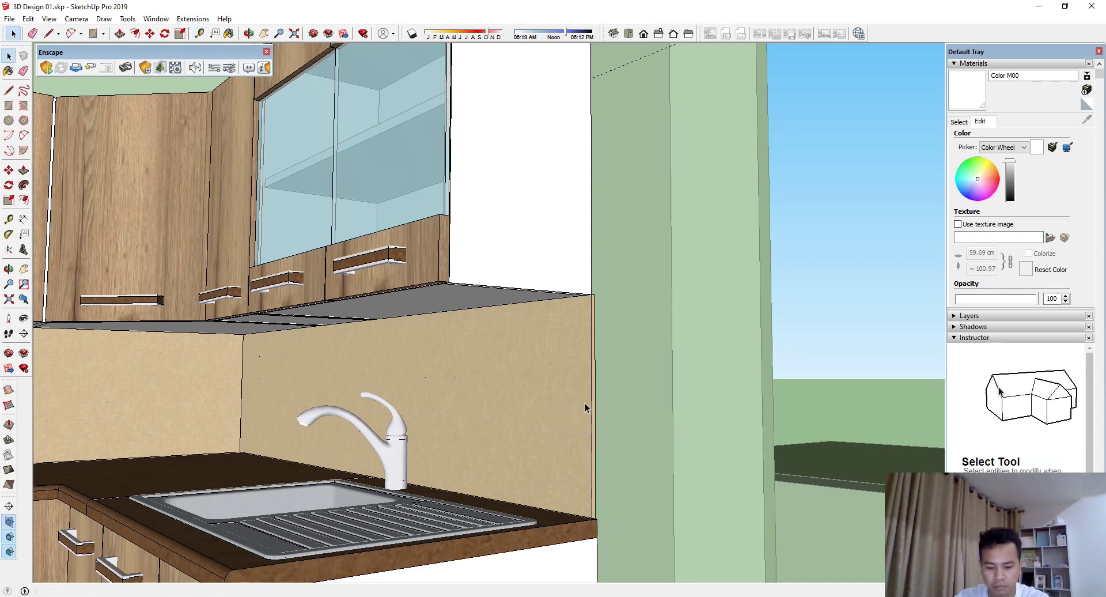
Step: Select the glass wall cabinet and add the other upper cabinets to the selection
scroll(577, 379, down, 2)
click(540, 310)
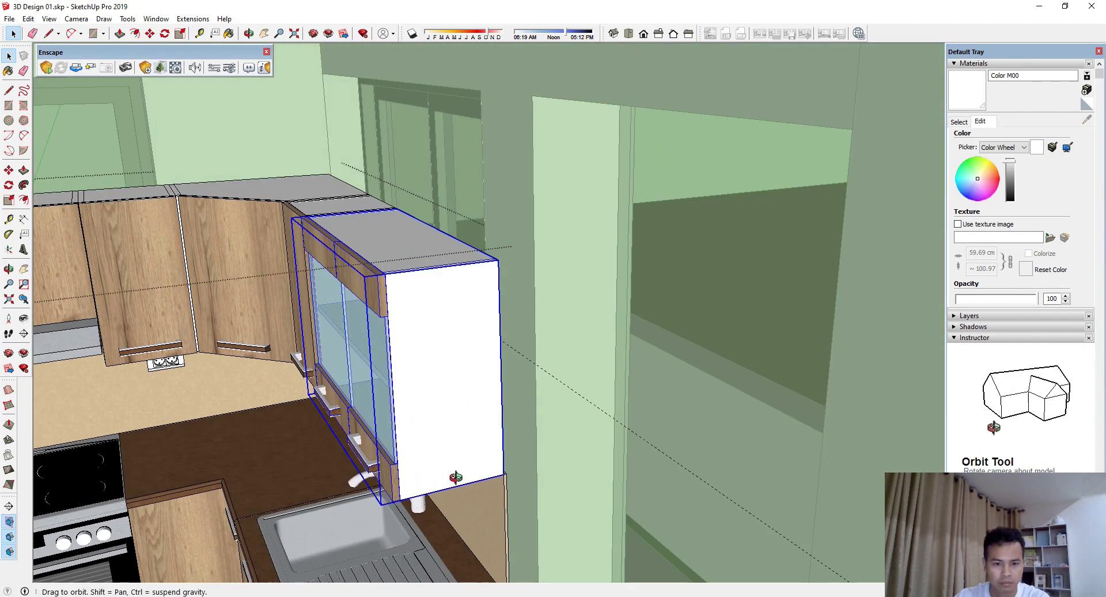
middle_drag(541, 310, 709, 313)
scroll(703, 340, down, 2)
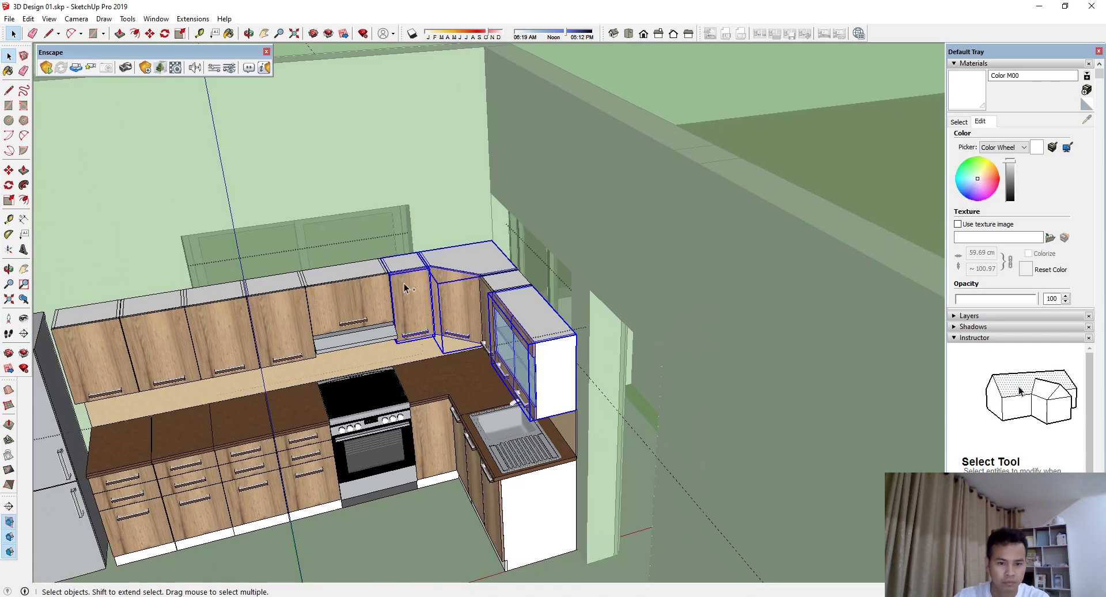
ctrl+drag(168, 286, 180, 287)
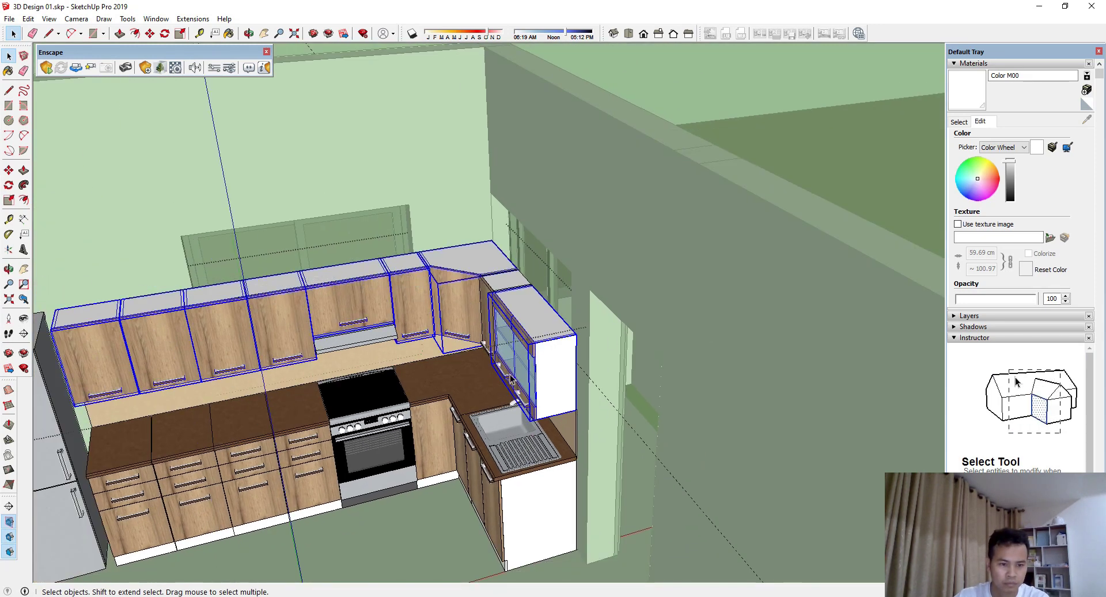
Step: Move the selected cabinet row up along the blue axis to its new height
scroll(576, 397, up, 2)
scroll(571, 406, up, 2)
key(m)
scroll(573, 403, up, 2)
scroll(578, 420, up, 2)
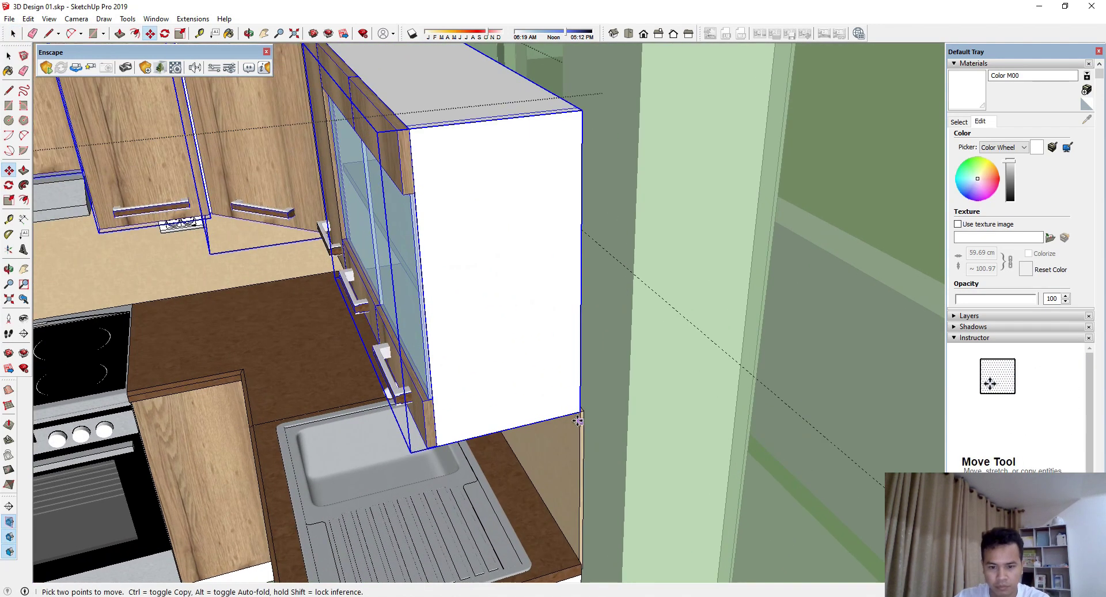
click(580, 413)
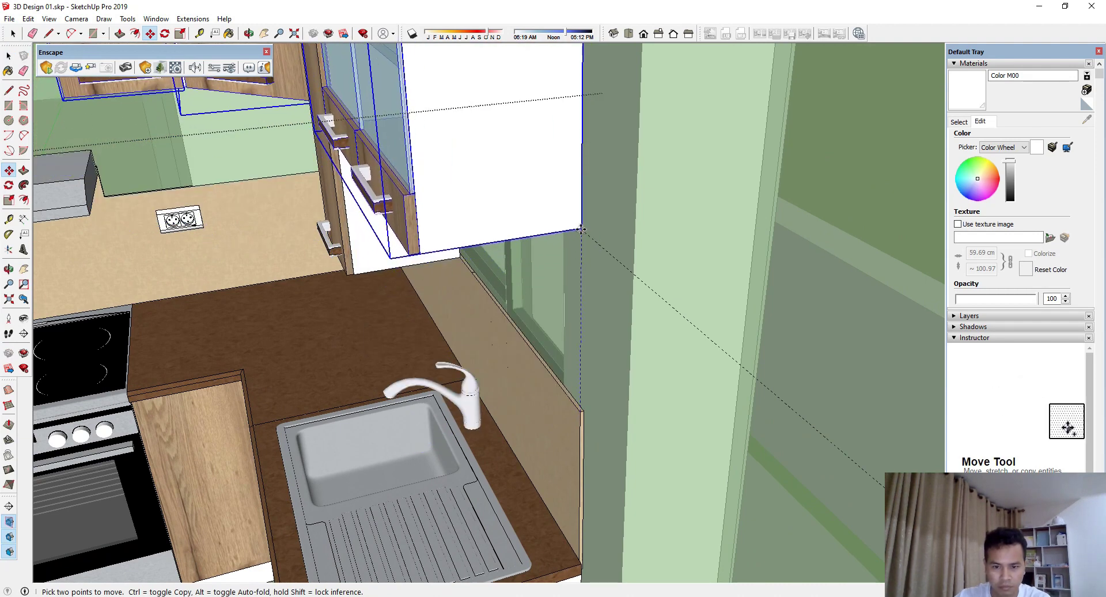
click(581, 230)
Step: Open the sink backsplash group and Push/Pull its top face up to the cabinet bottom
scroll(582, 346, up, 2)
key(space)
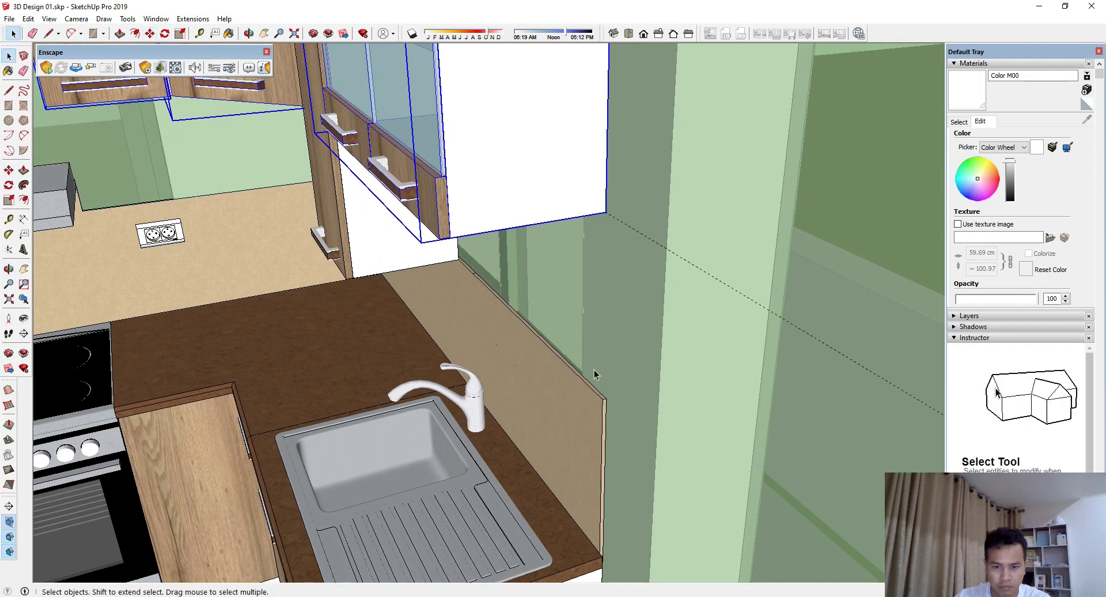
double_click(593, 395)
scroll(599, 399, up, 2)
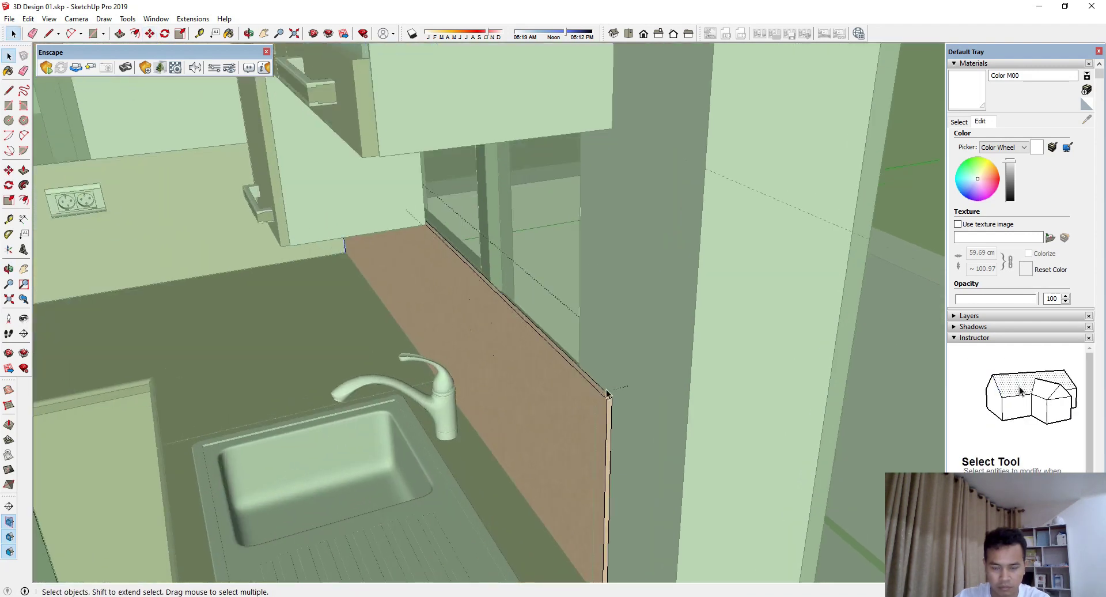
key(p)
drag(608, 395, 612, 135)
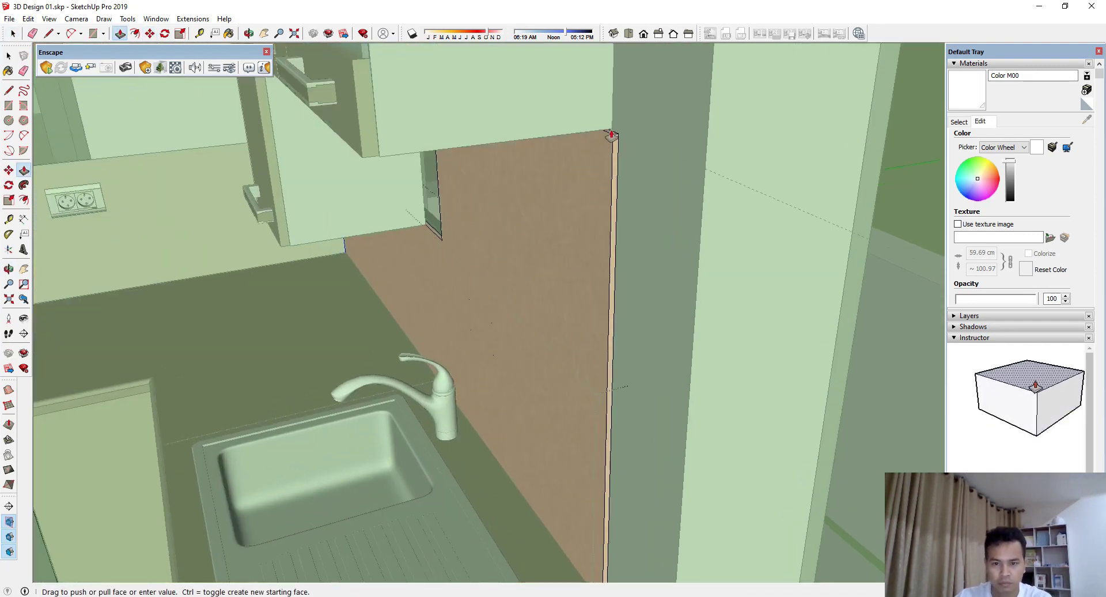
Step: Select the backsplash's top edge and fine-tune its height with Move and Tape Measure
scroll(611, 130, down, 3)
middle_drag(607, 247, 576, 198)
key(space)
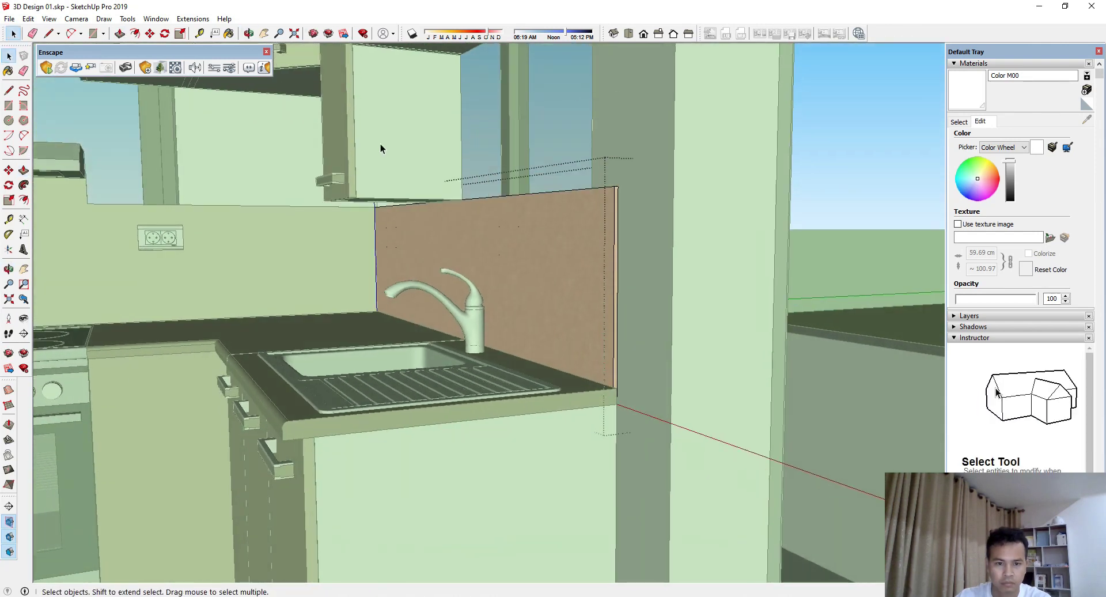
drag(649, 275, 621, 265)
key(m)
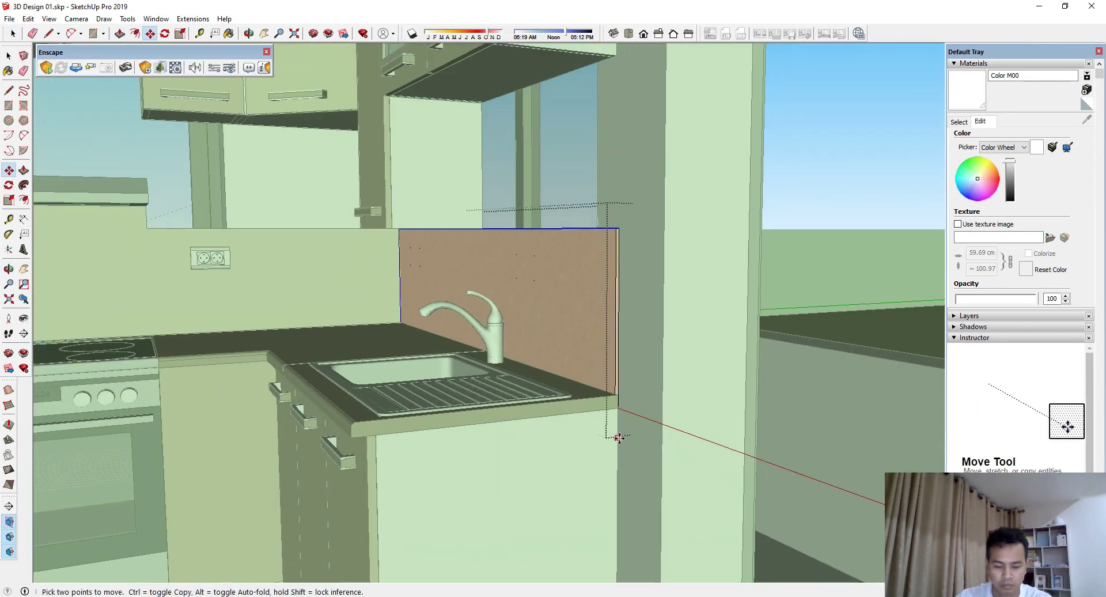
key(t)
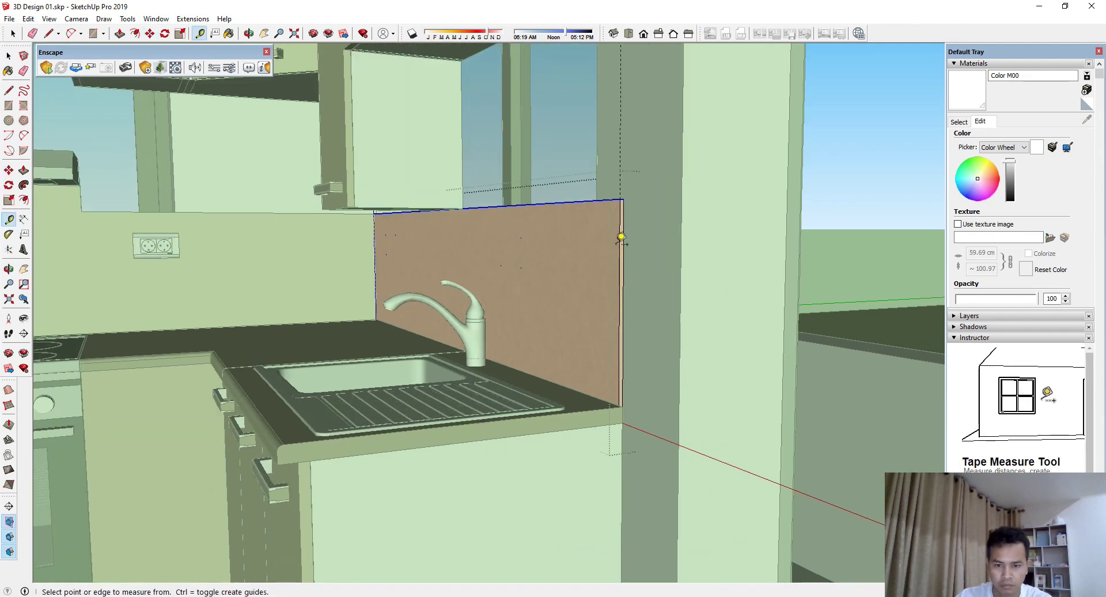
key(space)
key(m)
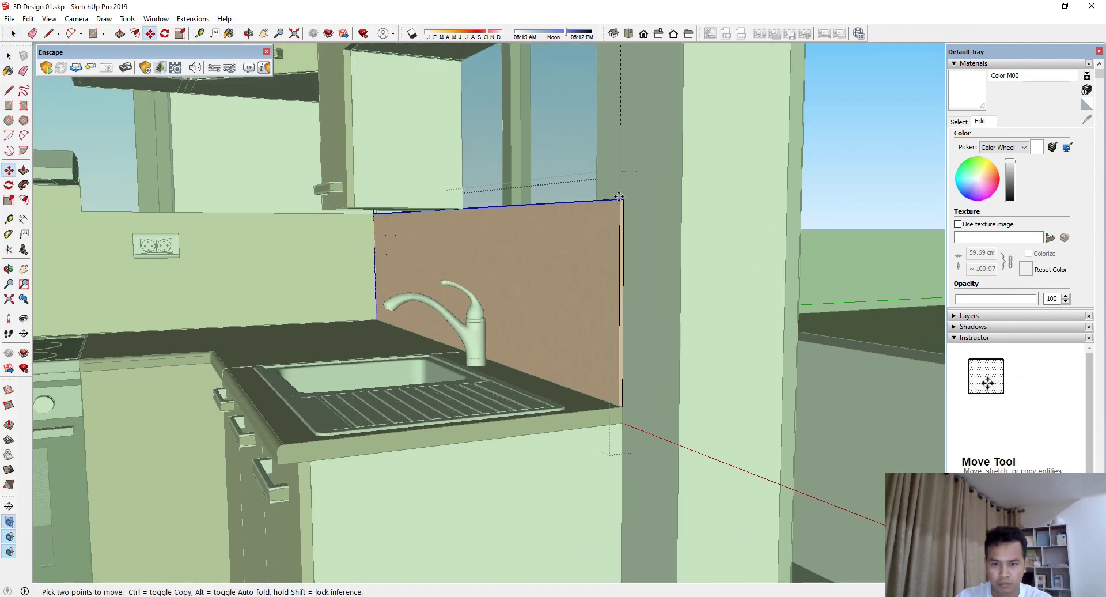
scroll(619, 197, down, 3)
scroll(620, 172, up, 4)
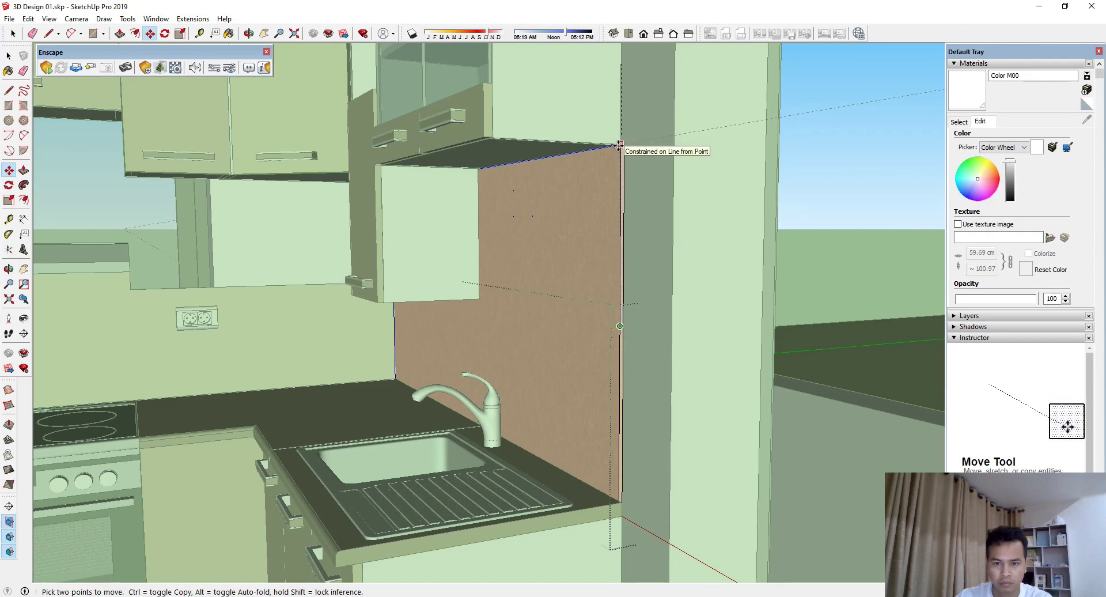
middle_drag(619, 144, 673, 304)
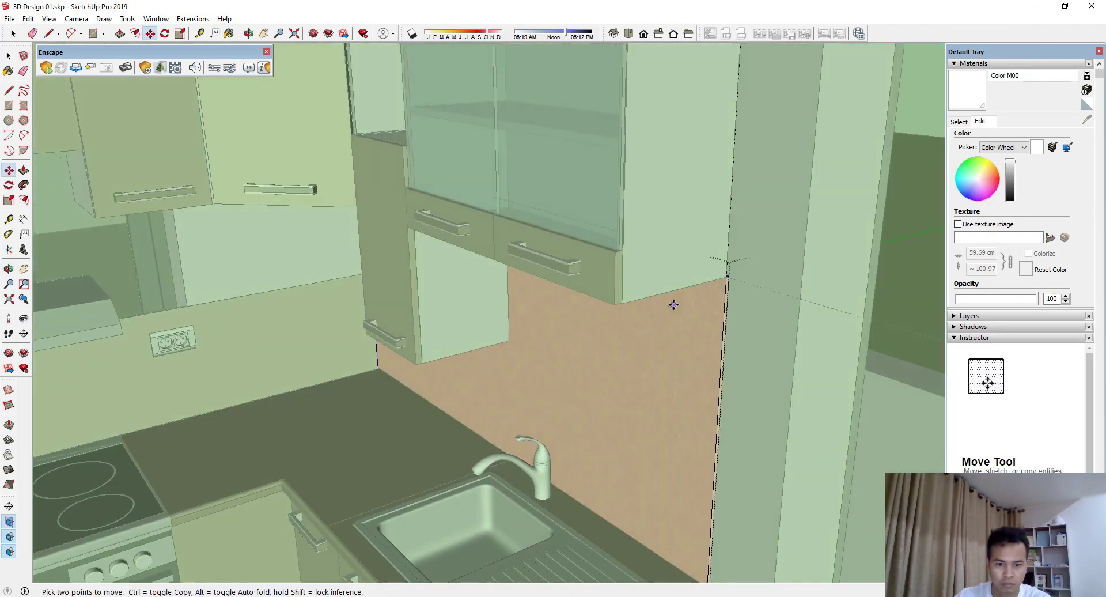
scroll(673, 305, down, 2)
key(space)
scroll(515, 313, down, 2)
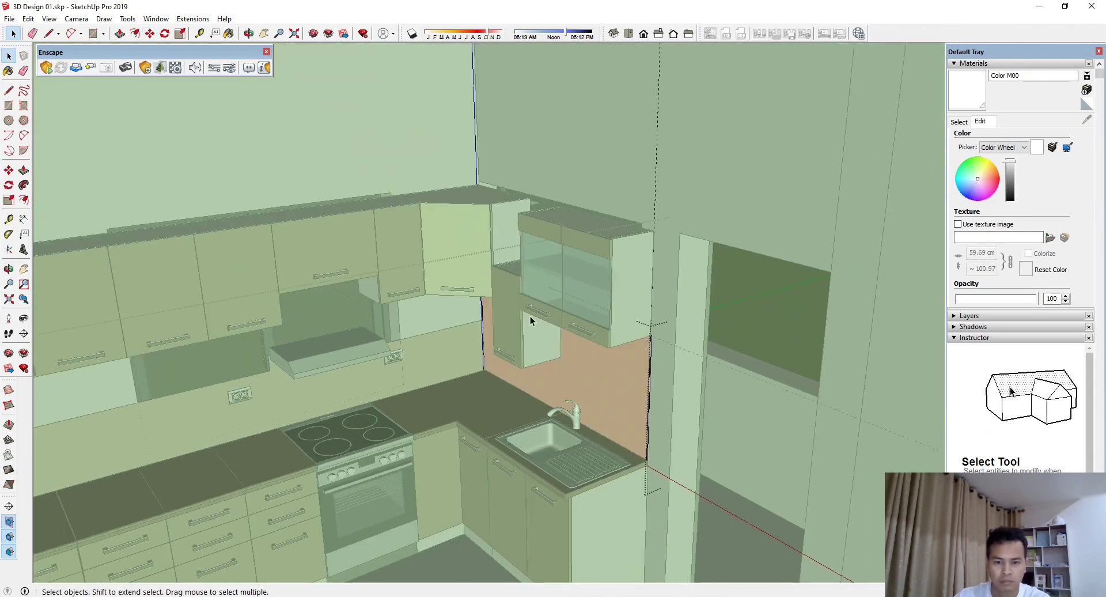
Step: Raise the narrow cabinet beside the glass cabinet so its top corner aligns with its neighbours
click(547, 344)
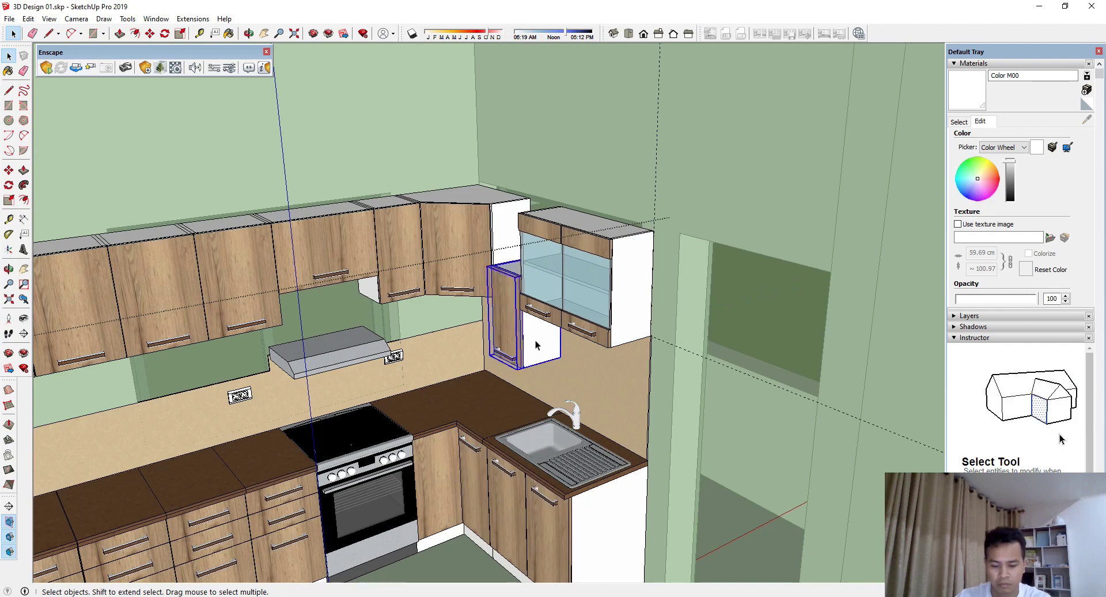
key(m)
scroll(534, 344, up, 2)
scroll(477, 241, up, 1)
middle_drag(477, 241, 510, 249)
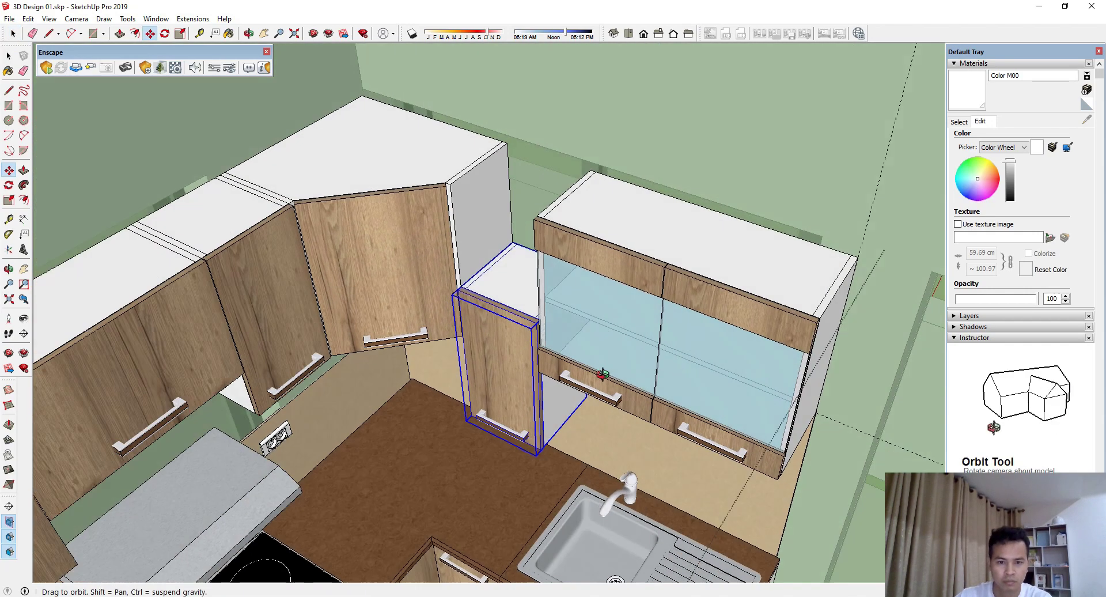
scroll(510, 249, up, 3)
click(510, 249)
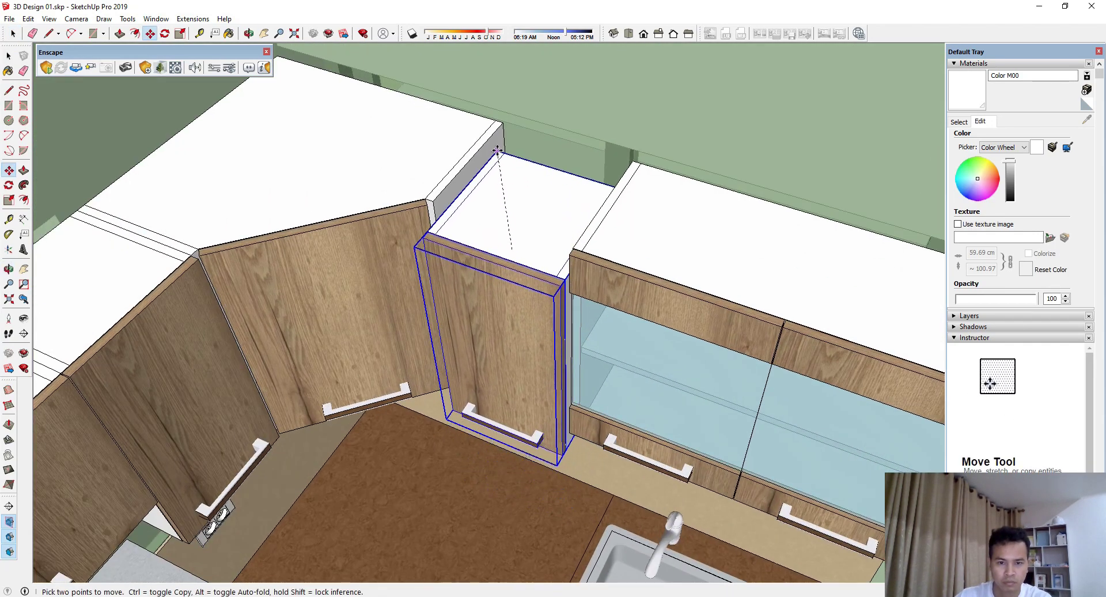
click(500, 125)
Step: Open the back-wall backsplash group along the stove wall for editing
scroll(617, 336, down, 3)
middle_drag(617, 336, 438, 313)
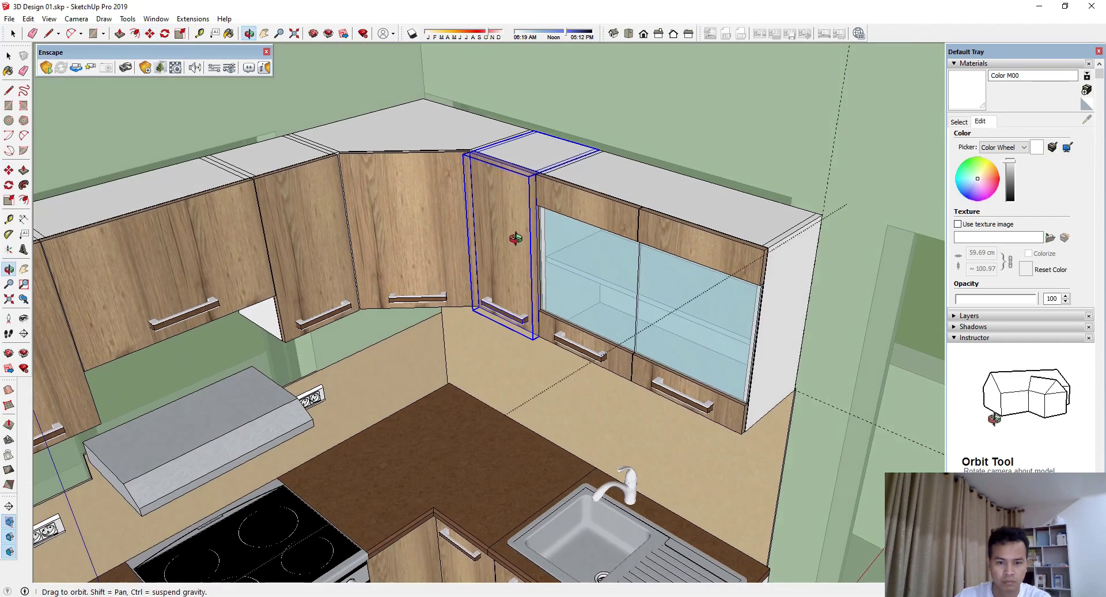
key(space)
double_click(438, 317)
Step: Leave the backsplash group and select the range hood above the stove
click(438, 317)
scroll(611, 414, down, 3)
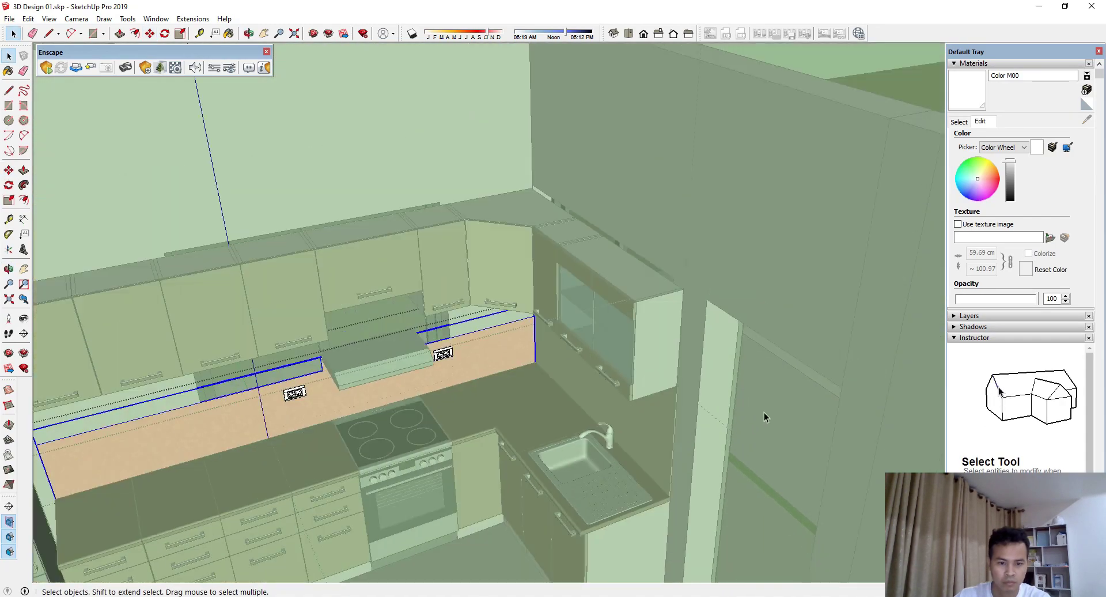
mouse_move(611, 415)
middle_down()
mouse_move(452, 353)
mouse_move(452, 363)
middle_up()
scroll(451, 363, up, 3)
scroll(478, 266, down, 3)
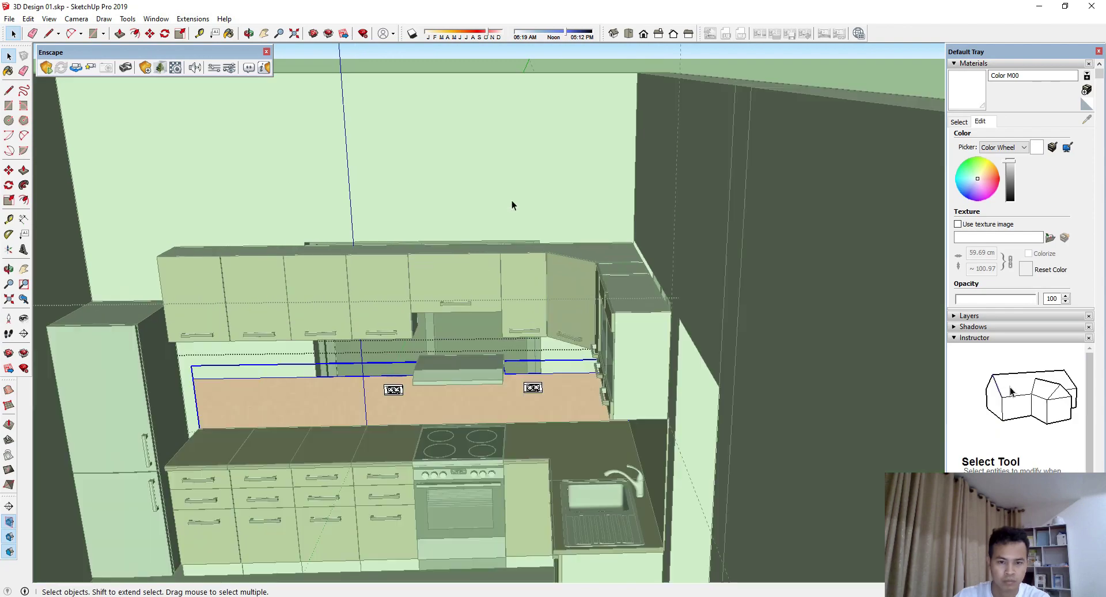
click(547, 197)
scroll(489, 371, up, 3)
click(488, 371)
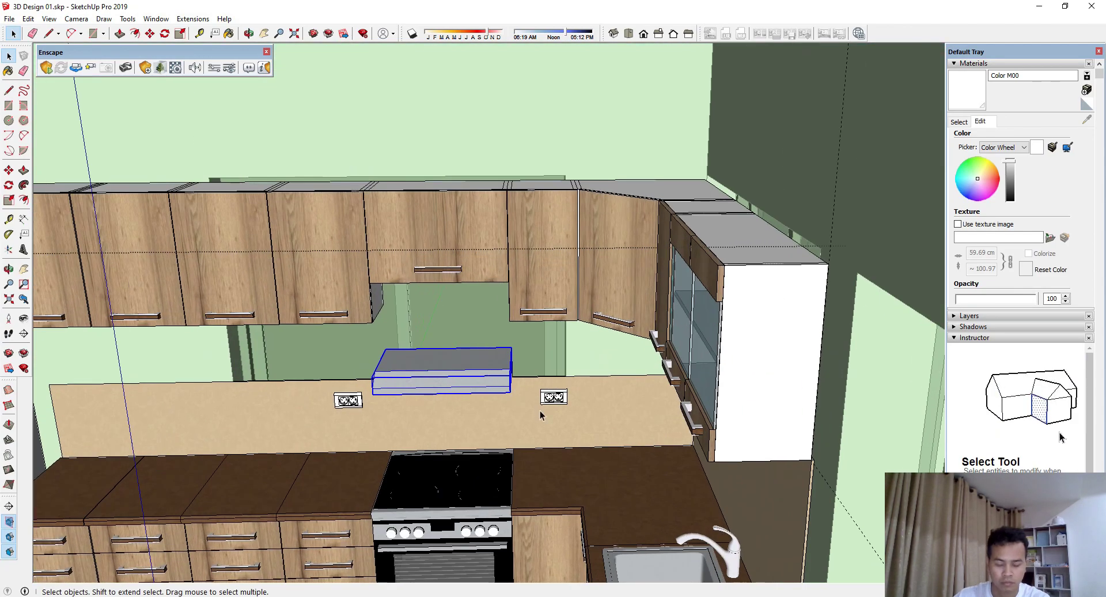
mouse_move(541, 415)
middle_down()
mouse_move(671, 388)
mouse_move(723, 390)
mouse_move(708, 388)
middle_up()
middle_drag(411, 411, 439, 345)
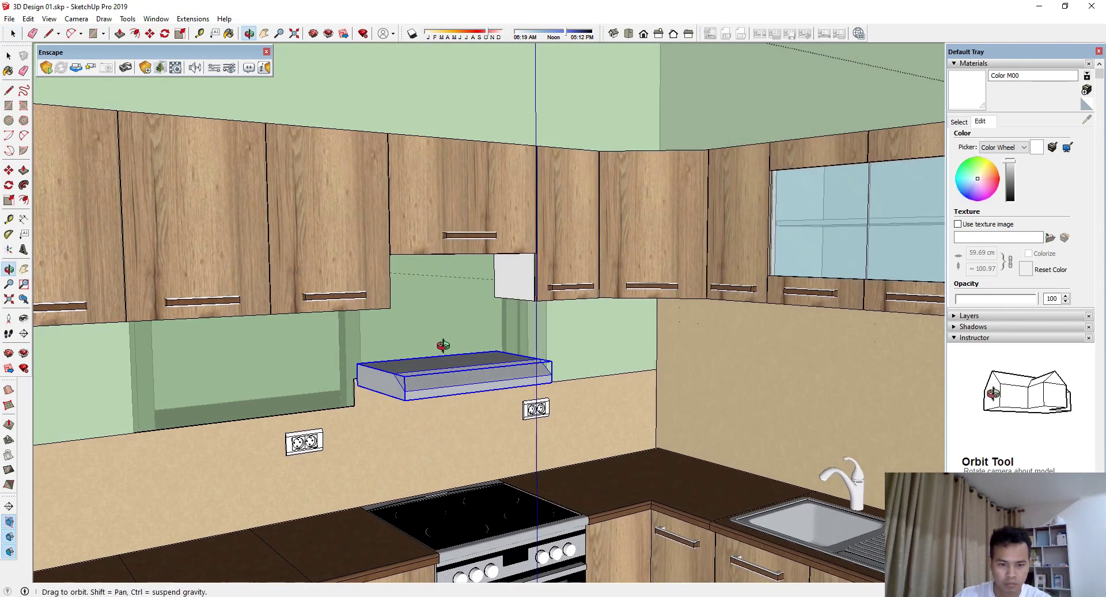
Step: Move the range hood up until it snaps against the upper cabinets' bottom corner
key(m)
click(571, 283)
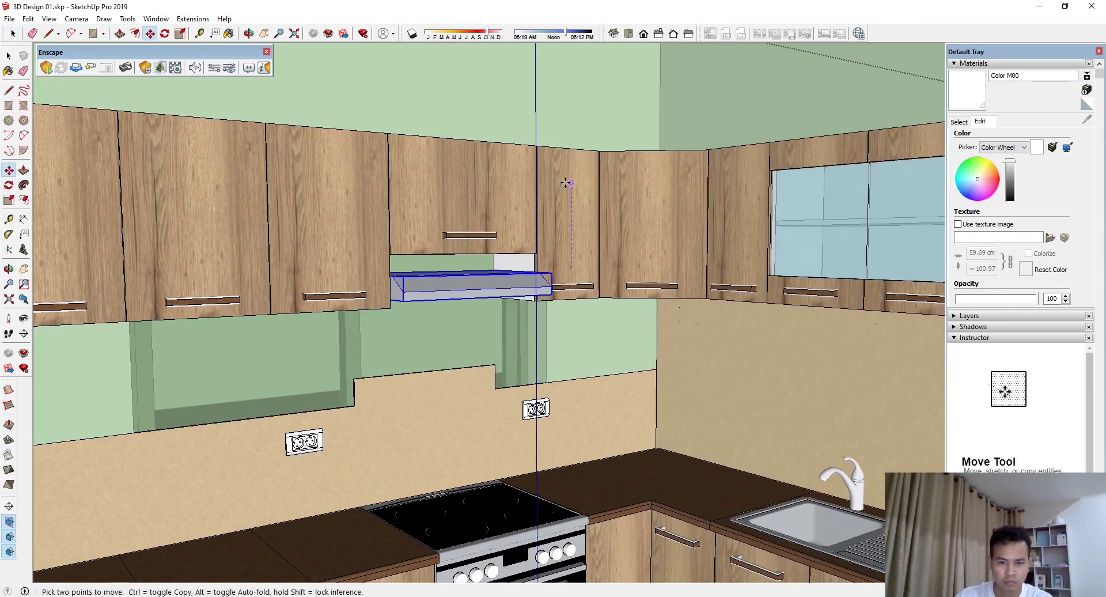
click(437, 248)
scroll(437, 247, up, 1)
scroll(437, 247, up, 2)
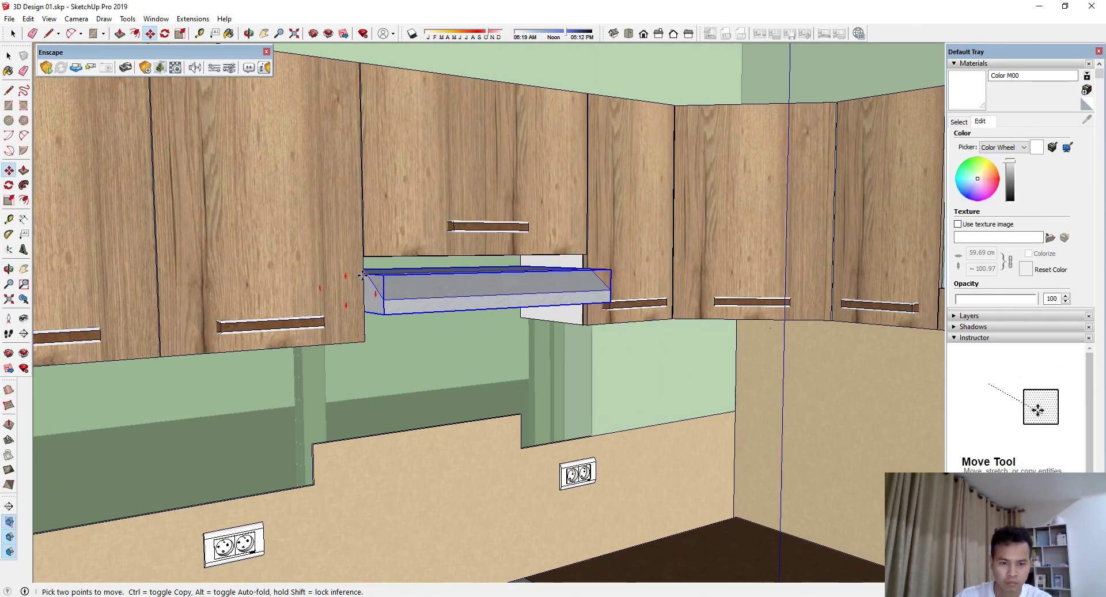
scroll(363, 273, up, 3)
scroll(364, 272, up, 2)
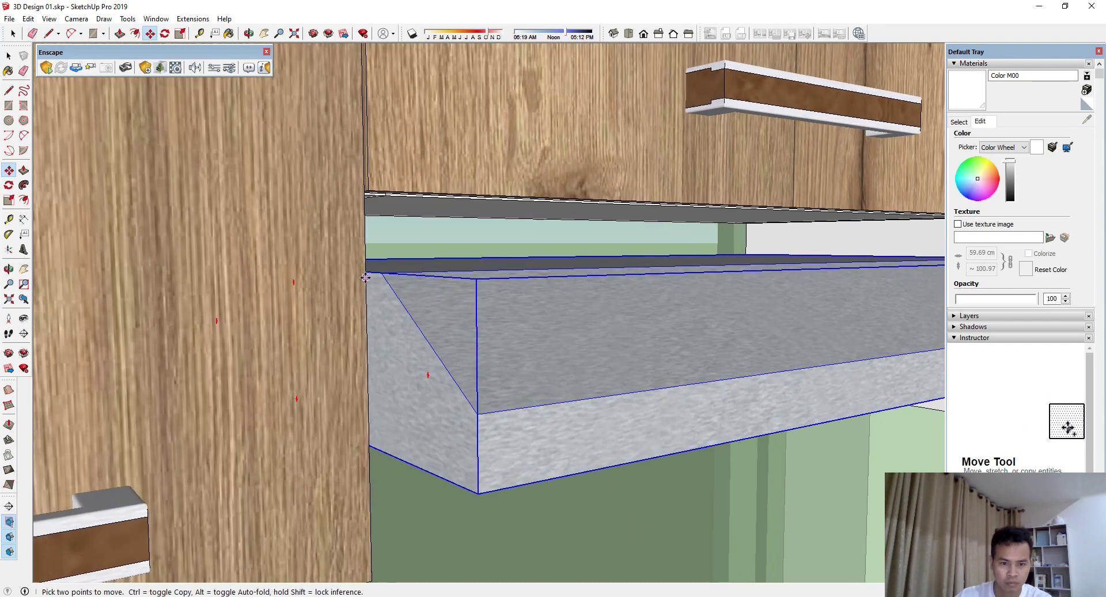
mouse_move(370, 271)
shift+middle_down()
mouse_move(371, 208)
mouse_move(438, 248)
shift+middle_up()
click(367, 190)
Step: Select the face of the stove-wall backsplash
scroll(490, 345, down, 3)
scroll(518, 403, down, 3)
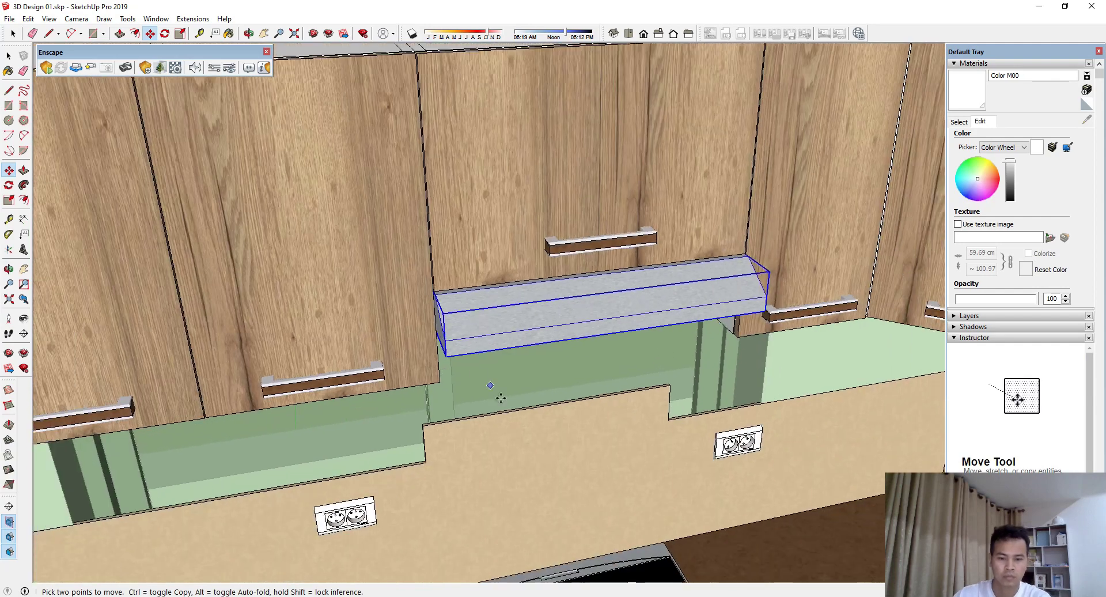
key(space)
click(545, 433)
Step: Window-select the stove-wall backsplash's top edge and move it up to snap under the cabinets
middle_drag(548, 433, 484, 351)
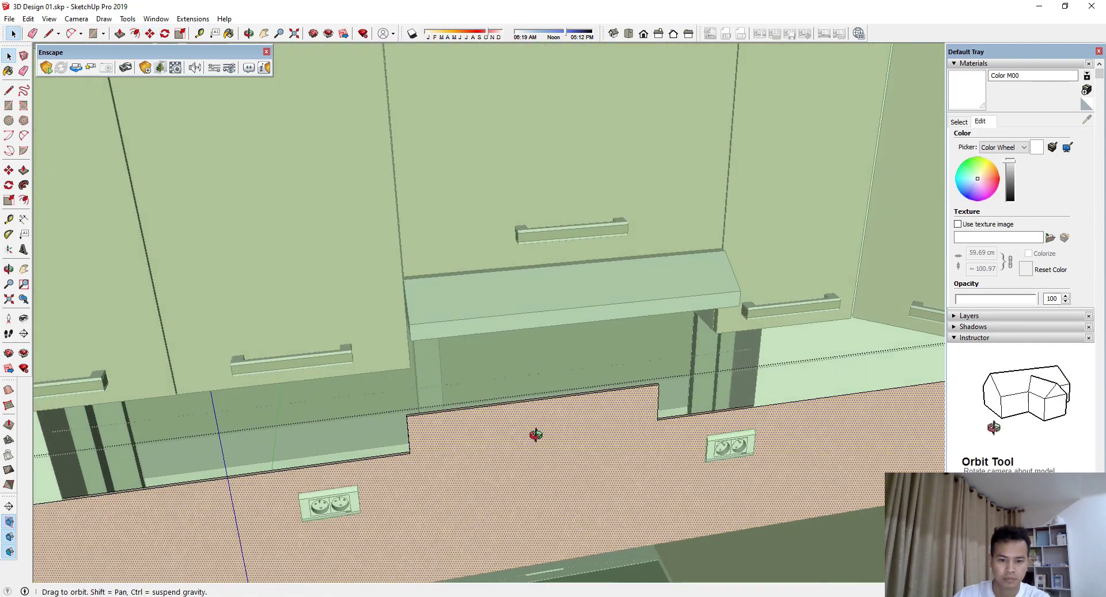
scroll(505, 375, down, 3)
middle_drag(570, 413, 147, 322)
drag(491, 389, 791, 419)
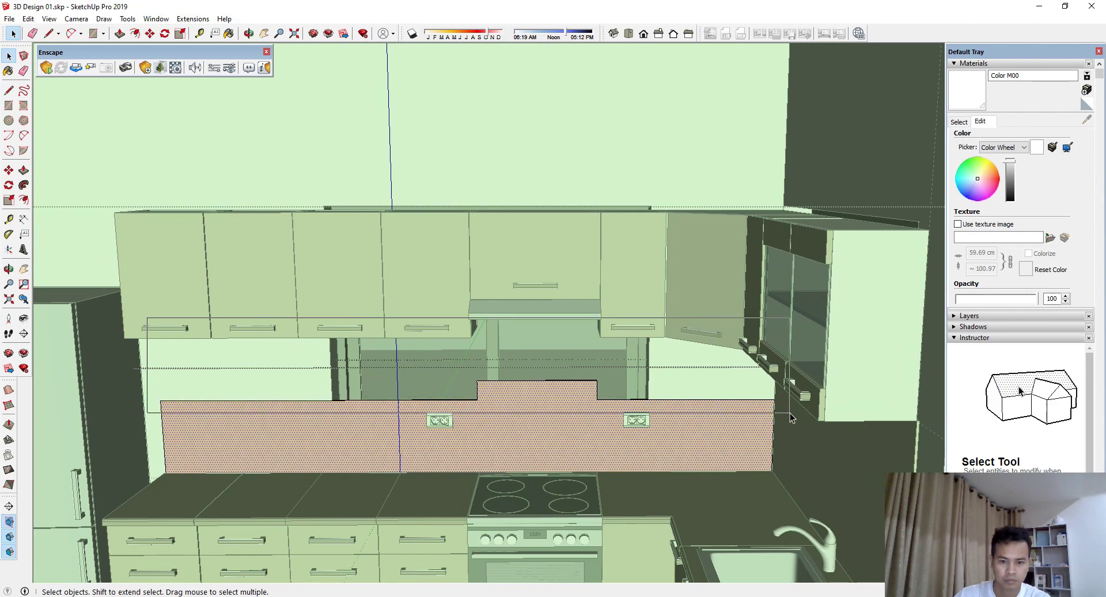
mouse_move(799, 414)
middle_down()
mouse_move(886, 451)
mouse_move(904, 362)
mouse_move(856, 459)
middle_up()
scroll(724, 440, up, 5)
scroll(725, 441, up, 2)
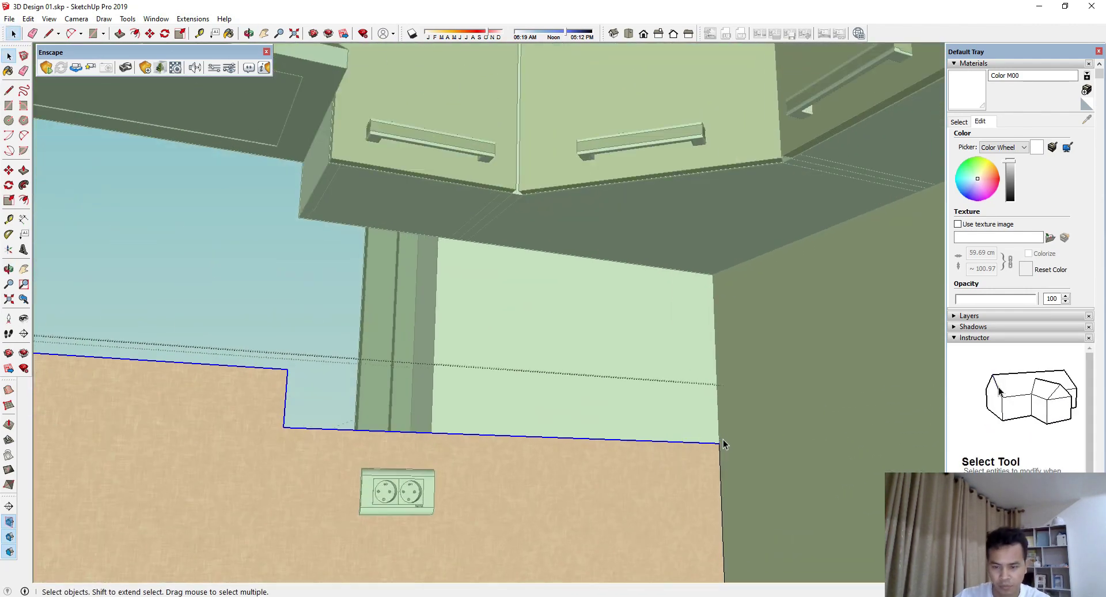
key(m)
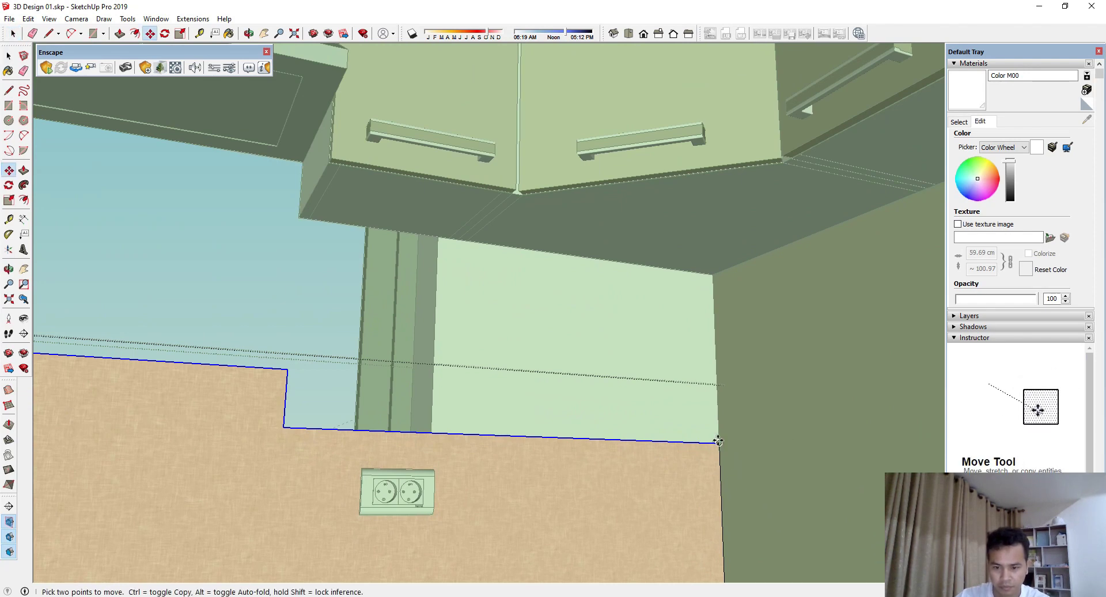
drag(718, 441, 710, 275)
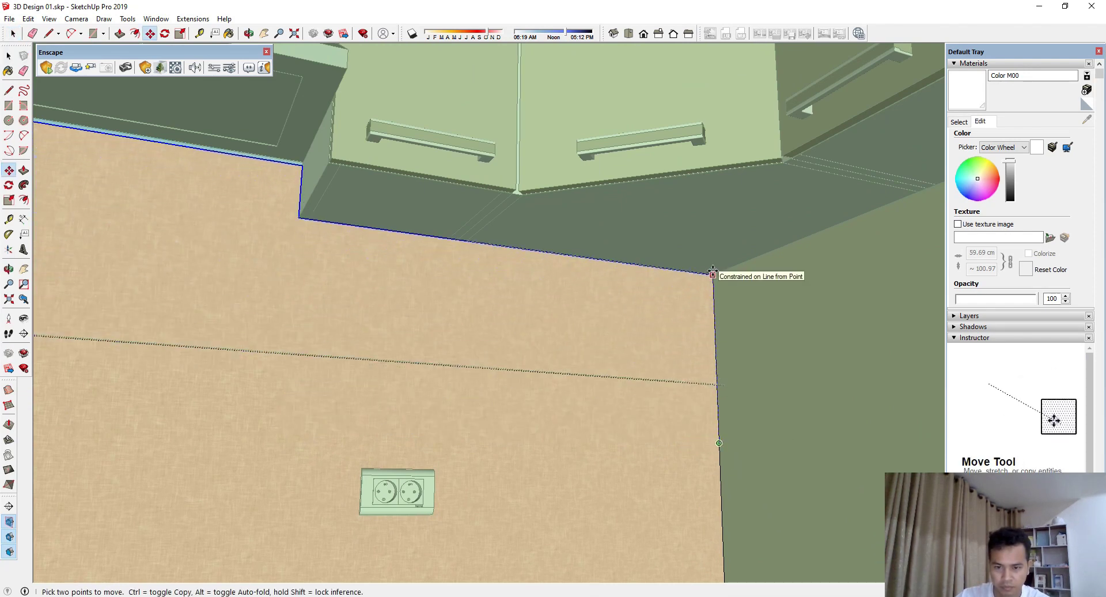
middle_drag(712, 271, 634, 486)
scroll(662, 412, down, 3)
scroll(624, 382, down, 4)
Step: Orbit to a high view of the kitchen and open the right-hand wall group for editing
scroll(625, 382, down, 2)
key(space)
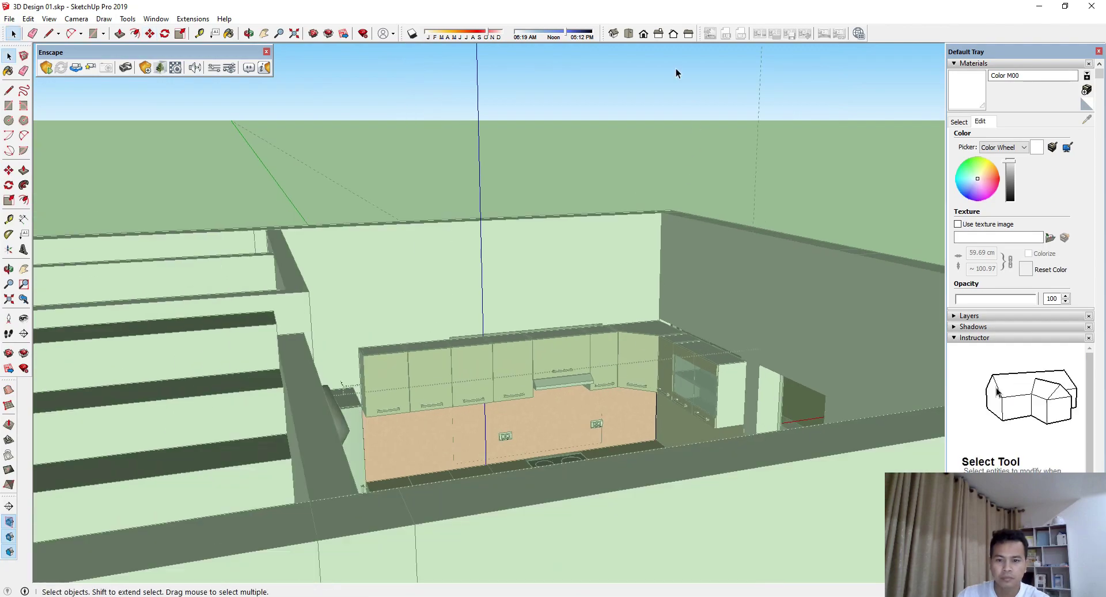
mouse_move(677, 73)
middle_down()
mouse_move(632, 321)
mouse_move(644, 272)
middle_up()
scroll(592, 406, up, 1)
scroll(751, 429, up, 2)
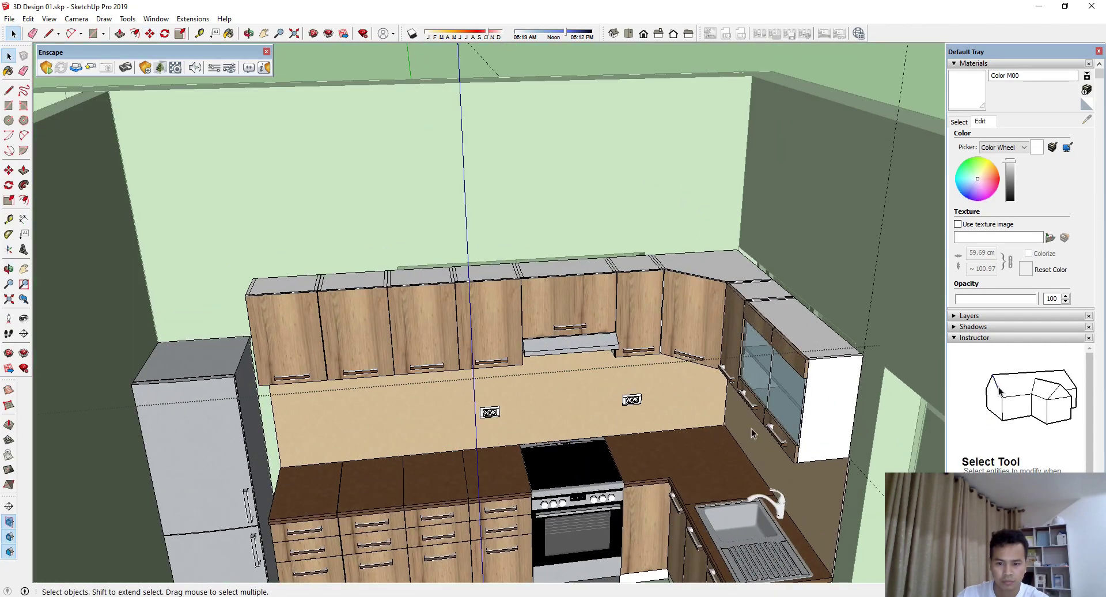
mouse_move(751, 428)
middle_down()
mouse_move(730, 375)
mouse_move(835, 437)
middle_up()
double_click(834, 437)
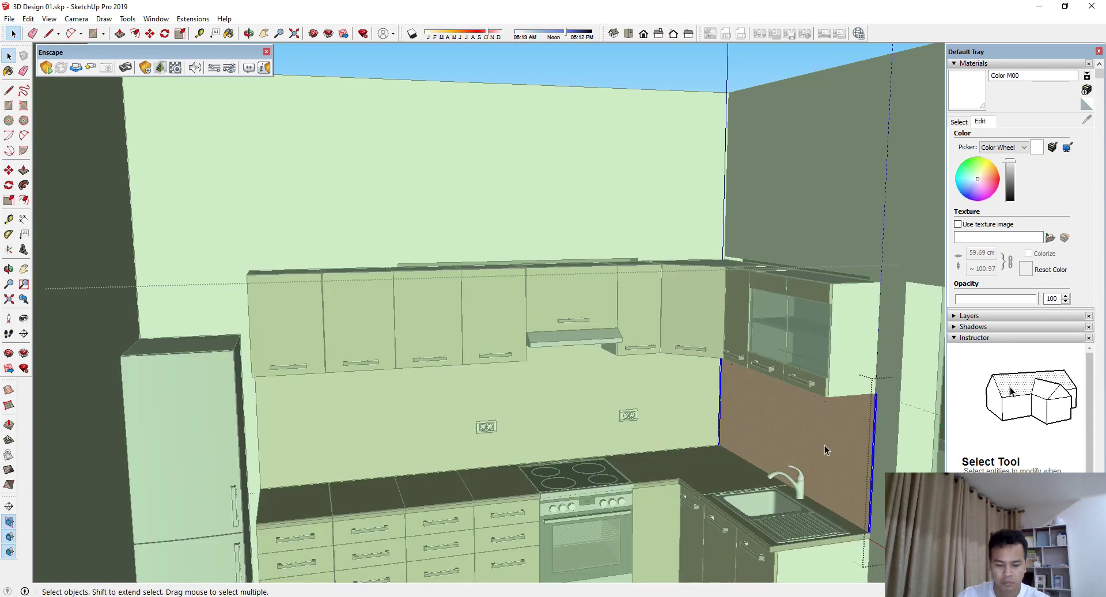
Step: Draw a rectangle on the right wall to cut a new opening
key(r)
click(743, 393)
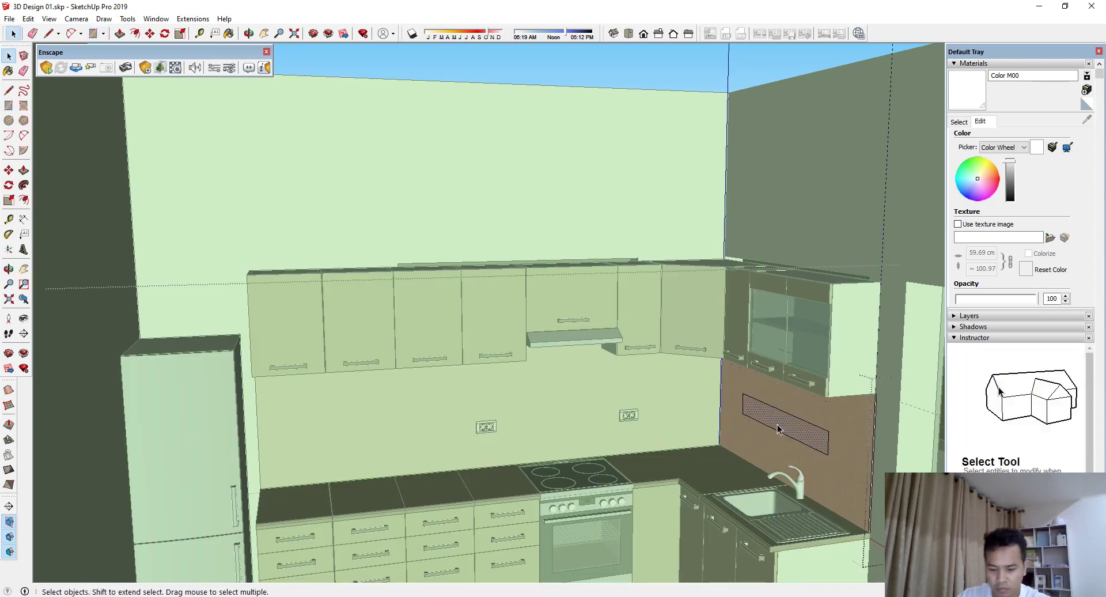
scroll(777, 429, up, 4)
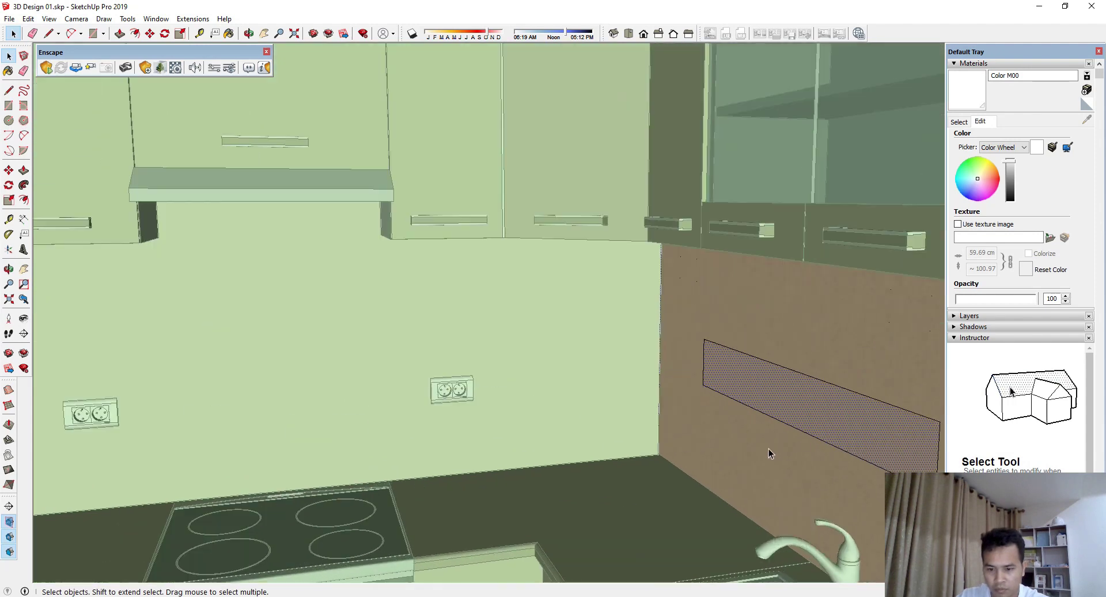
click(775, 383)
key(space)
middle_drag(774, 383, 713, 390)
Step: Push the opening's bottom face downward and its side face back with Push/Pull
key(p)
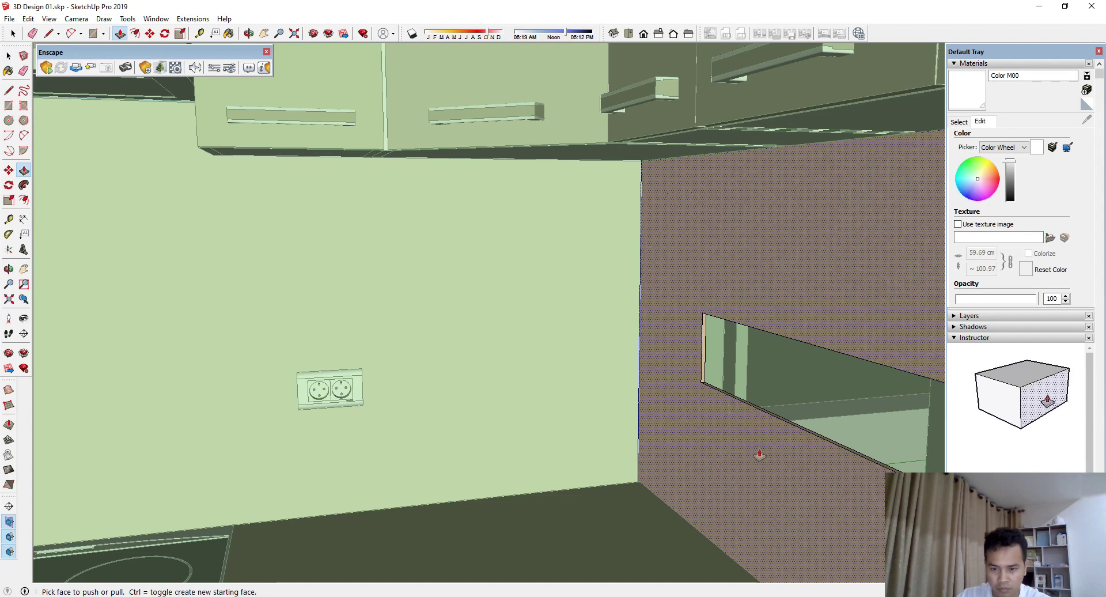
mouse_move(745, 412)
middle_down()
mouse_move(761, 457)
mouse_move(749, 442)
middle_up()
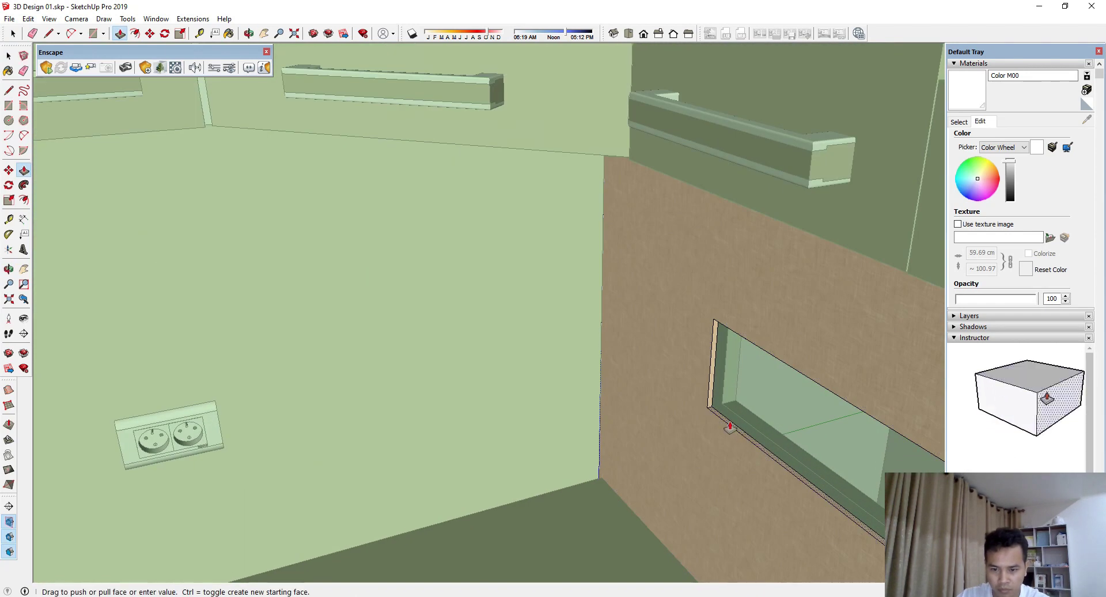
drag(730, 428, 767, 525)
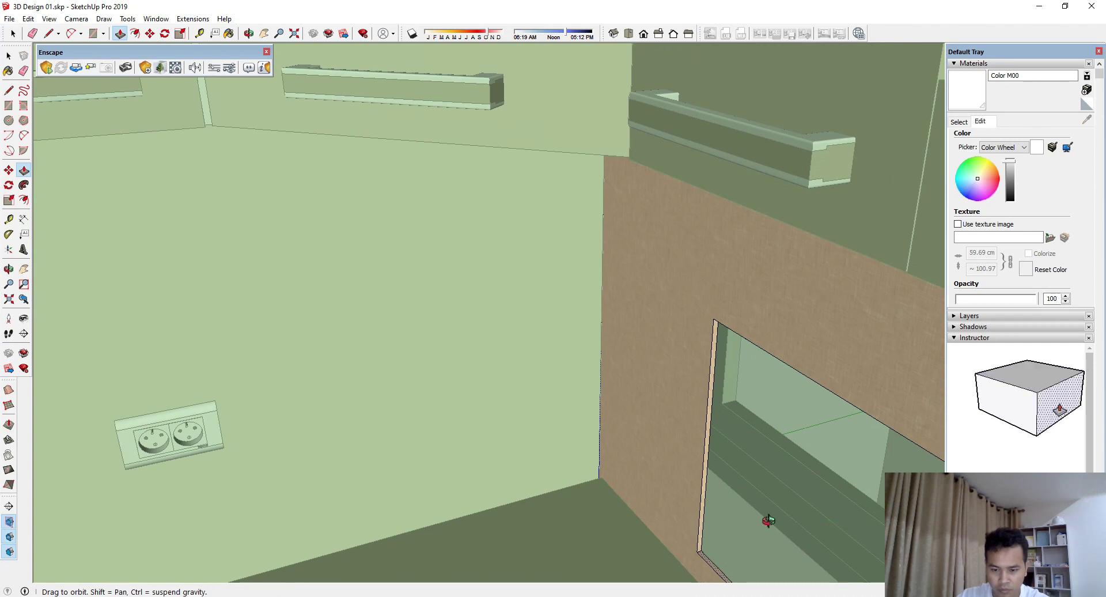
middle_drag(768, 520, 659, 472)
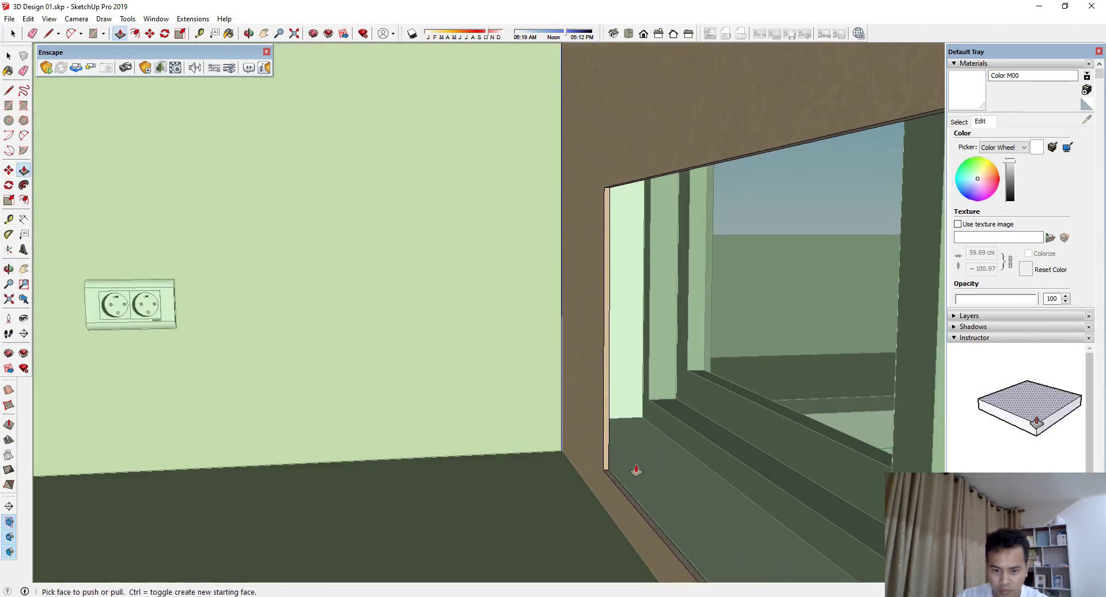
drag(607, 456, 612, 419)
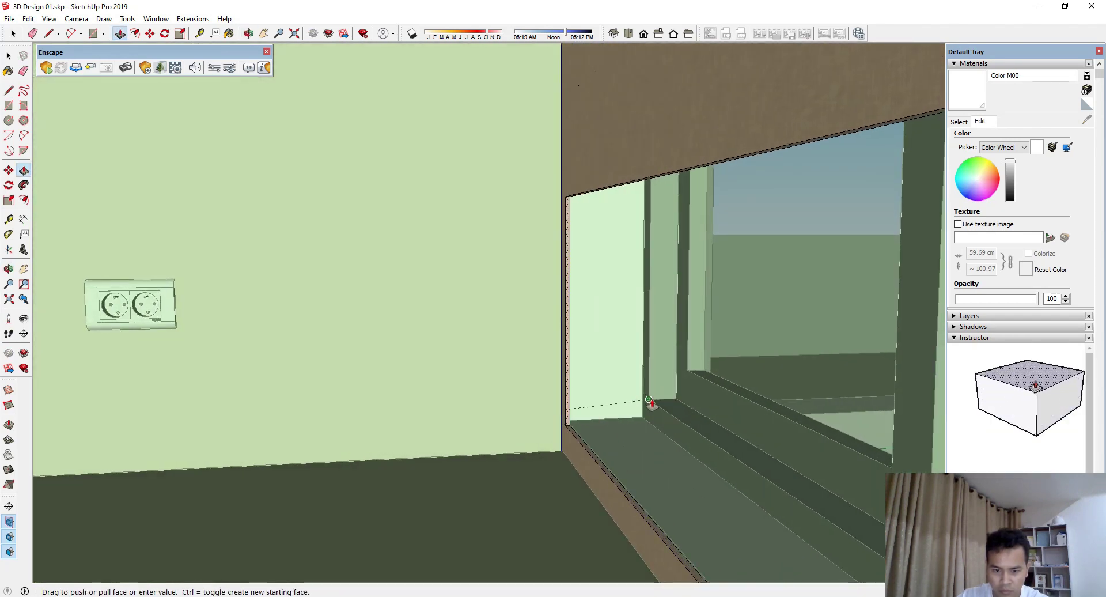
middle_drag(617, 395, 634, 446)
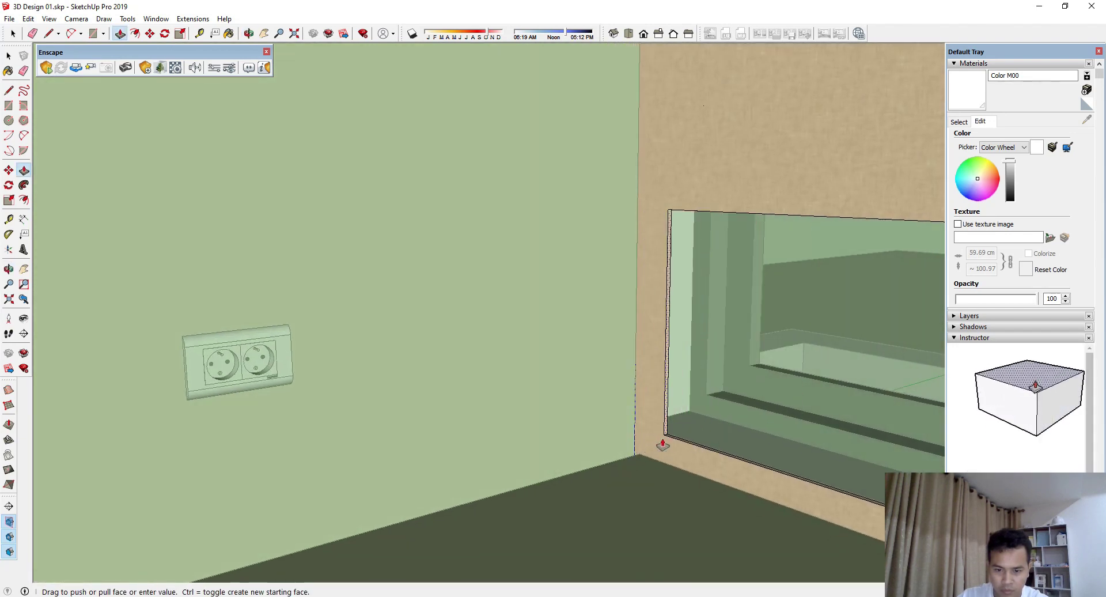
mouse_move(657, 452)
middle_down()
mouse_move(834, 419)
mouse_move(626, 452)
mouse_move(609, 441)
mouse_move(755, 443)
middle_up()
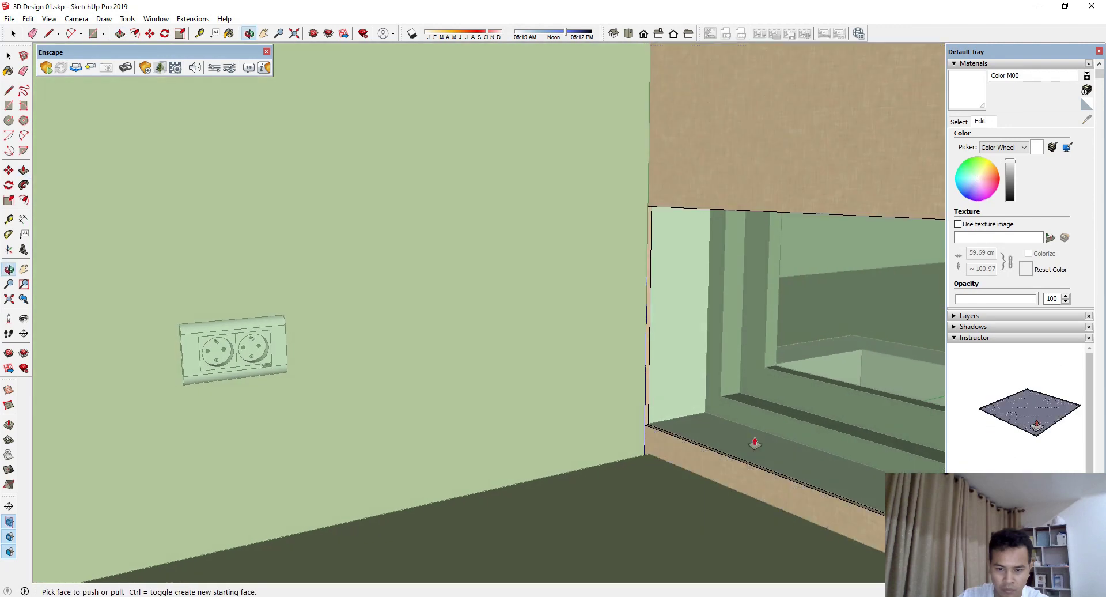
Step: Pull the thin panel face beside the sink window further left
middle_drag(450, 358, 578, 367)
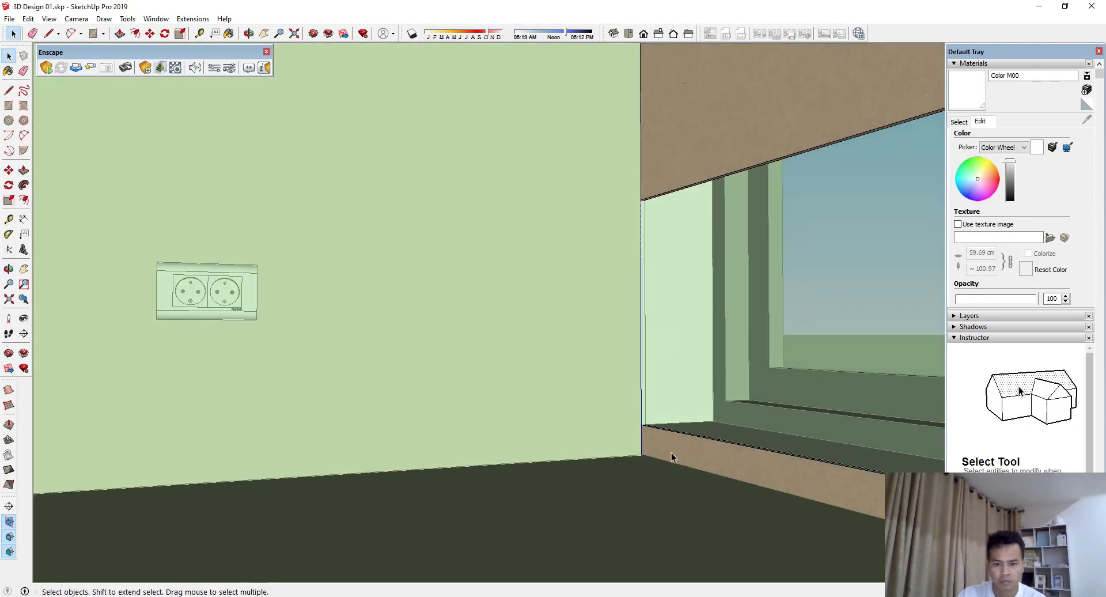
middle_drag(672, 457, 575, 494)
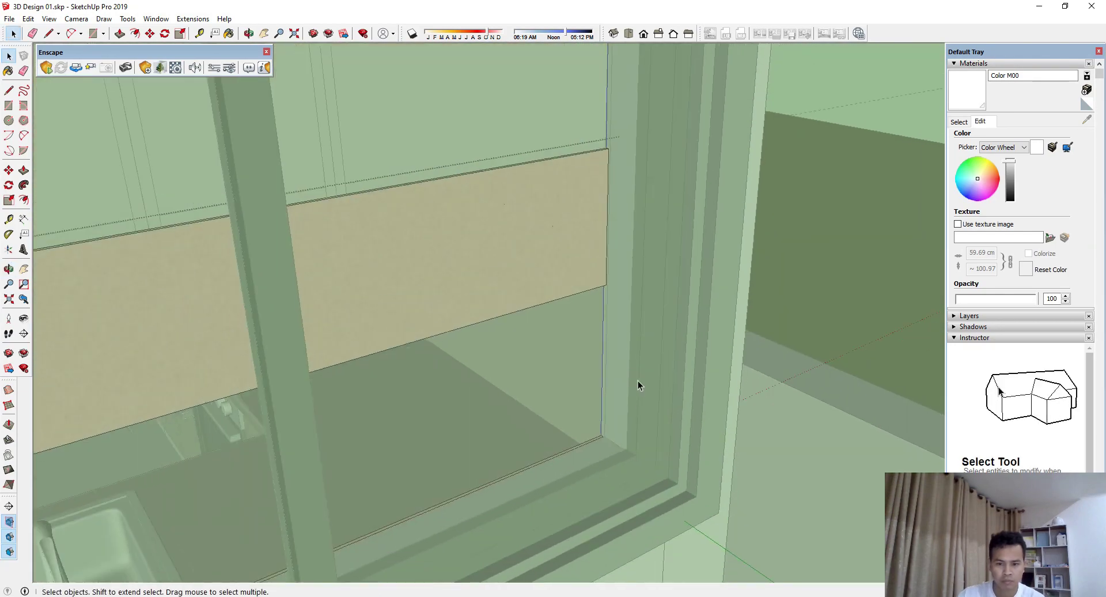
scroll(638, 381, down, 5)
middle_drag(538, 443, 257, 375)
scroll(257, 375, up, 3)
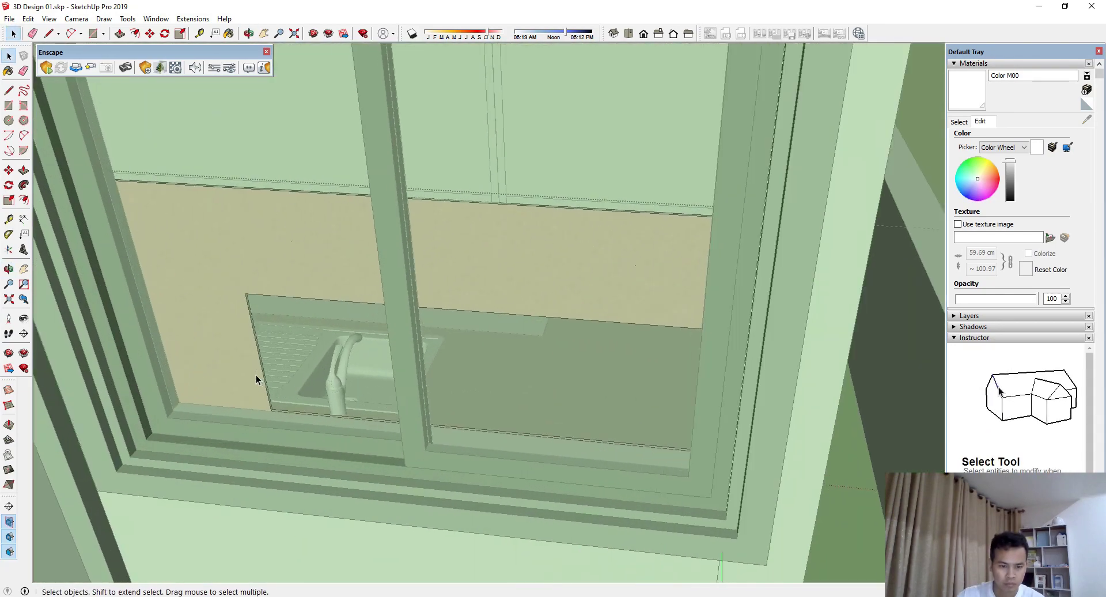
key(p)
scroll(202, 377, up, 4)
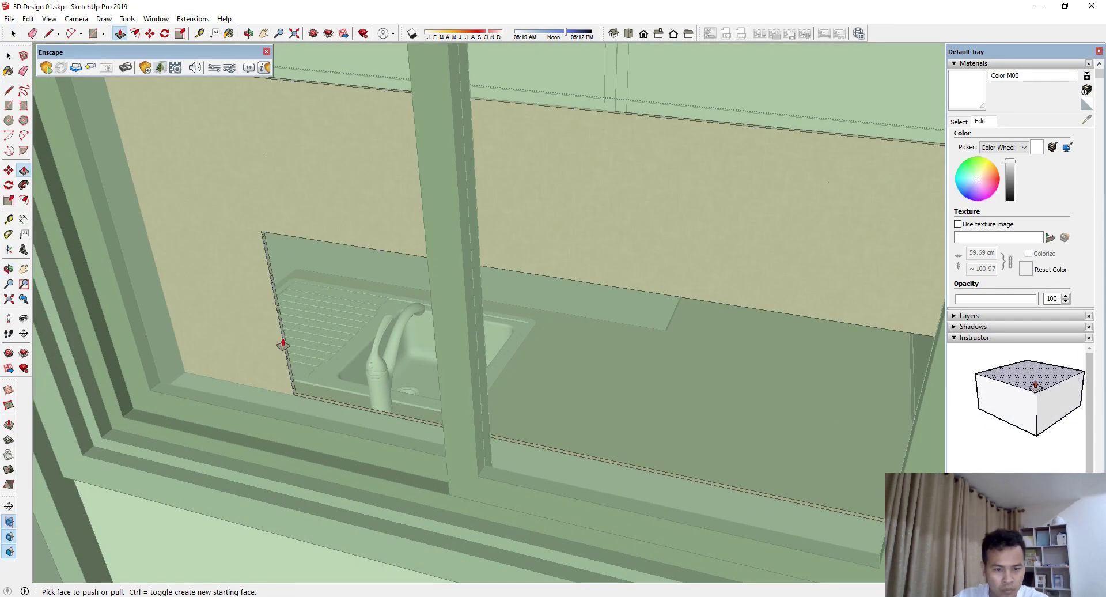
mouse_move(283, 344)
mouse_down()
mouse_move(168, 386)
mouse_move(148, 383)
mouse_up()
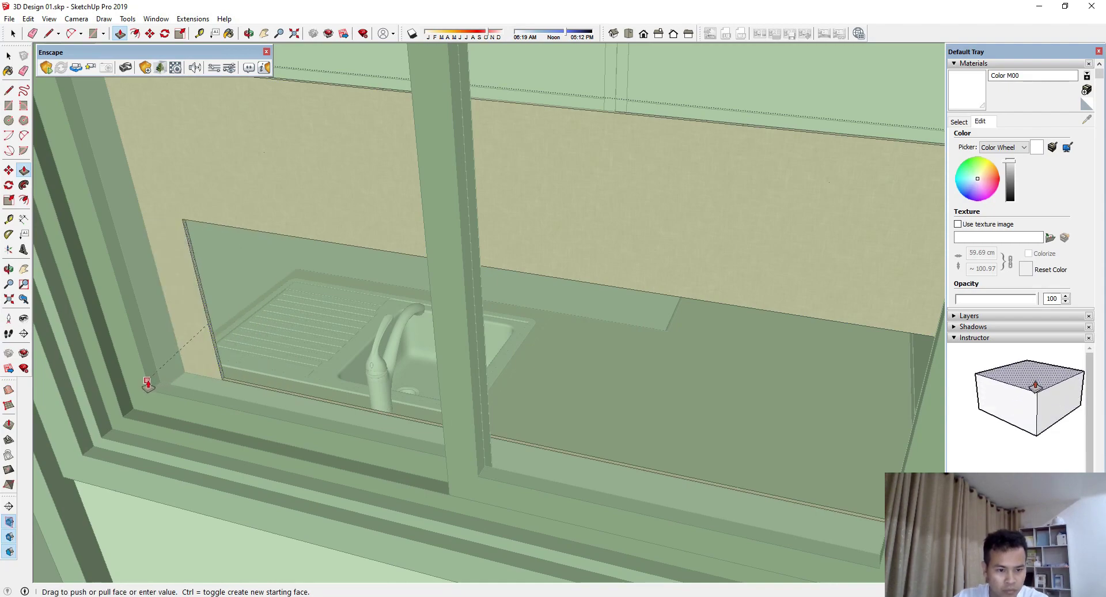
Step: Inspect the panel from overhead and near the window sill and faucet
mouse_move(148, 392)
middle_down()
mouse_move(789, 456)
mouse_move(748, 257)
middle_up()
scroll(788, 456, down, 5)
scroll(749, 257, up, 5)
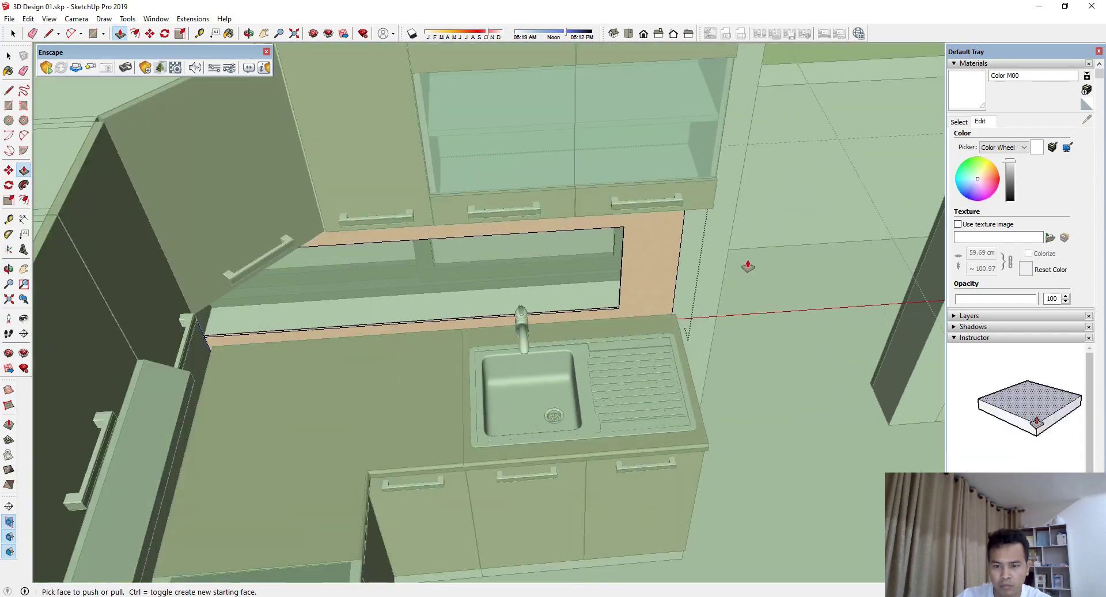
scroll(589, 298, up, 3)
middle_drag(589, 298, 658, 304)
scroll(658, 304, up, 3)
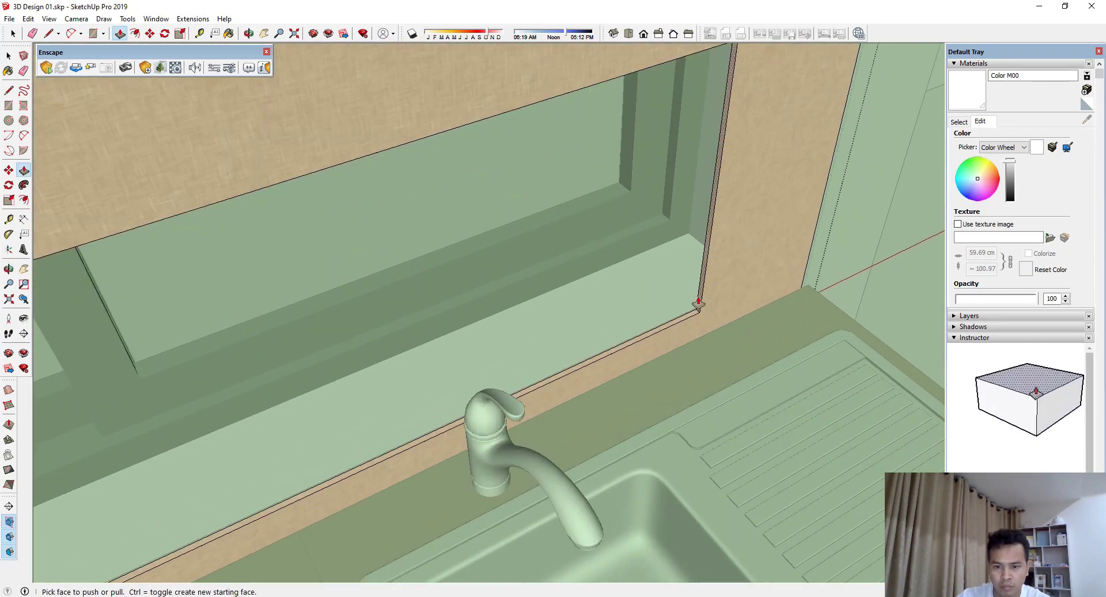
mouse_move(720, 273)
middle_down()
mouse_move(809, 336)
mouse_move(647, 267)
middle_up()
scroll(809, 336, down, 5)
scroll(681, 168, up, 3)
Step: Finish pulling the narrow panel's edge over to meet the column
key(space)
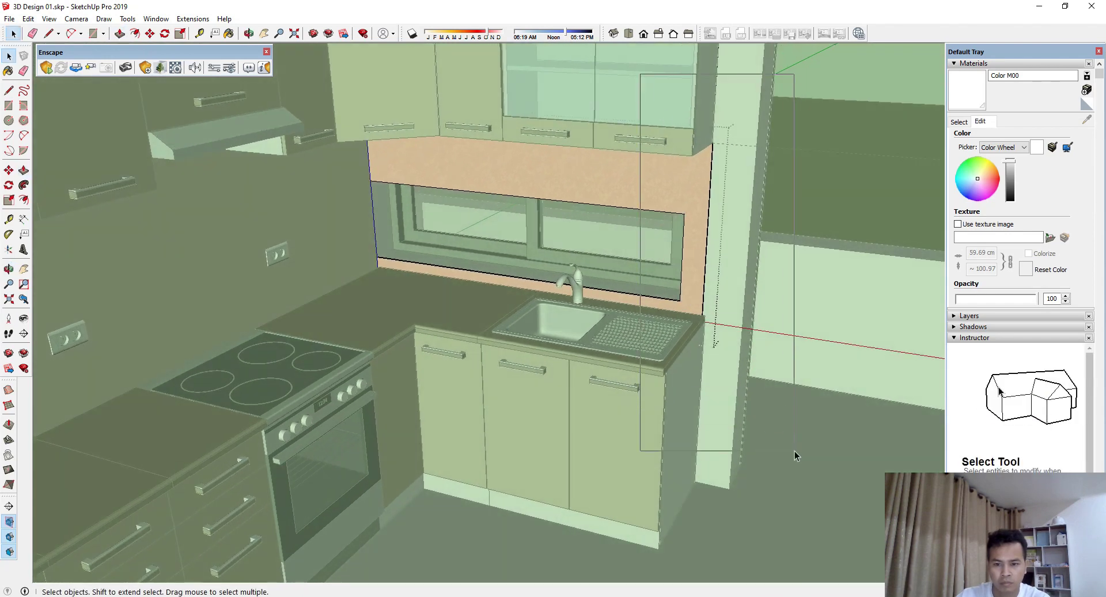
scroll(713, 302, up, 2)
scroll(713, 303, up, 2)
middle_drag(706, 346, 614, 369)
scroll(606, 401, up, 2)
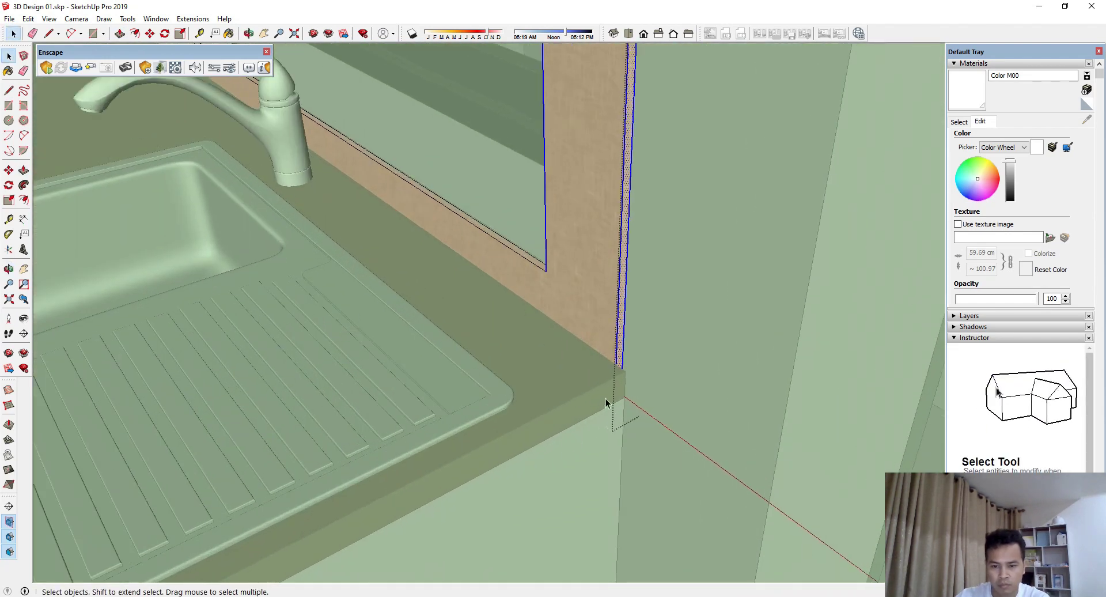
scroll(606, 402, up, 2)
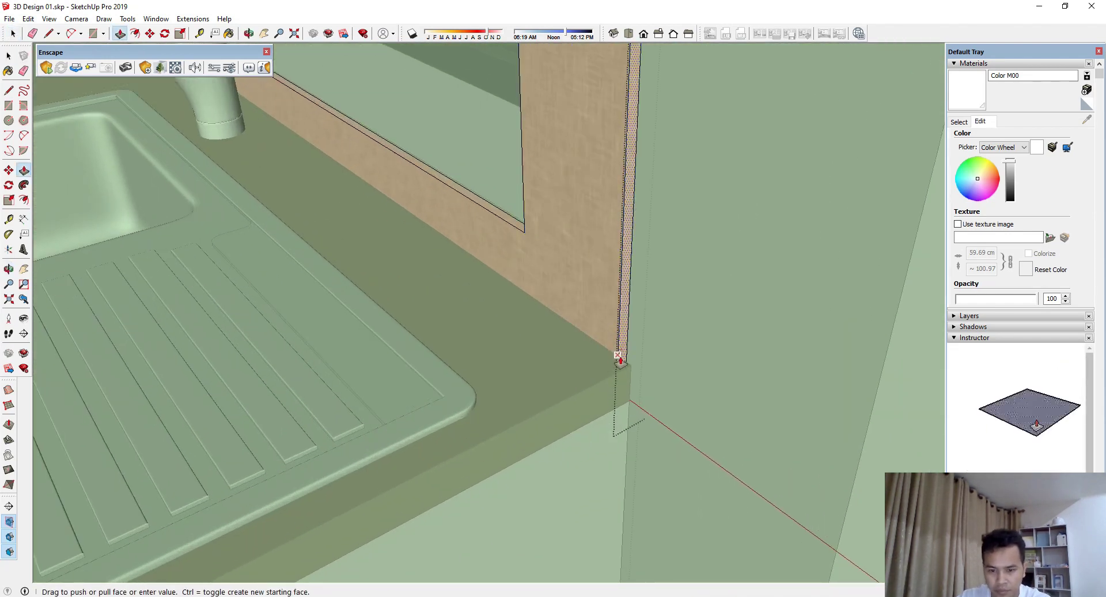
click(619, 360)
scroll(617, 403, down, 2)
scroll(615, 457, down, 2)
scroll(611, 489, down, 2)
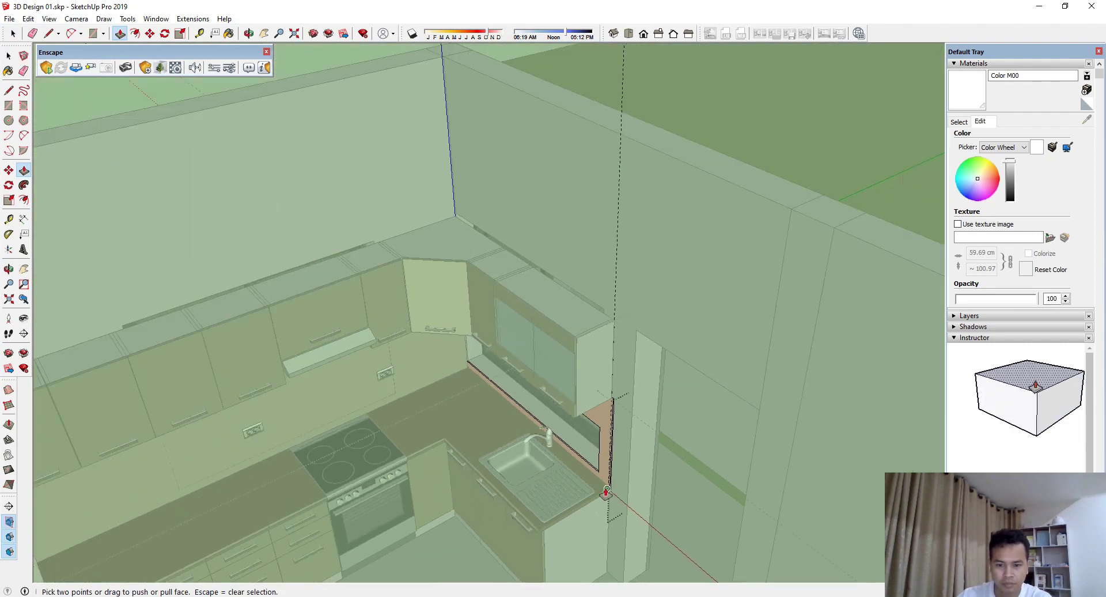
middle_drag(664, 413, 762, 179)
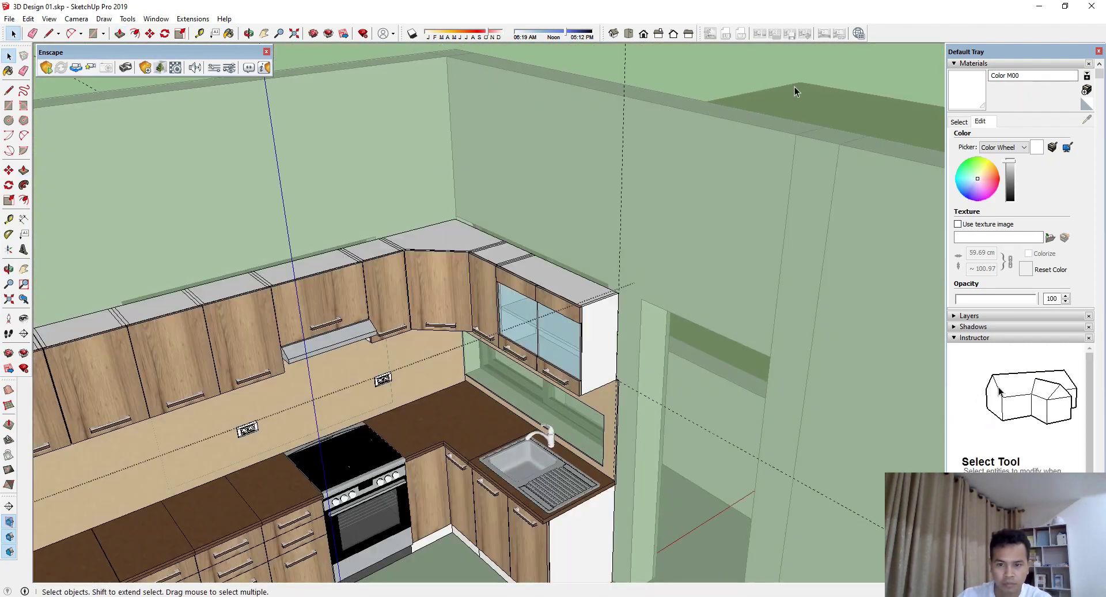
Step: Orbit toward the sink window wall and open the brown panel group for editing
mouse_move(645, 345)
middle_down()
mouse_move(661, 353)
mouse_move(669, 294)
mouse_move(640, 294)
mouse_move(545, 233)
mouse_move(571, 377)
mouse_move(482, 197)
middle_up()
scroll(571, 377, up, 3)
scroll(501, 242, up, 2)
scroll(514, 269, up, 2)
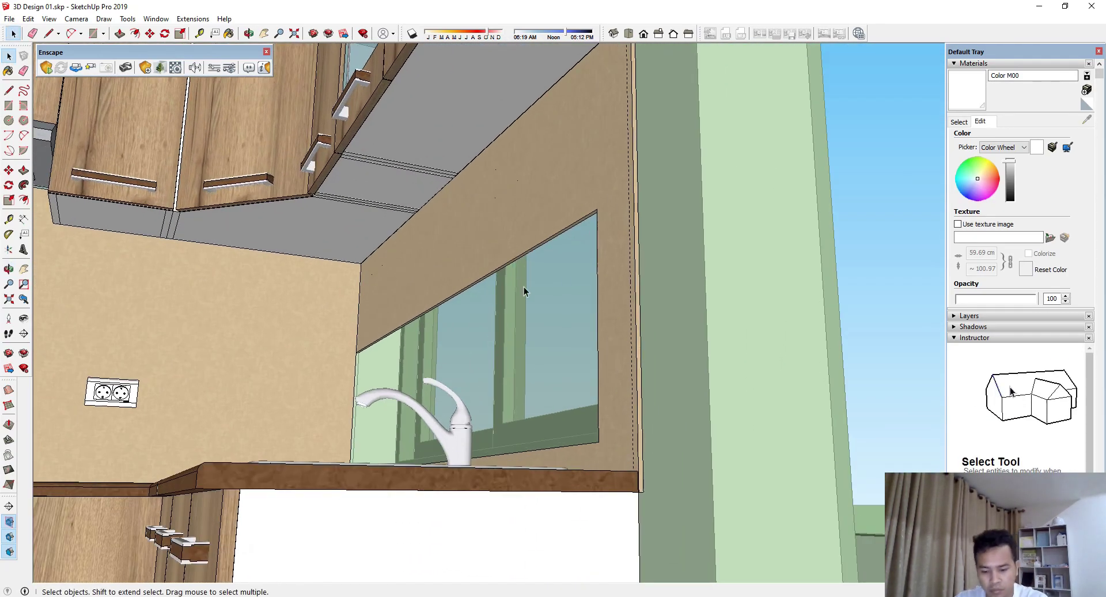
key(space)
double_click(518, 245)
key(p)
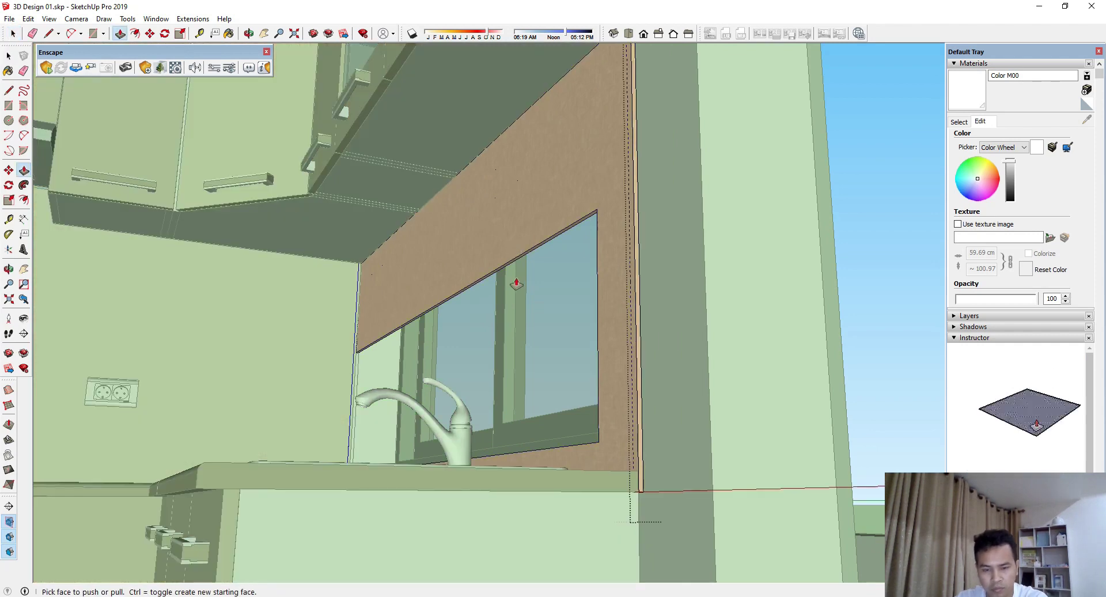
scroll(510, 266, up, 1)
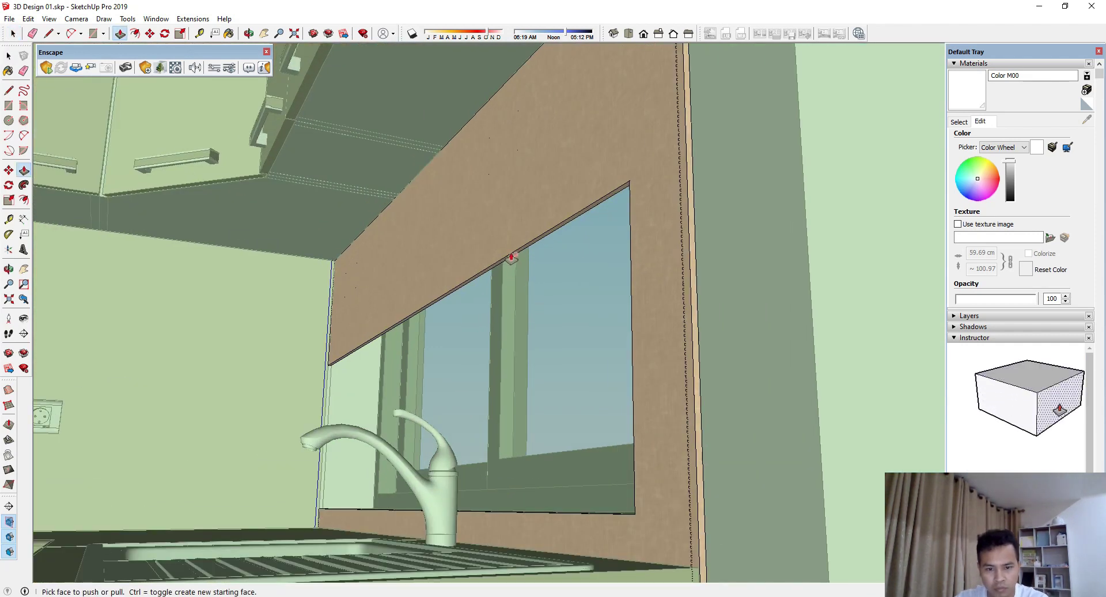
Step: Push the panel's bottom face up to the cabinet underside, redoing it after an undo
key(space)
click(515, 223)
key(p)
click(512, 253)
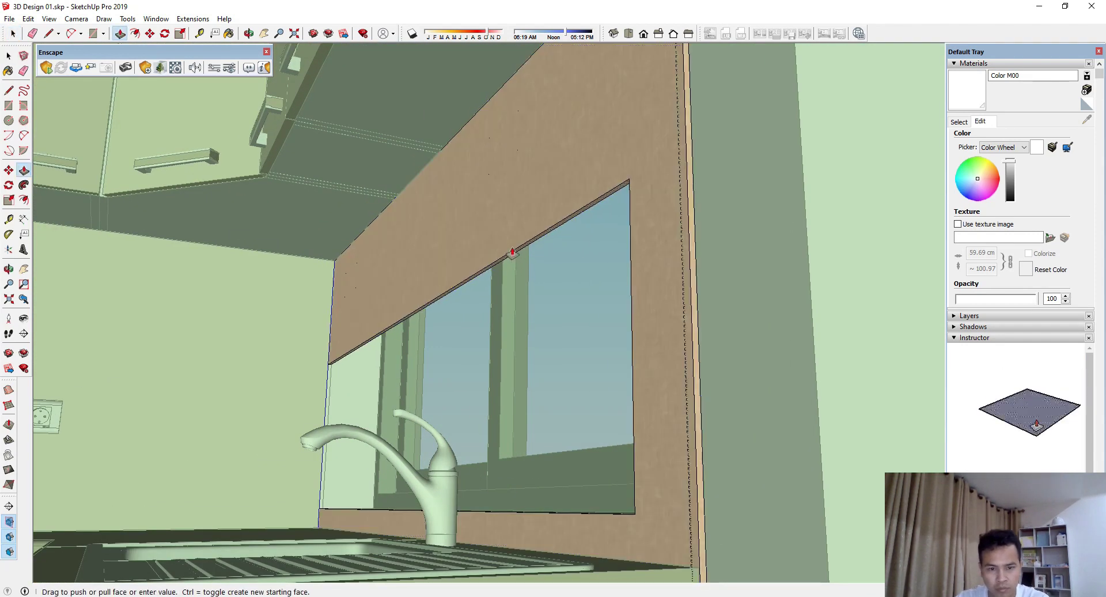
click(334, 263)
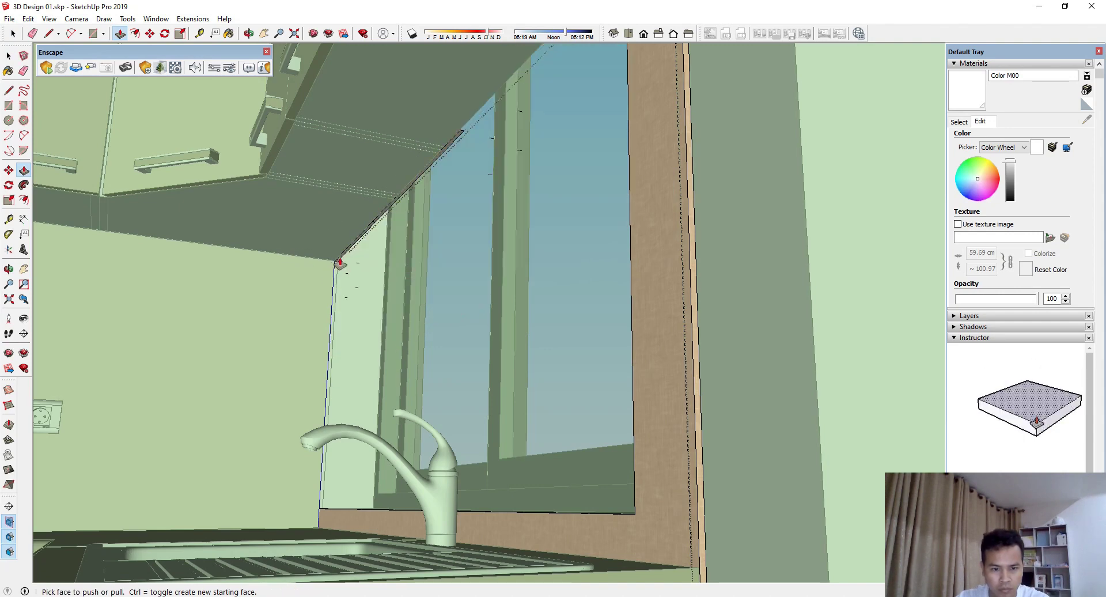
key(ctrl+z)
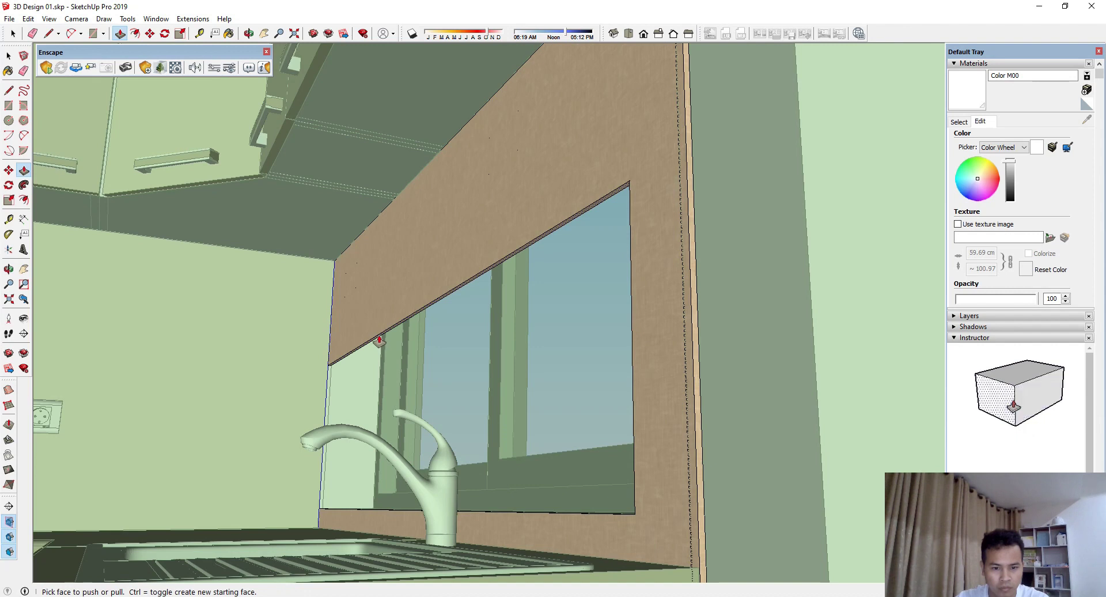
click(379, 340)
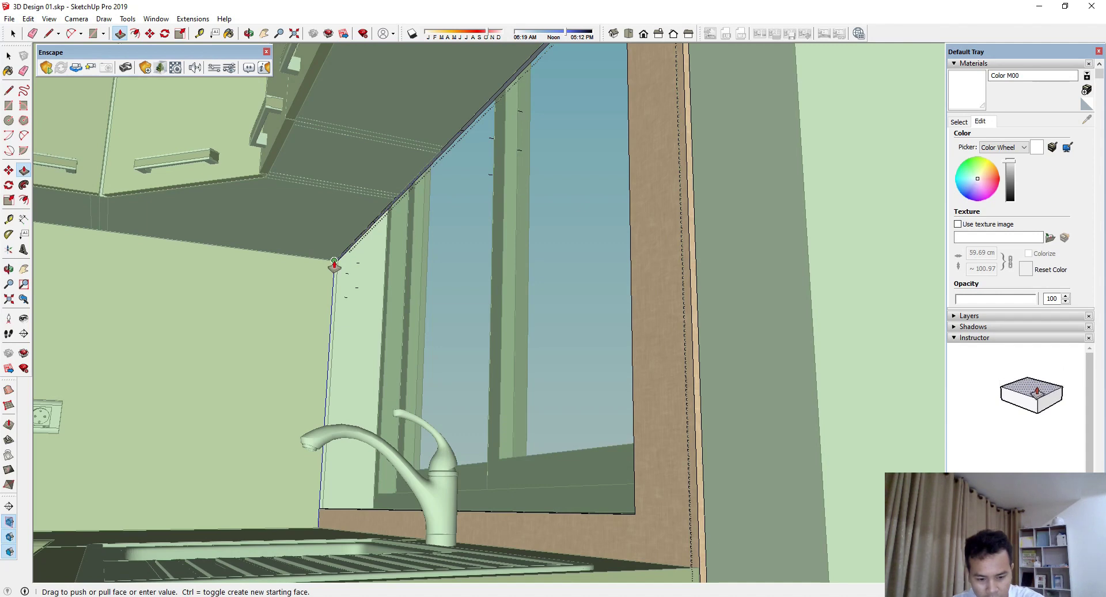
double_click(334, 265)
middle_drag(334, 265, 415, 296)
Step: Orbit along the wall and back to the kitchen corner
scroll(536, 377, up, 5)
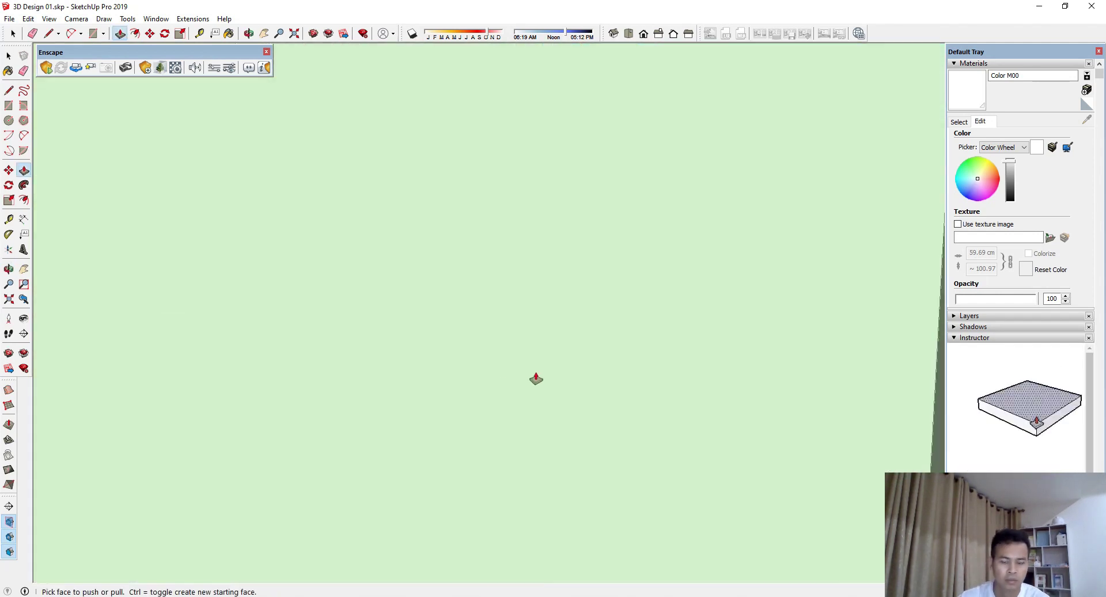
scroll(547, 363, down, 2)
middle_drag(211, 399, 320, 413)
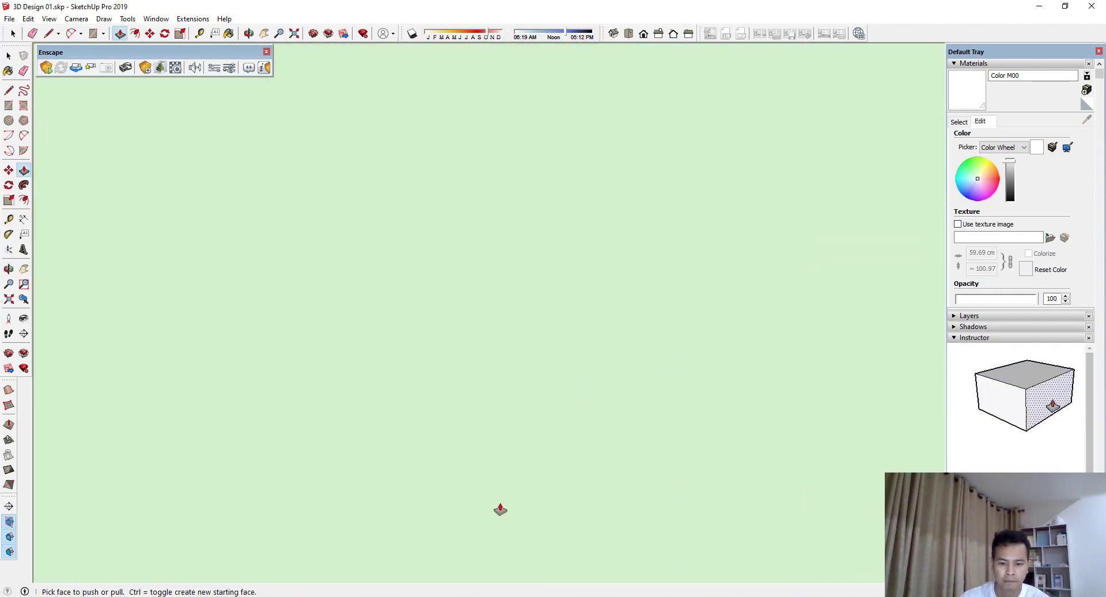
scroll(504, 502, down, 3)
middle_drag(509, 382, 755, 457)
scroll(634, 415, down, 5)
key(space)
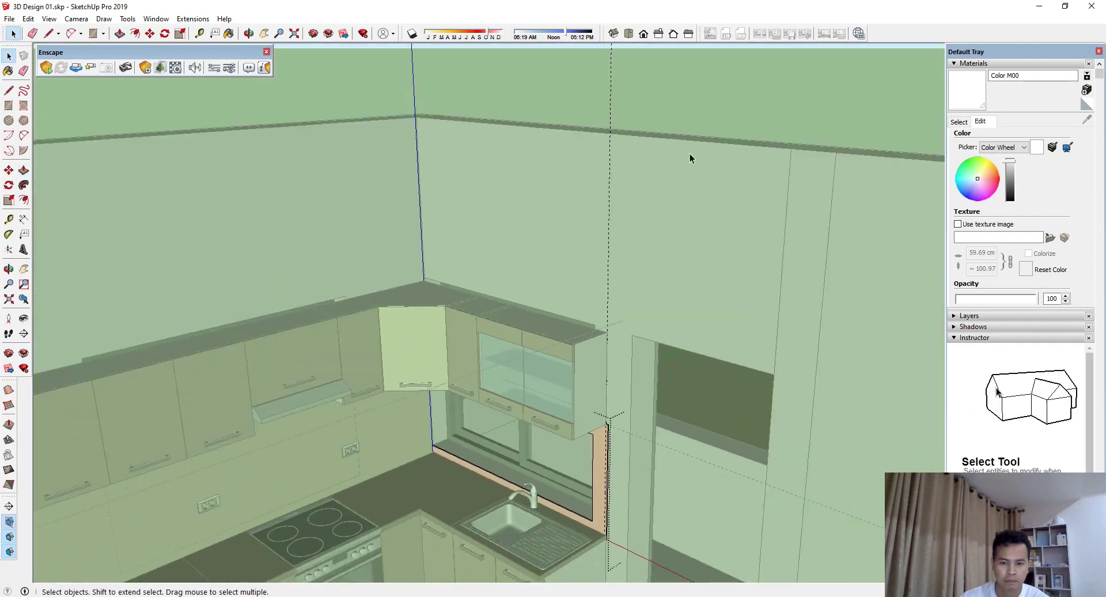
scroll(703, 102, up, 3)
mouse_move(632, 299)
middle_down()
mouse_move(537, 450)
mouse_move(492, 287)
mouse_move(505, 438)
mouse_move(699, 382)
mouse_move(844, 493)
mouse_move(691, 316)
mouse_move(633, 344)
middle_up()
scroll(537, 451, up, 5)
Step: Select the kitchen group and bring it into a frontal view for editing
scroll(505, 438, down, 3)
scroll(504, 438, down, 2)
scroll(844, 493, up, 3)
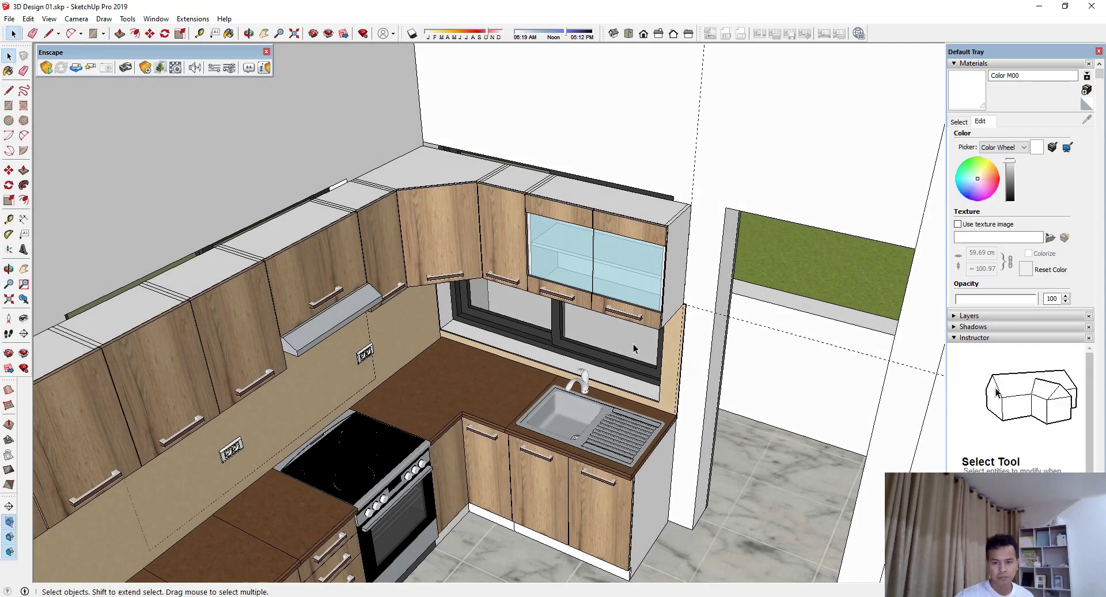
scroll(690, 303, up, 2)
scroll(690, 303, up, 1)
scroll(632, 396, down, 3)
click(632, 396)
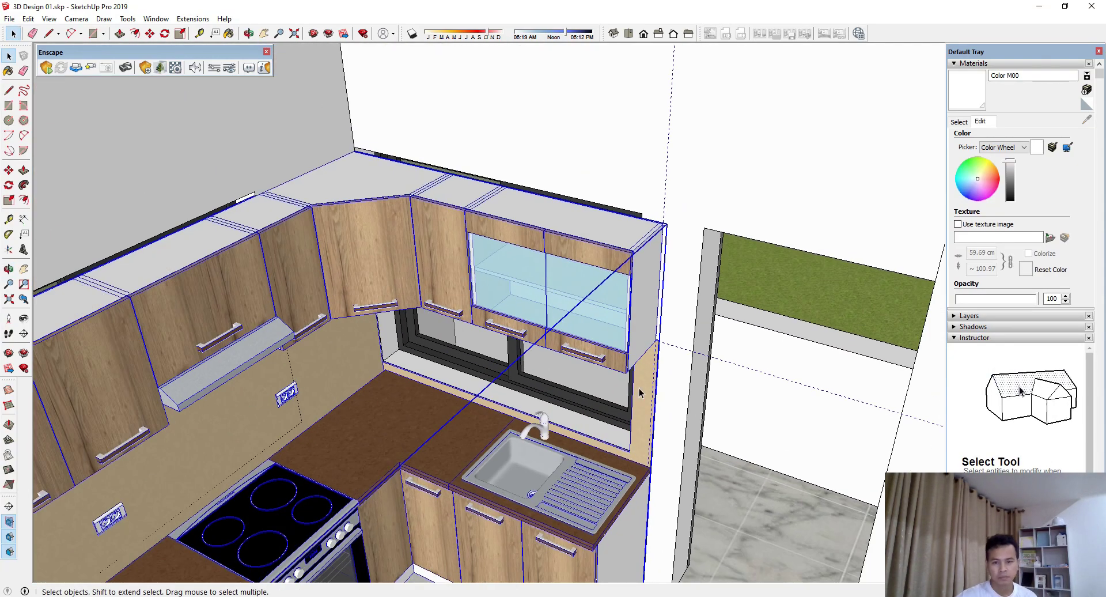
scroll(659, 376, up, 1)
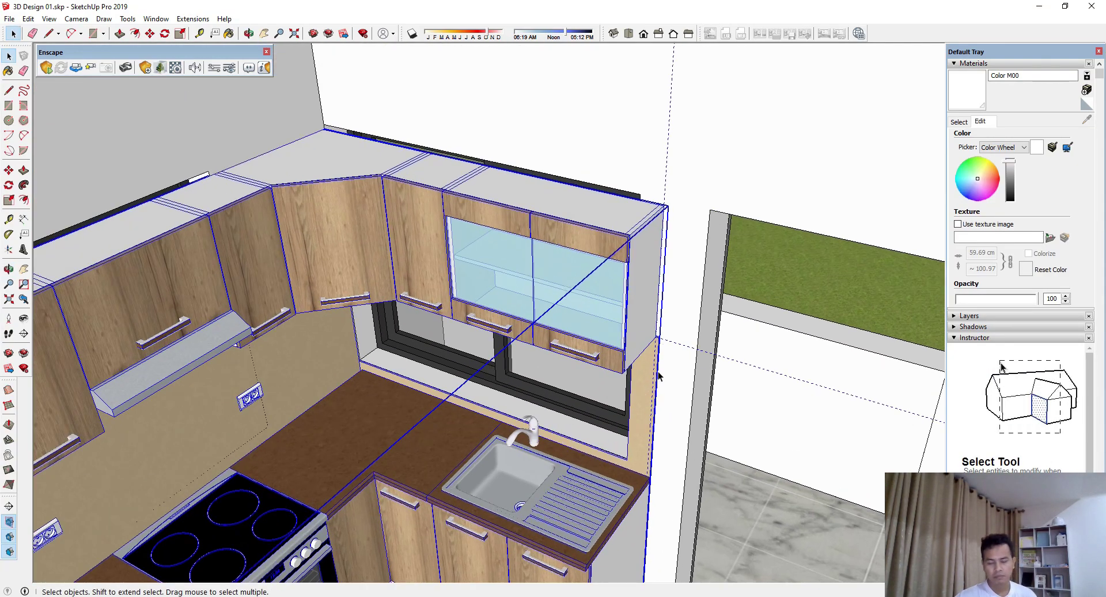
scroll(658, 344, up, 2)
scroll(659, 344, up, 2)
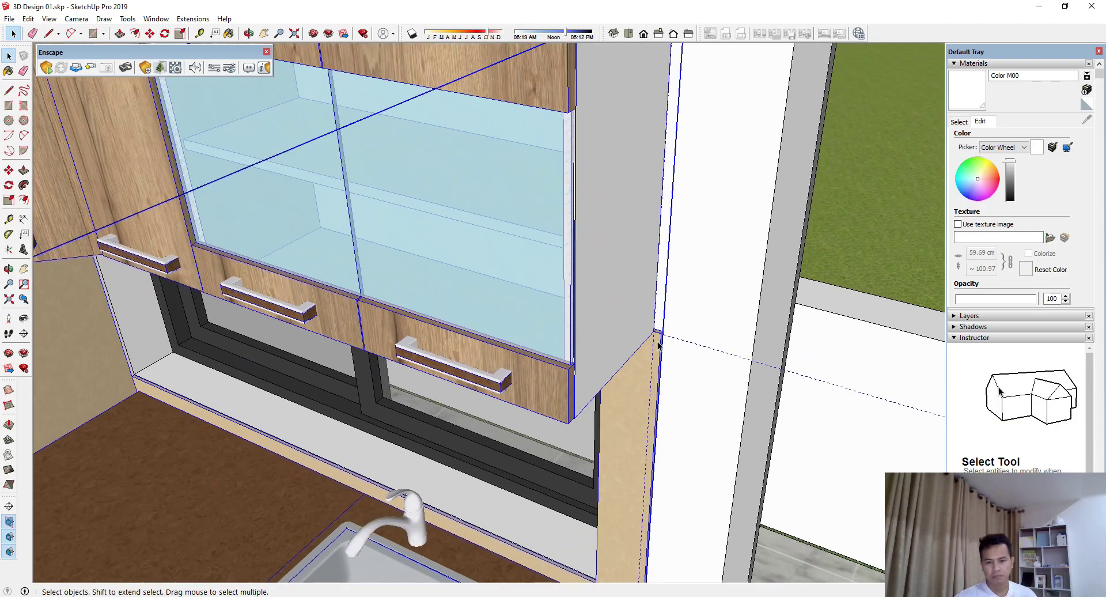
scroll(658, 345, down, 3)
mouse_move(642, 383)
middle_down()
mouse_move(646, 249)
mouse_move(533, 237)
mouse_move(593, 402)
mouse_move(607, 401)
middle_up()
scroll(607, 400, down, 2)
scroll(606, 400, down, 2)
Step: Check the glass corner cabinet's alignment with Move, then view the window wall from outside
scroll(623, 278, down, 1)
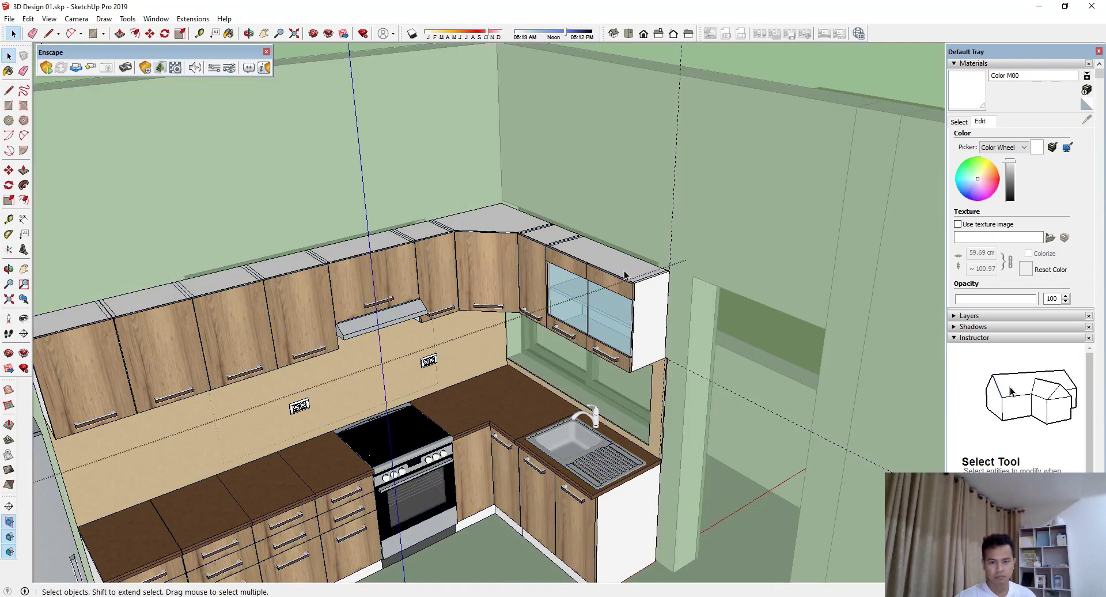
scroll(482, 239, up, 3)
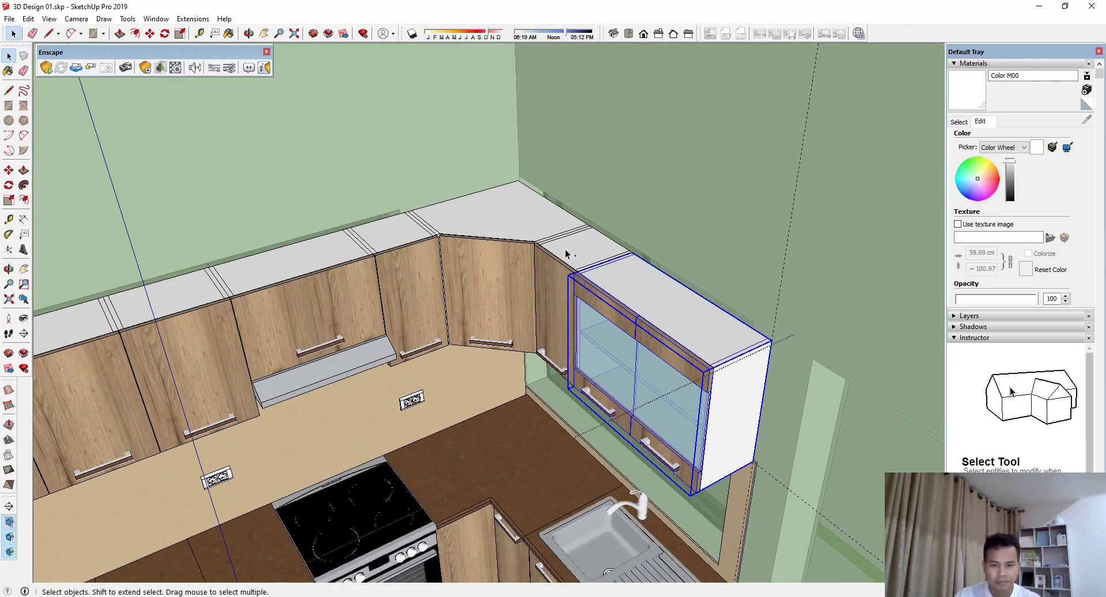
scroll(602, 265, down, 3)
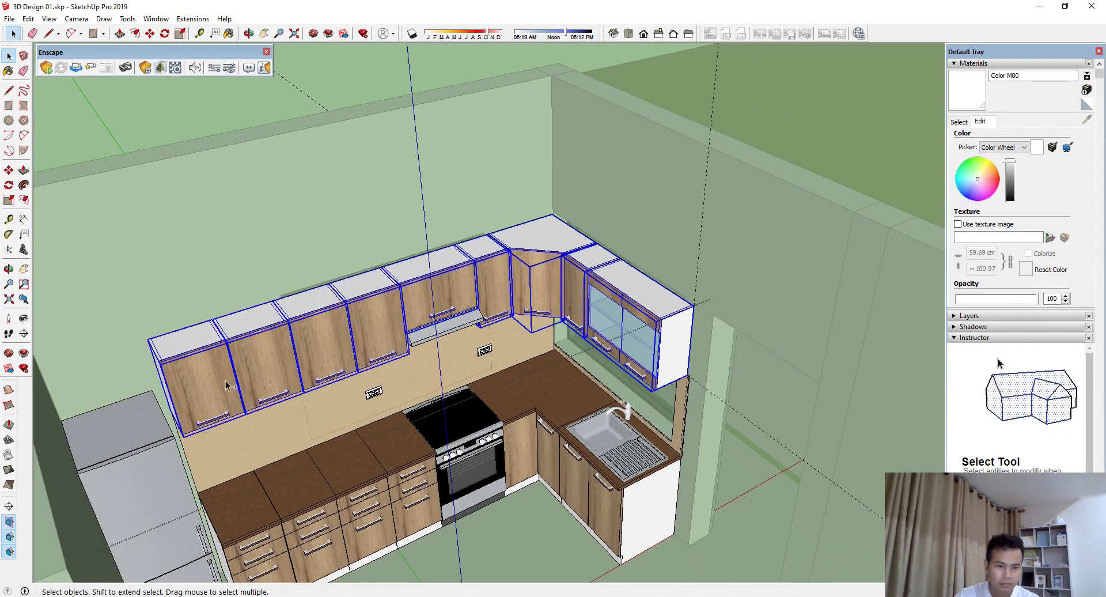
scroll(718, 321, up, 2)
scroll(654, 289, up, 2)
key(m)
scroll(701, 311, up, 1)
scroll(688, 311, up, 1)
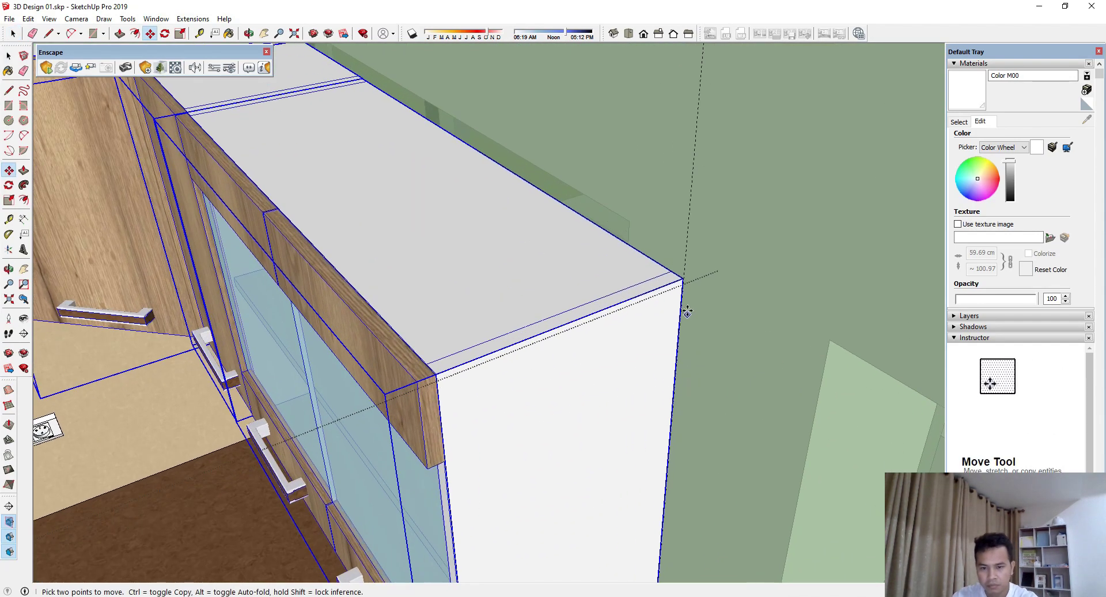
scroll(687, 276, down, 1)
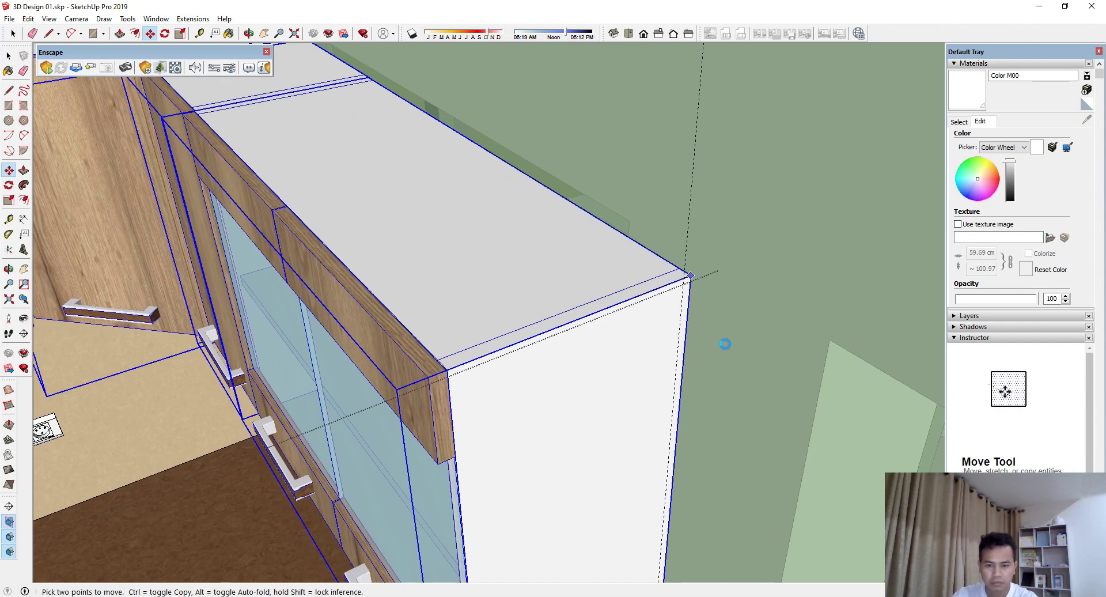
scroll(728, 346, down, 2)
scroll(735, 360, down, 2)
scroll(745, 365, down, 2)
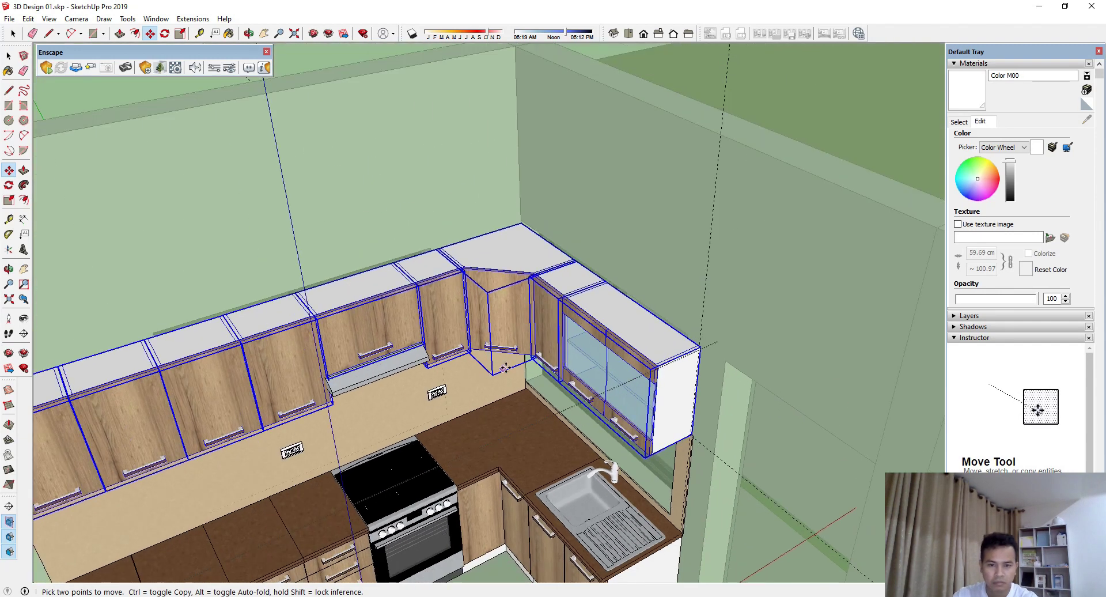
key(space)
mouse_move(771, 116)
middle_down()
mouse_move(394, 35)
mouse_move(530, 144)
middle_up()
Step: Select the sink window and open its nested window group for editing
scroll(444, 171, up, 2)
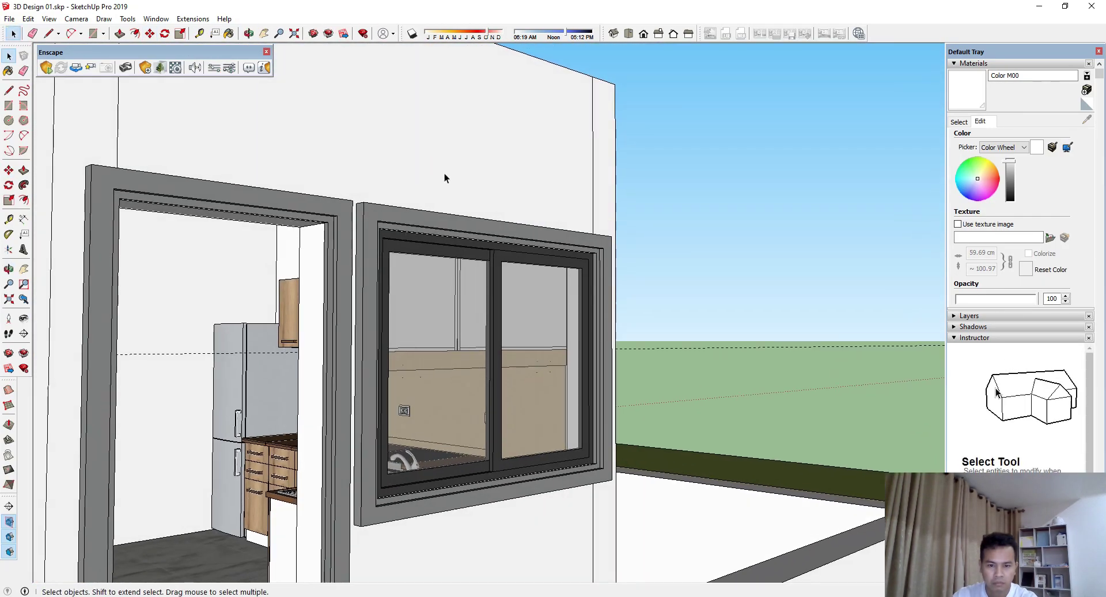
click(468, 232)
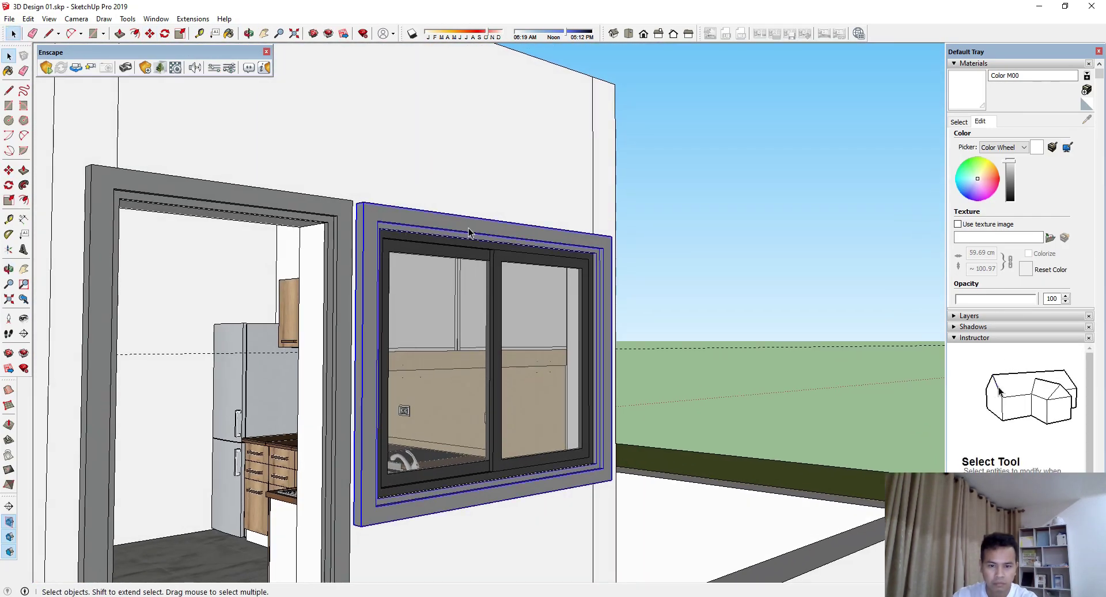
double_click(509, 310)
scroll(510, 310, up, 1)
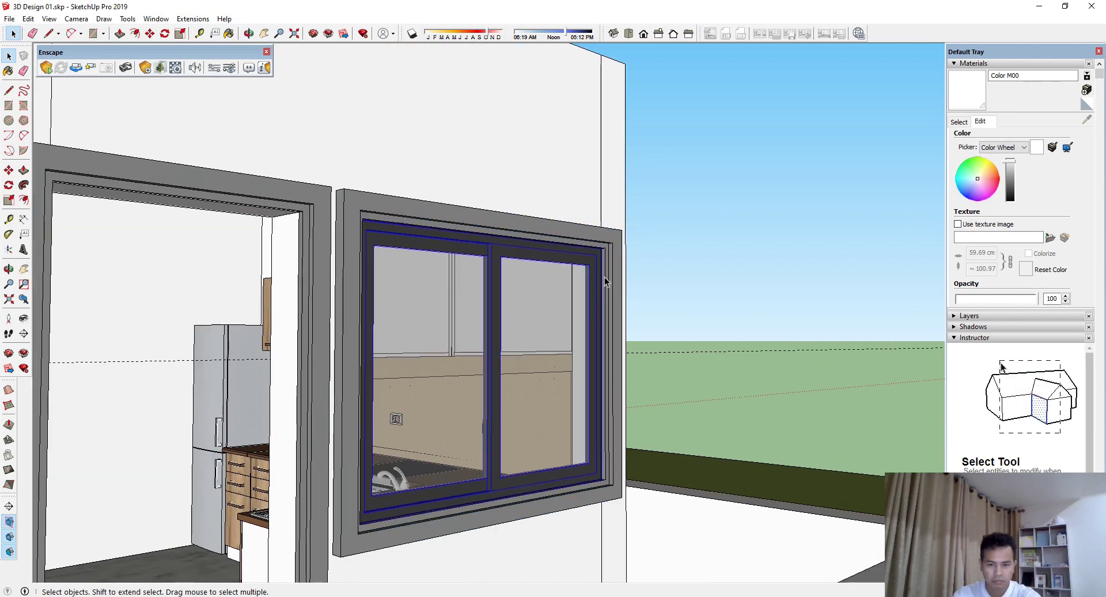
middle_drag(604, 276, 526, 269)
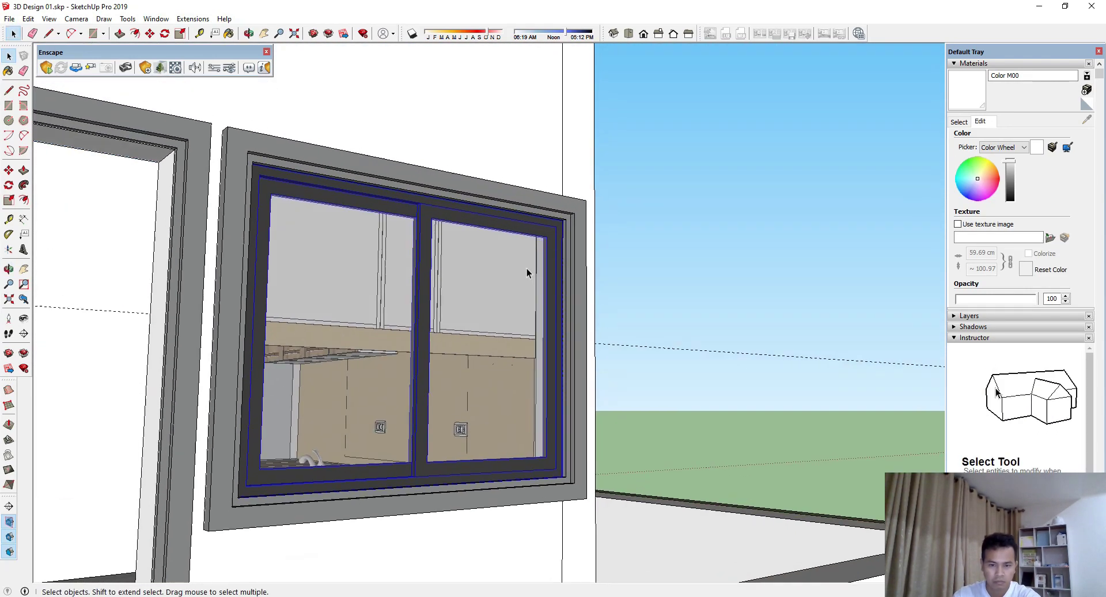
double_click(525, 268)
Step: Box-select the inner sliding frame and explode it into loose geometry
click(524, 268)
click(705, 254)
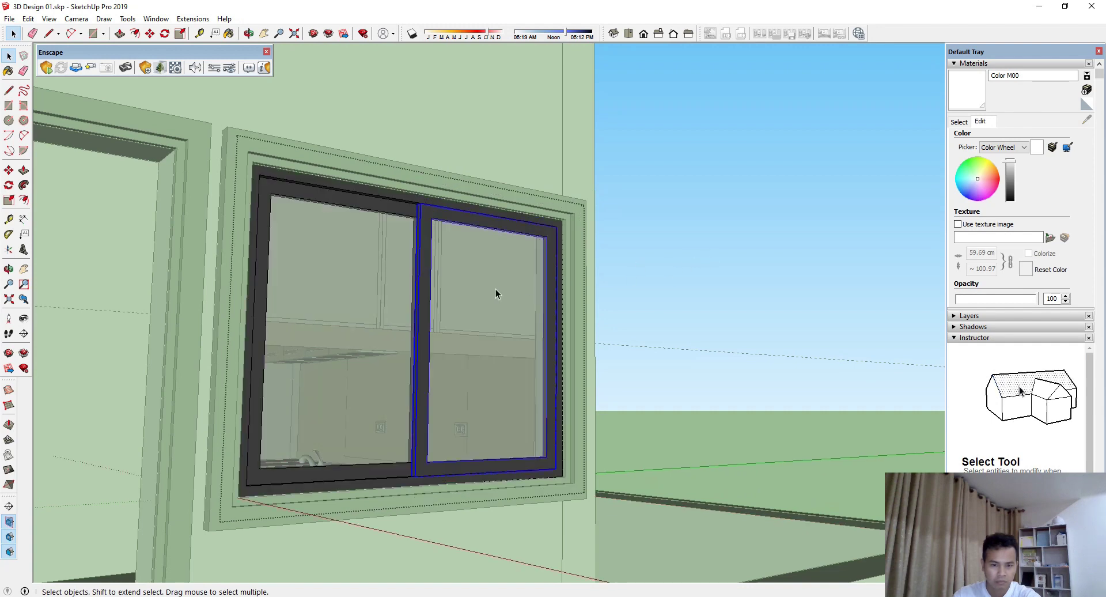
middle_drag(496, 290, 233, 177)
drag(541, 465, 626, 495)
right_click(484, 320)
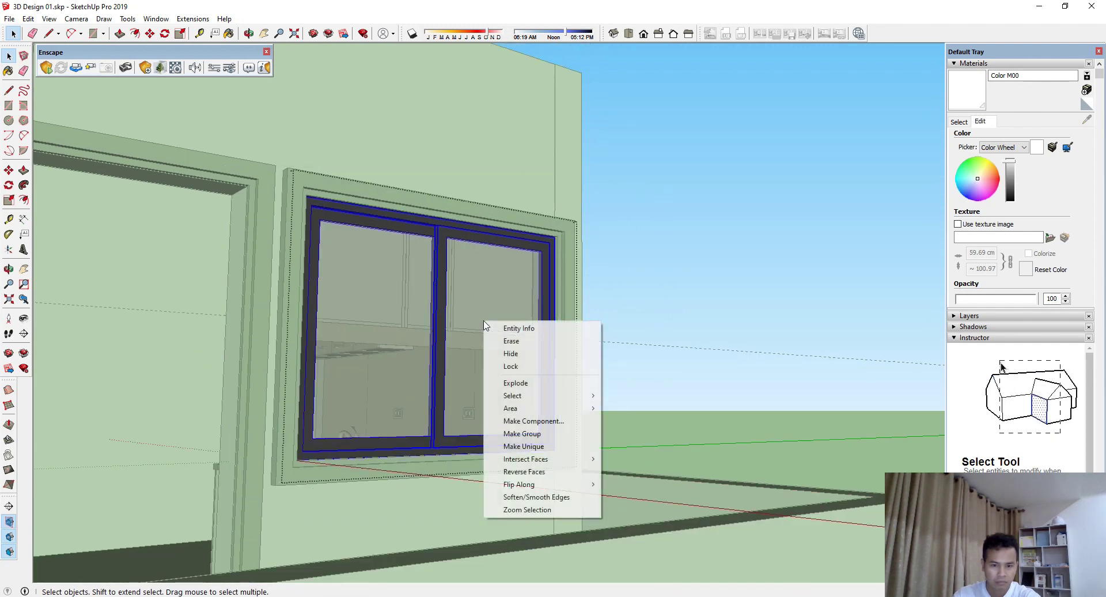
click(528, 382)
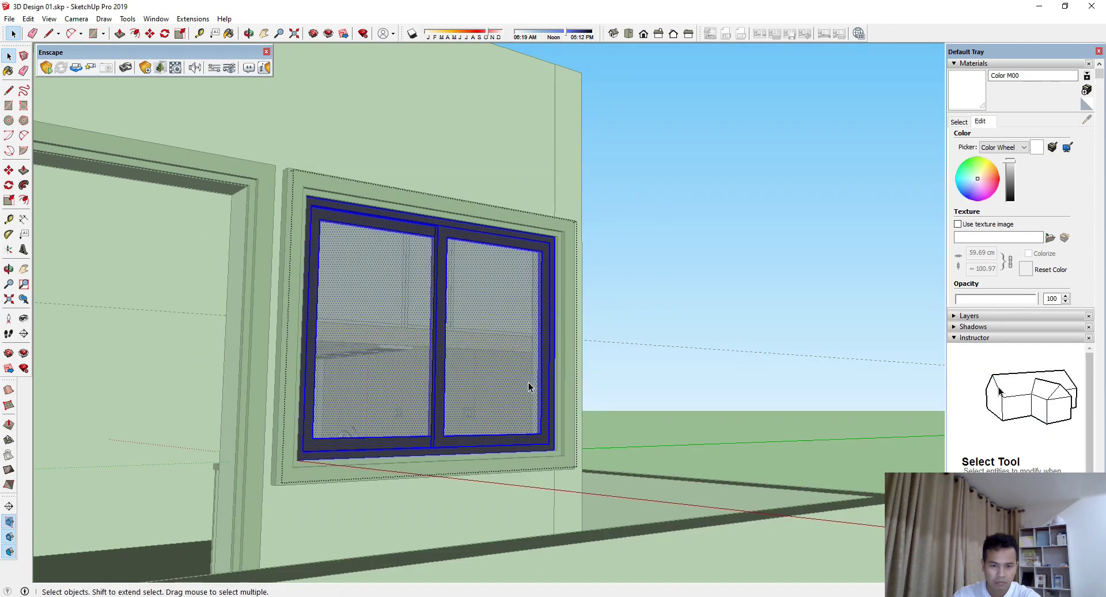
Step: Select the window's top edges and move the frame down from its top corner
click(401, 261)
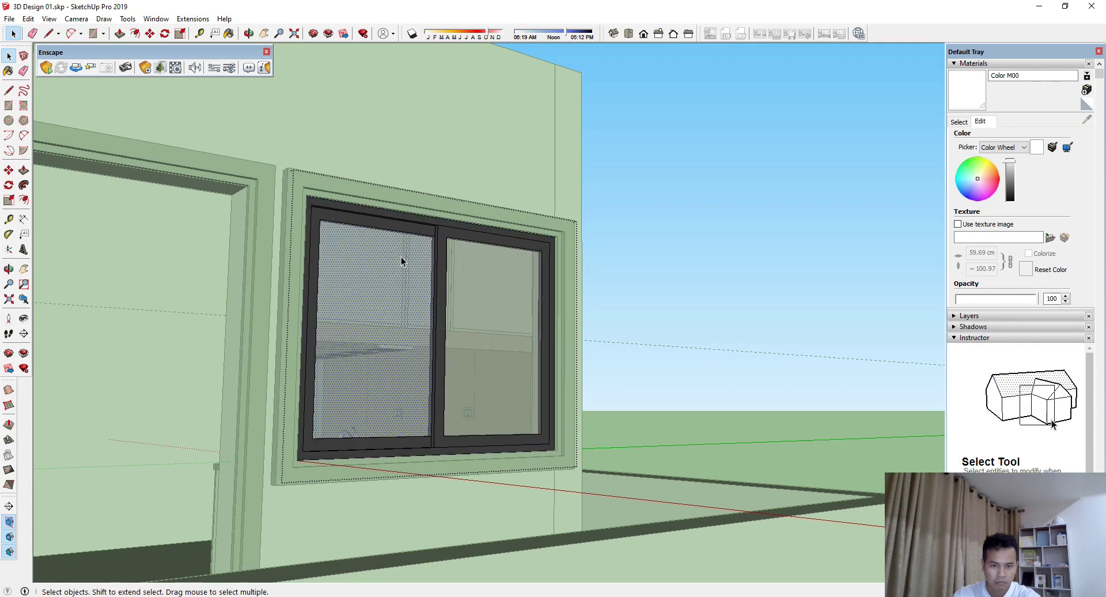
click(404, 219)
drag(226, 138, 648, 315)
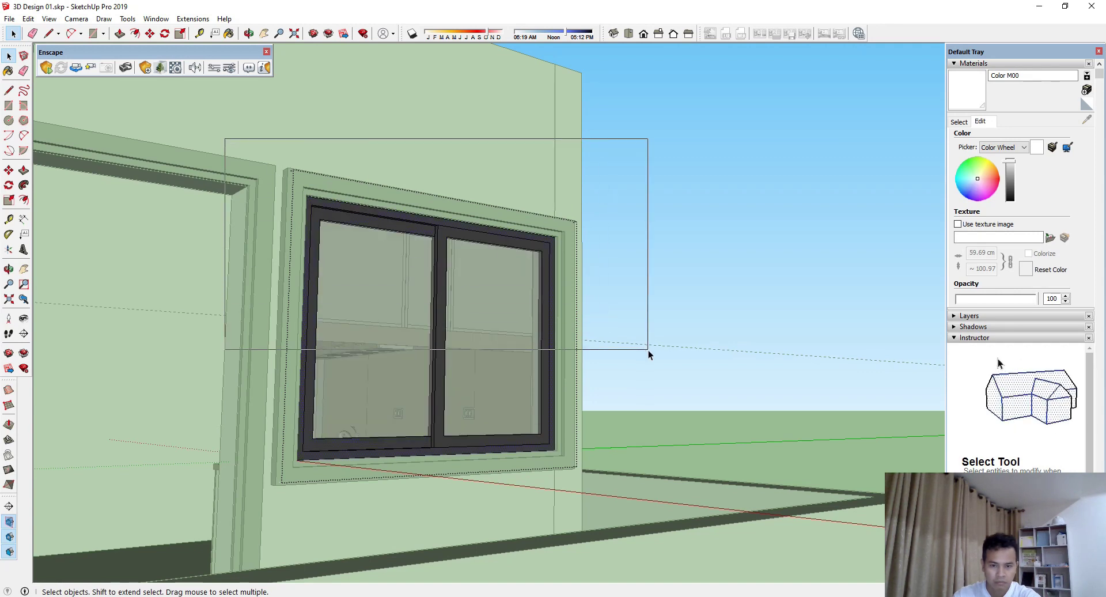
scroll(563, 277, up, 4)
middle_drag(562, 278, 507, 297)
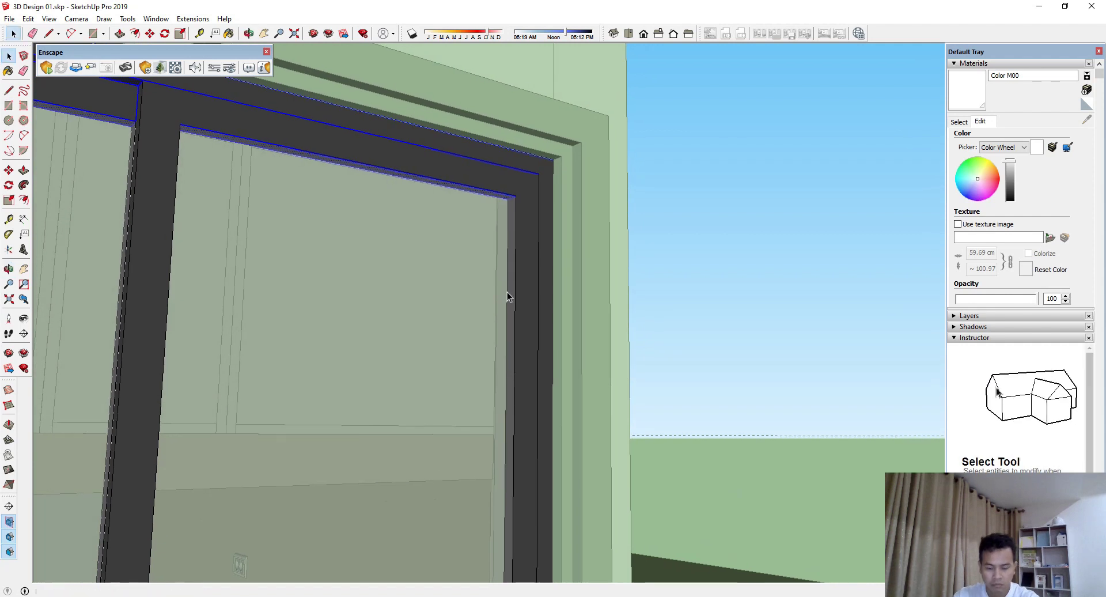
key(m)
click(487, 210)
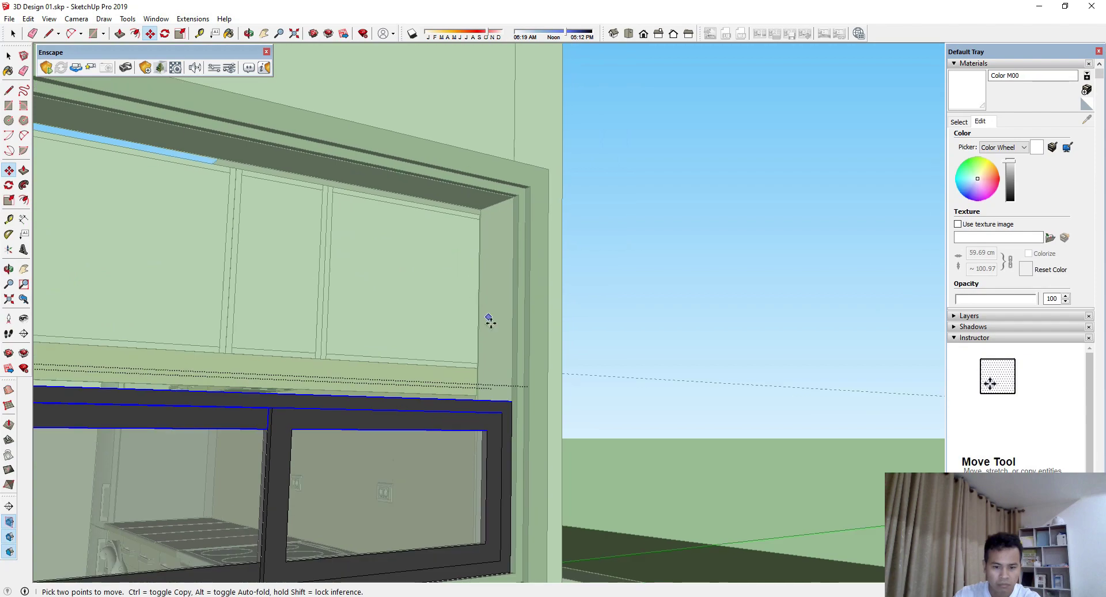
middle_drag(486, 320, 509, 270)
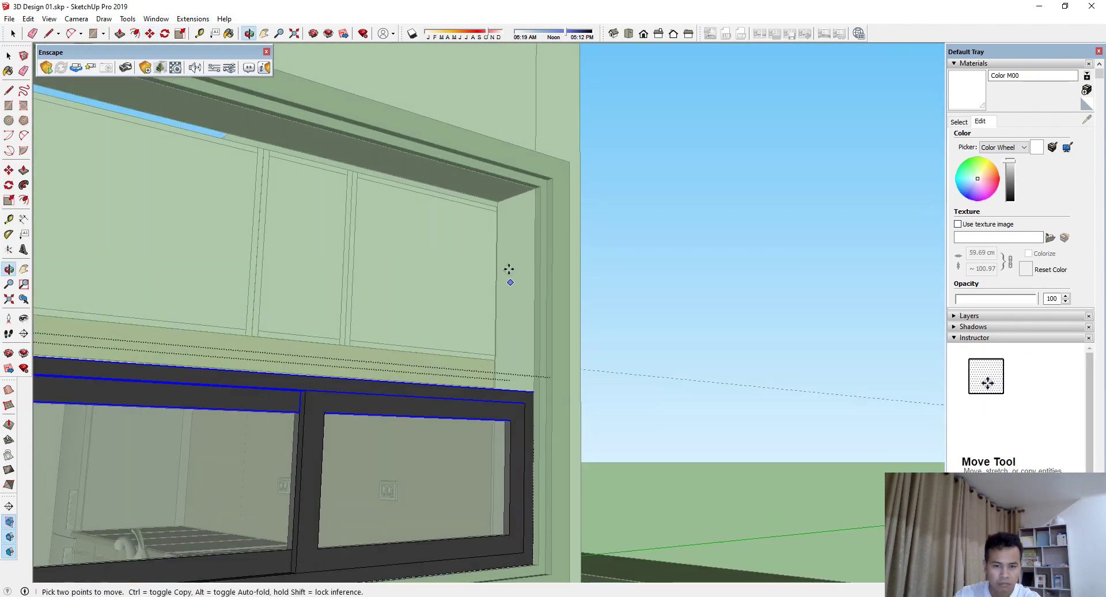
Step: Select the soffit faces above the frame and start Push/Pull on them
key(space)
click(499, 196)
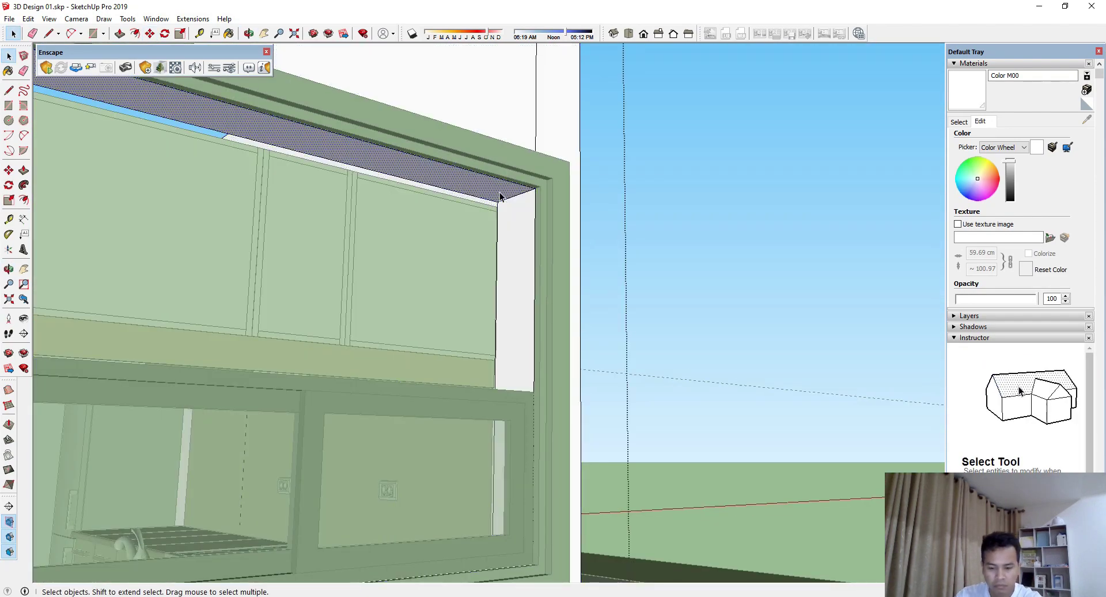
key(p)
middle_drag(491, 214, 819, 199)
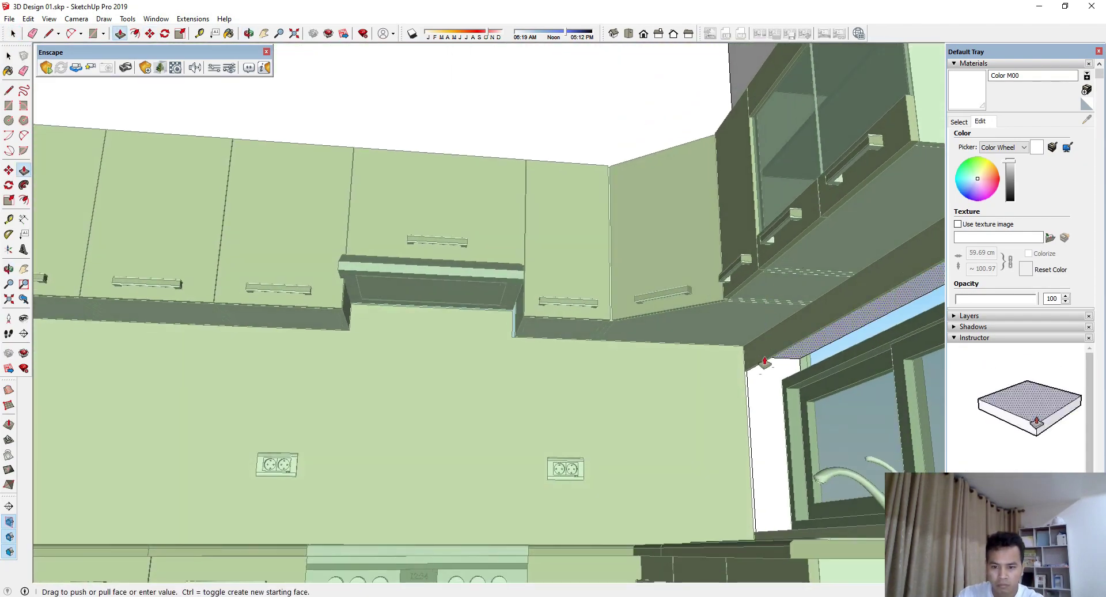
middle_drag(748, 377, 586, 406)
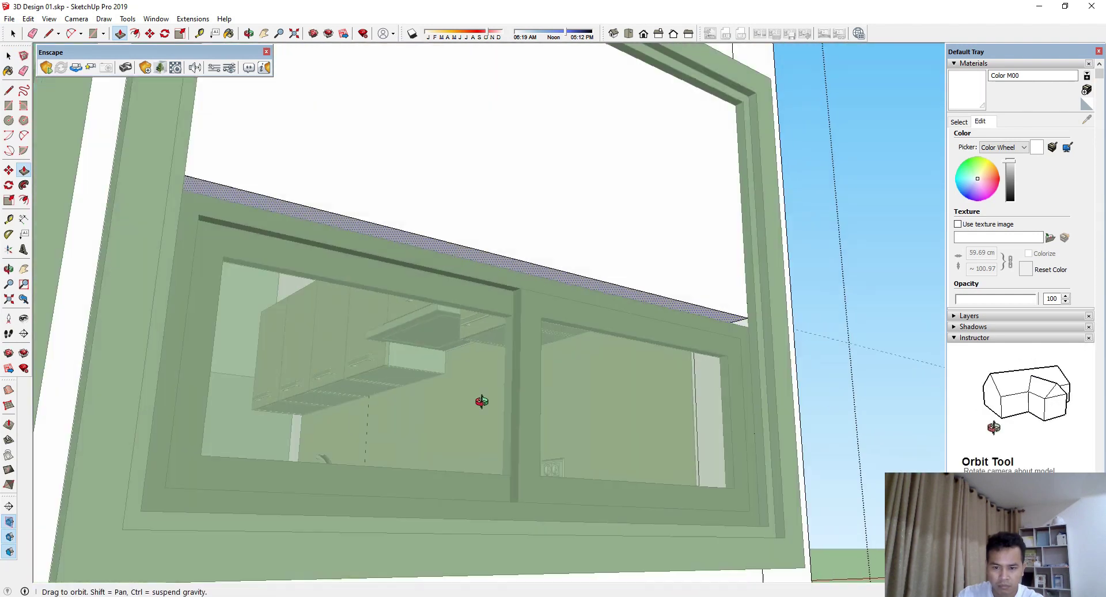
Step: Select the window frame's top edges and start moving them from the frame corner
key(space)
scroll(586, 405, down, 3)
drag(116, 242, 576, 403)
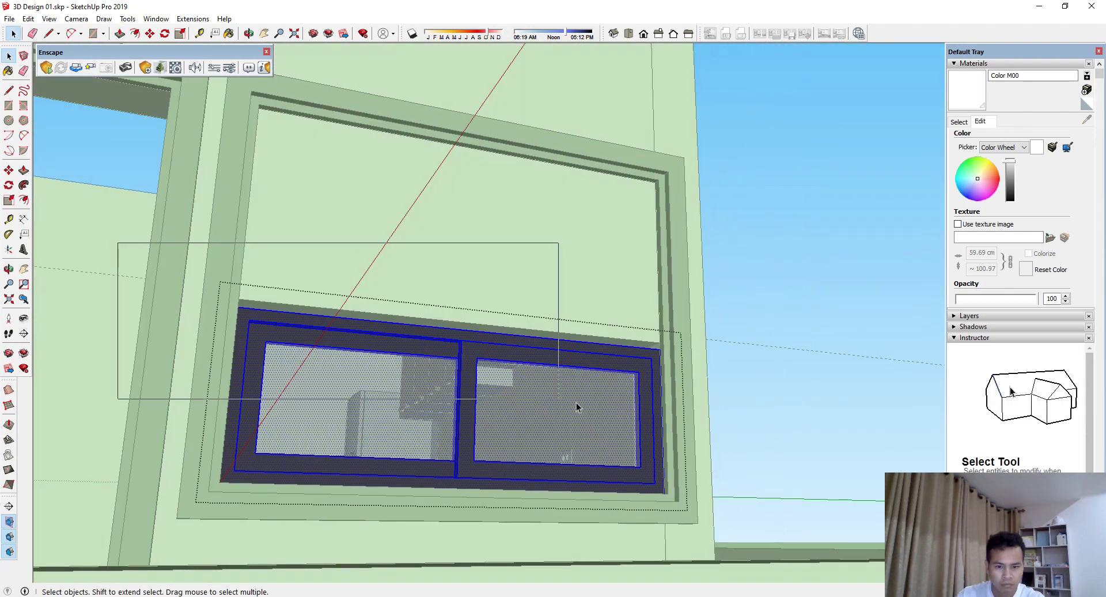
scroll(662, 379, up, 4)
key(m)
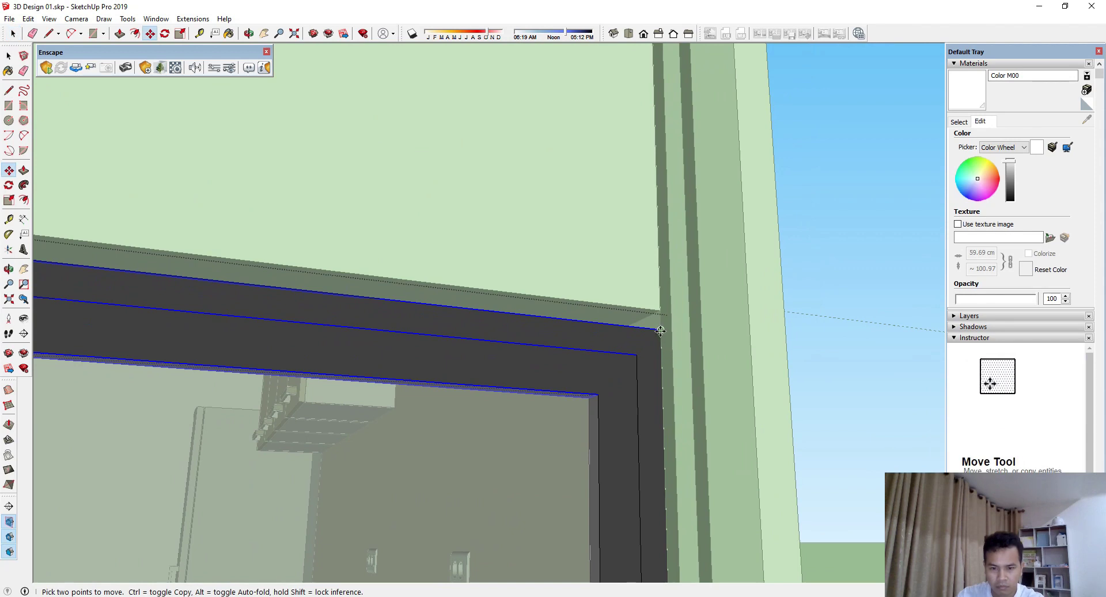
click(660, 330)
middle_drag(660, 310, 617, 371)
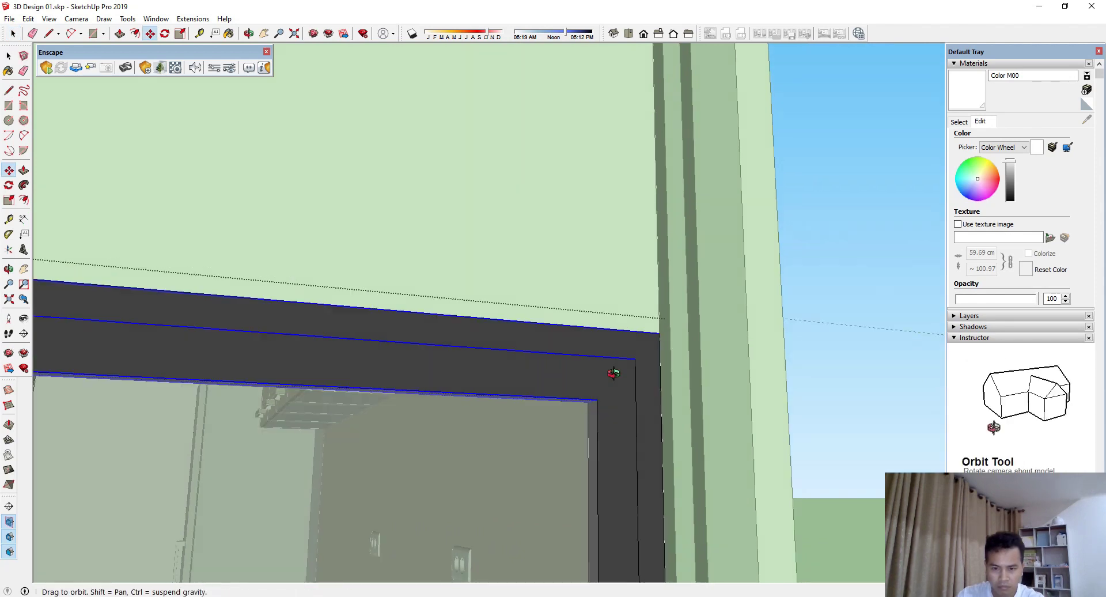
scroll(724, 235, down, 3)
key(space)
scroll(718, 222, down, 2)
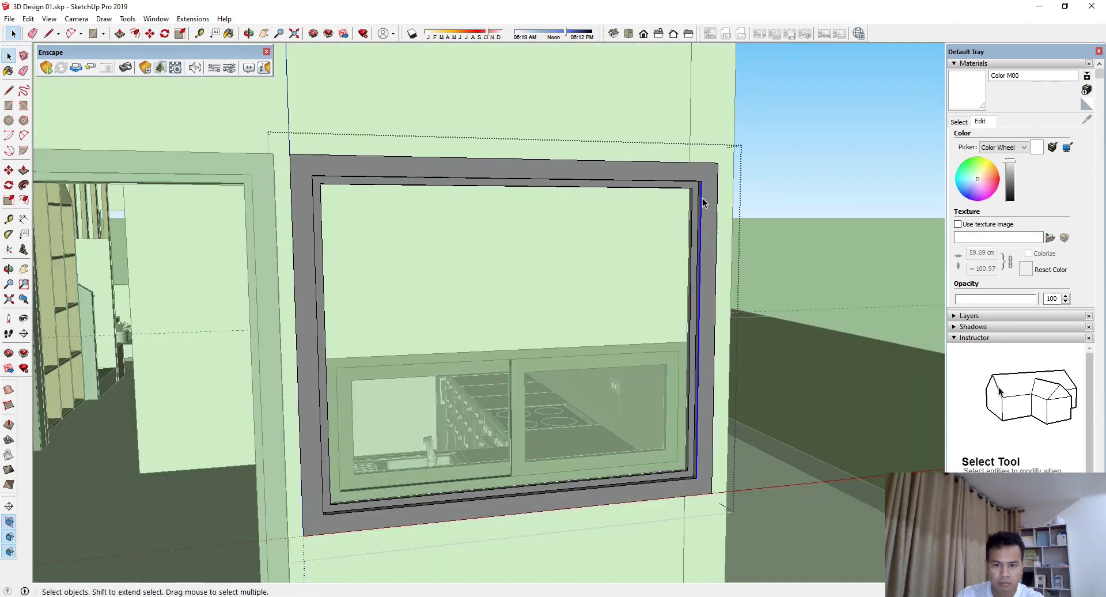
Step: Reselect the frame's upper edges and move them down onto the wall opening's corner
click(702, 202)
drag(207, 101, 786, 313)
middle_drag(787, 312, 749, 230)
scroll(732, 143, up, 3)
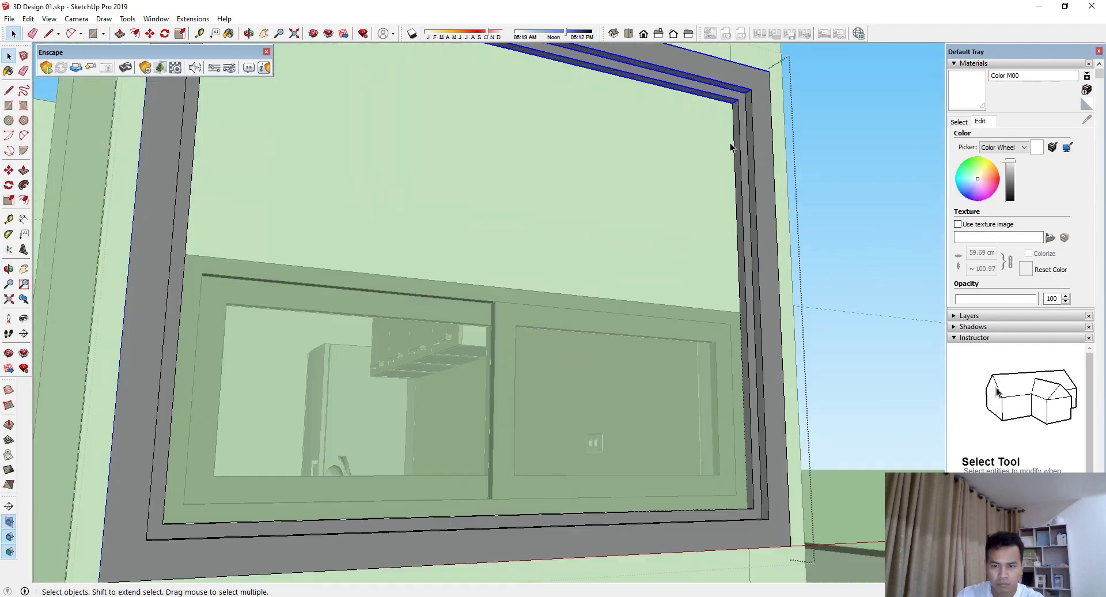
scroll(726, 138, up, 3)
key(m)
click(737, 85)
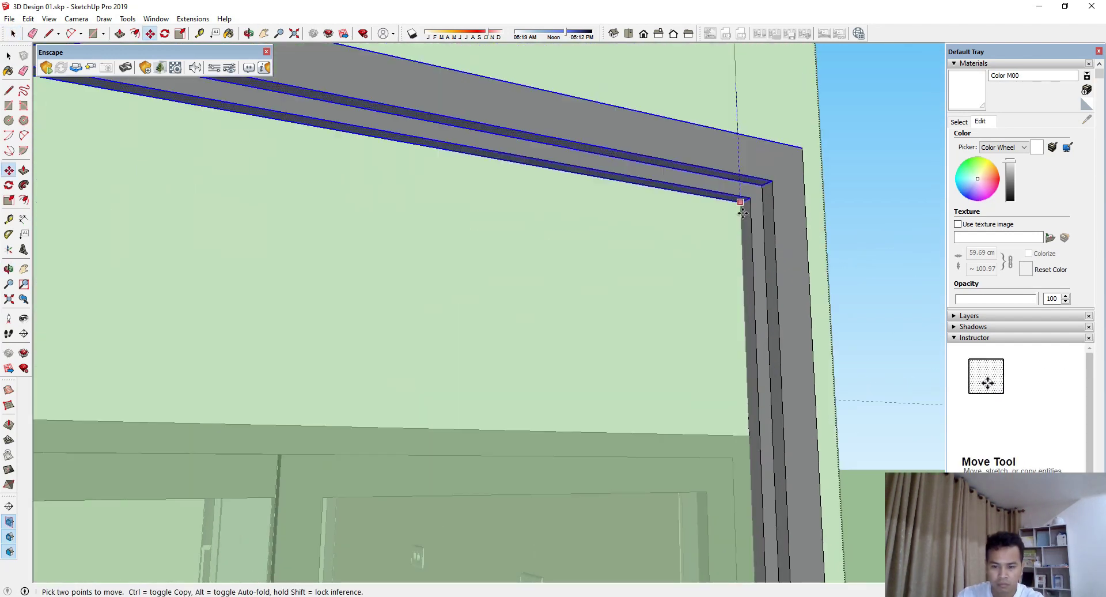
middle_drag(749, 445, 772, 309)
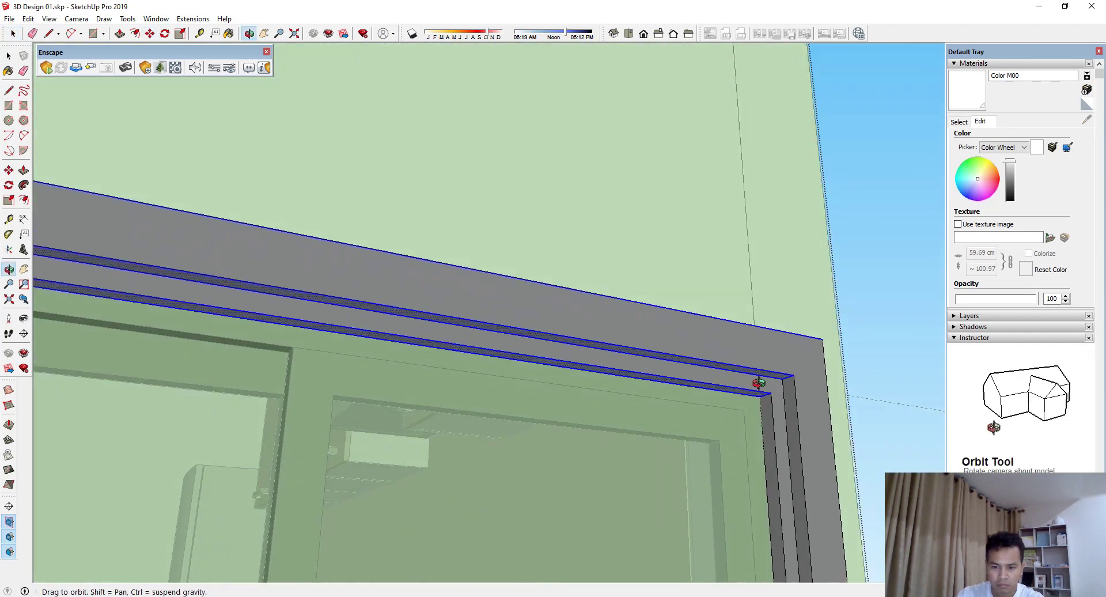
click(783, 326)
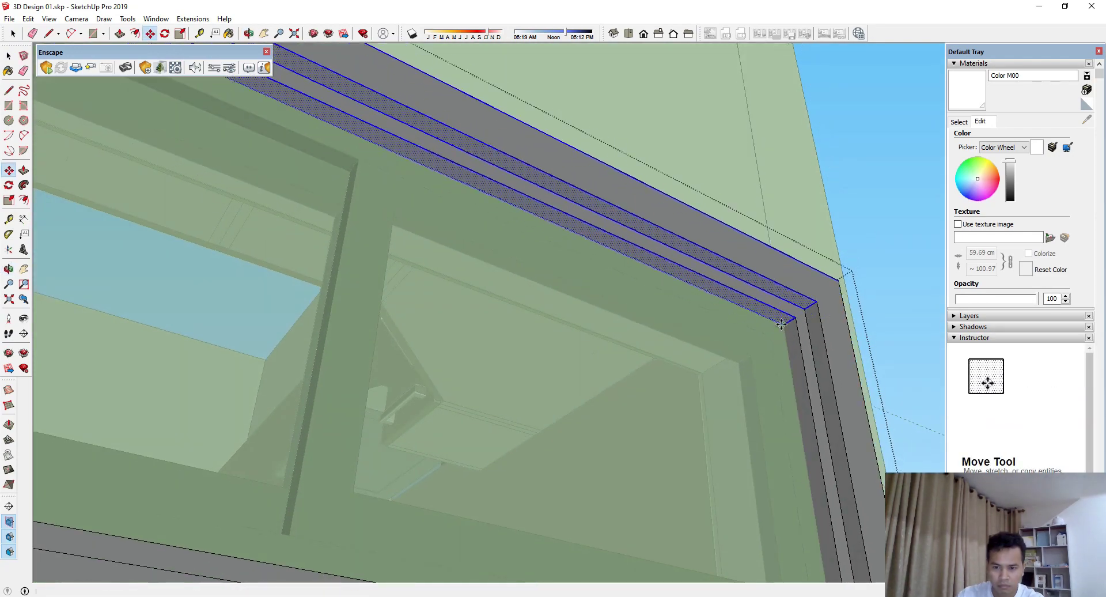
scroll(666, 468, down, 5)
key(space)
scroll(681, 308, down, 3)
mouse_move(682, 308)
middle_down()
mouse_move(622, 446)
mouse_move(846, 435)
middle_up()
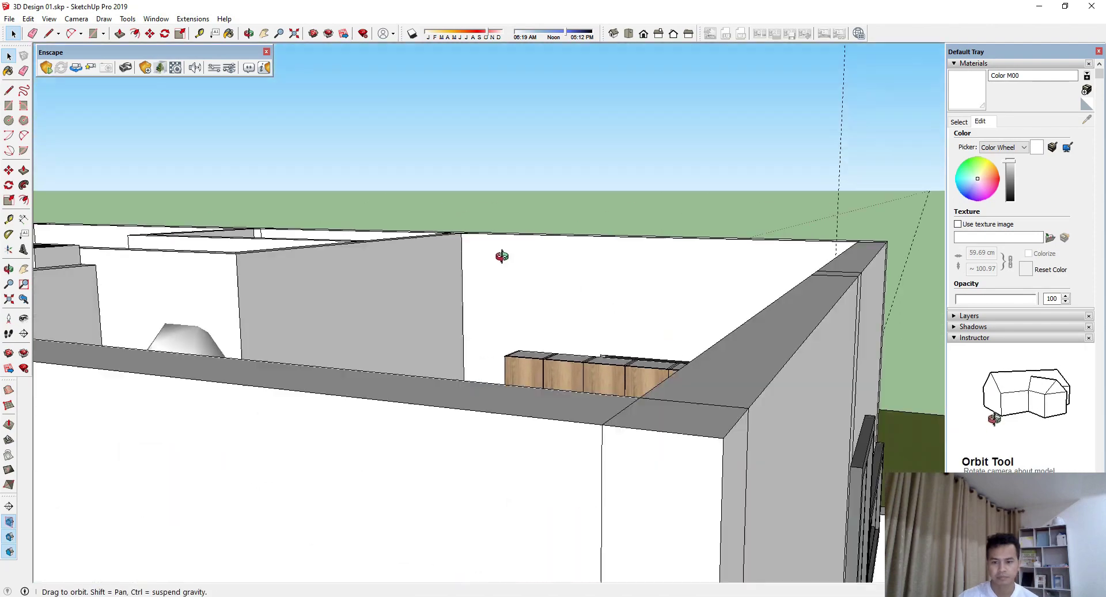
middle_drag(827, 219, 321, 193)
scroll(605, 464, up, 2)
mouse_move(605, 465)
middle_down()
mouse_move(254, 496)
mouse_move(394, 529)
middle_up()
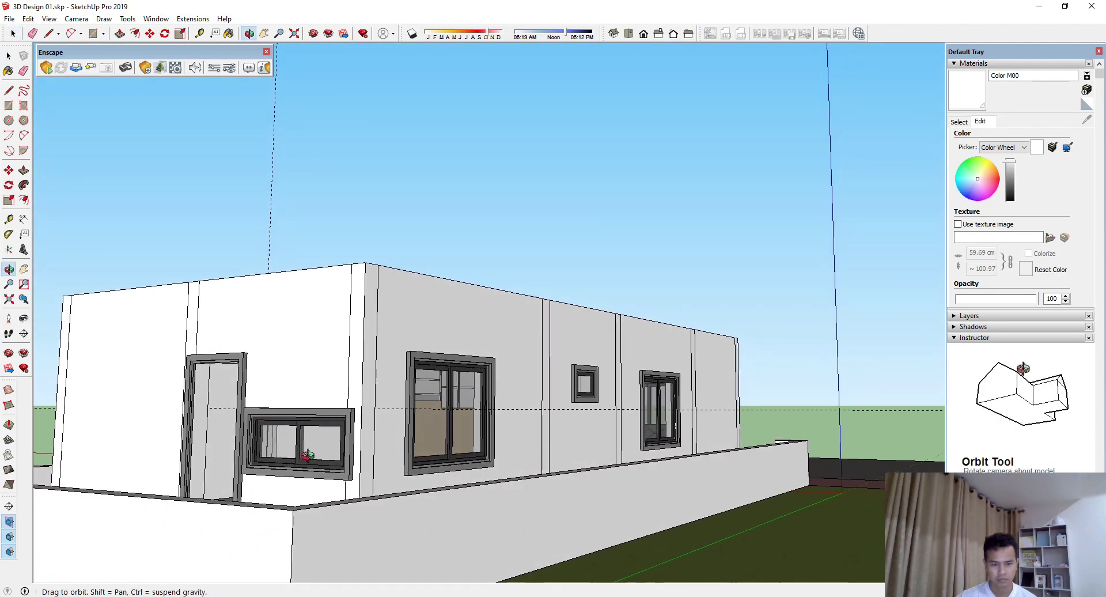
scroll(394, 529, up, 5)
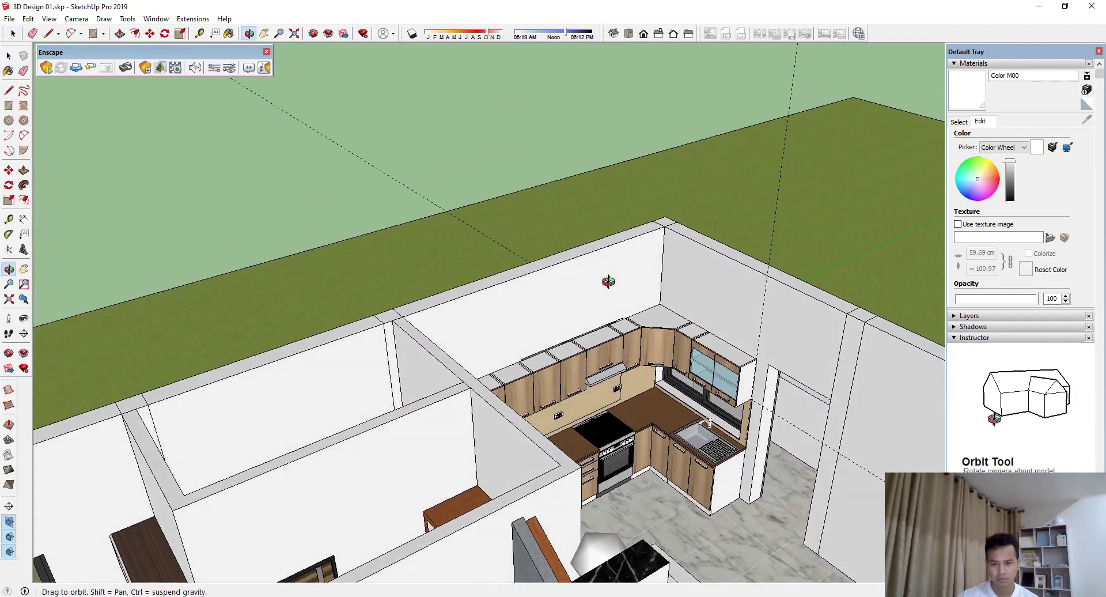
mouse_move(768, 308)
middle_down()
mouse_move(540, 269)
mouse_move(486, 284)
middle_up()
scroll(602, 400, up, 5)
mouse_move(603, 399)
middle_down()
mouse_move(580, 363)
mouse_move(550, 521)
mouse_move(615, 445)
middle_up()
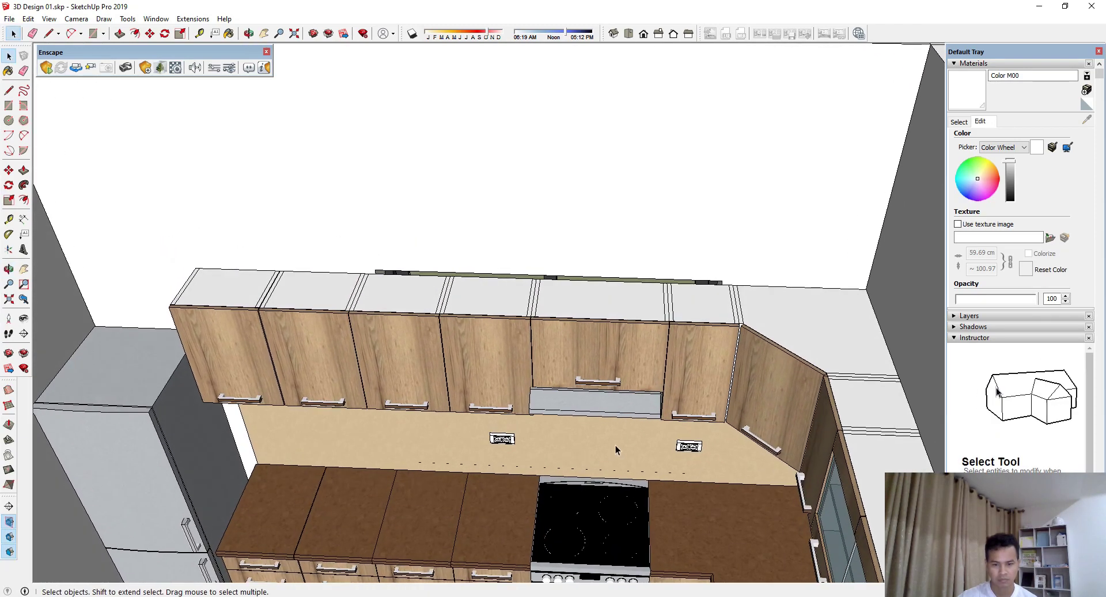
scroll(603, 383, down, 5)
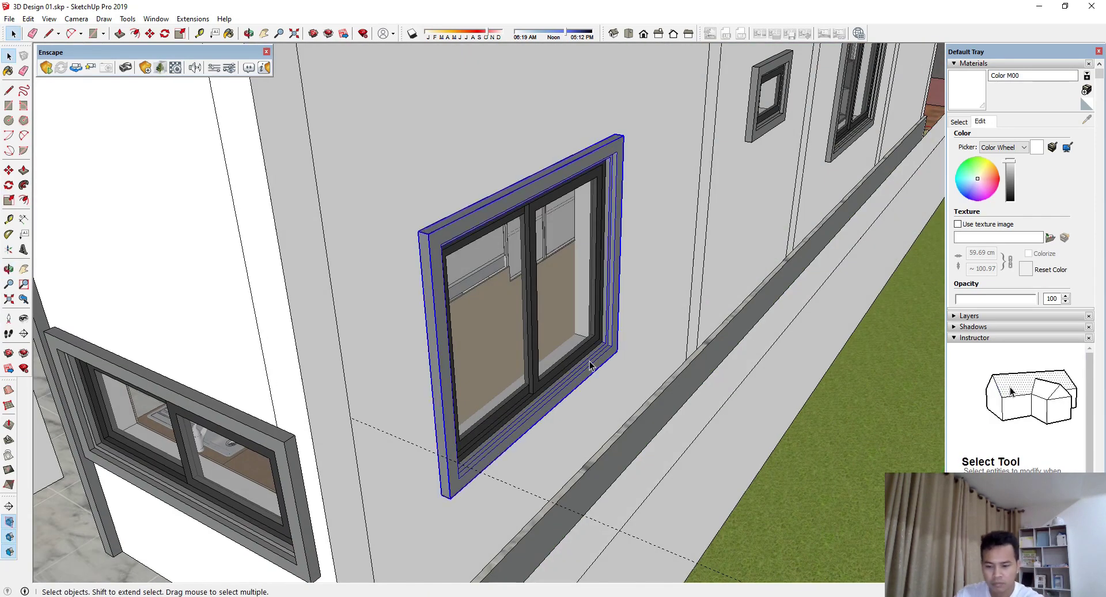
Step: Delete the side-wall window and push the sill face up to close the opening
key(Delete)
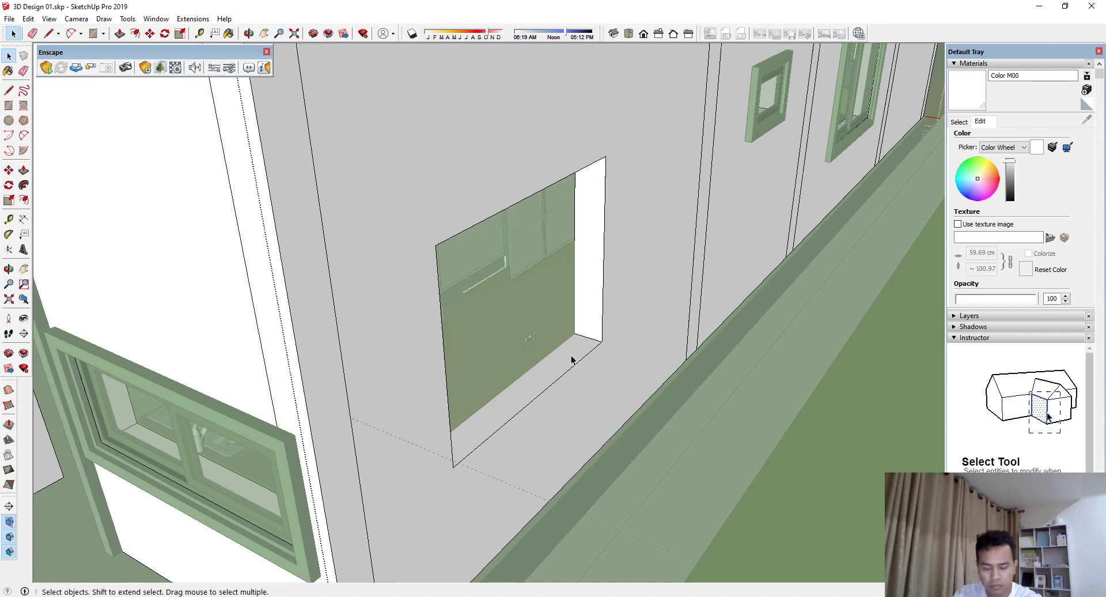
drag(545, 336, 435, 252)
scroll(494, 268, down, 5)
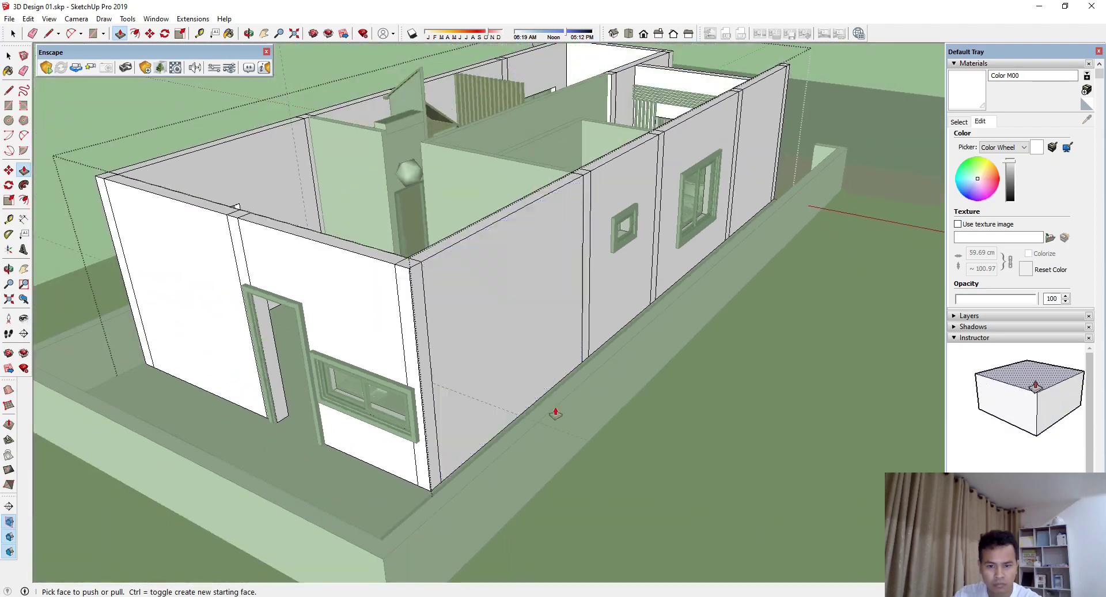
Step: Exit the wall group and orbit around the house to face the upper kitchen cabinets
key(space)
click(730, 441)
middle_drag(731, 441, 524, 335)
scroll(743, 177, up, 5)
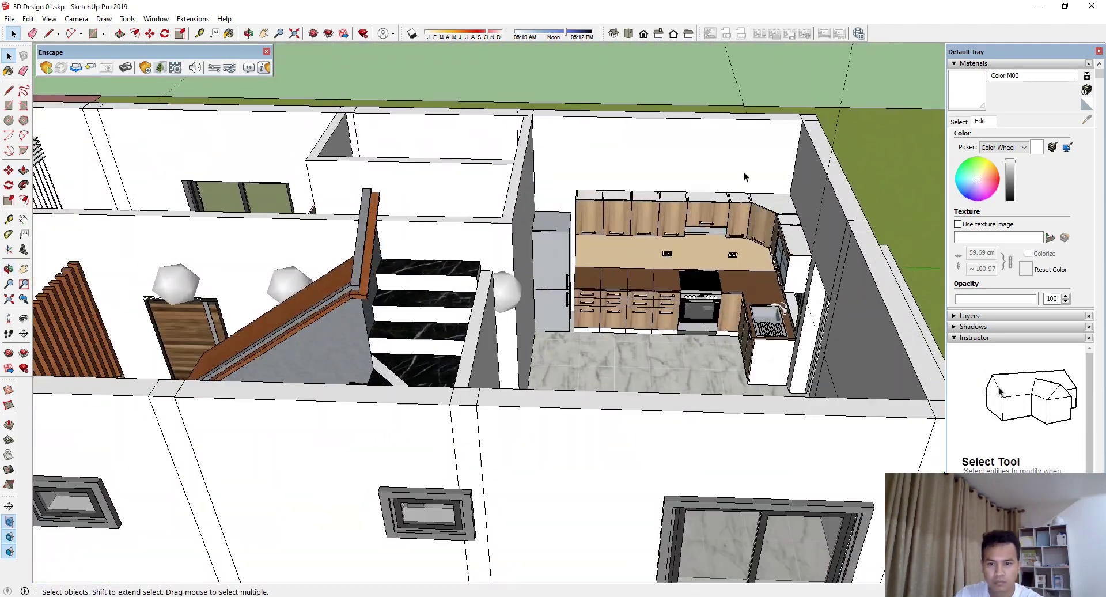
scroll(743, 171, up, 5)
middle_drag(709, 242, 634, 289)
scroll(634, 288, up, 2)
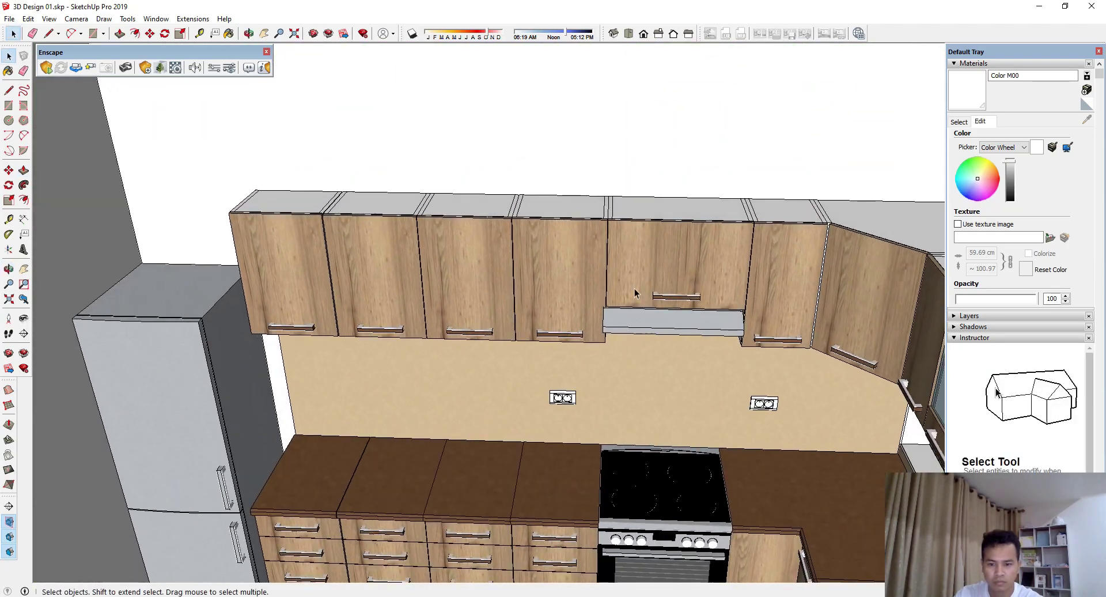
scroll(634, 289, down, 5)
Step: Save the model as 3D Design 01.skp and postpone the repair with Fix later
click(10, 19)
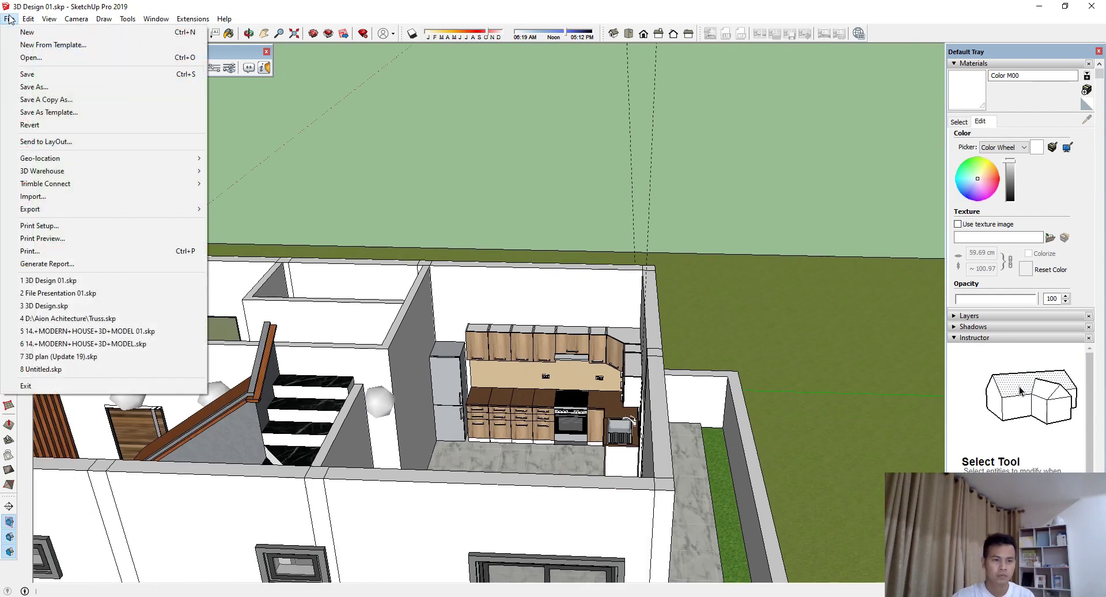
click(44, 79)
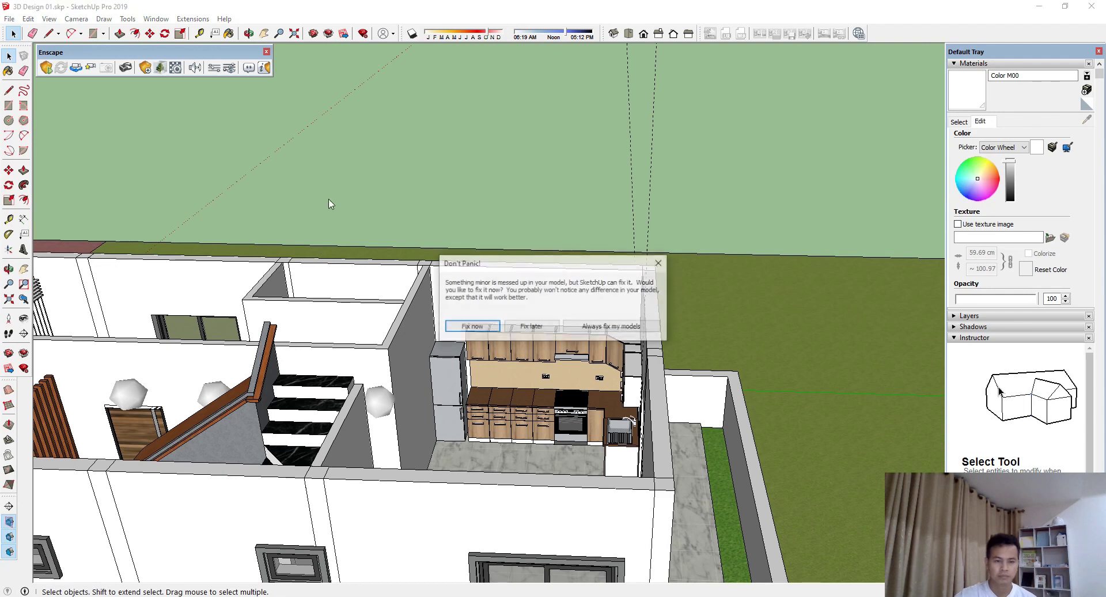
click(525, 326)
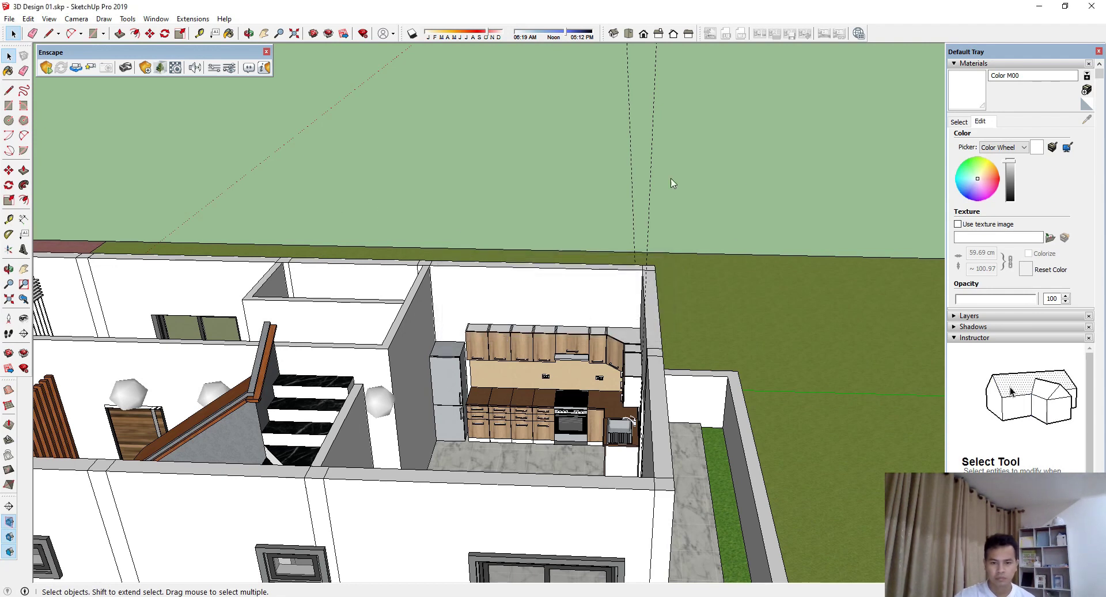
scroll(619, 183, down, 2)
click(29, 19)
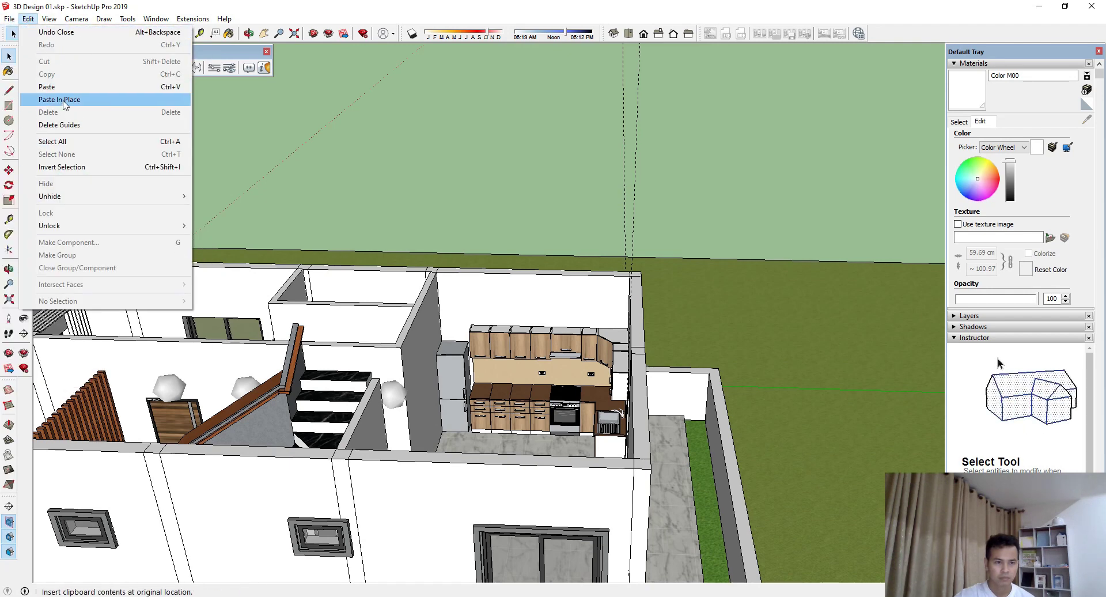
Step: Delete all guide lines from the model with Edit > Delete Guides
click(62, 132)
scroll(218, 510, down, 5)
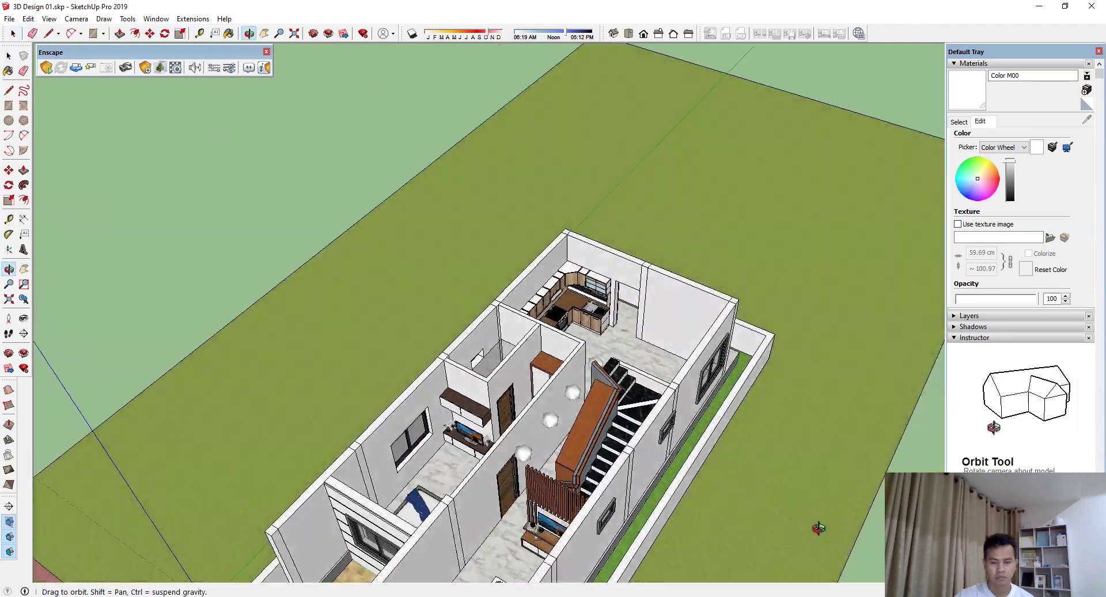
mouse_move(218, 510)
middle_down()
mouse_move(418, 548)
mouse_move(322, 403)
mouse_move(306, 201)
mouse_move(519, 288)
mouse_move(645, 365)
middle_up()
scroll(323, 404, up, 5)
scroll(306, 200, up, 2)
scroll(518, 288, up, 3)
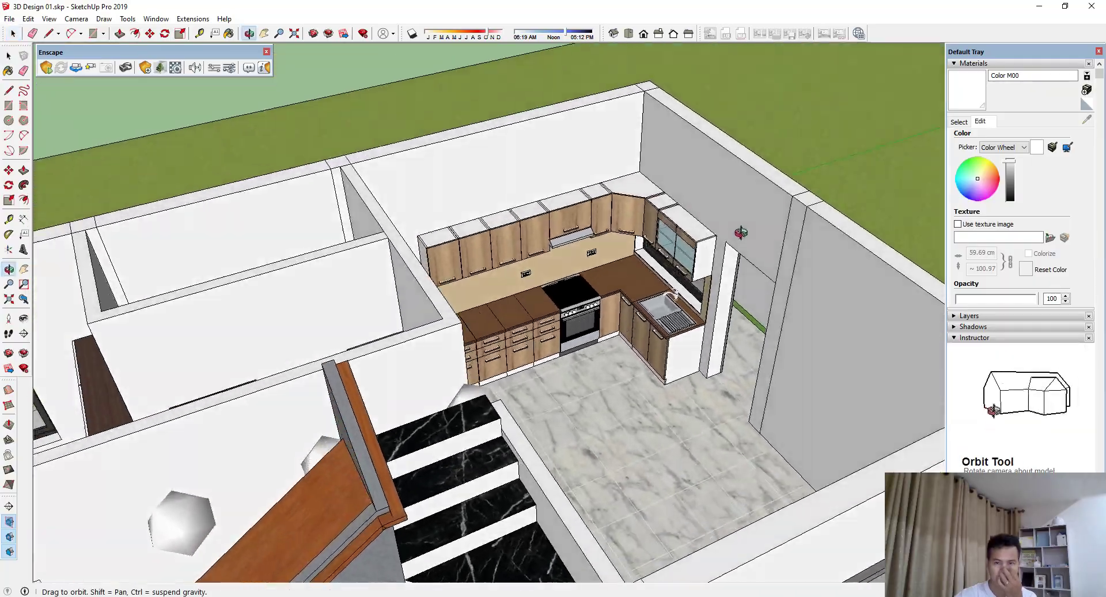
scroll(646, 365, up, 2)
scroll(646, 365, down, 3)
Step: Select the wooden door near the stairs
drag(646, 365, 137, 91)
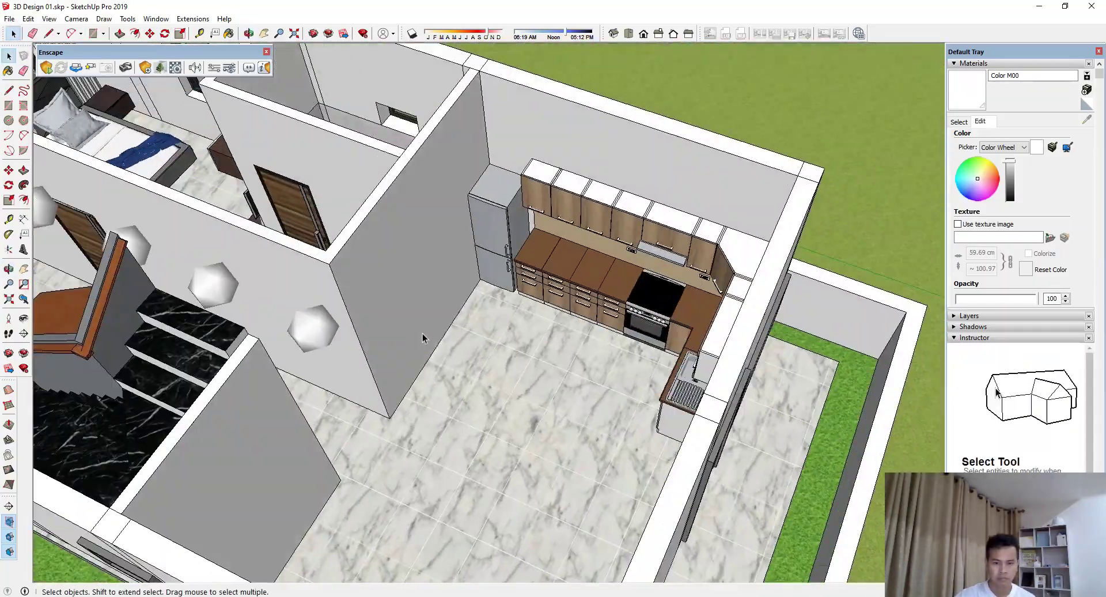
middle_drag(423, 333, 444, 354)
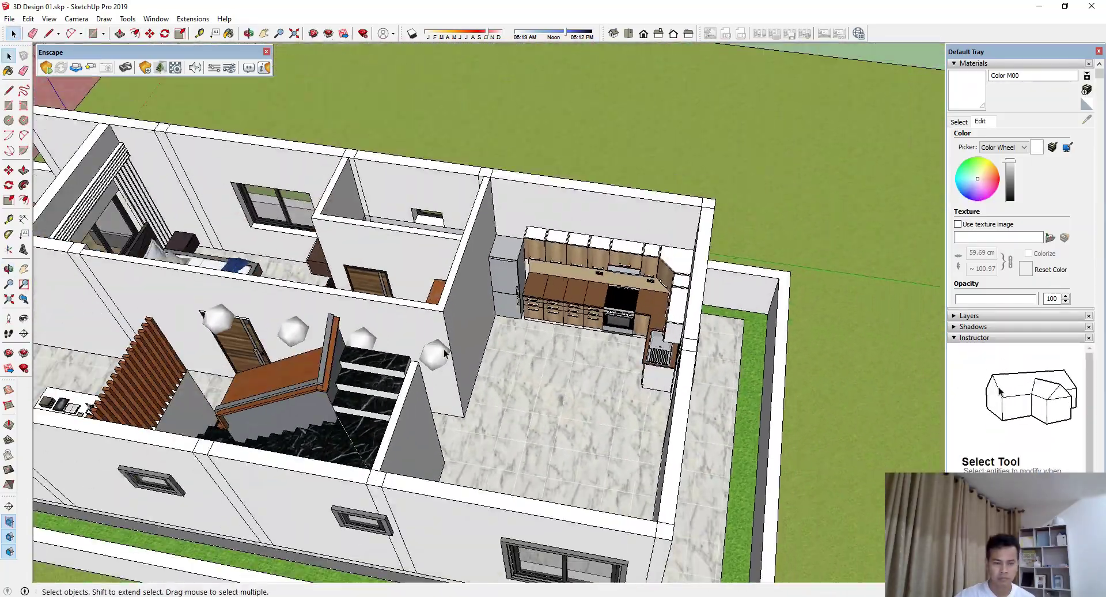
click(238, 359)
middle_drag(238, 359, 443, 482)
Step: Copy the wooden door and rotate the copy to line up with the kitchen's outer wall
scroll(444, 481, up, 3)
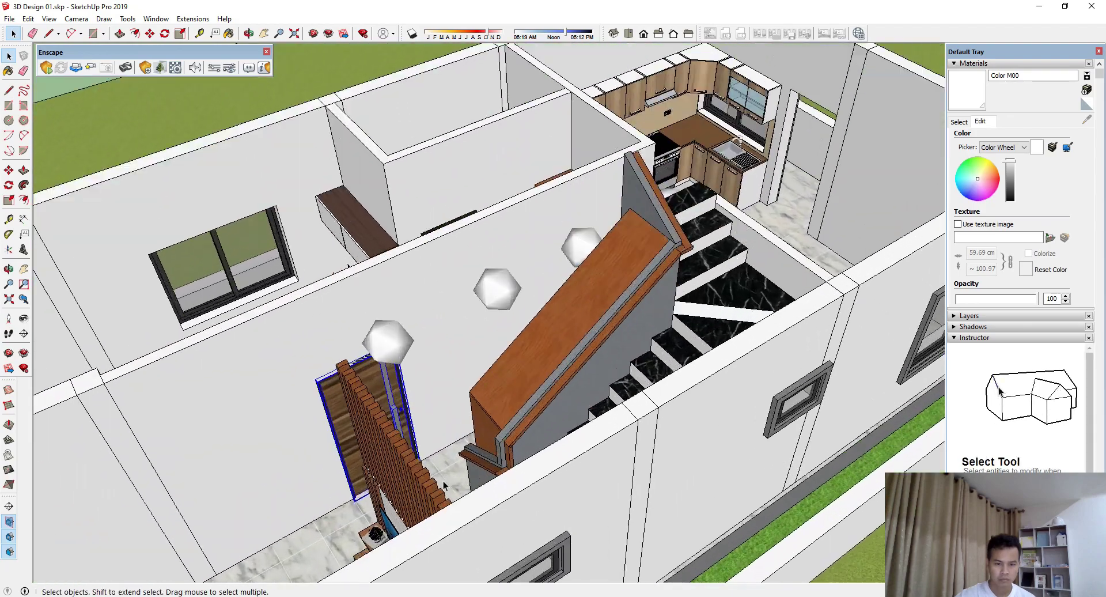
scroll(424, 439, up, 3)
scroll(424, 439, up, 4)
key(m)
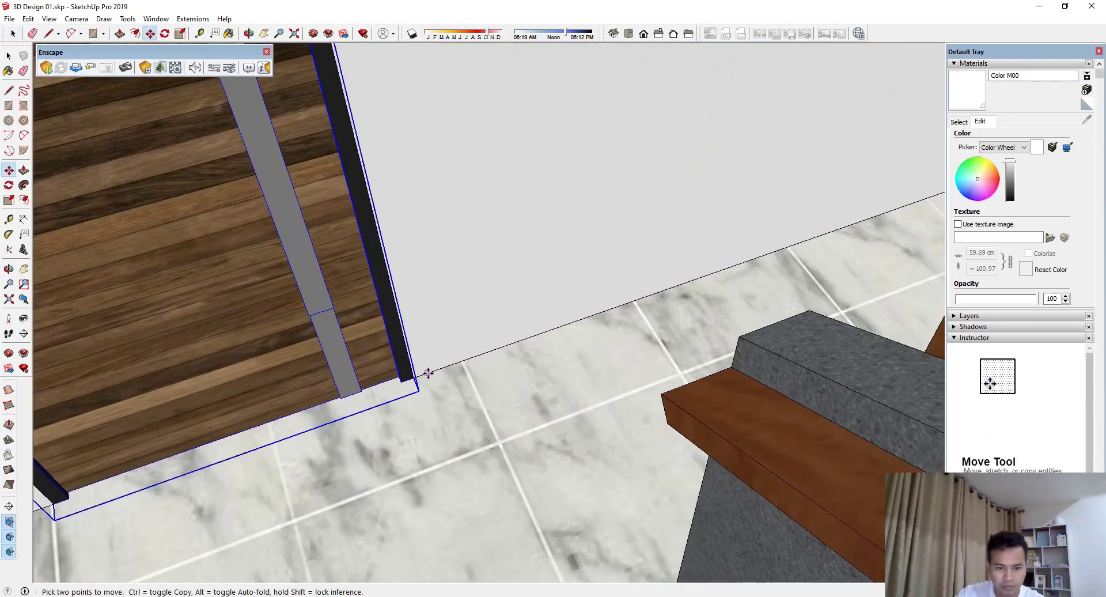
scroll(418, 375, down, 2)
scroll(418, 375, down, 4)
scroll(418, 374, down, 4)
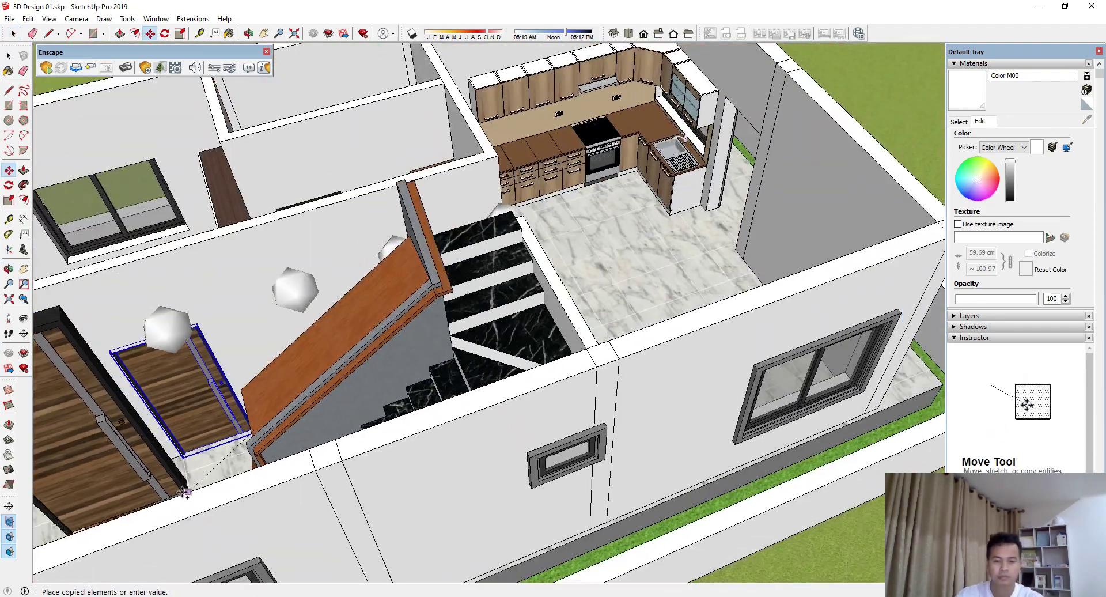
middle_drag(536, 397, 633, 392)
scroll(634, 392, up, 5)
scroll(656, 386, up, 3)
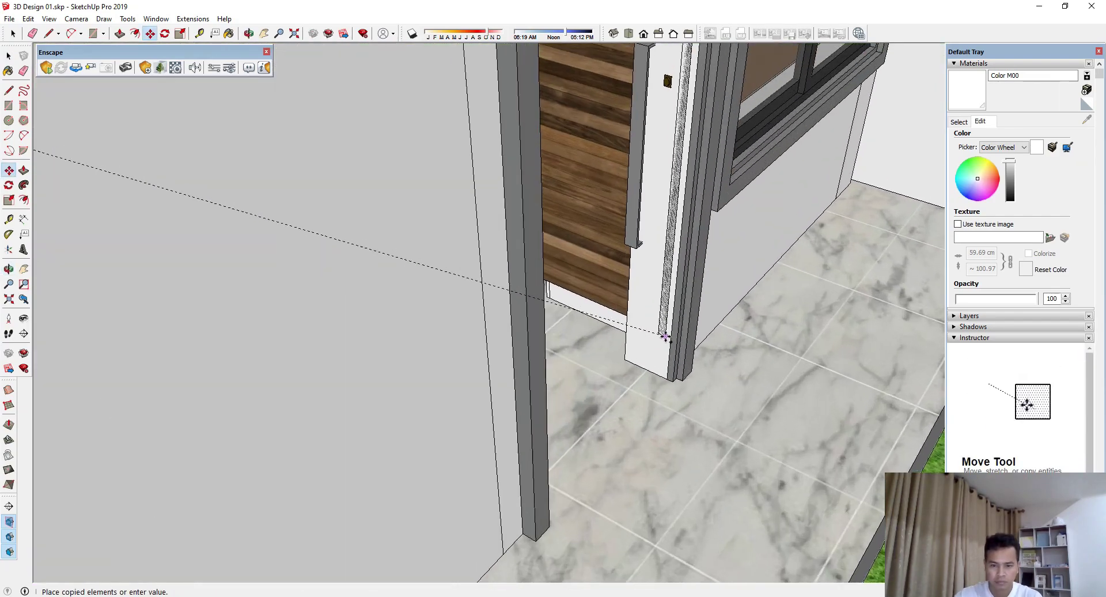
scroll(668, 385, up, 2)
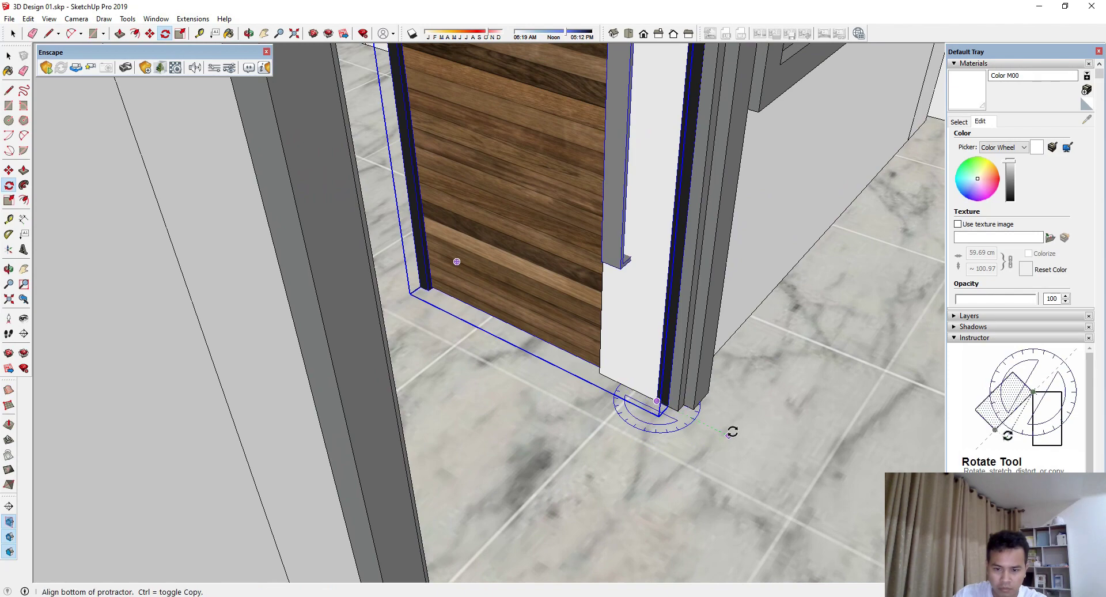
click(732, 432)
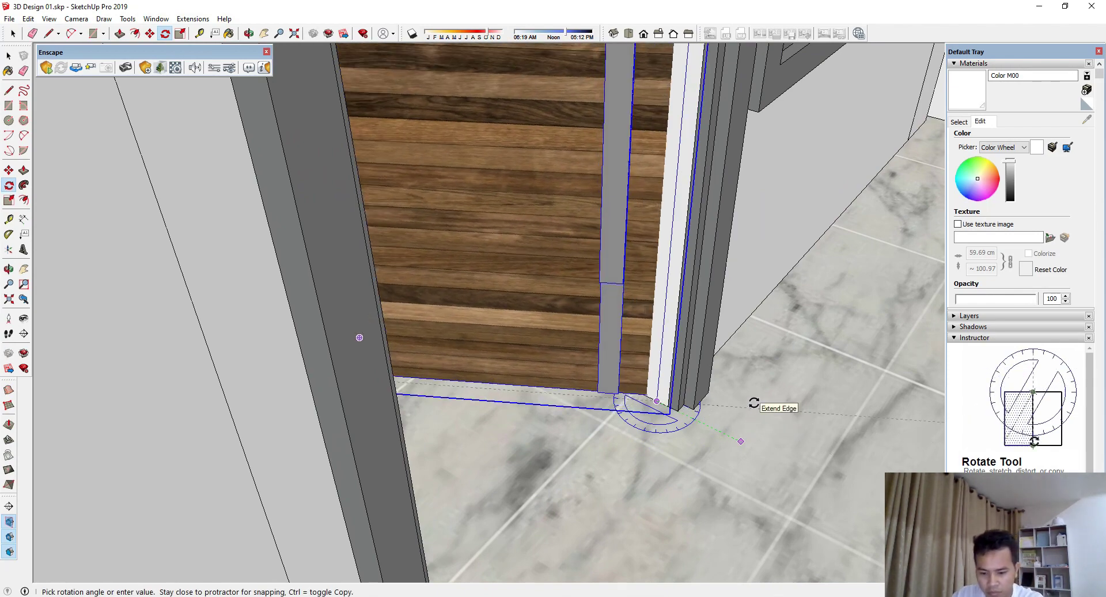
click(753, 402)
mouse_move(753, 402)
middle_down()
mouse_move(638, 485)
mouse_move(511, 486)
mouse_move(503, 209)
middle_up()
key(space)
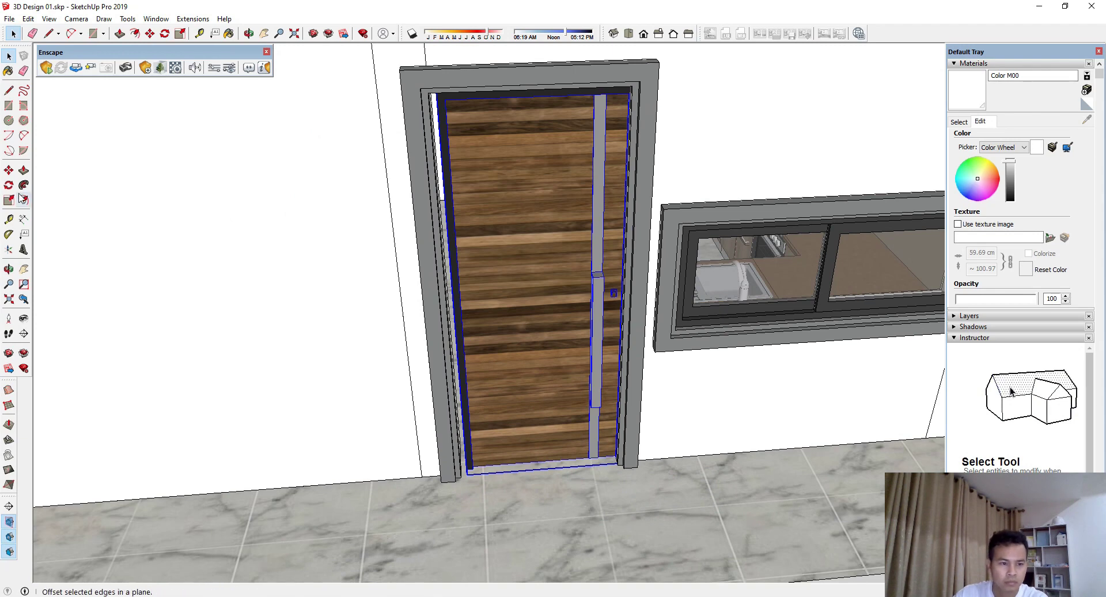
Step: Scale the door panel to start stretching it toward the frame
scroll(467, 312, up, 2)
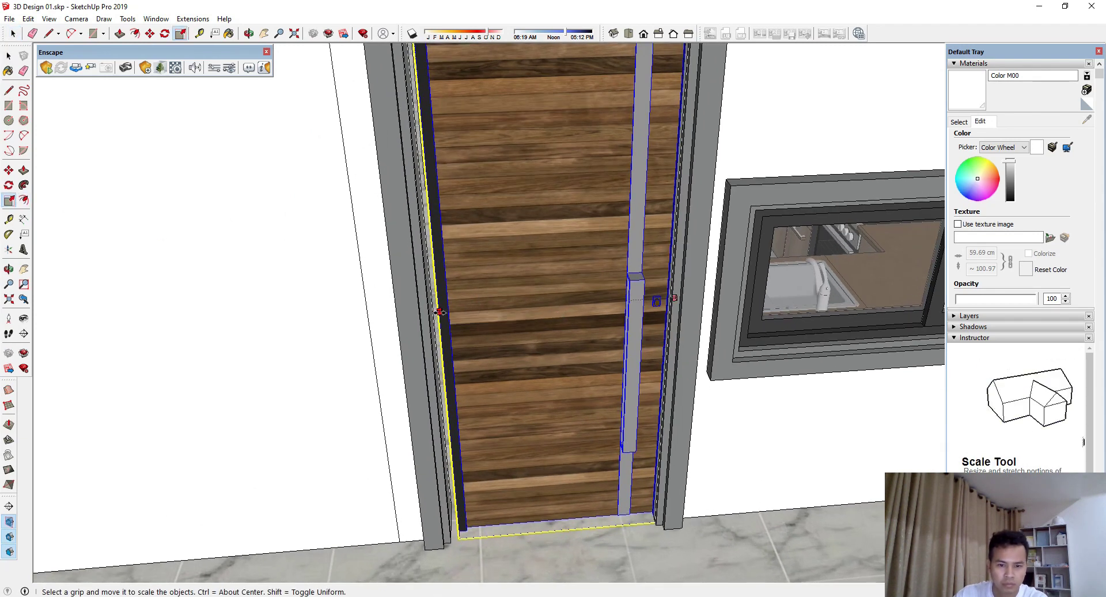
drag(440, 312, 429, 298)
scroll(425, 288, down, 3)
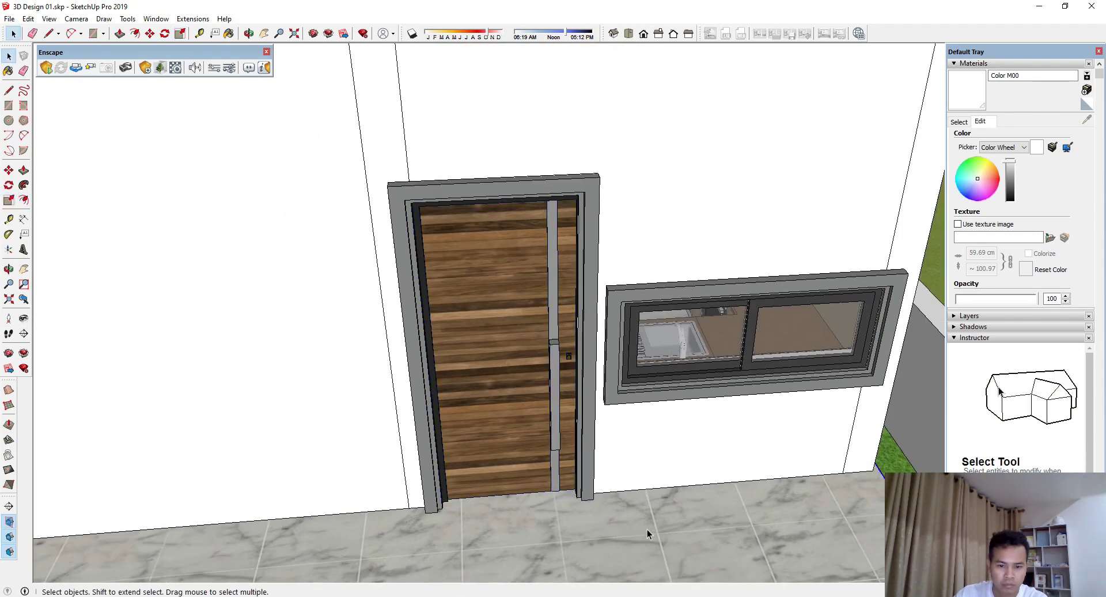
middle_drag(648, 530, 769, 593)
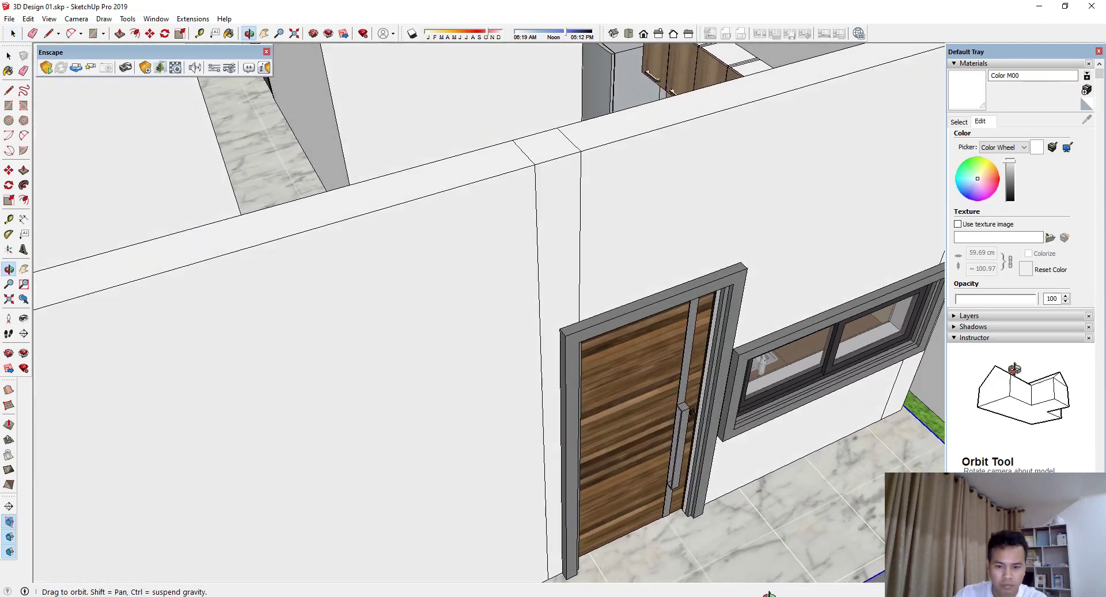
middle_drag(727, 313, 827, 470)
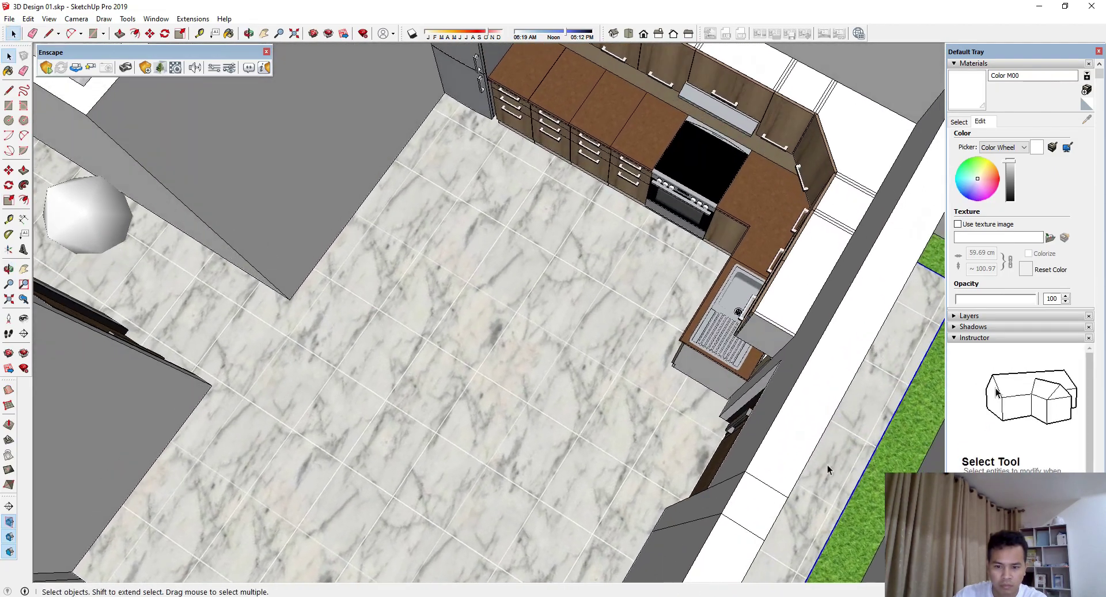
scroll(828, 469, up, 3)
scroll(864, 381, up, 3)
scroll(807, 345, up, 3)
scroll(758, 311, up, 2)
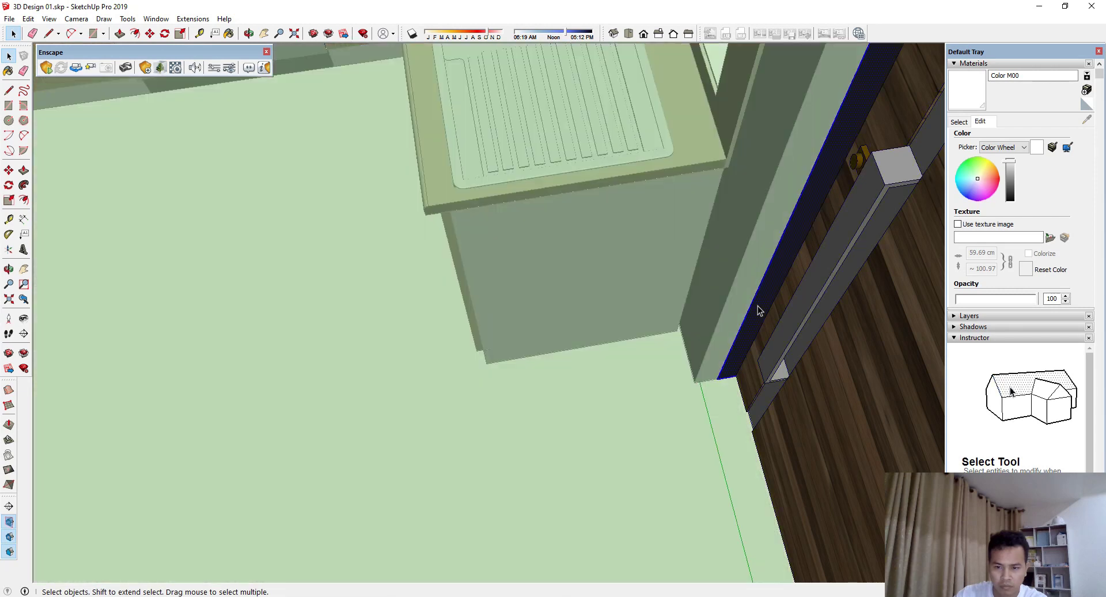
middle_drag(759, 319, 576, 314)
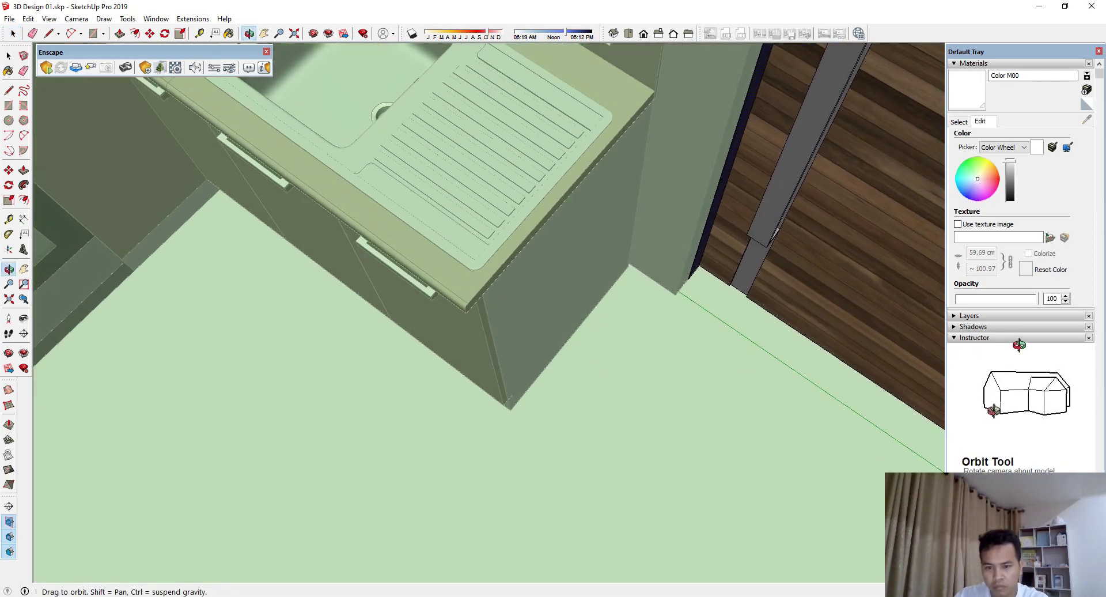
scroll(501, 316, down, 3)
scroll(704, 493, down, 2)
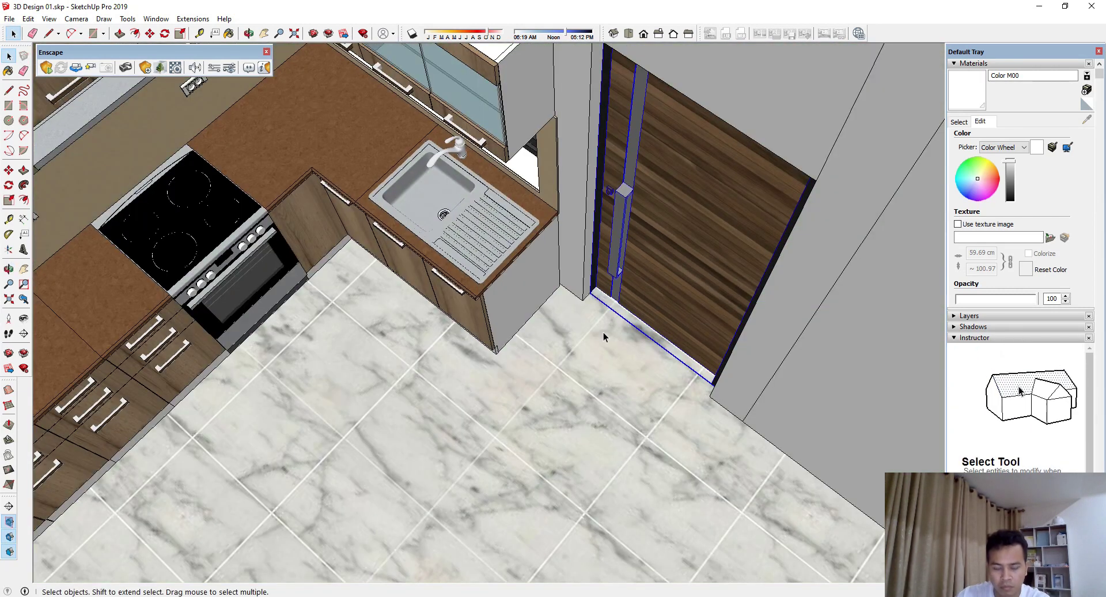
scroll(591, 302, up, 2)
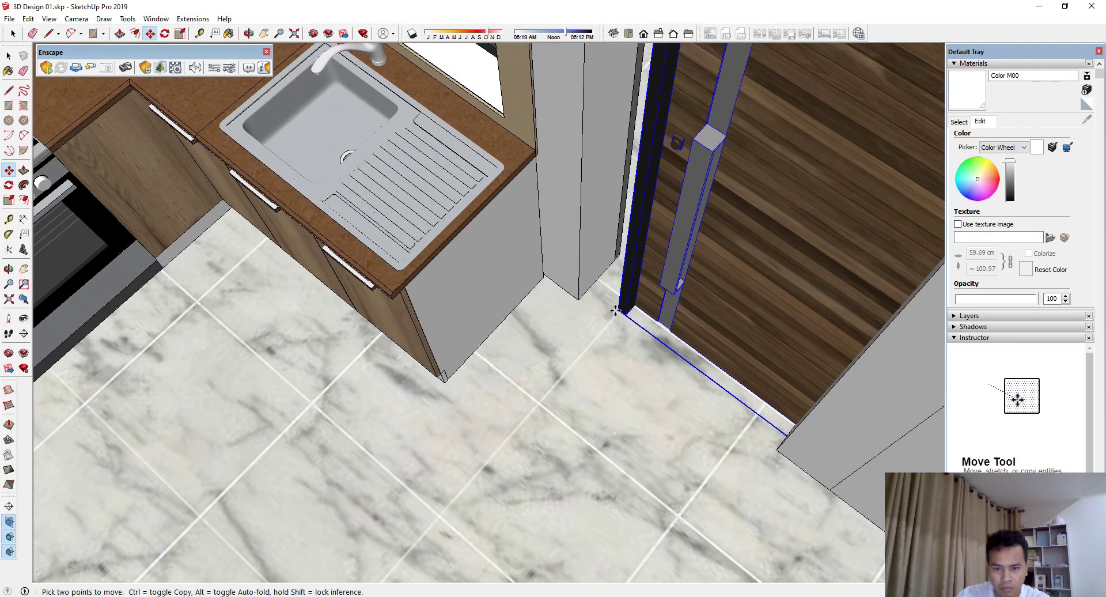
Step: Move the door so it snaps against the wall corner beside the window
drag(618, 311, 585, 288)
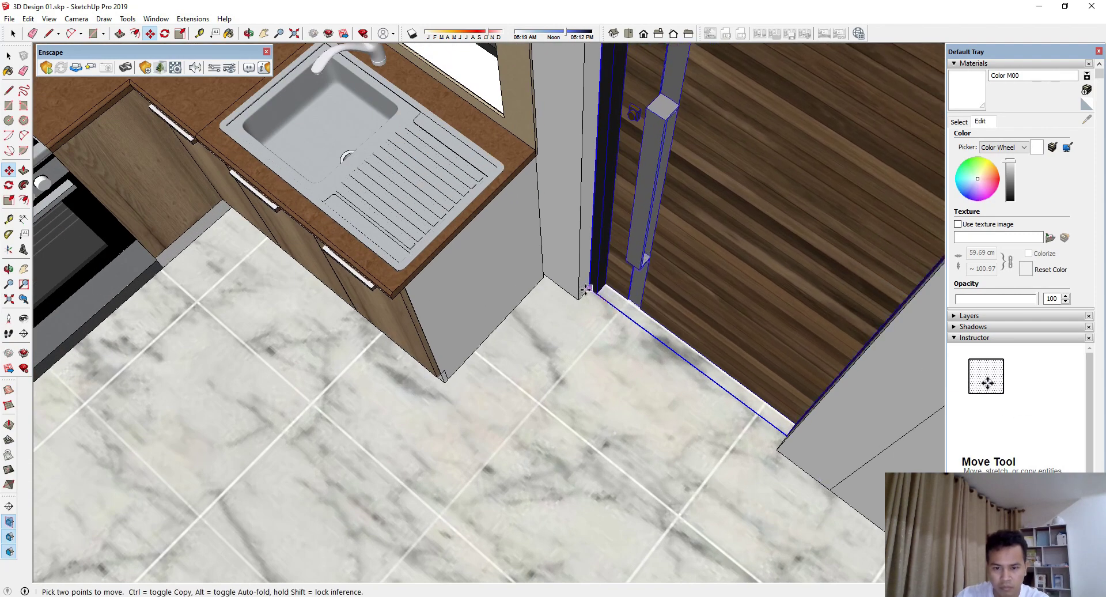
scroll(608, 332, down, 3)
mouse_move(608, 332)
middle_down()
mouse_move(578, 381)
mouse_move(69, 316)
mouse_move(346, 247)
mouse_move(471, 269)
middle_up()
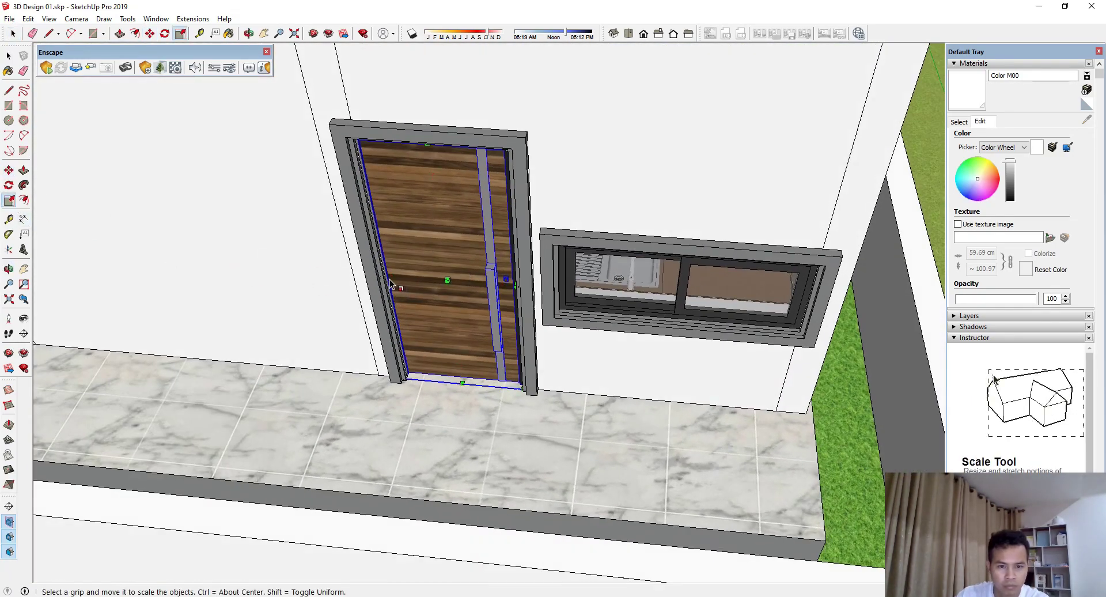
middle_drag(389, 279, 553, 333)
scroll(553, 333, up, 3)
scroll(432, 348, up, 3)
scroll(432, 348, up, 3)
Step: Stretch the door further so it fills its frame from floor to head
mouse_move(432, 348)
middle_down()
mouse_move(646, 462)
mouse_move(647, 474)
middle_up()
drag(626, 523, 593, 439)
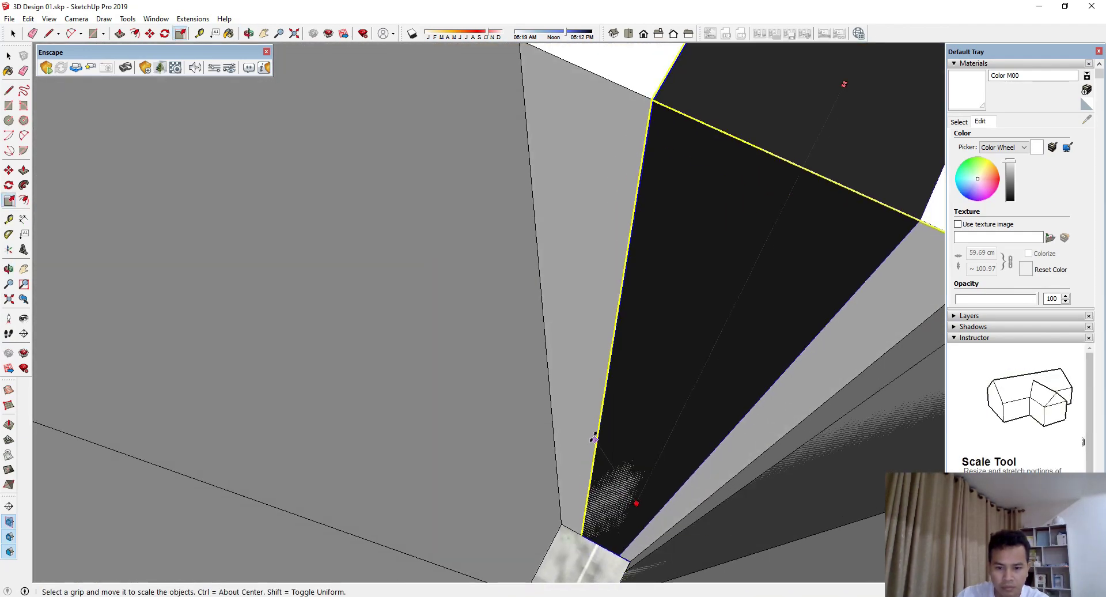
mouse_move(587, 425)
middle_down()
mouse_move(395, 259)
mouse_move(403, 282)
middle_up()
scroll(420, 284, down, 3)
scroll(383, 234, down, 2)
scroll(413, 254, down, 2)
scroll(412, 253, down, 5)
key(space)
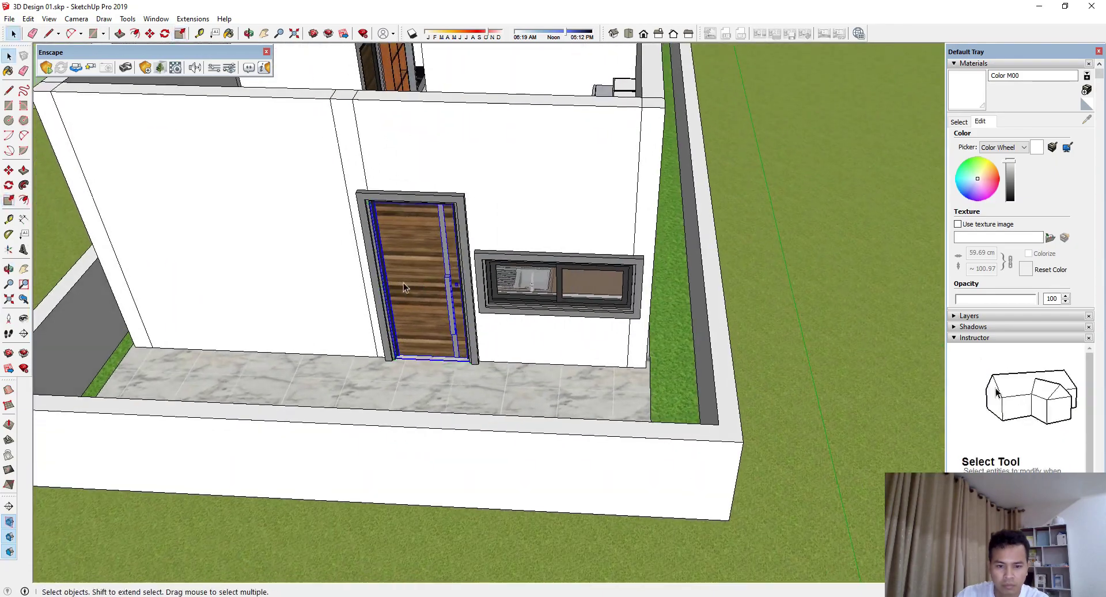
scroll(525, 403, down, 3)
middle_drag(573, 321, 606, 297)
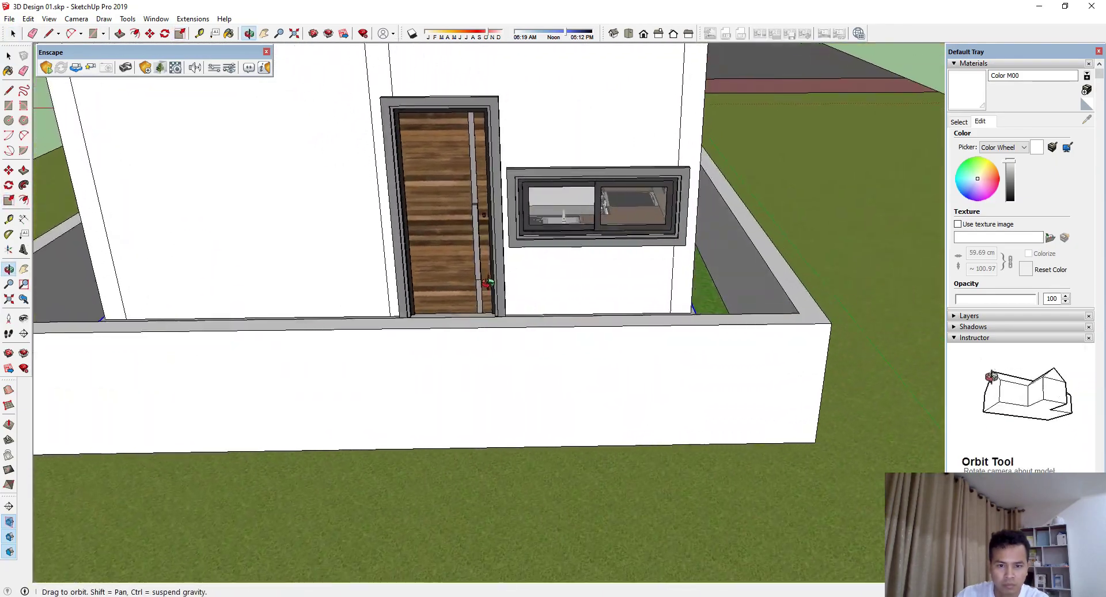
scroll(549, 438, up, 4)
middle_drag(548, 438, 619, 581)
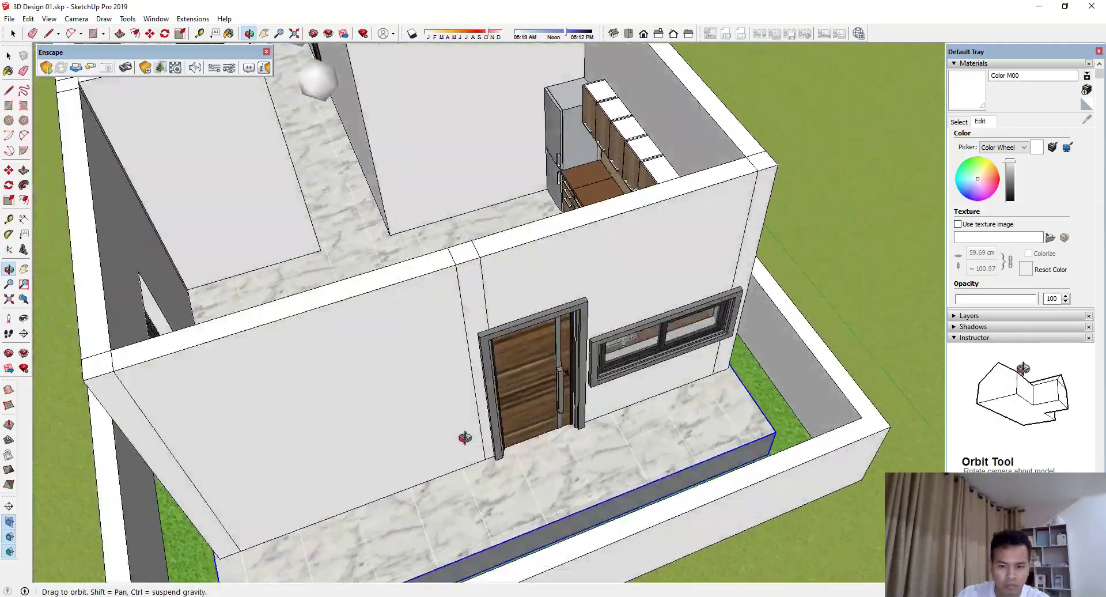
middle_drag(464, 436, 395, 403)
scroll(395, 402, down, 3)
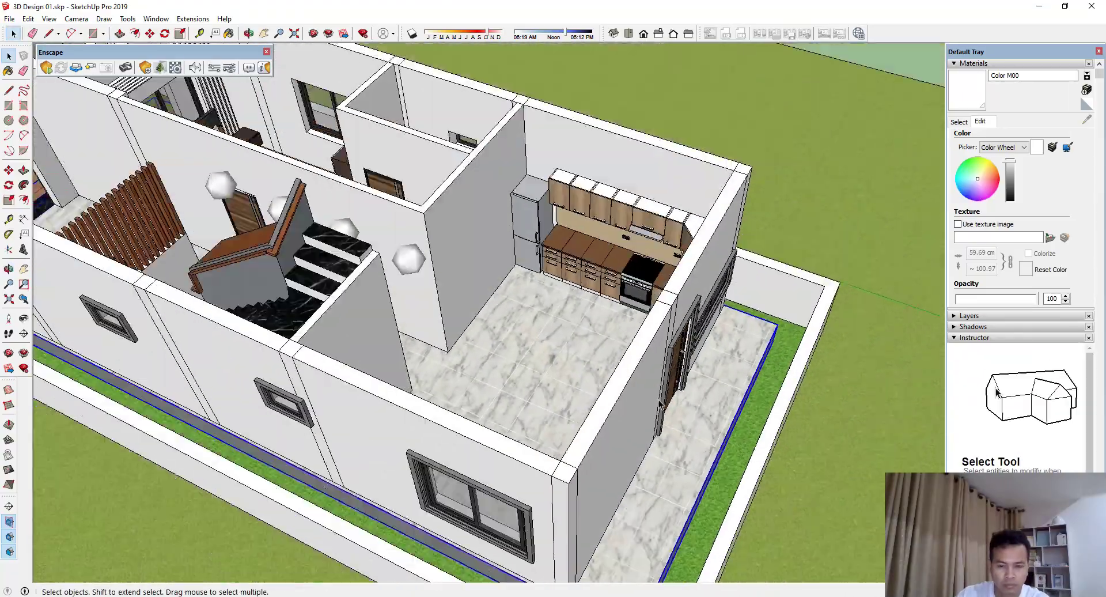
scroll(519, 306, down, 3)
mouse_move(518, 307)
middle_down()
mouse_move(777, 330)
mouse_move(531, 367)
mouse_move(548, 322)
mouse_move(548, 415)
middle_up()
scroll(777, 329, down, 3)
scroll(531, 366, up, 4)
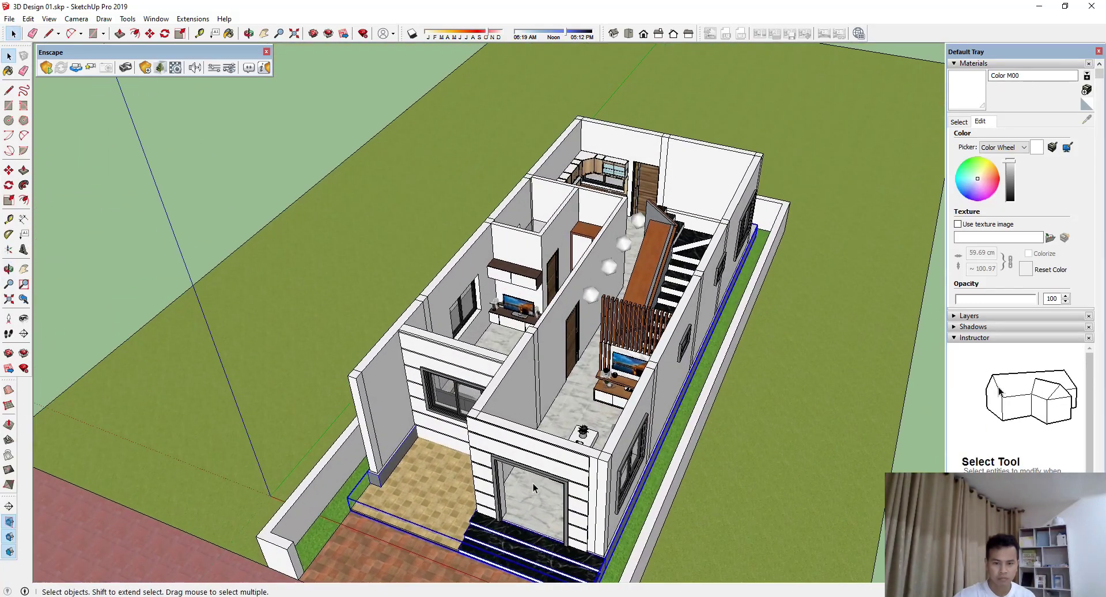
scroll(547, 493, up, 2)
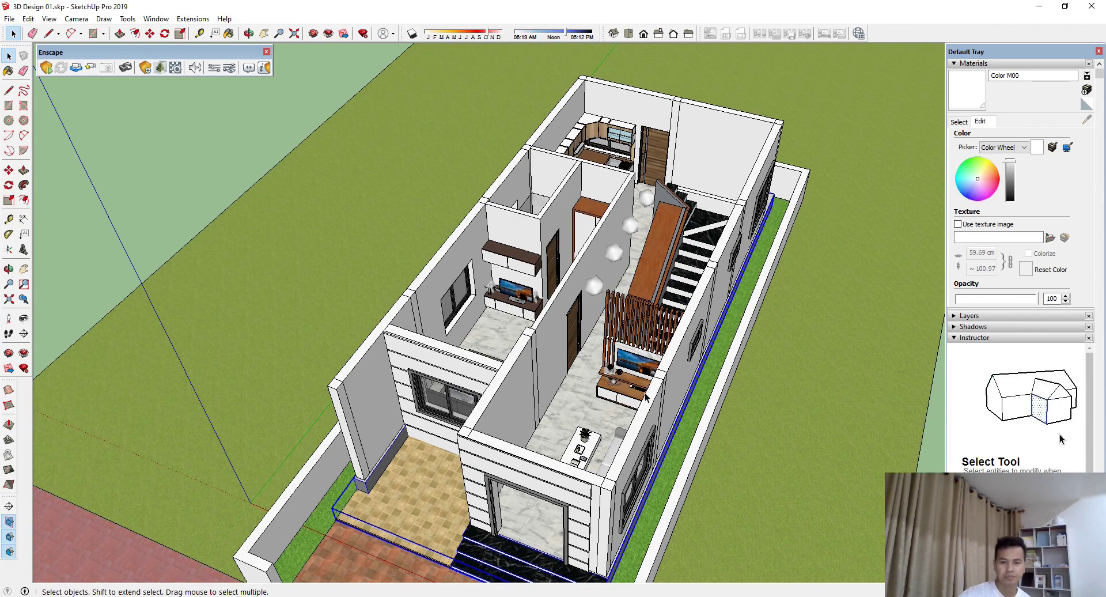
middle_drag(646, 396, 616, 422)
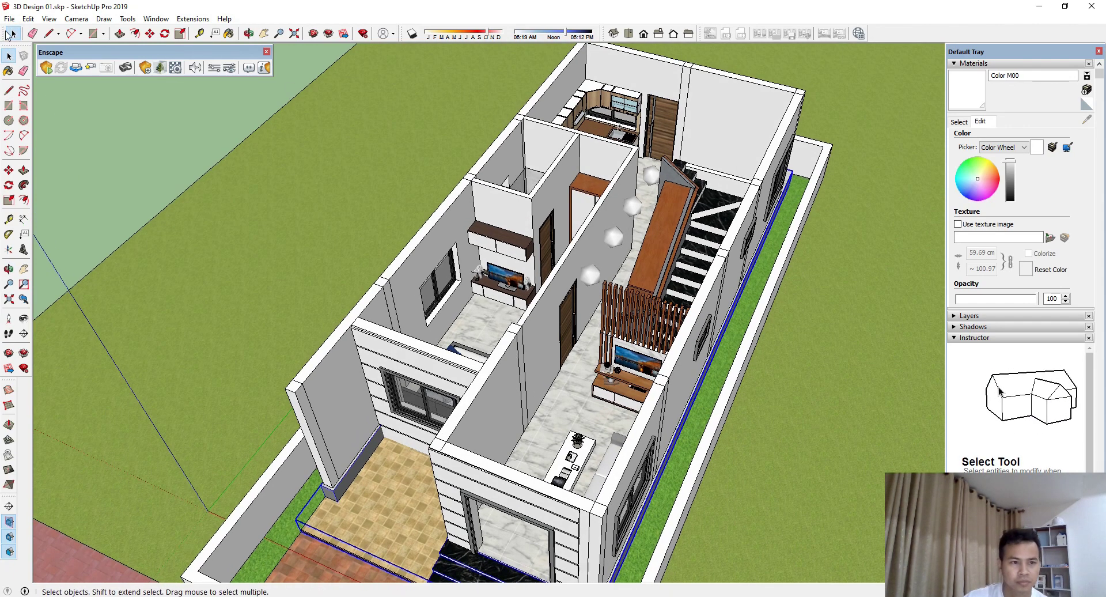
click(9, 19)
click(18, 70)
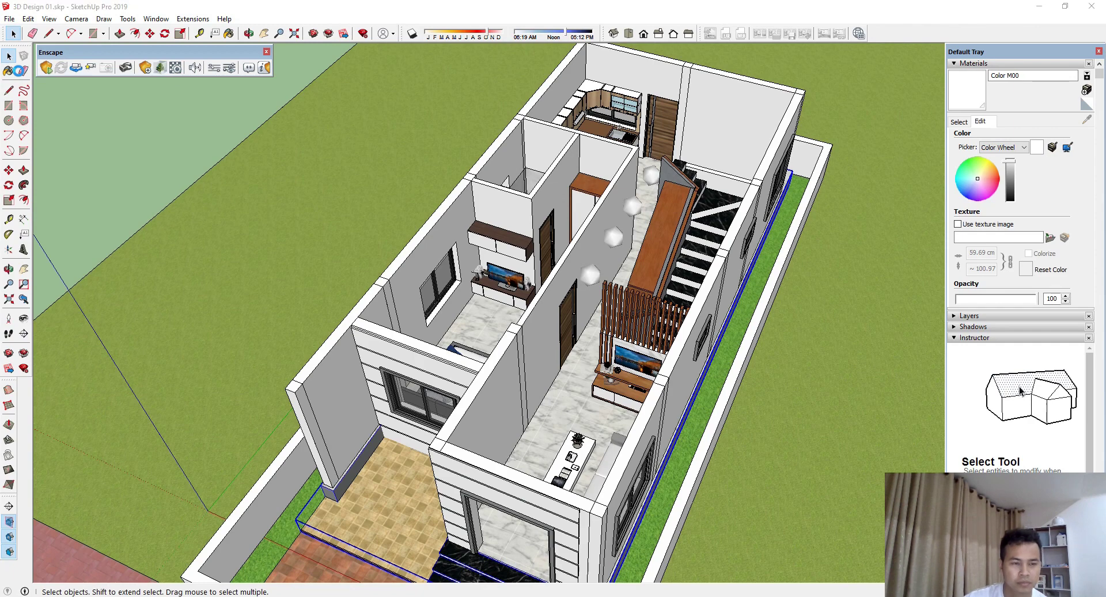
click(533, 327)
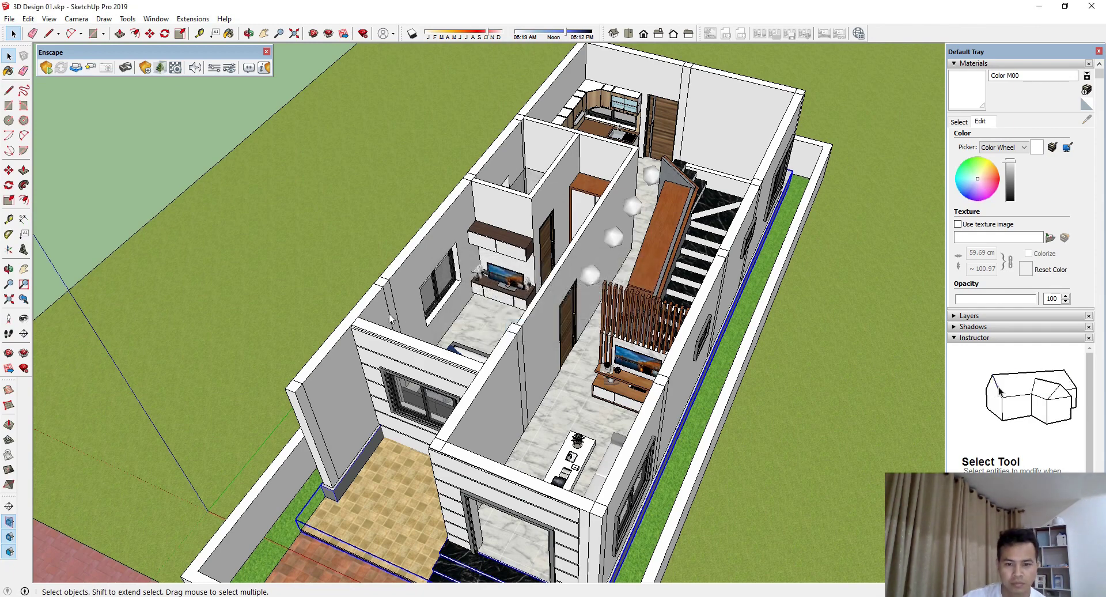
mouse_move(729, 396)
middle_down()
mouse_move(696, 270)
mouse_move(540, 311)
middle_up()
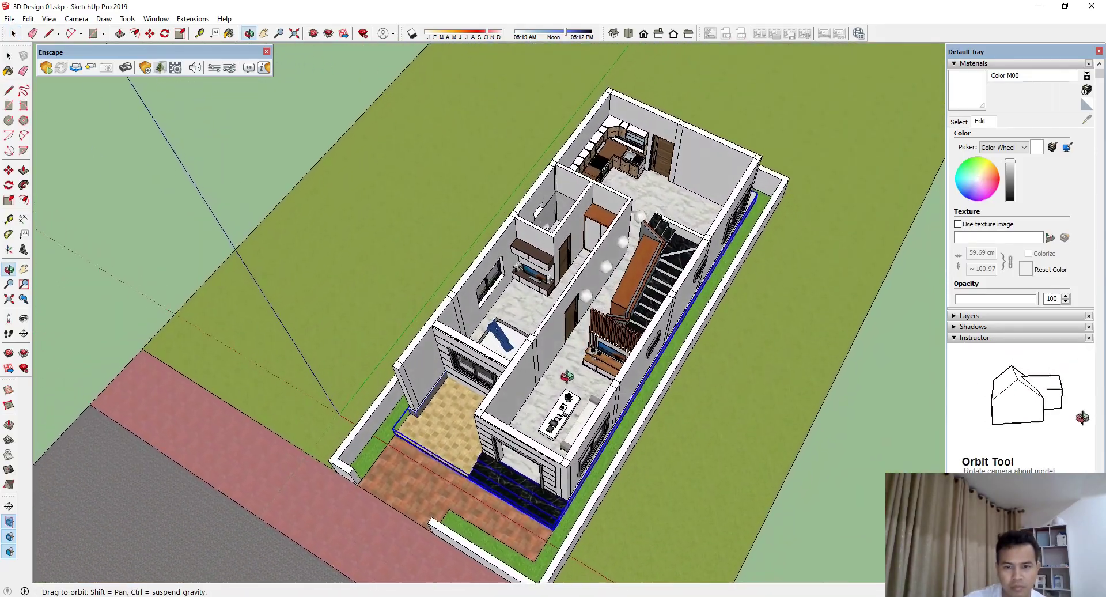
middle_drag(541, 311, 727, 350)
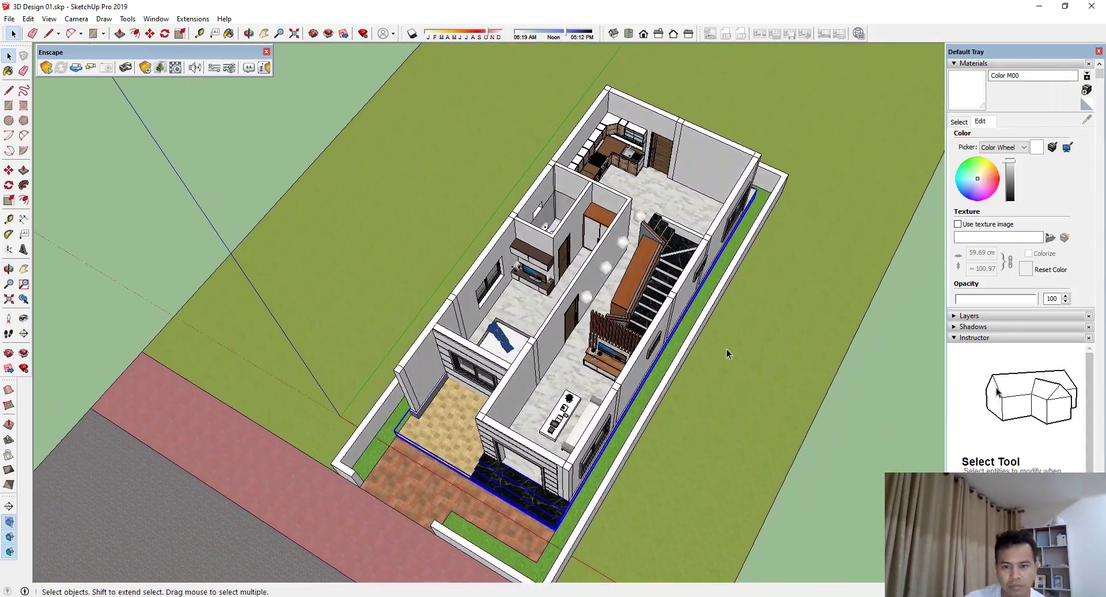
scroll(772, 288, up, 1)
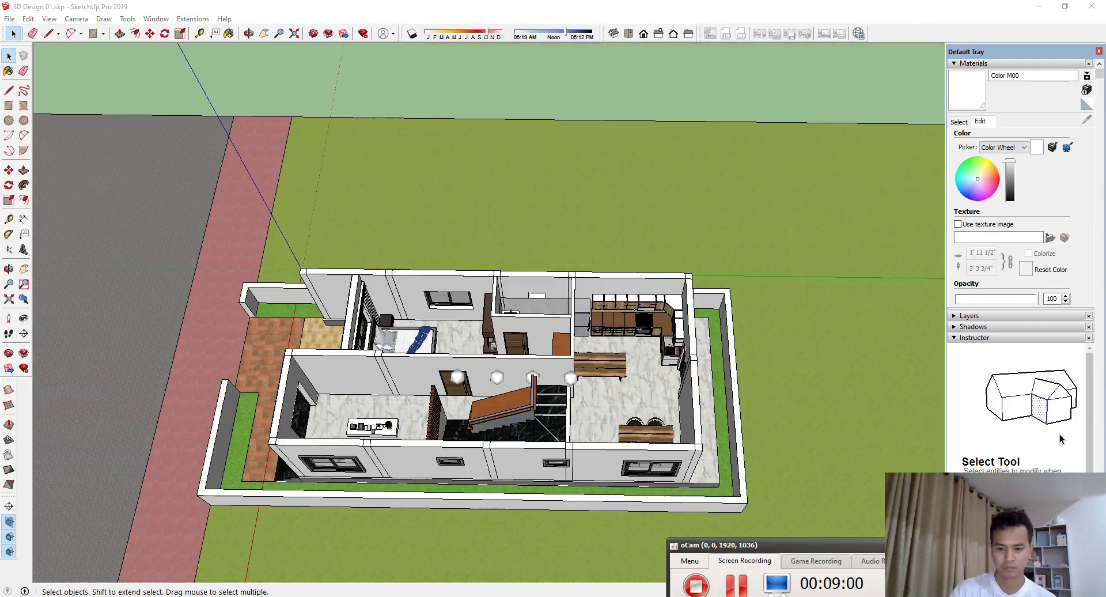
click(819, 527)
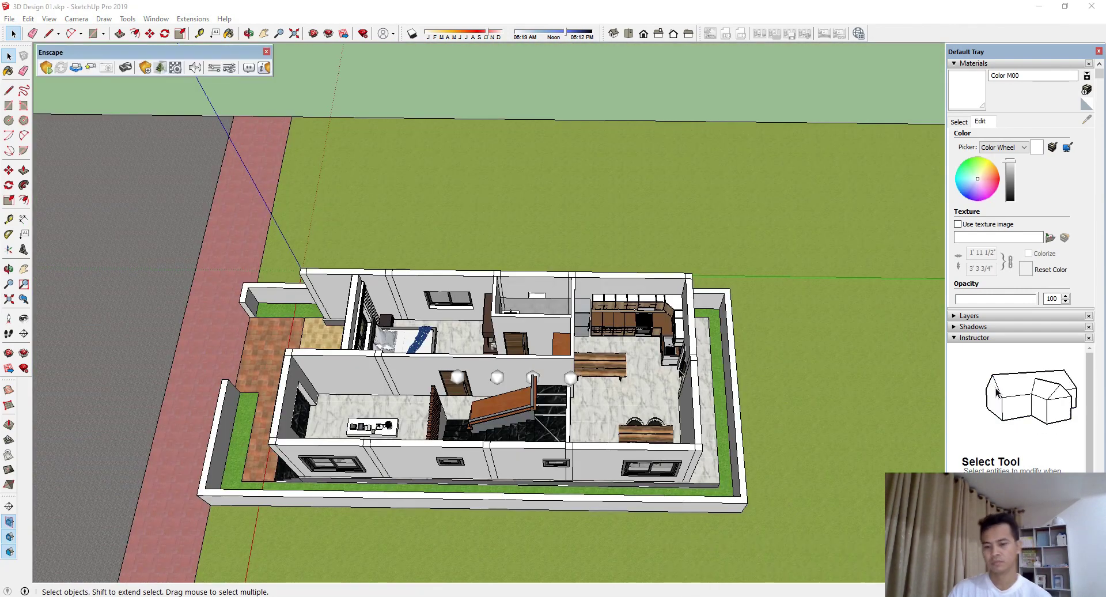
scroll(495, 391, down, 3)
middle_drag(495, 392, 749, 402)
scroll(461, 484, up, 3)
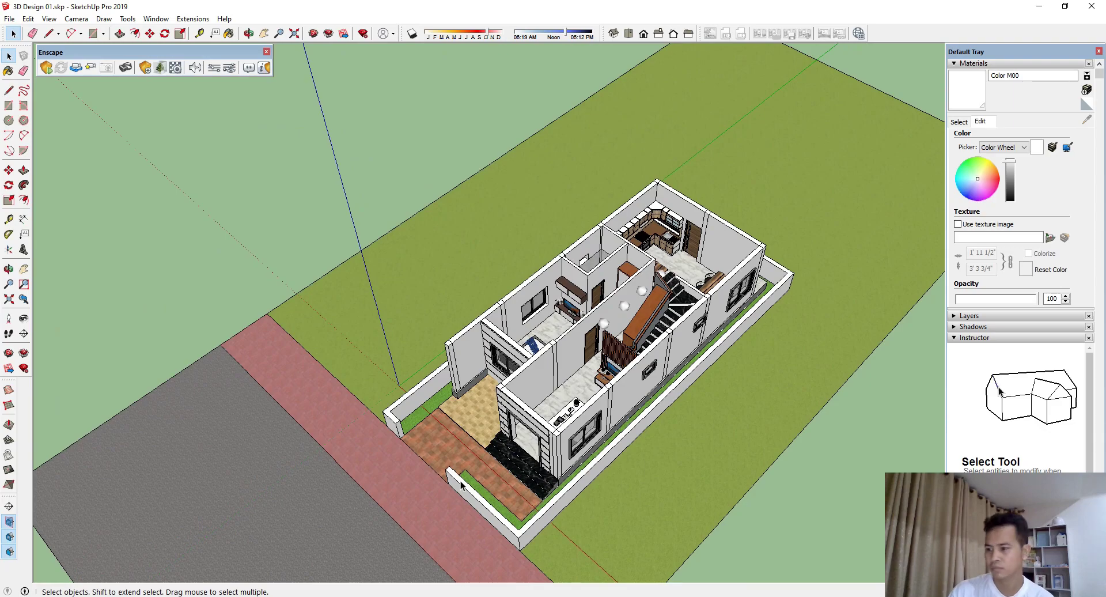
mouse_move(526, 439)
middle_down()
mouse_move(695, 487)
mouse_move(587, 471)
middle_up()
scroll(553, 444, up, 3)
scroll(553, 443, up, 2)
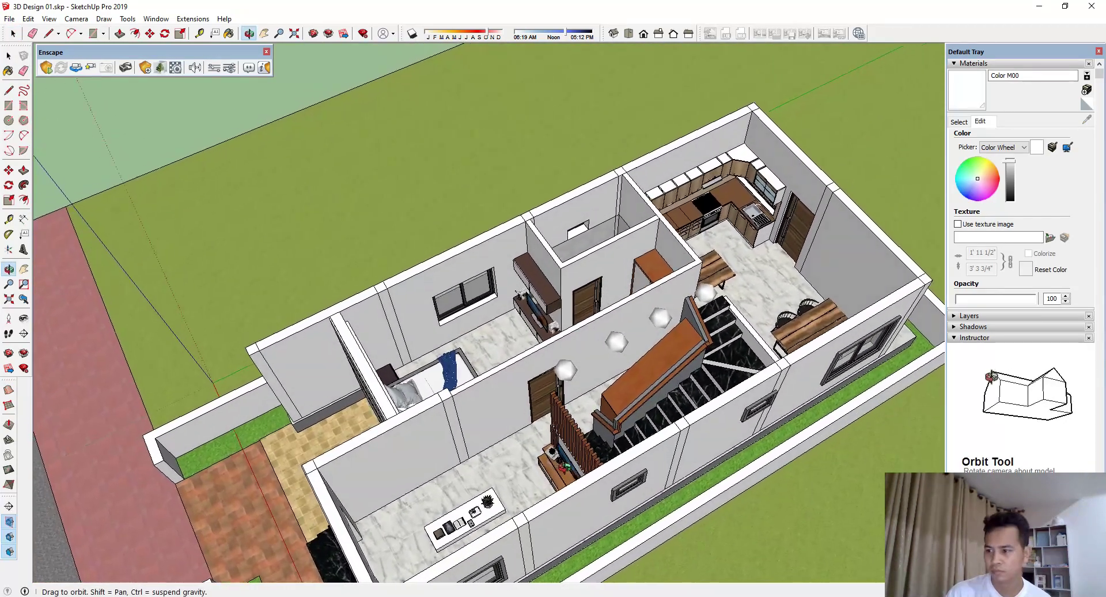
scroll(664, 408, down, 2)
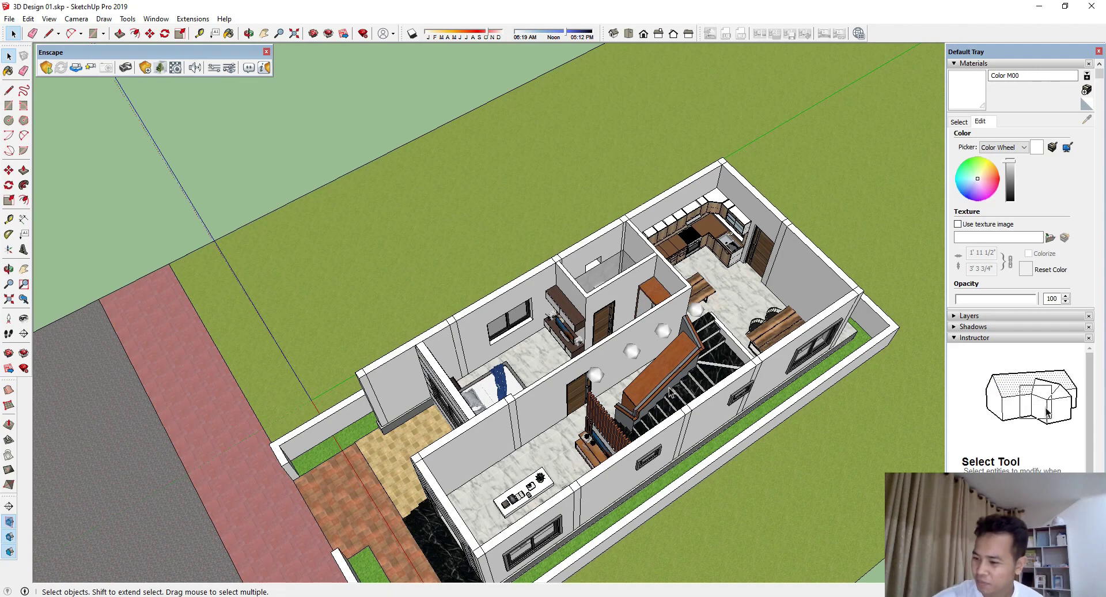
scroll(489, 311, down, 3)
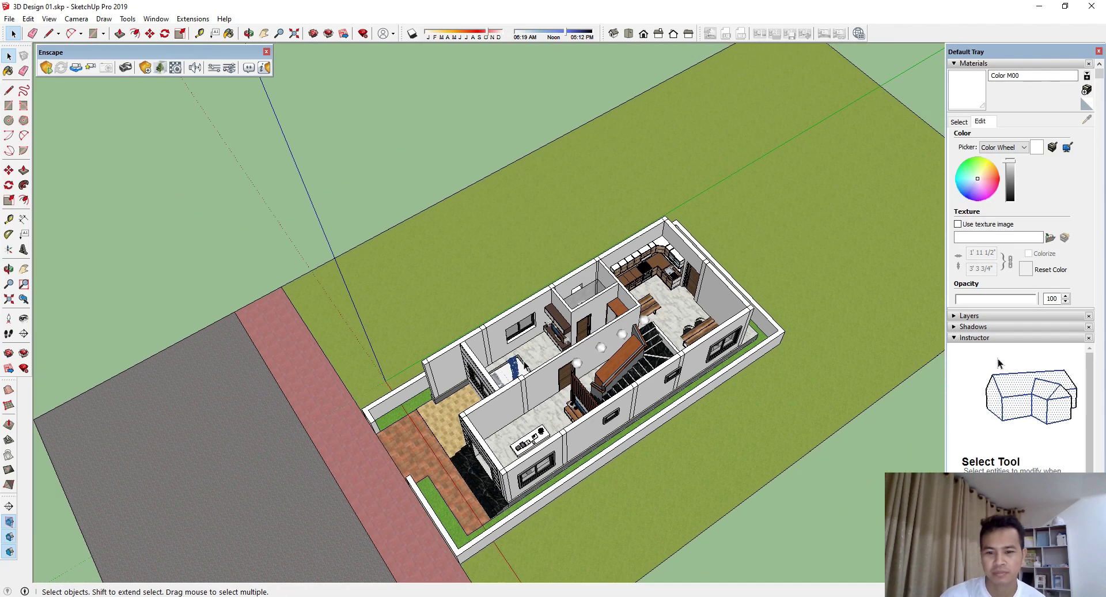
mouse_move(490, 311)
middle_down()
mouse_move(519, 288)
mouse_move(507, 299)
mouse_move(403, 288)
middle_up()
scroll(490, 312, up, 3)
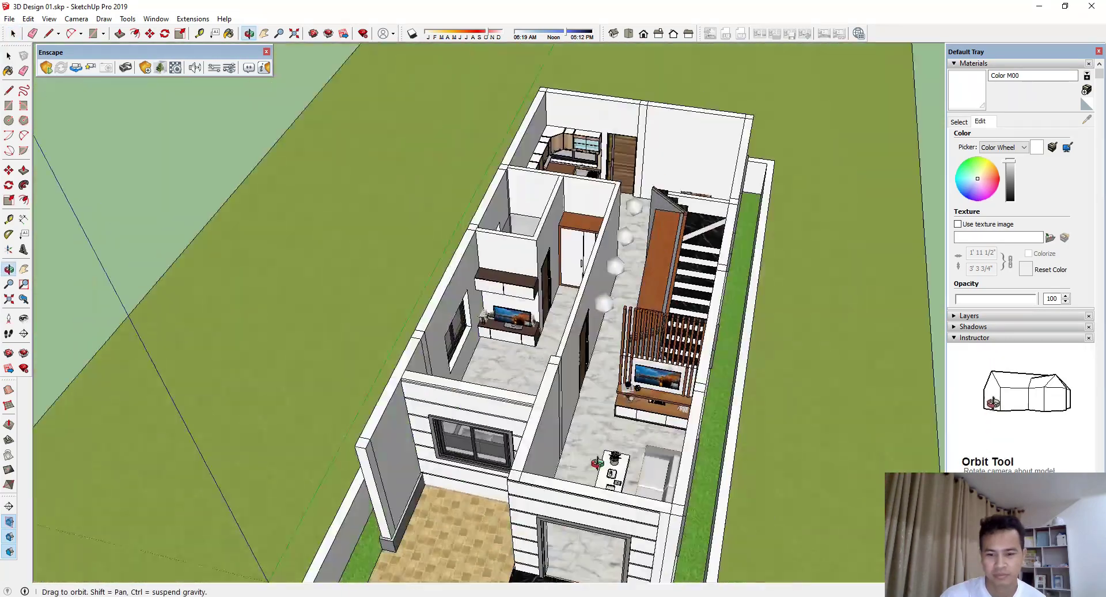
middle_drag(489, 311, 432, 300)
scroll(490, 311, up, 3)
Step: Save 3D Design 01.skp again and choose Fix later on the repair notice
click(9, 18)
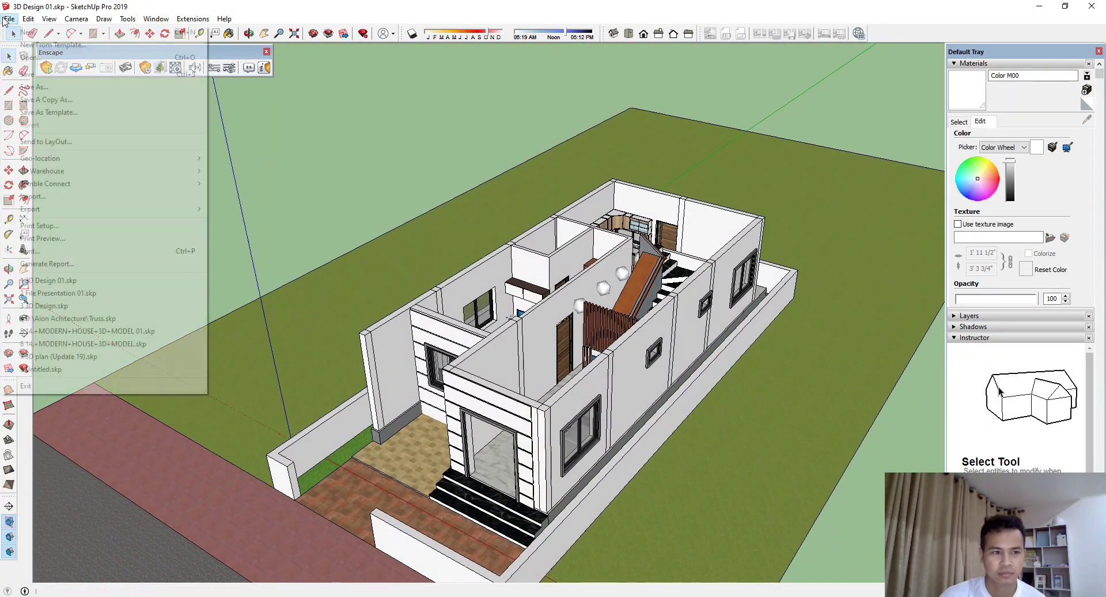
click(32, 71)
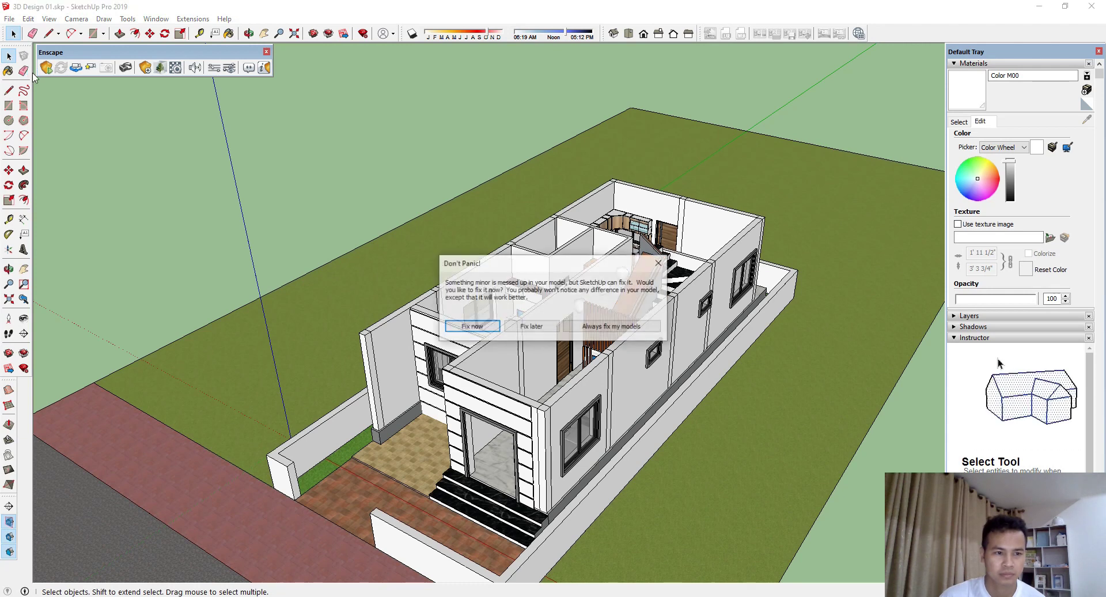
click(530, 327)
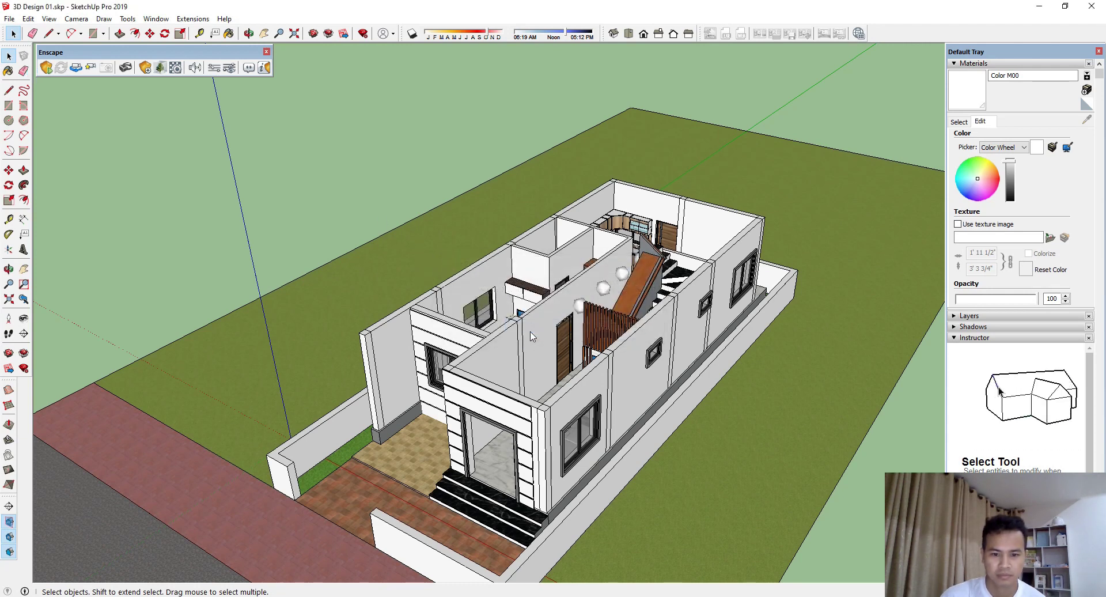
mouse_move(796, 369)
middle_down()
mouse_move(616, 461)
mouse_move(543, 572)
mouse_move(438, 349)
middle_up()
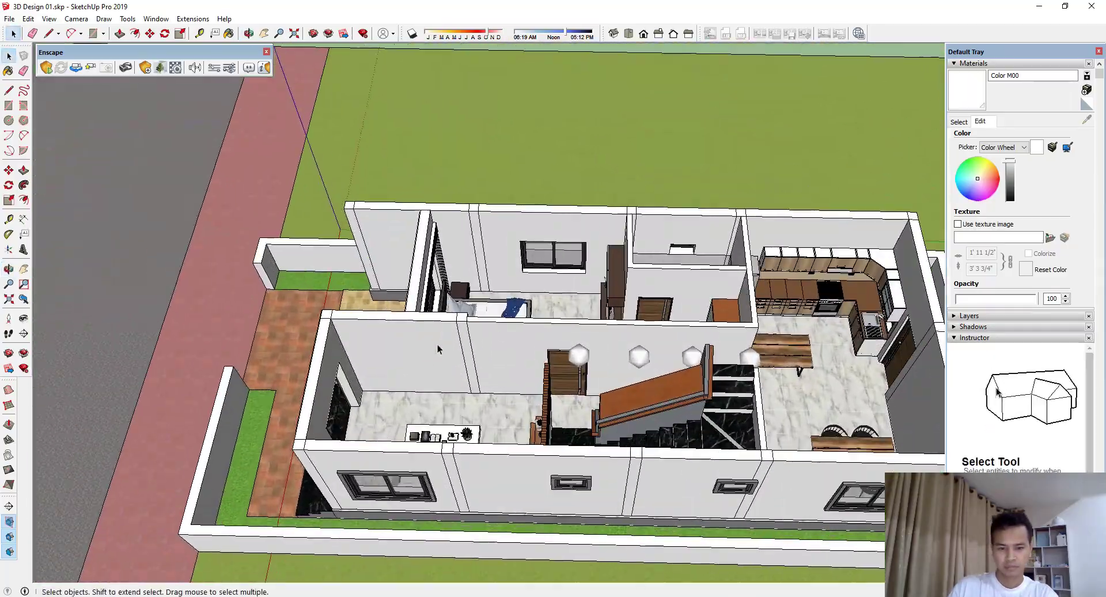
Step: Orbit to a top-down view over the bedroom, living room and bathroom
mouse_move(511, 312)
middle_down()
mouse_move(613, 260)
mouse_move(467, 338)
middle_up()
scroll(613, 259, up, 3)
scroll(654, 503, up, 2)
scroll(654, 502, up, 2)
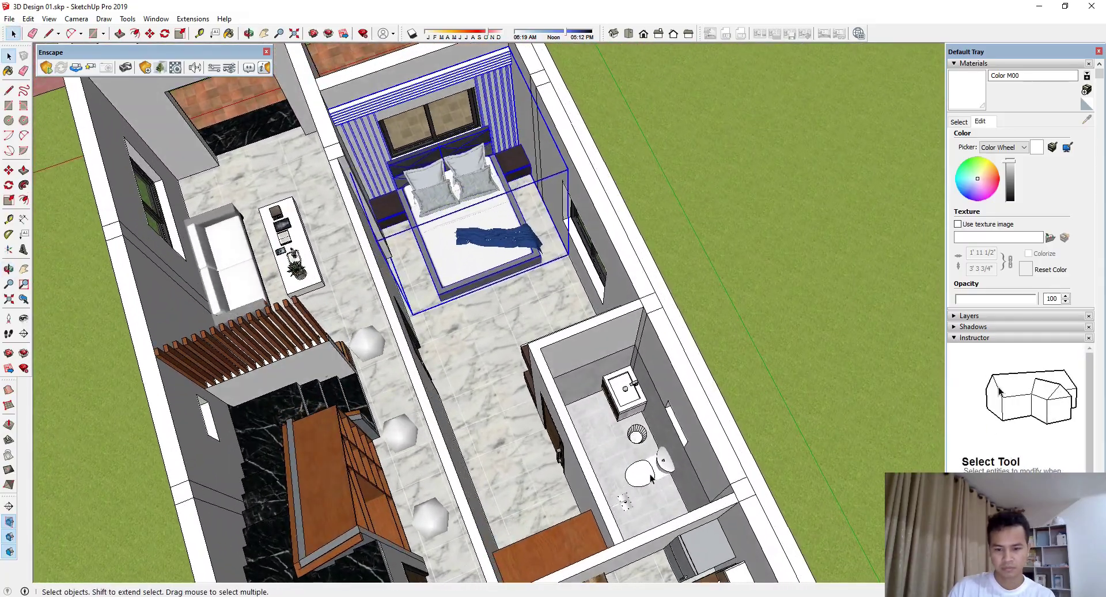
scroll(507, 506, down, 5)
mouse_move(506, 506)
middle_down()
mouse_move(447, 269)
mouse_move(515, 503)
mouse_move(476, 390)
mouse_move(489, 505)
mouse_move(531, 371)
mouse_move(676, 384)
middle_up()
scroll(447, 269, up, 2)
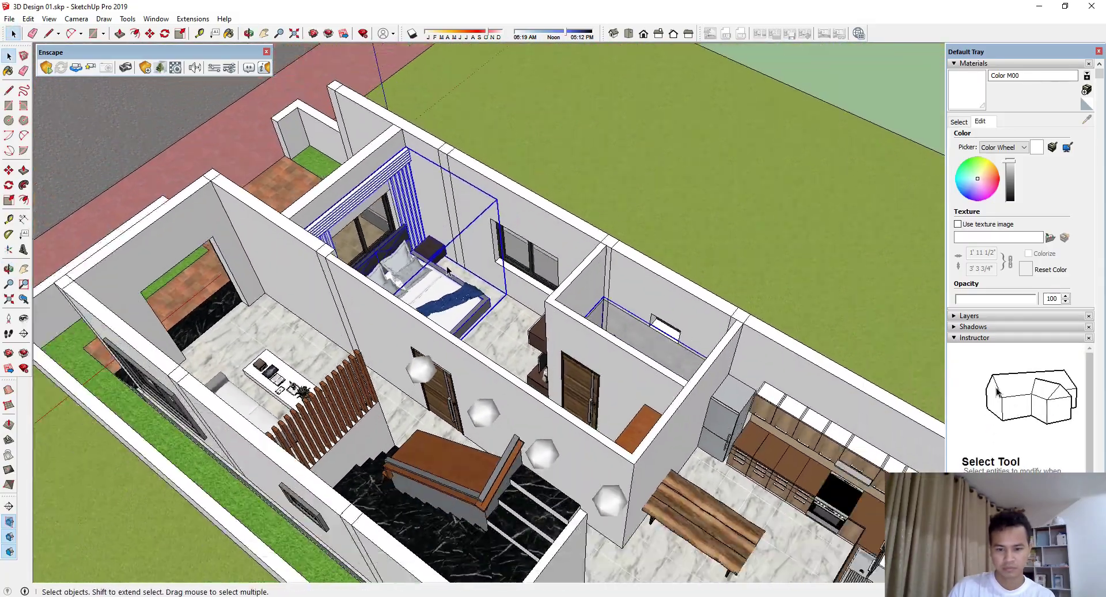
scroll(525, 357, up, 2)
mouse_move(452, 406)
middle_down()
mouse_move(507, 455)
mouse_move(559, 352)
mouse_move(571, 381)
mouse_move(600, 369)
mouse_move(593, 447)
mouse_move(291, 402)
middle_up()
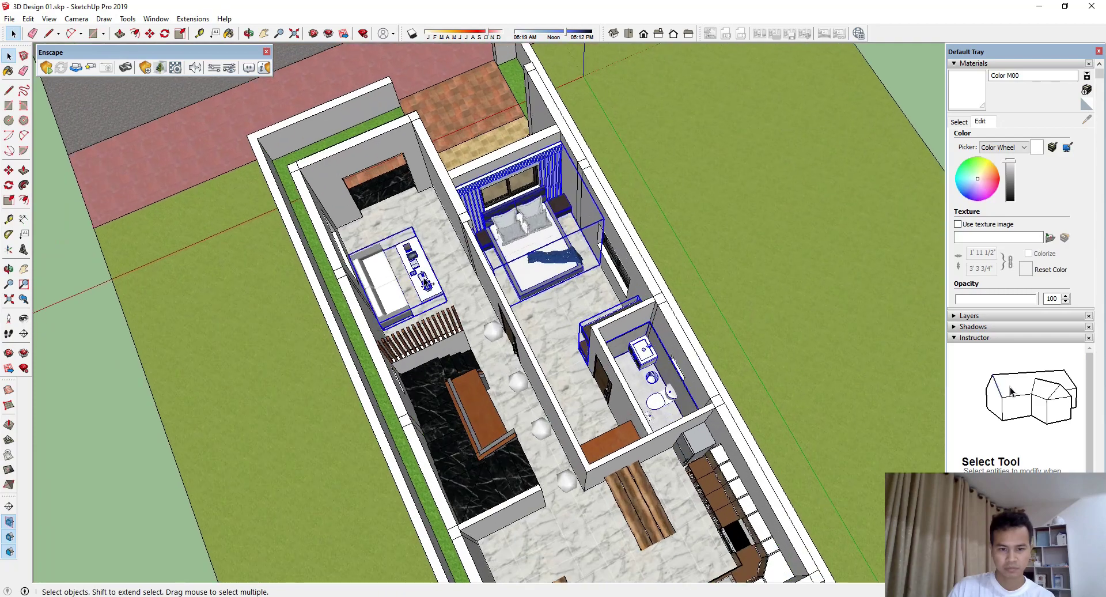
middle_drag(425, 284, 516, 507)
Step: Copy the selected furniture onto the lawn beside the house using Move with Ctrl
key(space)
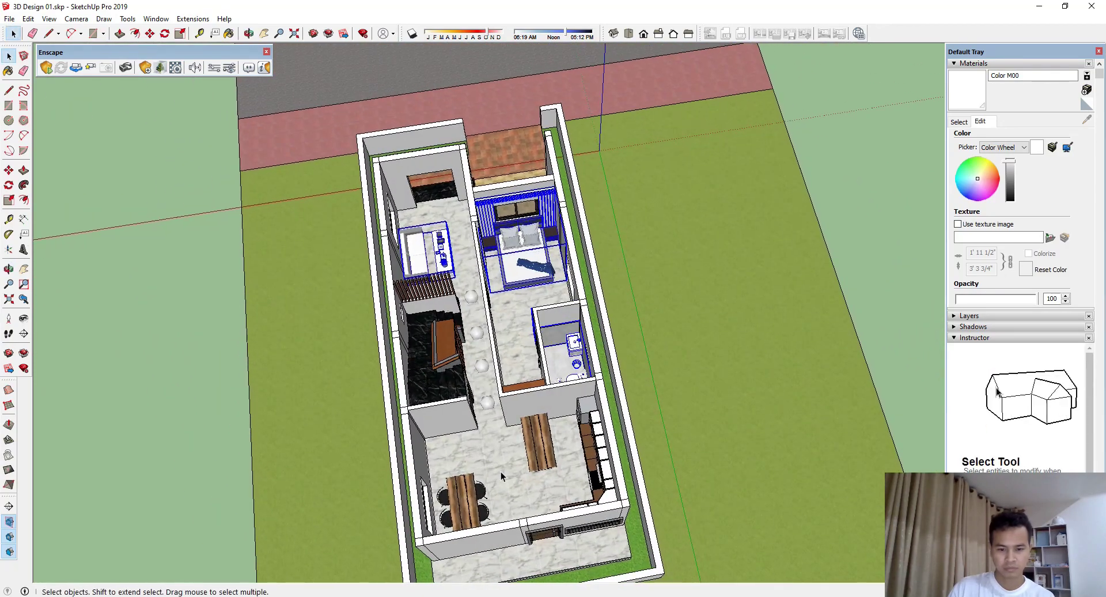
key(m)
key(ctrl)
click(476, 455)
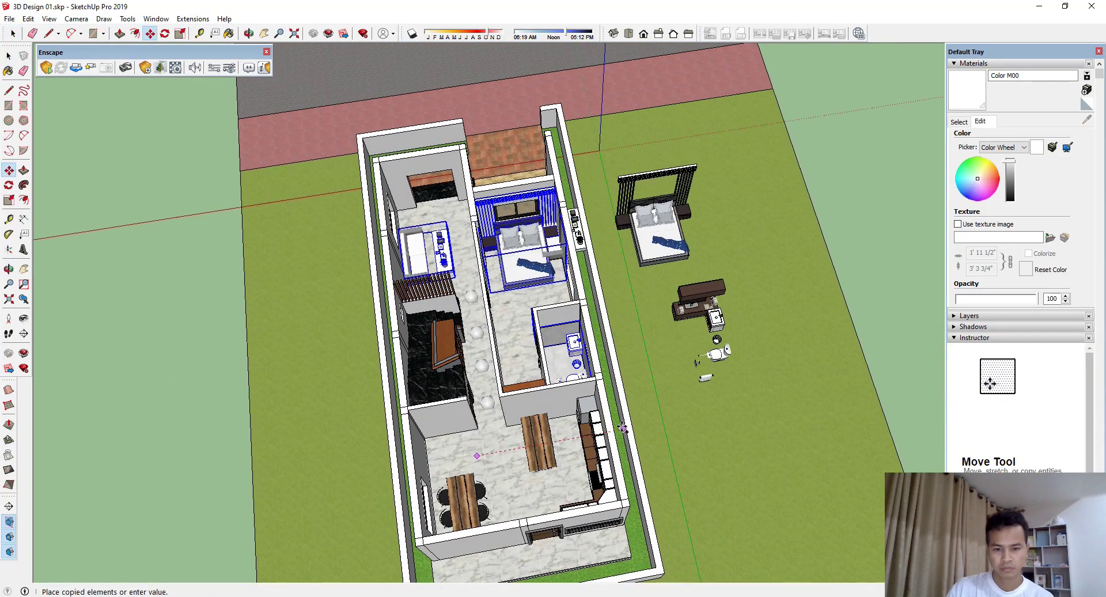
click(700, 419)
key(space)
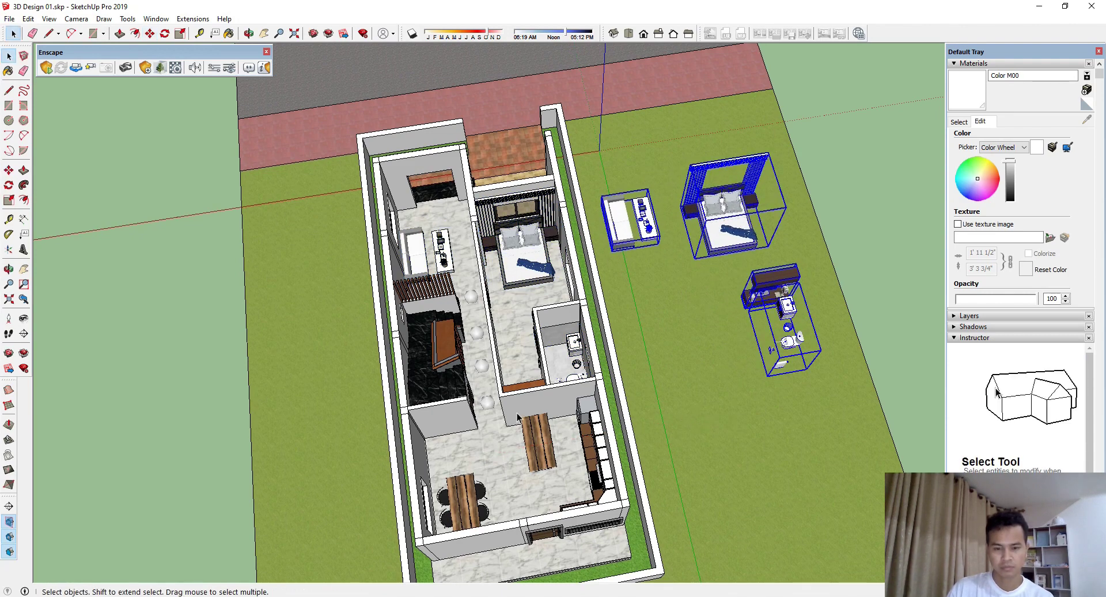
scroll(497, 455, down, 3)
click(810, 327)
middle_drag(809, 326, 395, 306)
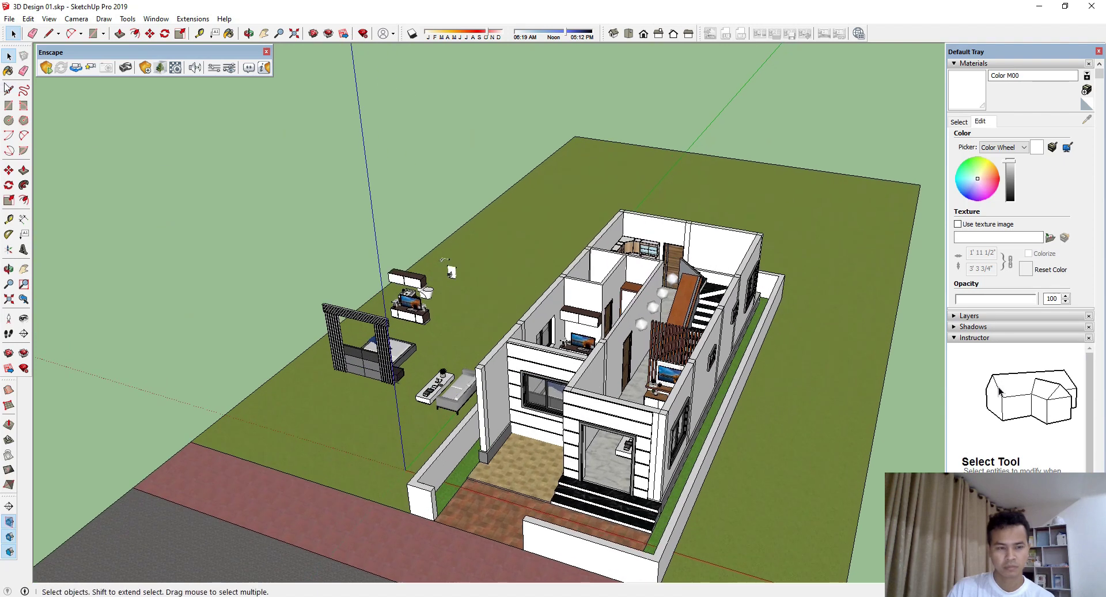
Step: Unhide all geometry to bring back the upper floor and roof
click(28, 18)
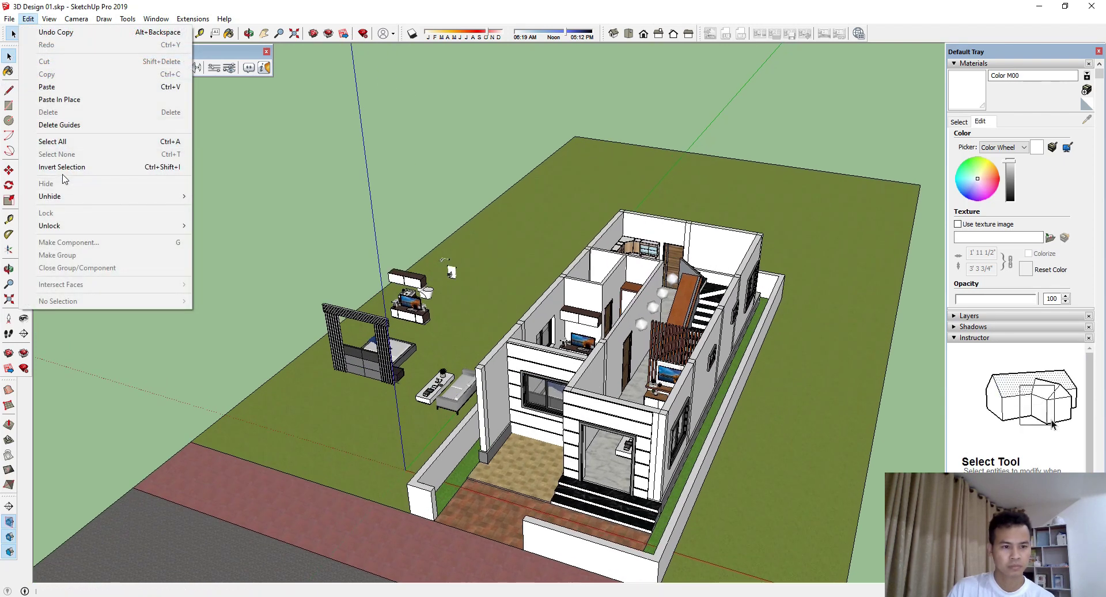
click(214, 222)
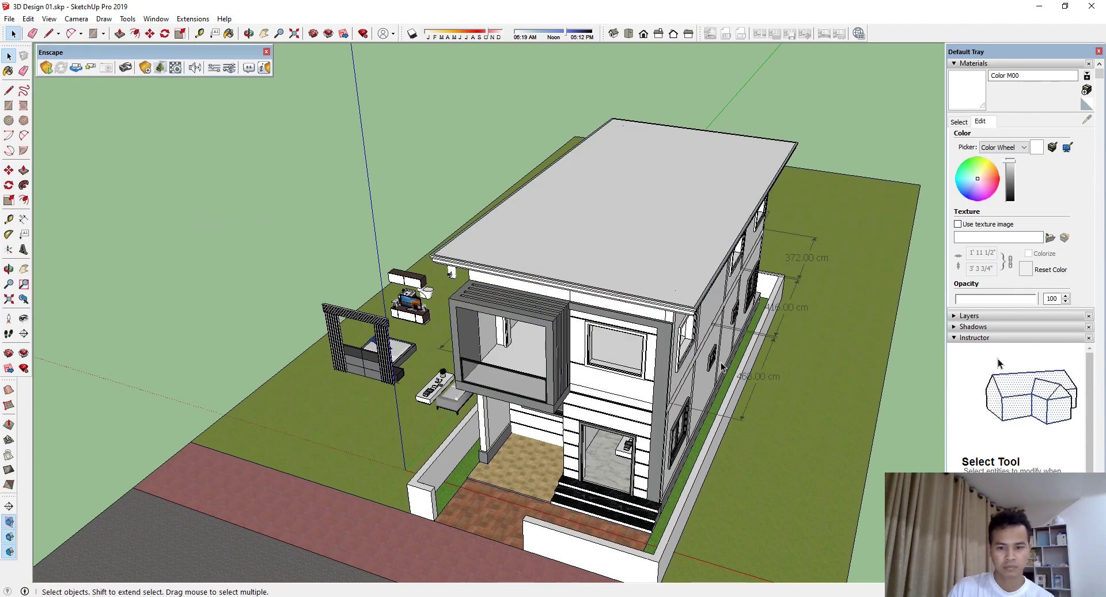
click(742, 424)
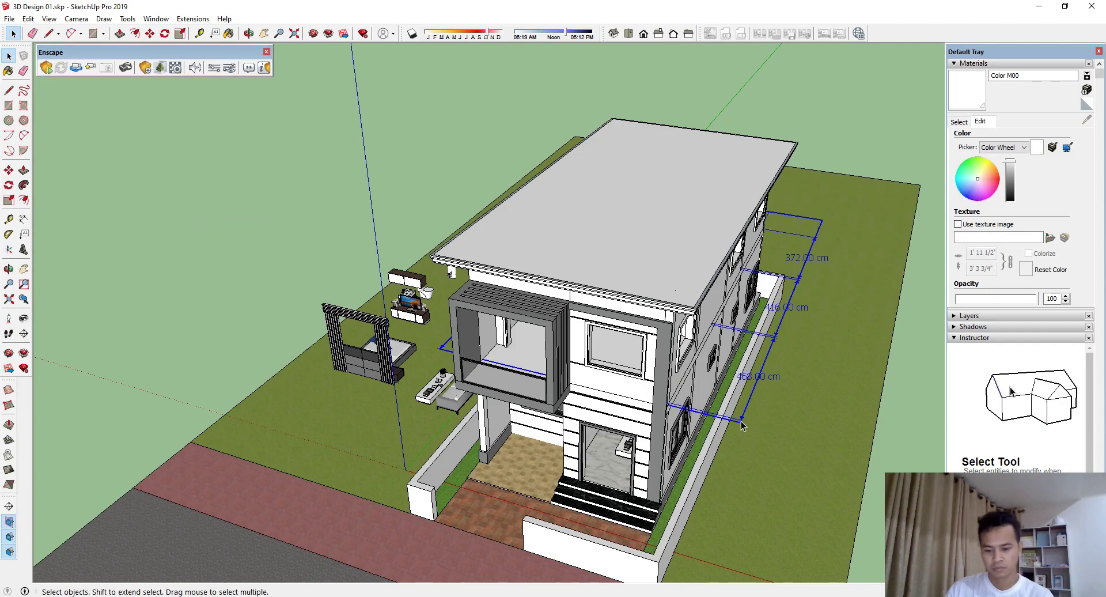
mouse_move(742, 425)
middle_down()
mouse_move(657, 333)
mouse_move(722, 325)
mouse_move(597, 170)
middle_up()
Step: Hide the roof and select the staircase component from above
click(596, 169)
right_click(595, 169)
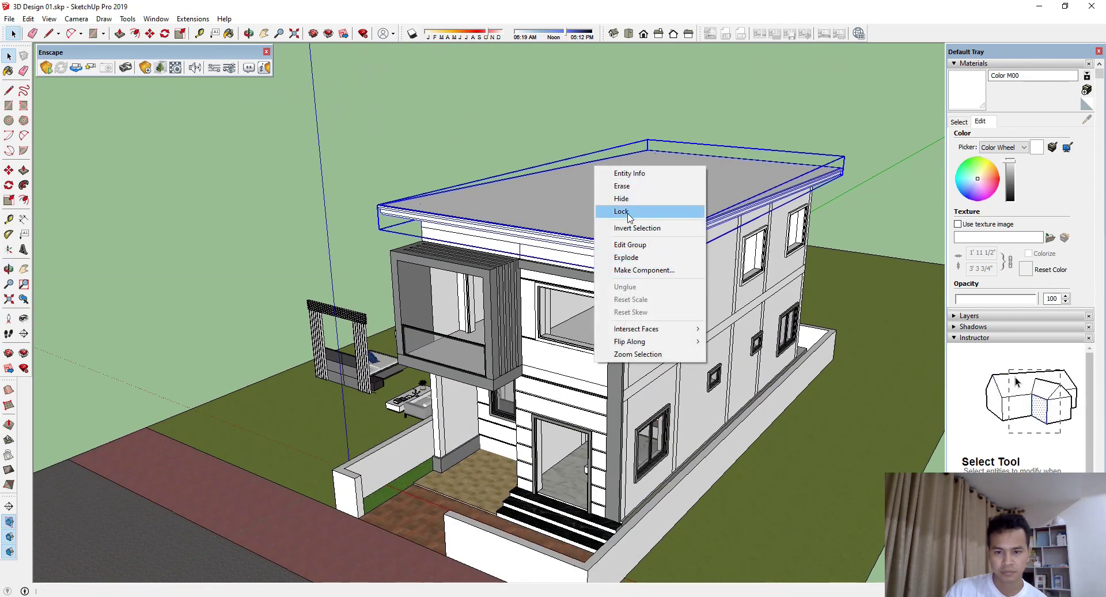
click(639, 199)
mouse_move(639, 199)
middle_down()
mouse_move(768, 164)
mouse_move(356, 429)
mouse_move(543, 394)
mouse_move(564, 423)
mouse_move(621, 240)
middle_up()
scroll(543, 395, up, 5)
scroll(543, 395, up, 4)
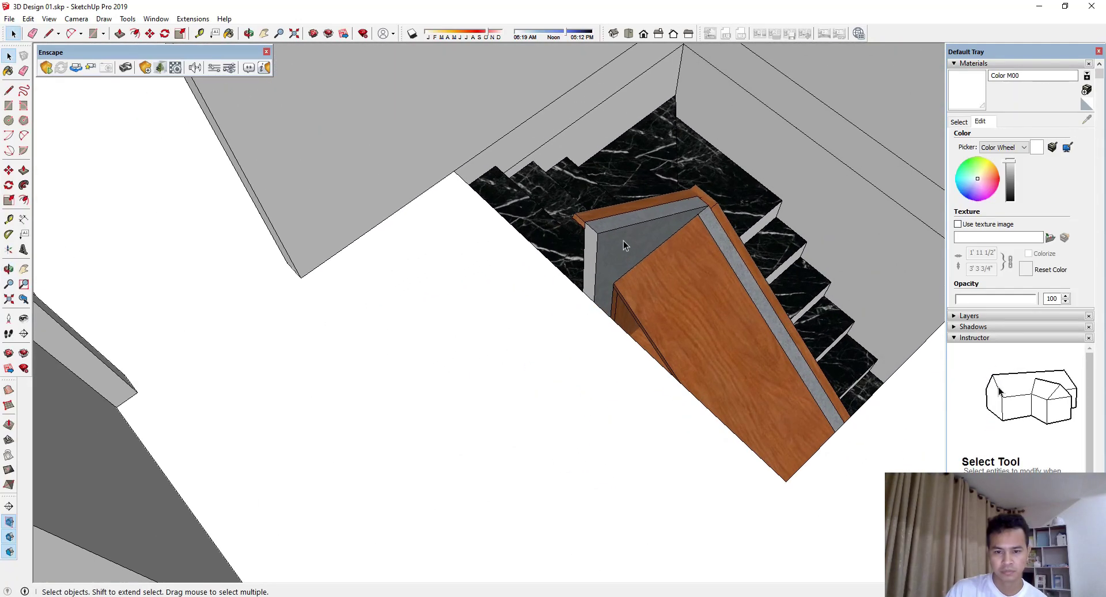
click(621, 240)
Step: Enter the staircase component and draw a short edge across the wall end
double_click(617, 247)
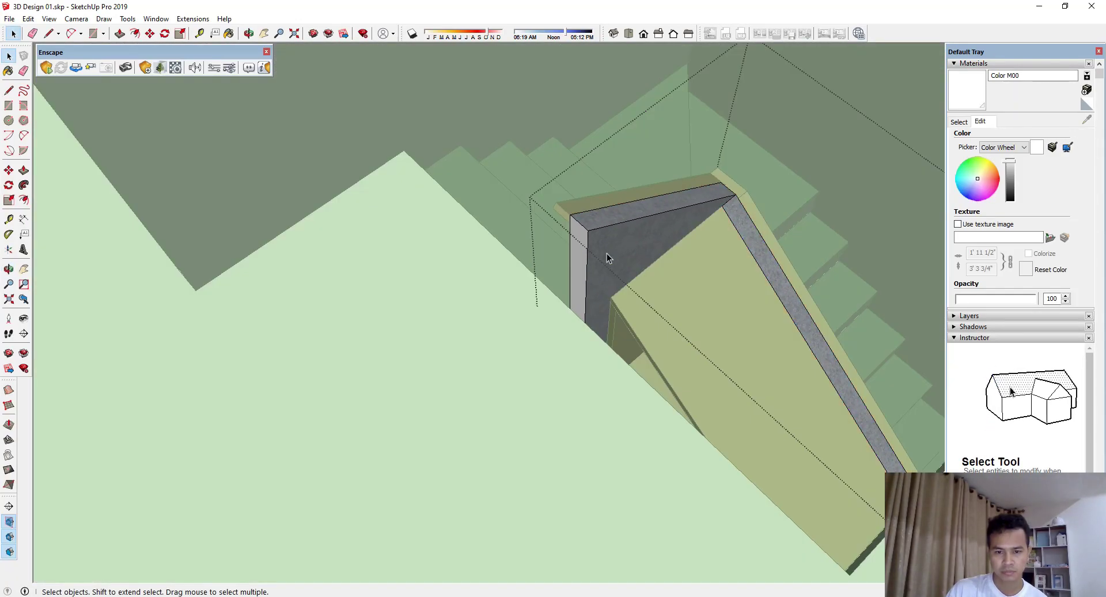
scroll(590, 264, up, 2)
key(l)
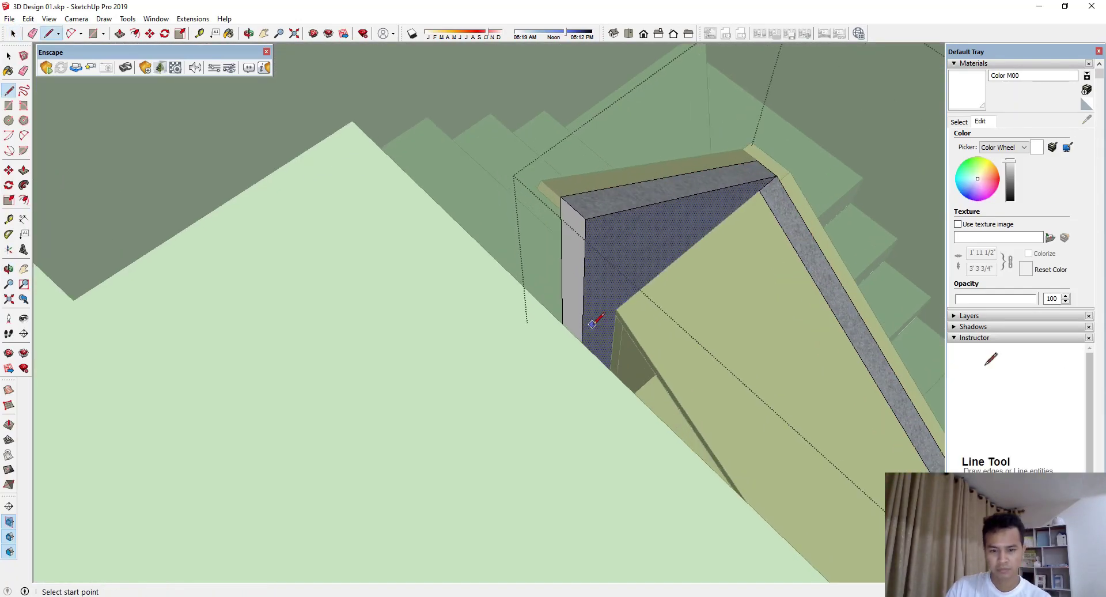
click(571, 333)
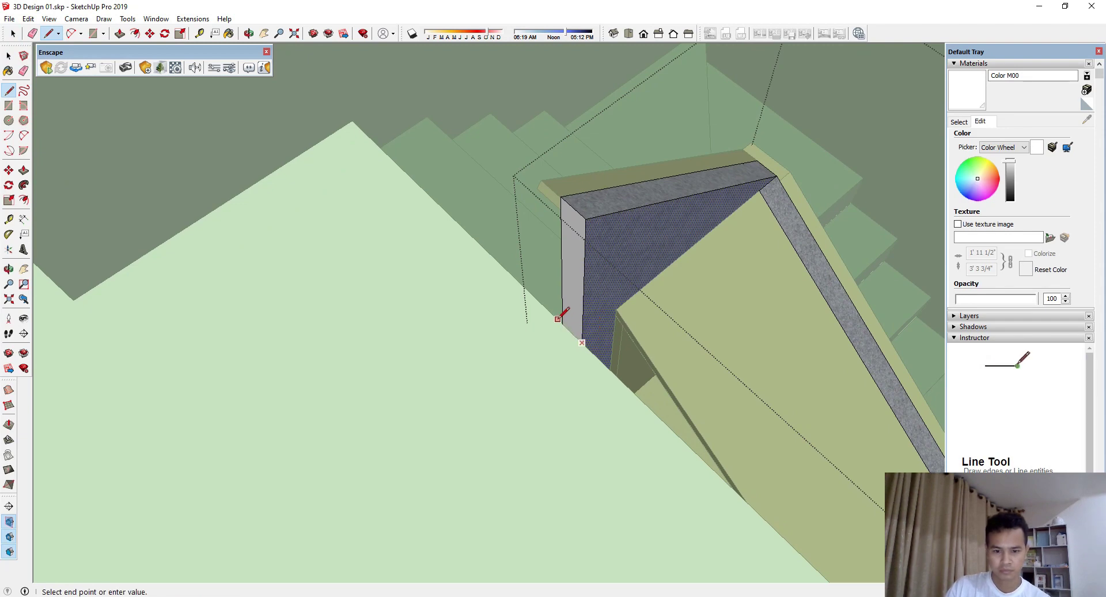
middle_drag(575, 318, 585, 321)
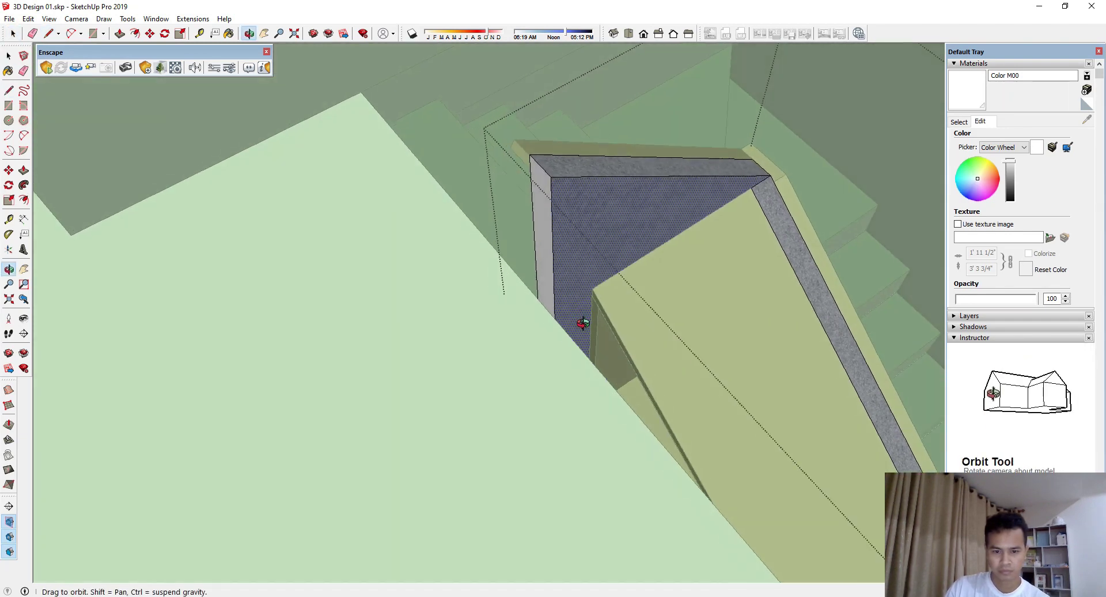
scroll(535, 315, up, 2)
key(space)
key(l)
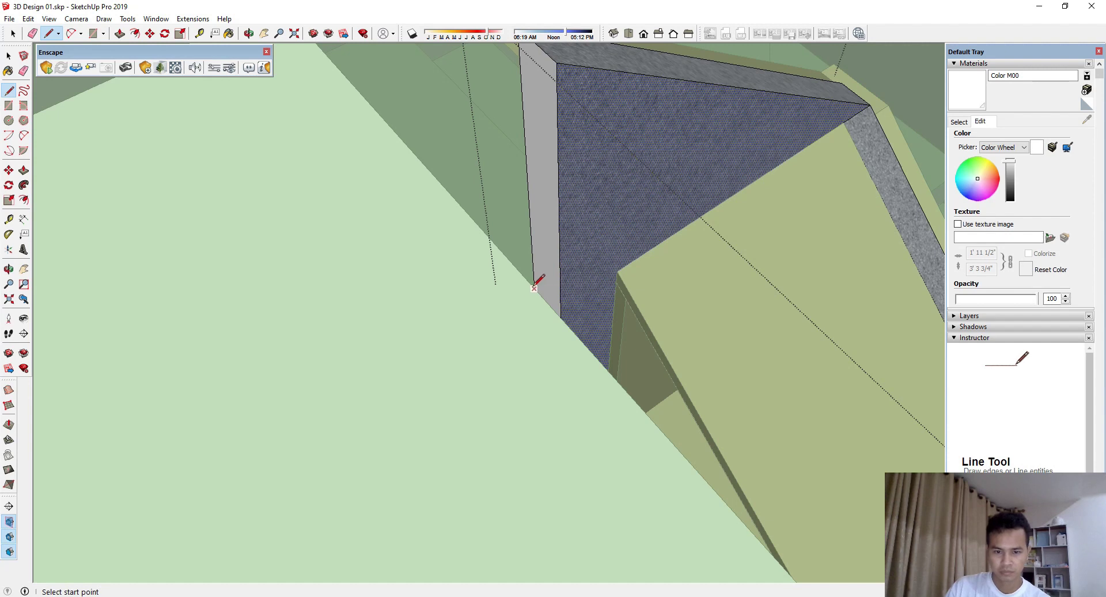
key(space)
click(551, 310)
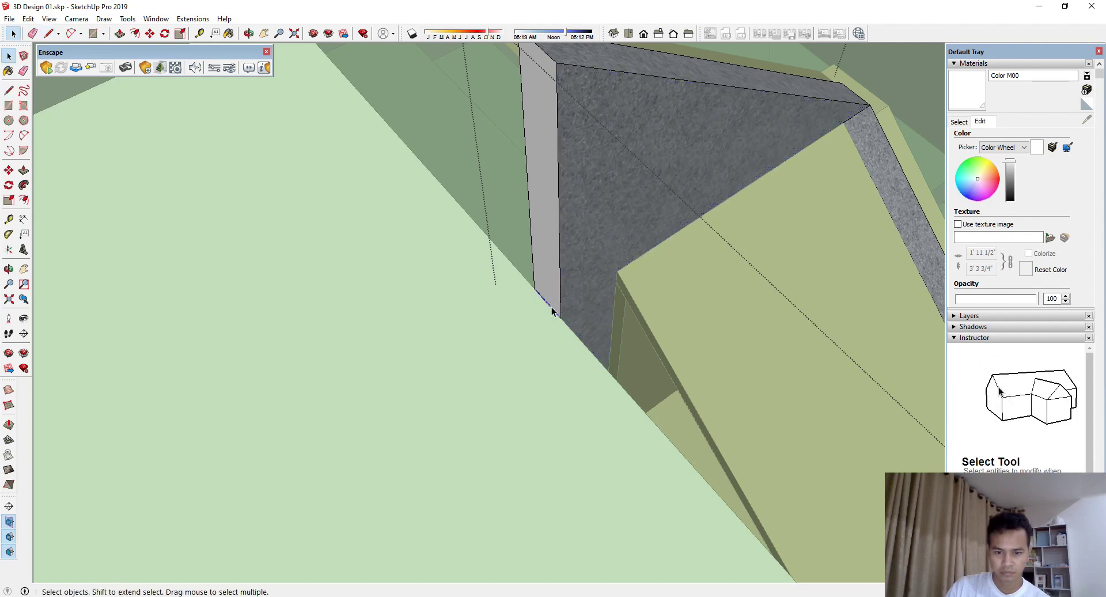
Step: Push/Pull the thin wall-end face outward to extend it into a post
key(p)
click(548, 284)
scroll(515, 292, down, 1)
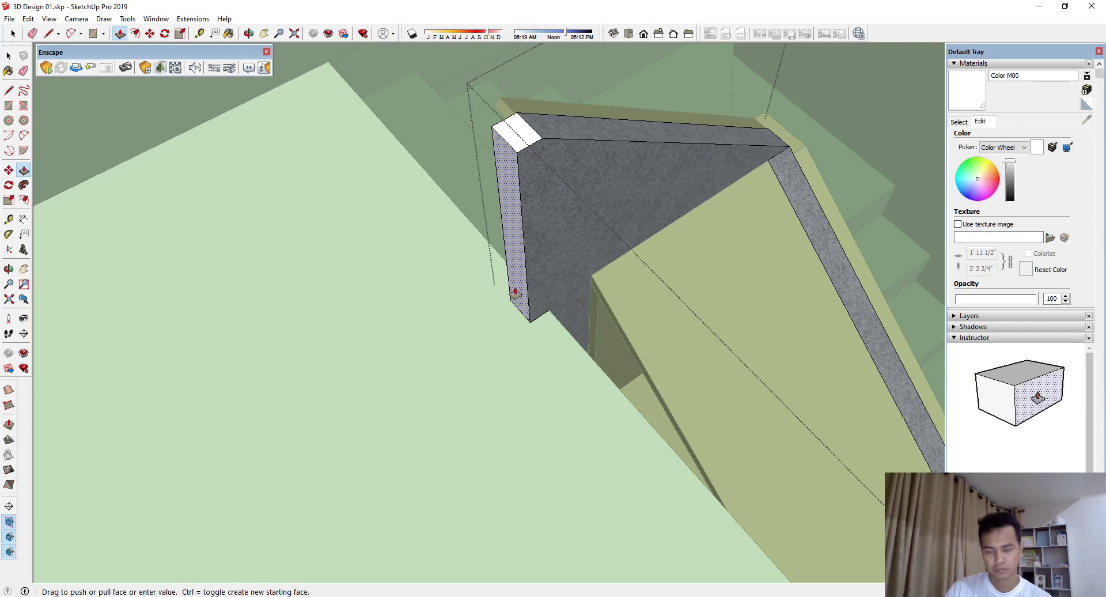
key(space)
key(t)
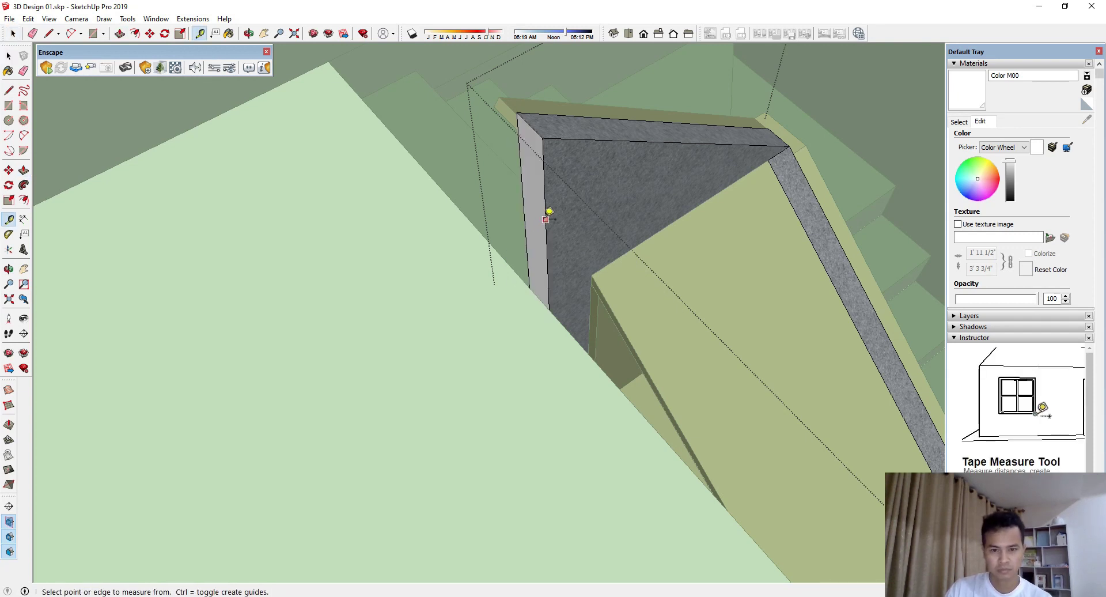
click(546, 219)
key(space)
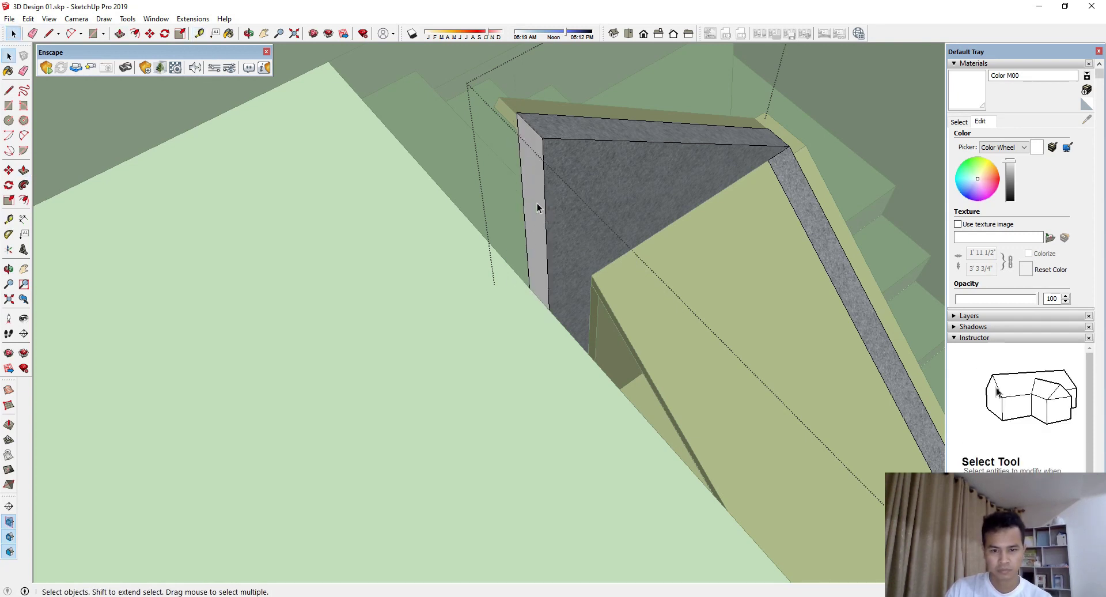
key(p)
mouse_move(537, 203)
mouse_down()
mouse_move(524, 213)
mouse_move(524, 296)
mouse_up()
key(space)
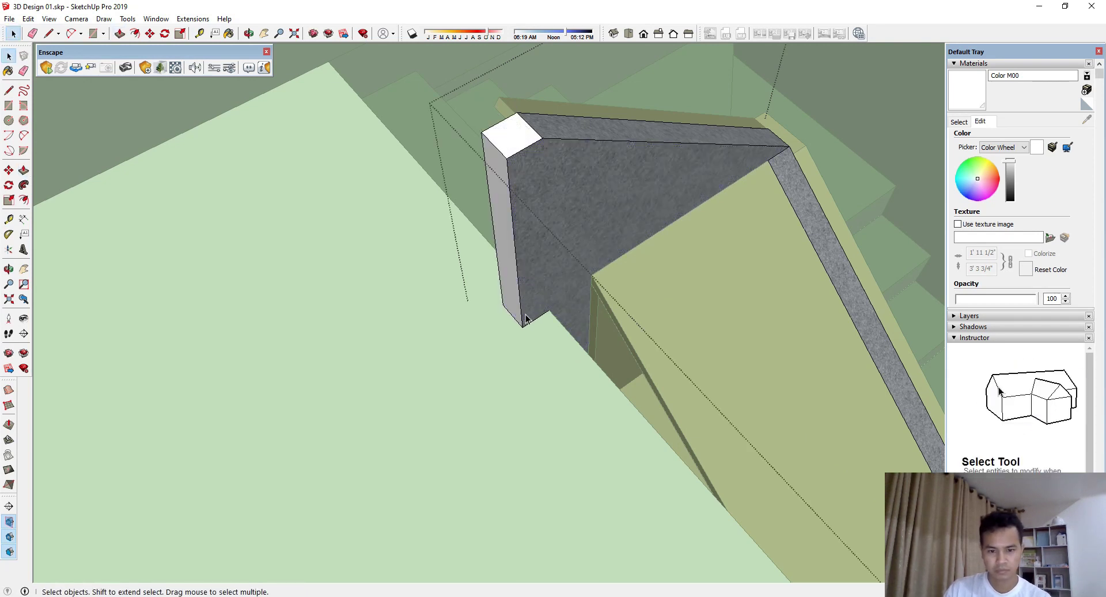
Step: Move the post's edge to widen it into a square post
key(m)
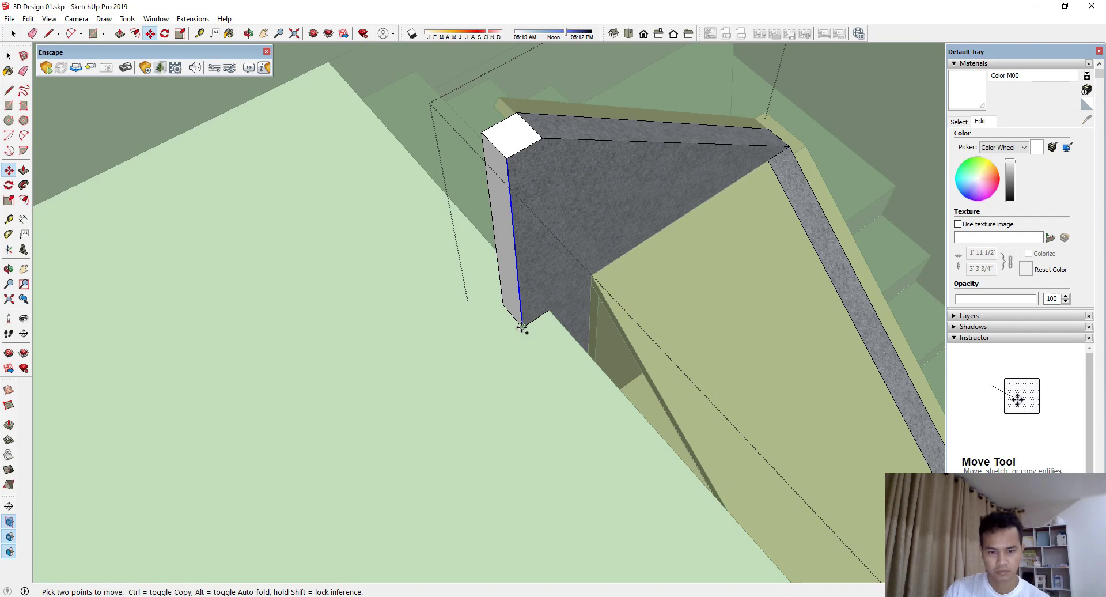
drag(522, 328, 537, 309)
key(space)
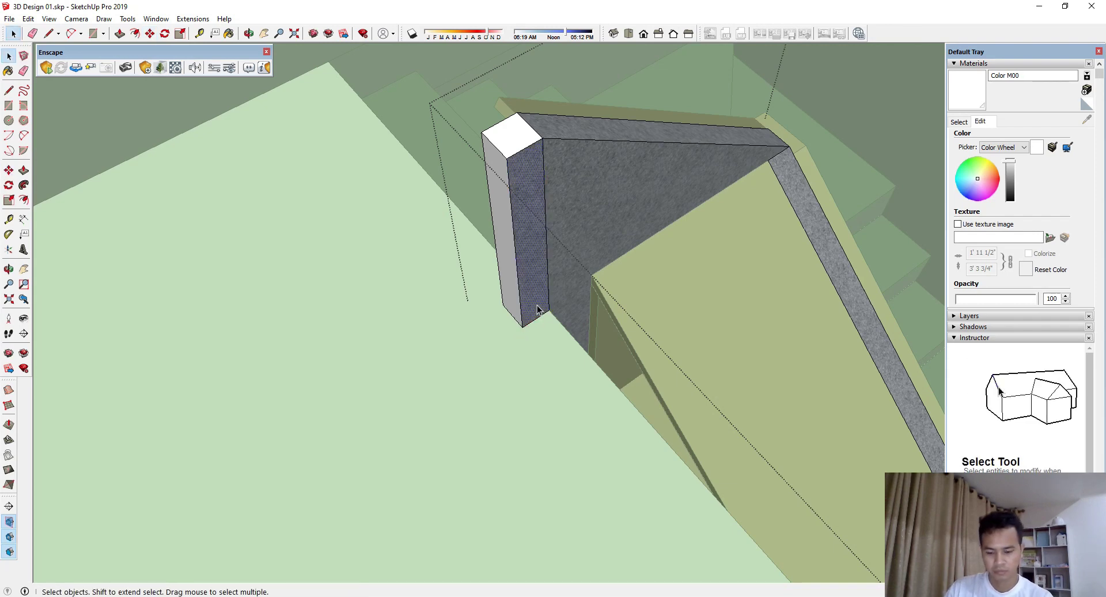
Step: Push/Pull the small white box to lengthen it to the right
key(p)
middle_drag(537, 310, 785, 423)
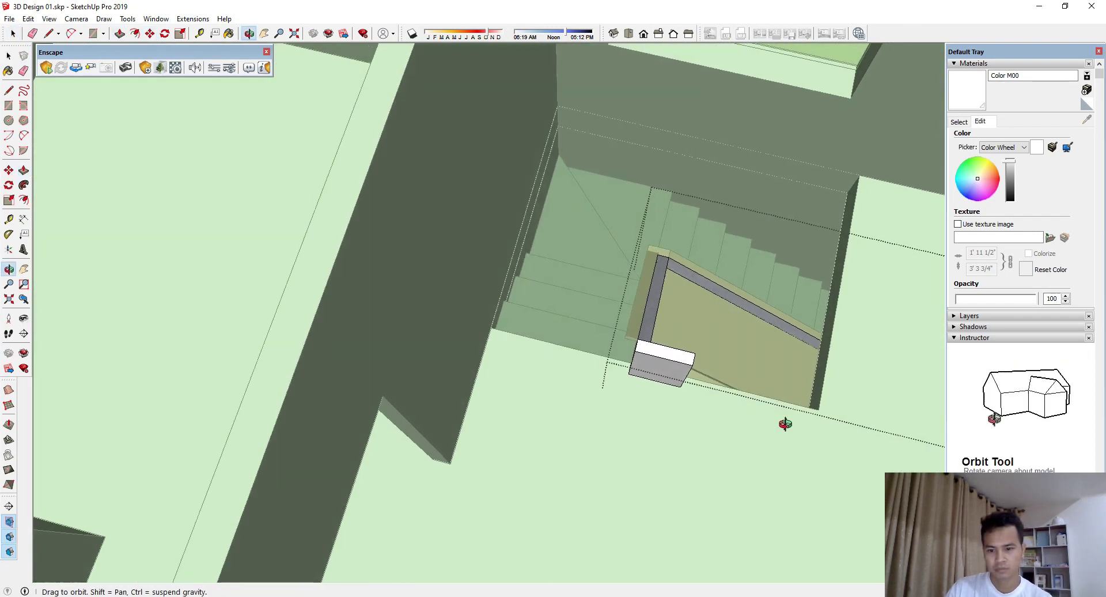
drag(689, 369, 819, 397)
mouse_move(828, 365)
middle_down()
mouse_move(304, 405)
mouse_move(320, 370)
middle_up()
scroll(304, 405, up, 2)
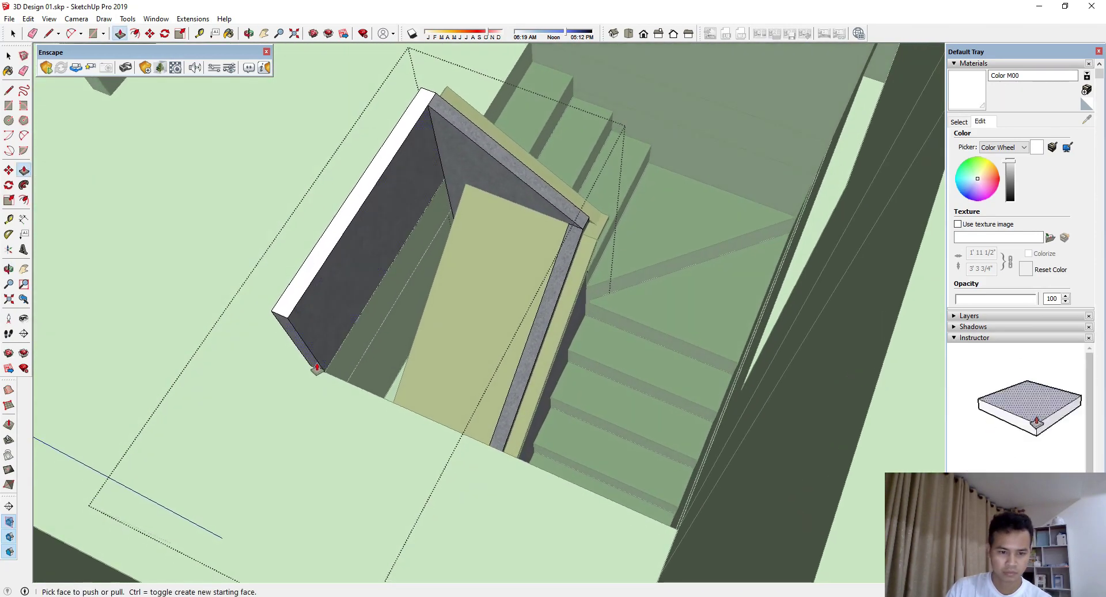
click(311, 372)
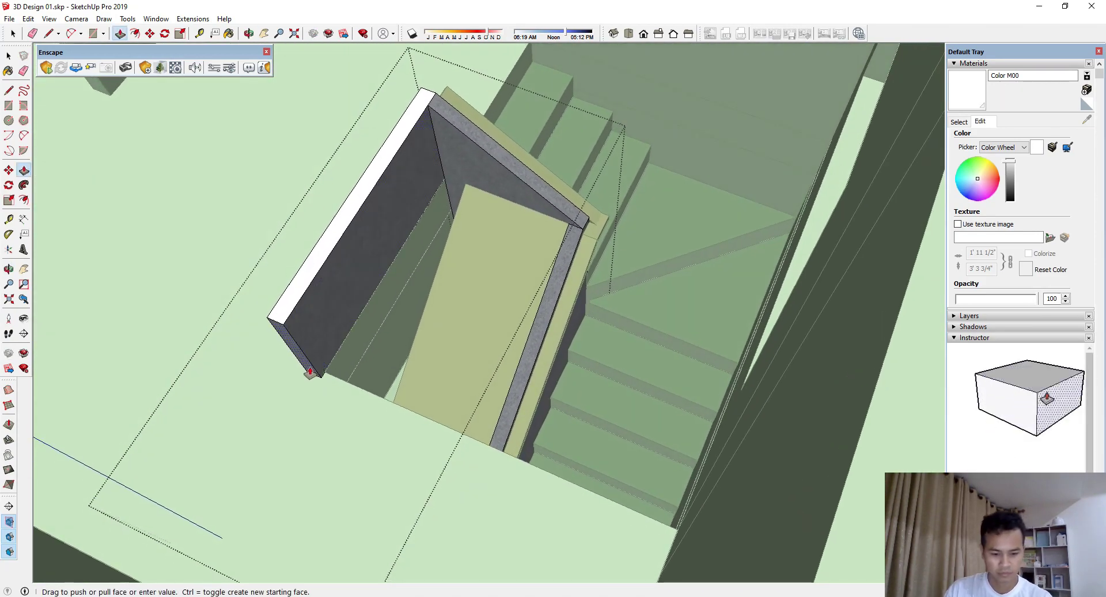
scroll(310, 371, up, 1)
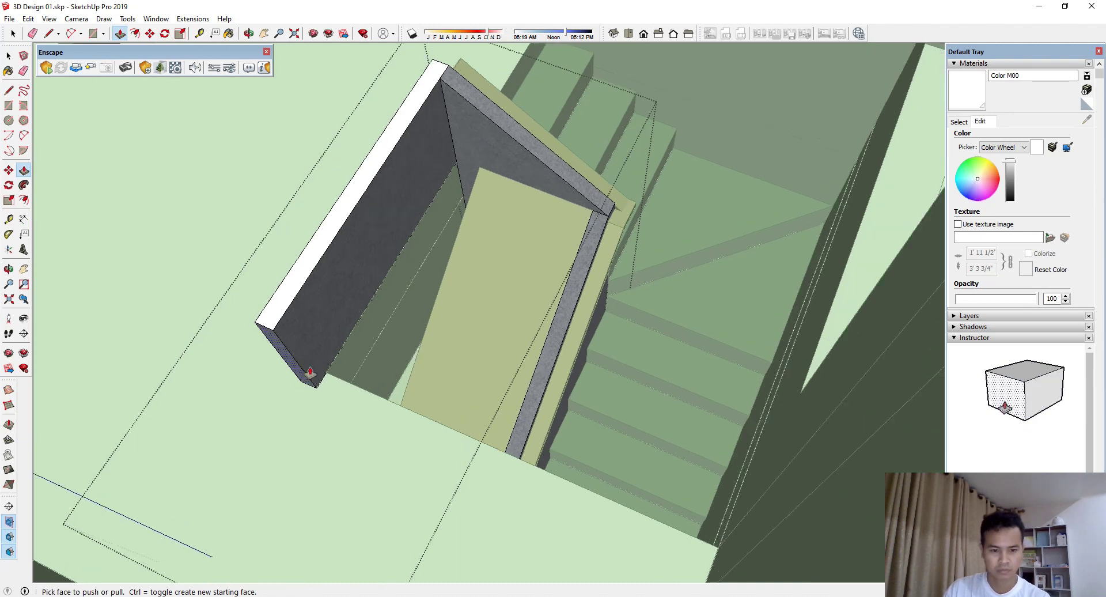
key(space)
Step: Copy the wall's bottom edge inward by the wall thickness
key(m)
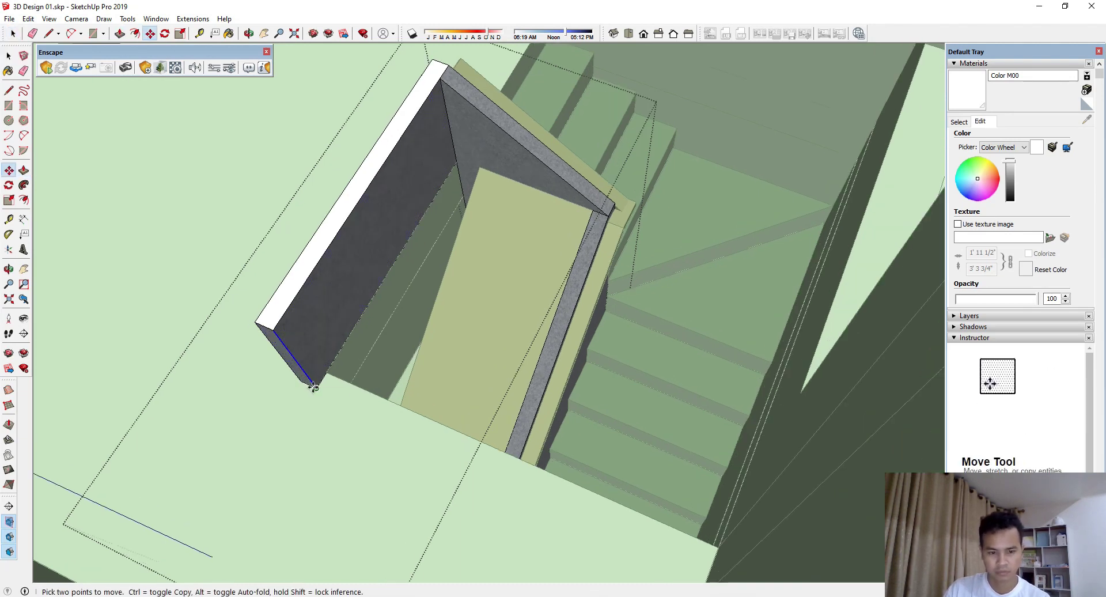
key(ctrl)
click(316, 385)
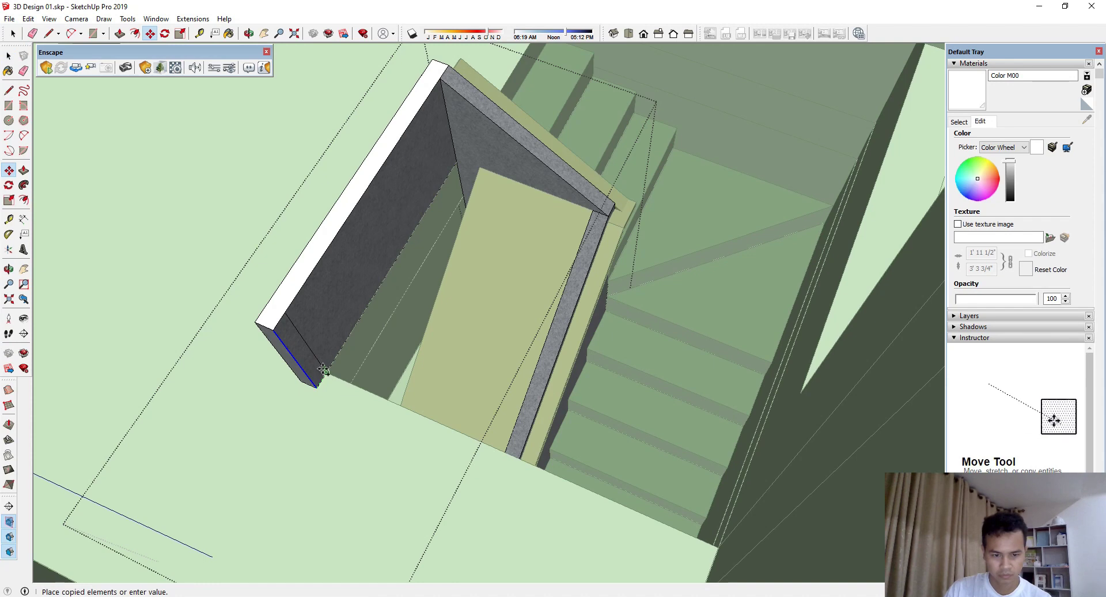
click(323, 371)
key(space)
Step: Push/Pull the new end face to extrude the L-shaped return wall
key(p)
click(312, 372)
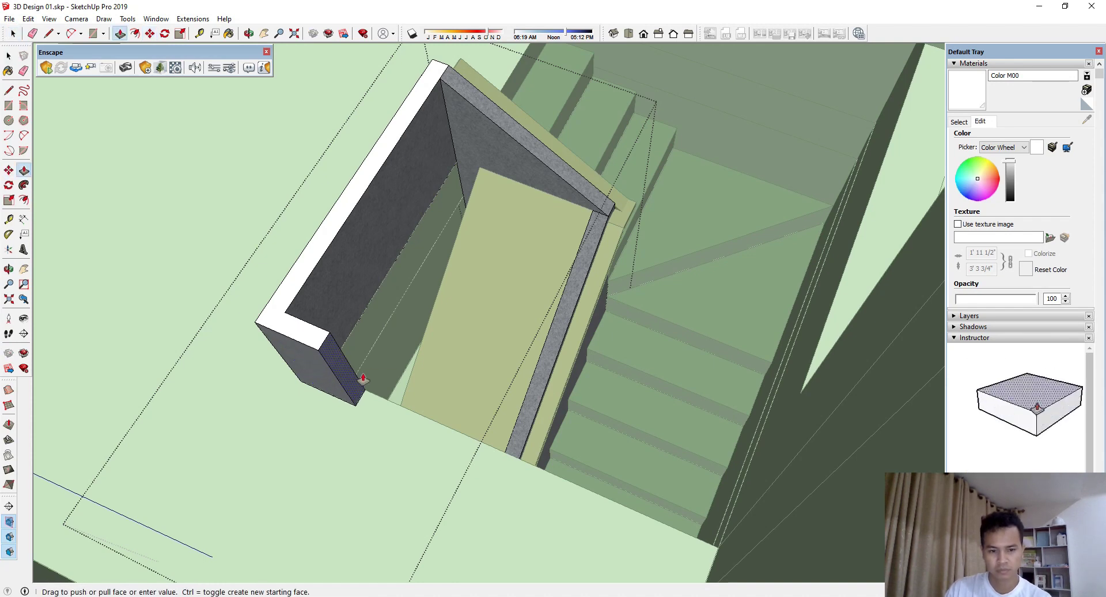
click(372, 378)
middle_drag(372, 378, 870, 400)
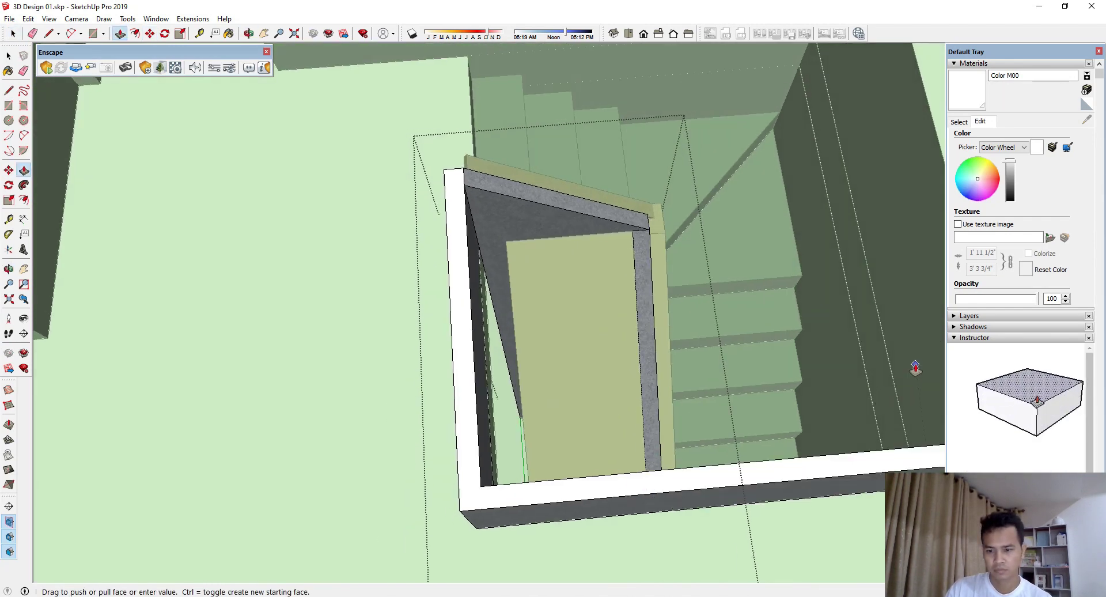
mouse_move(492, 365)
middle_down()
mouse_move(574, 342)
mouse_move(747, 330)
middle_up()
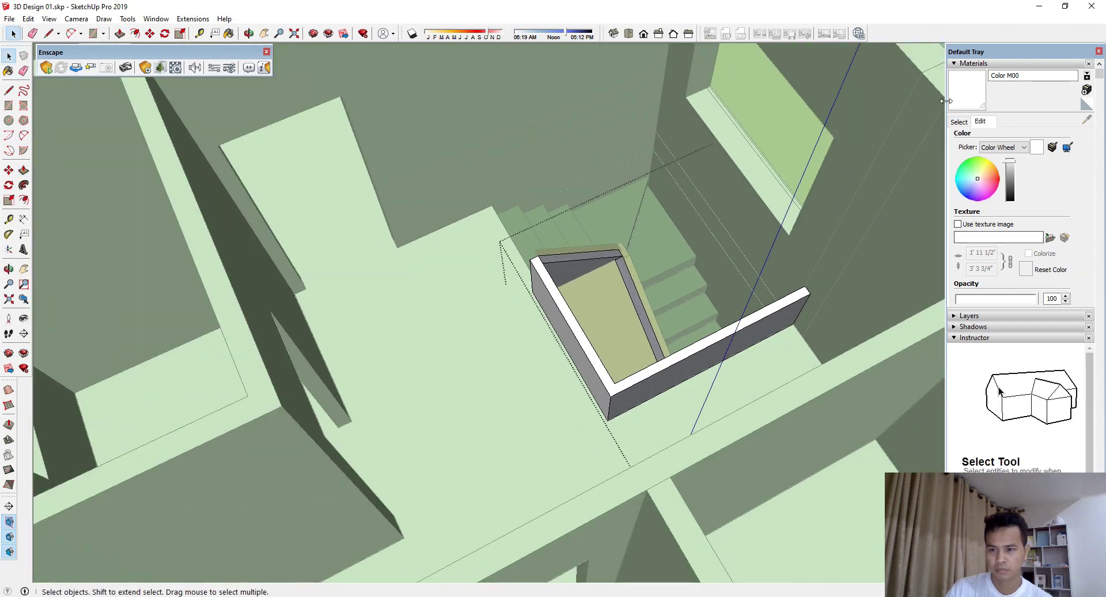
Step: Sample Blacktop Old 01 from the stair and paint the white L-shaped wall with it
click(981, 92)
scroll(645, 225, up, 2)
scroll(645, 225, up, 2)
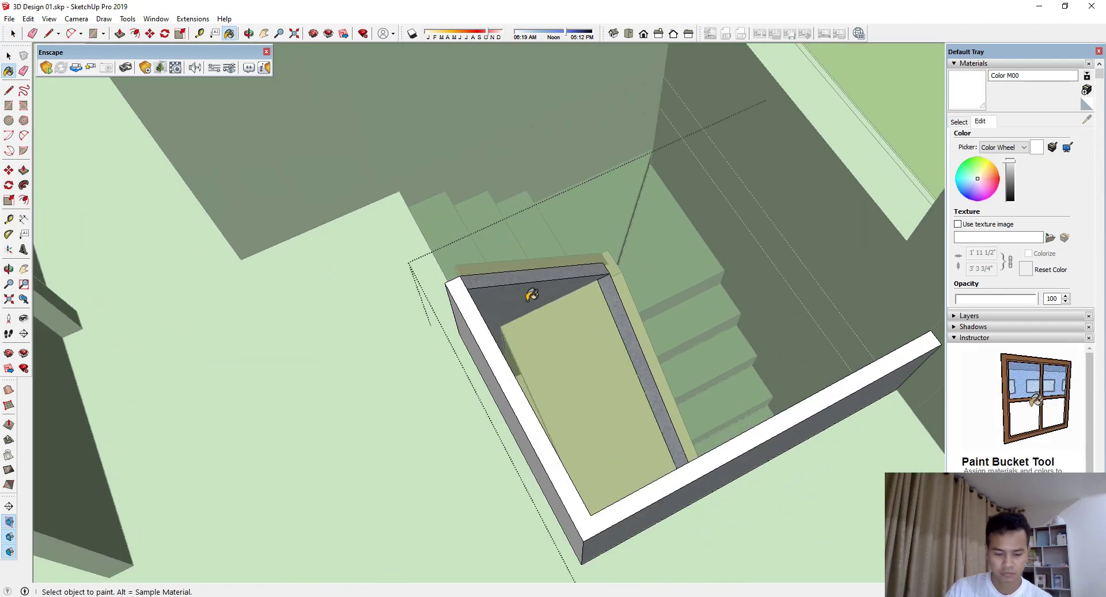
alt+click(527, 300)
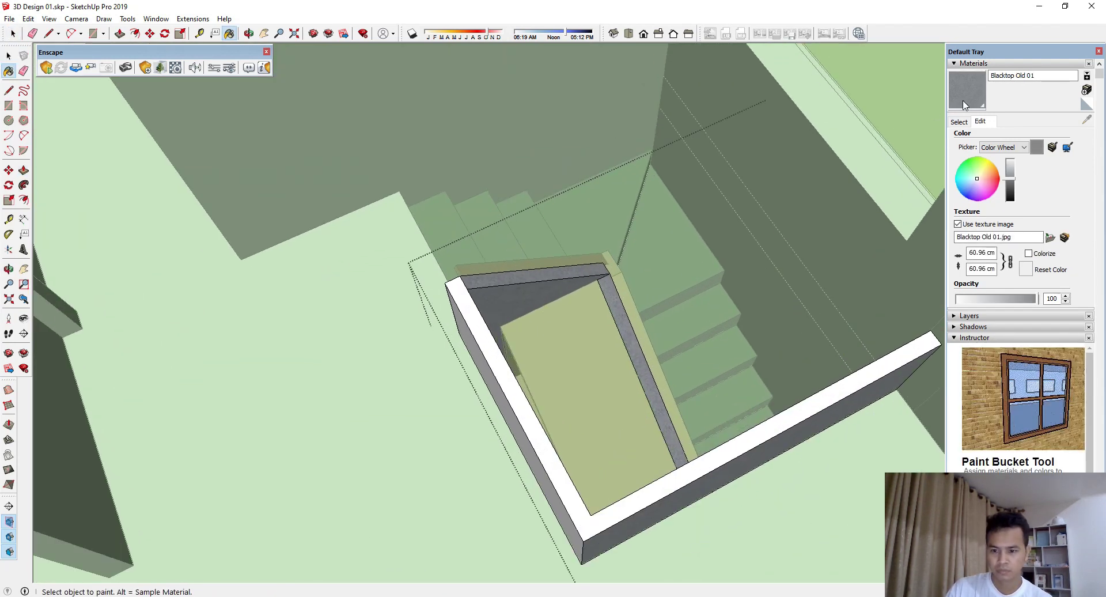
click(912, 360)
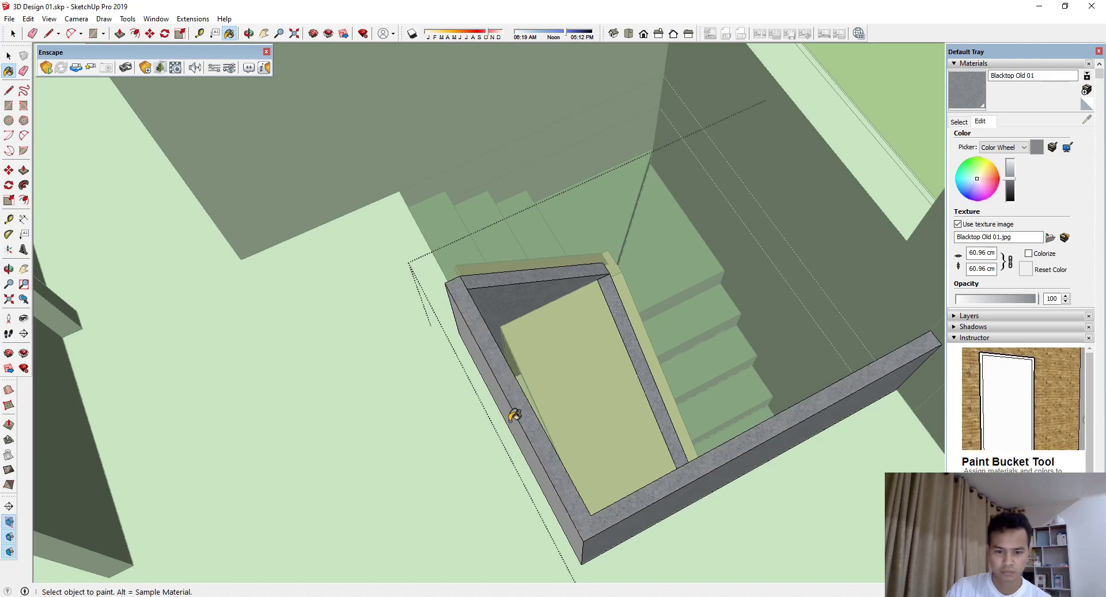
mouse_move(513, 414)
middle_down()
mouse_move(539, 413)
mouse_move(494, 354)
mouse_move(425, 420)
mouse_move(346, 435)
middle_up()
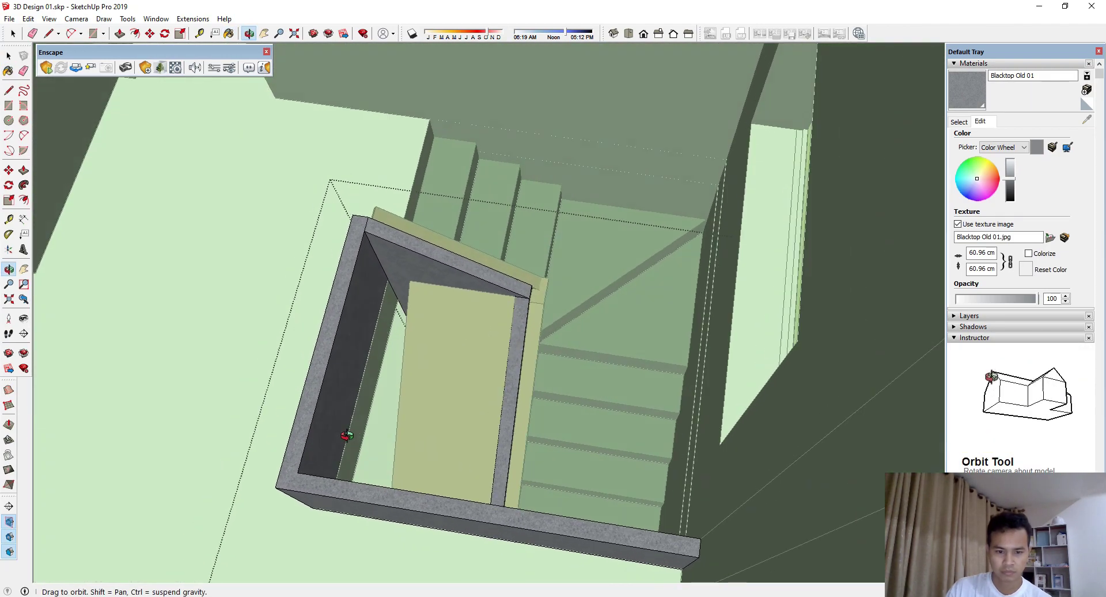
scroll(392, 409, down, 3)
middle_drag(432, 387, 495, 404)
scroll(501, 420, down, 2)
Step: Enter the stair group from its side and select the wooden beam's face
key(space)
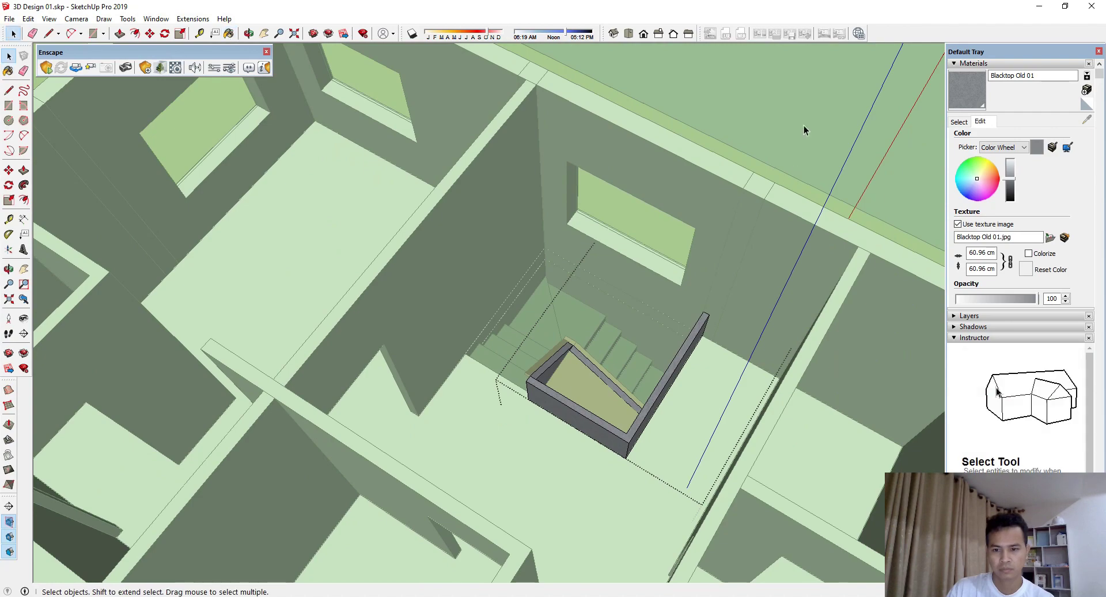
scroll(565, 385, up, 3)
middle_drag(564, 384, 689, 408)
scroll(679, 326, up, 2)
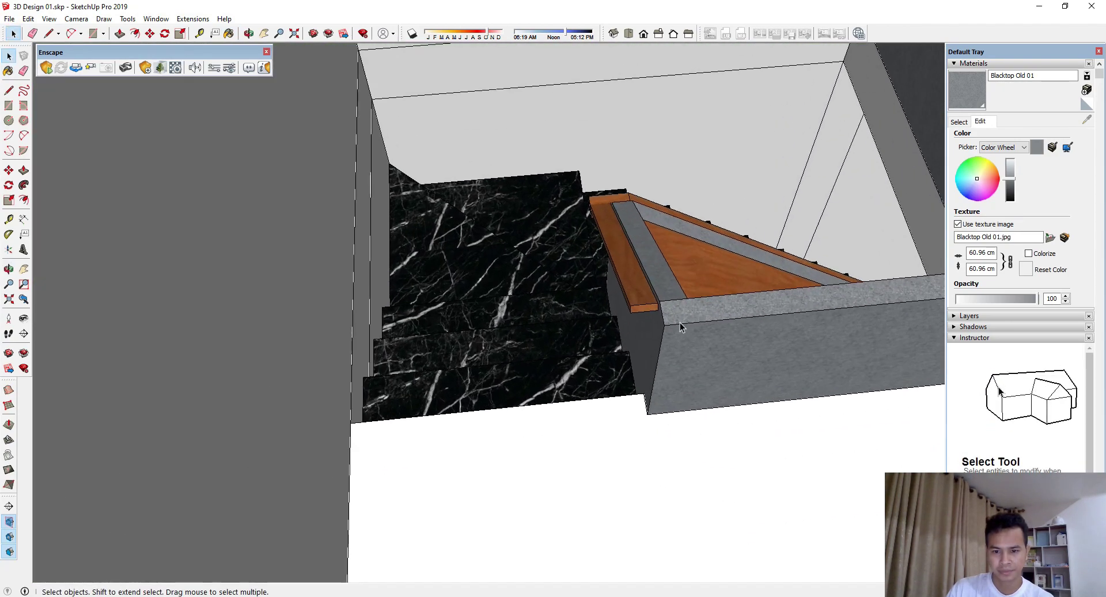
mouse_move(680, 322)
middle_down()
mouse_move(647, 309)
mouse_move(711, 232)
mouse_move(680, 173)
middle_up()
scroll(675, 182, up, 3)
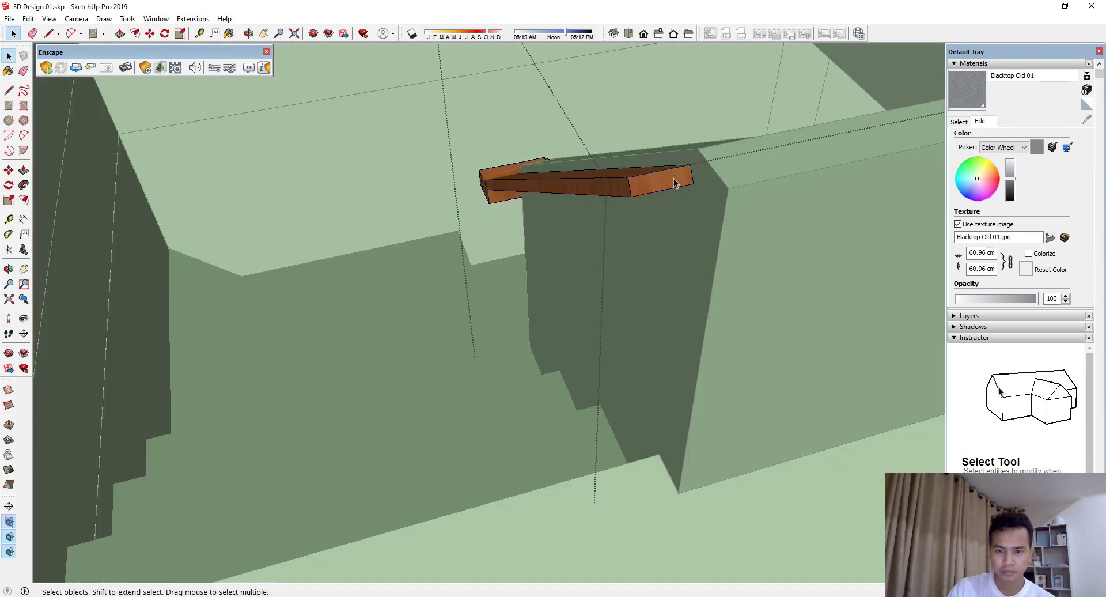
click(675, 182)
scroll(675, 182, up, 1)
double_click(677, 181)
click(688, 180)
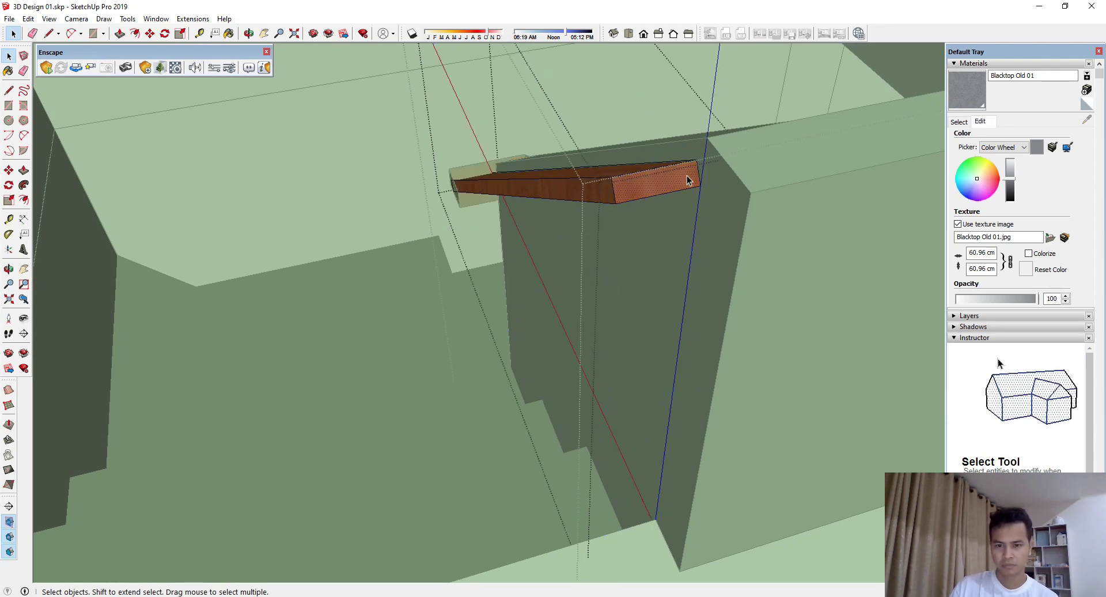
Step: Measure near the beam's end corner with the Tape Measure to leave a guide line
mouse_move(689, 180)
middle_down()
mouse_move(893, 296)
mouse_move(866, 203)
mouse_move(790, 210)
middle_up()
key(t)
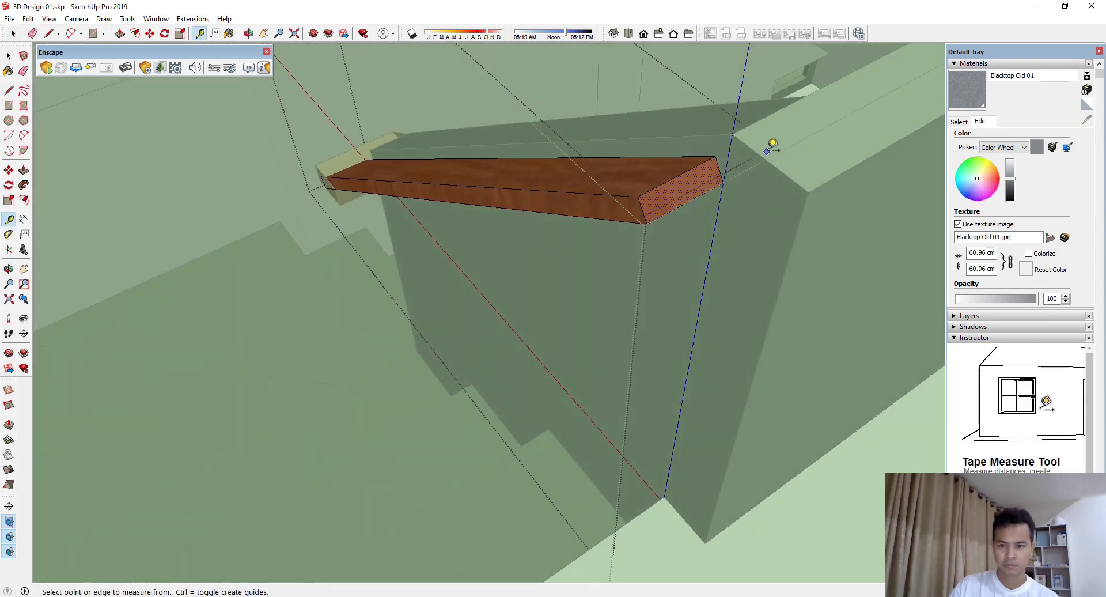
click(761, 173)
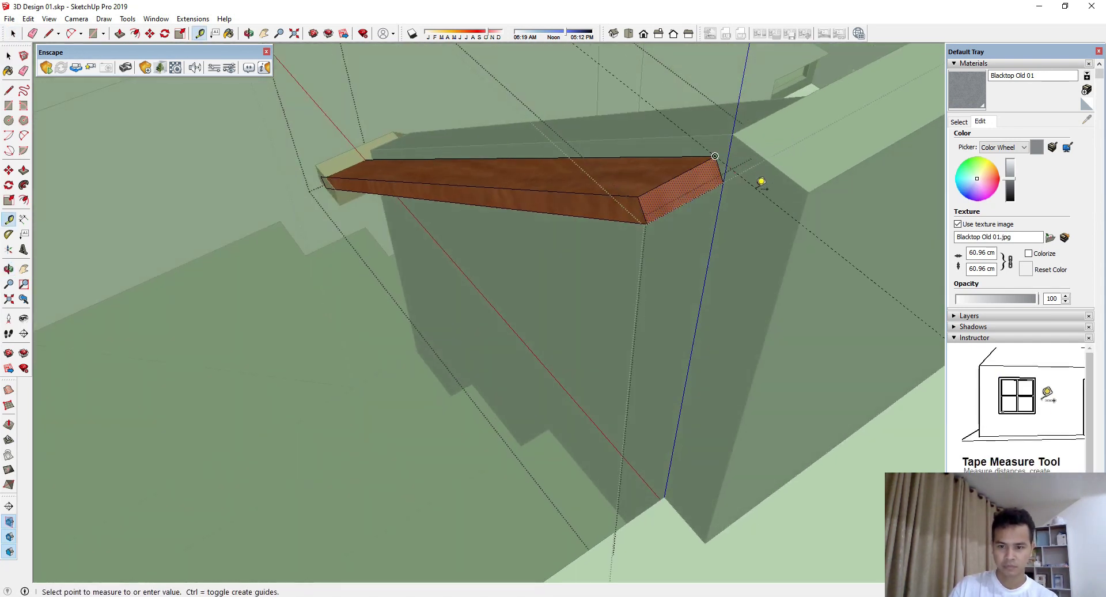
click(760, 187)
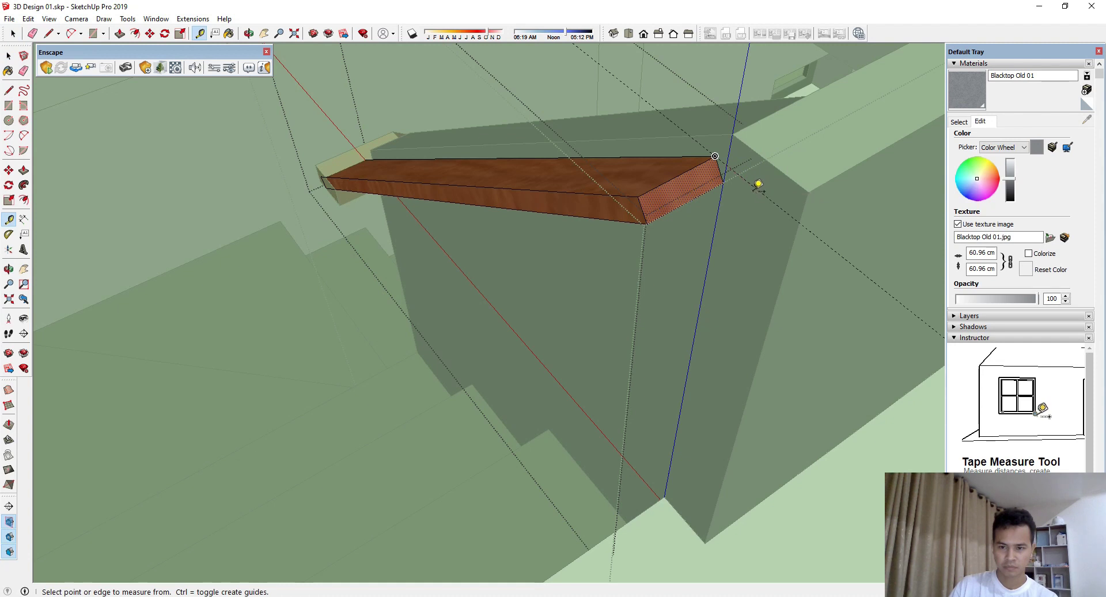
scroll(766, 215, up, 1)
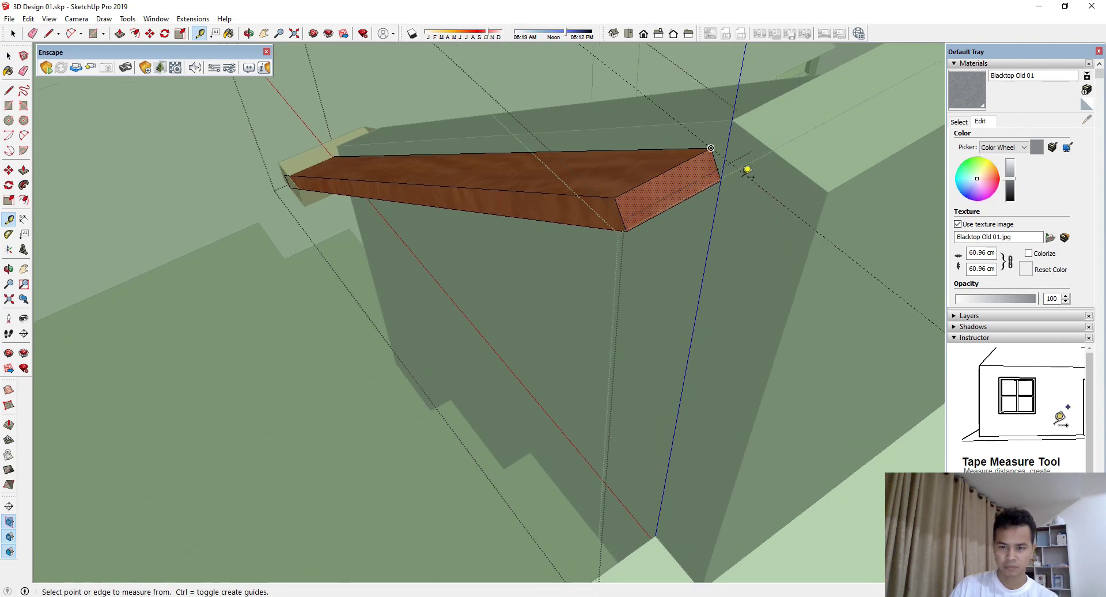
click(742, 174)
Step: Measure along the wooden beam up to its upper end
key(space)
key(t)
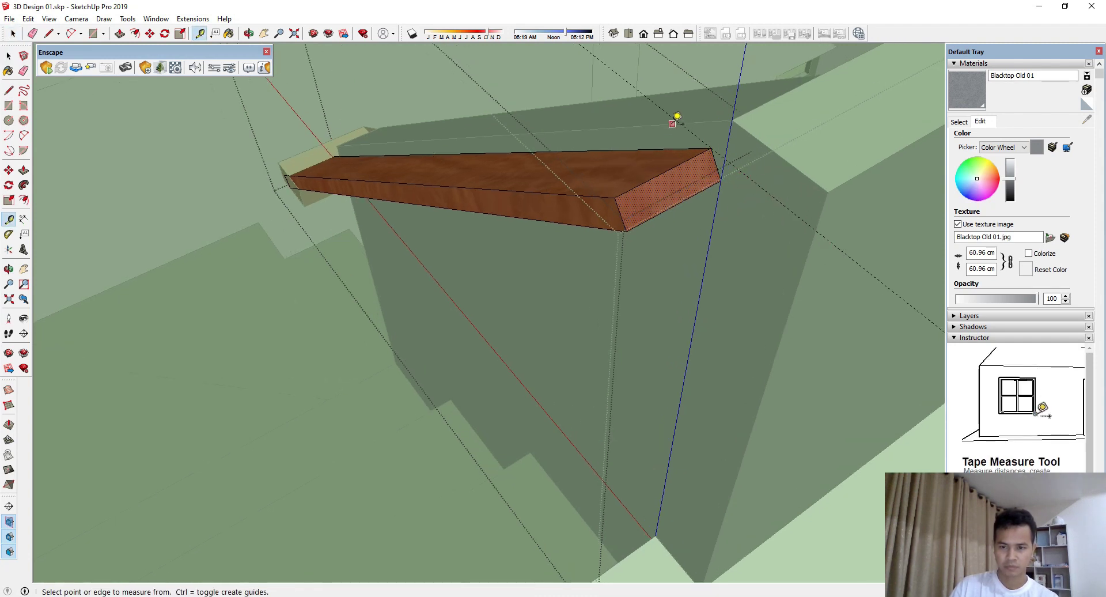
middle_drag(707, 183, 757, 206)
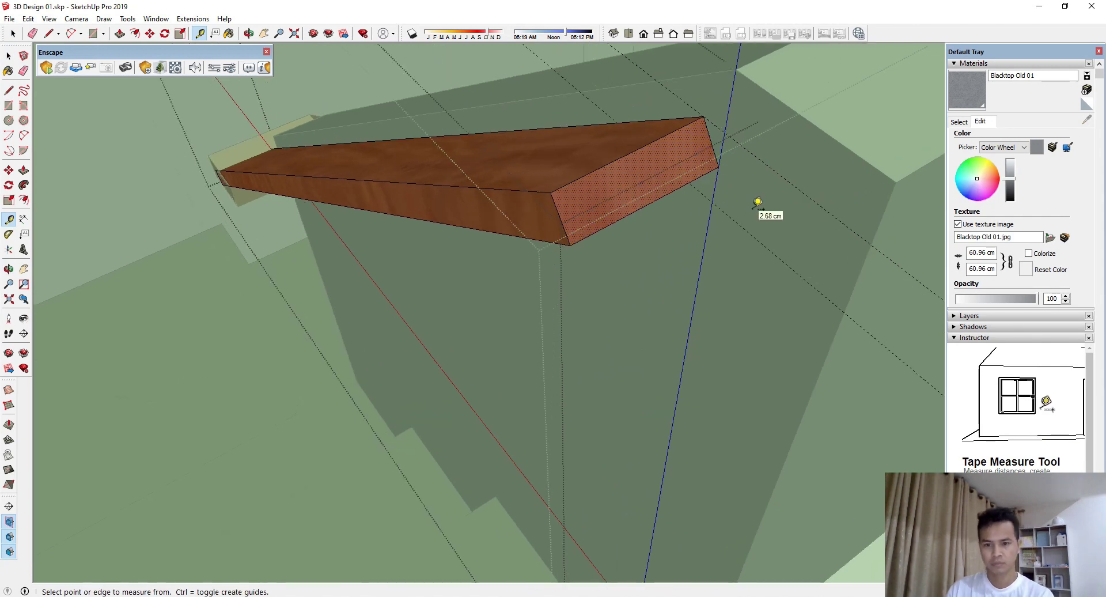
mouse_move(758, 205)
middle_down()
mouse_move(628, 279)
mouse_move(708, 163)
mouse_move(755, 203)
mouse_move(643, 121)
middle_up()
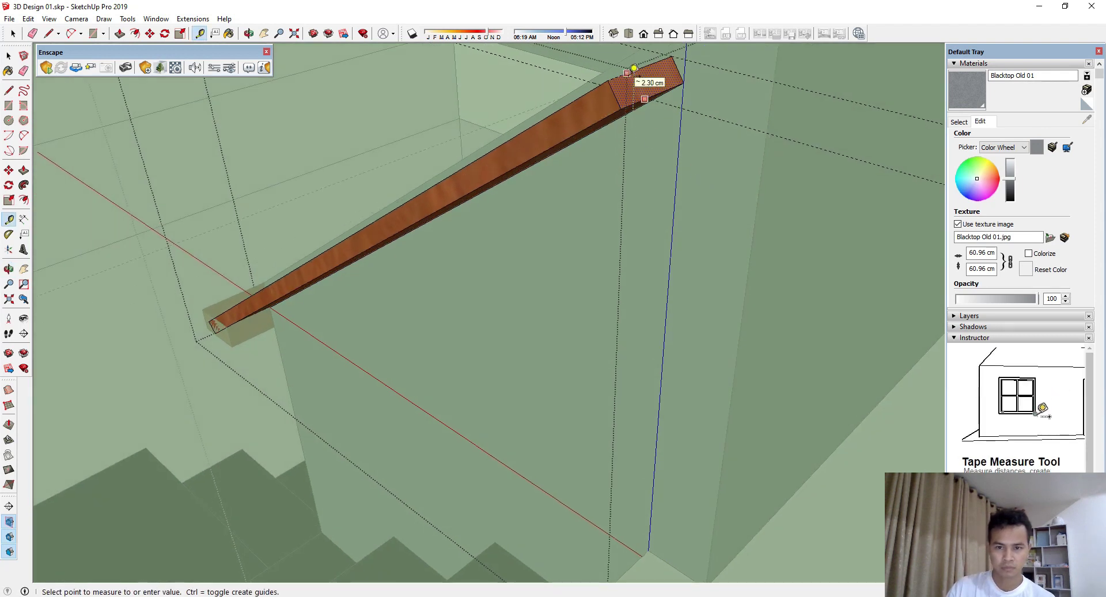
click(669, 91)
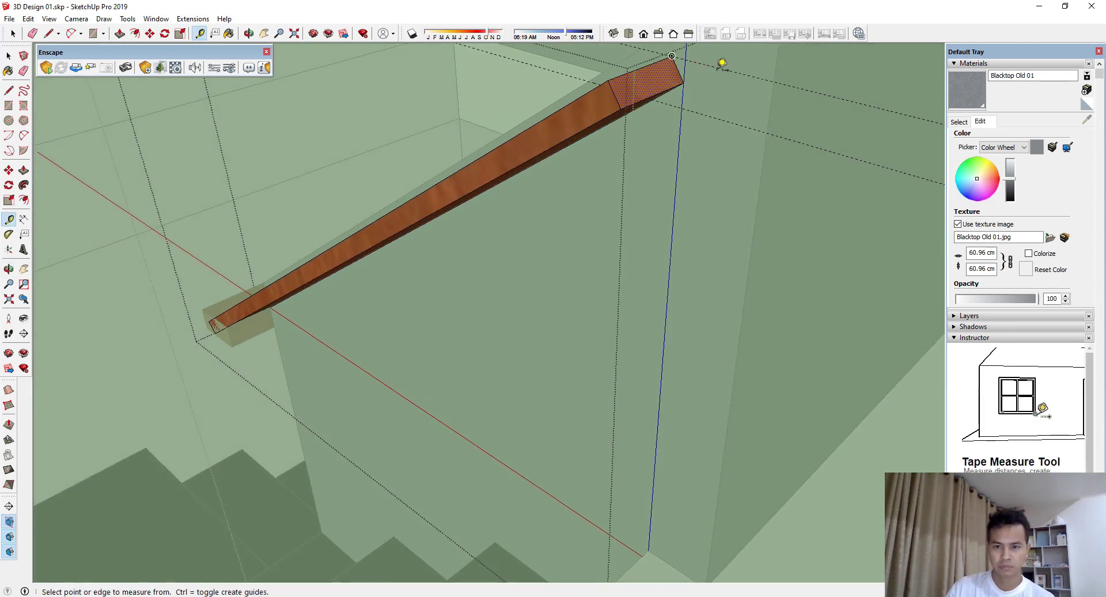
key(space)
Step: Begin another Tape Measure guide from the beam's top corner
middle_drag(585, 205, 505, 205)
key(r)
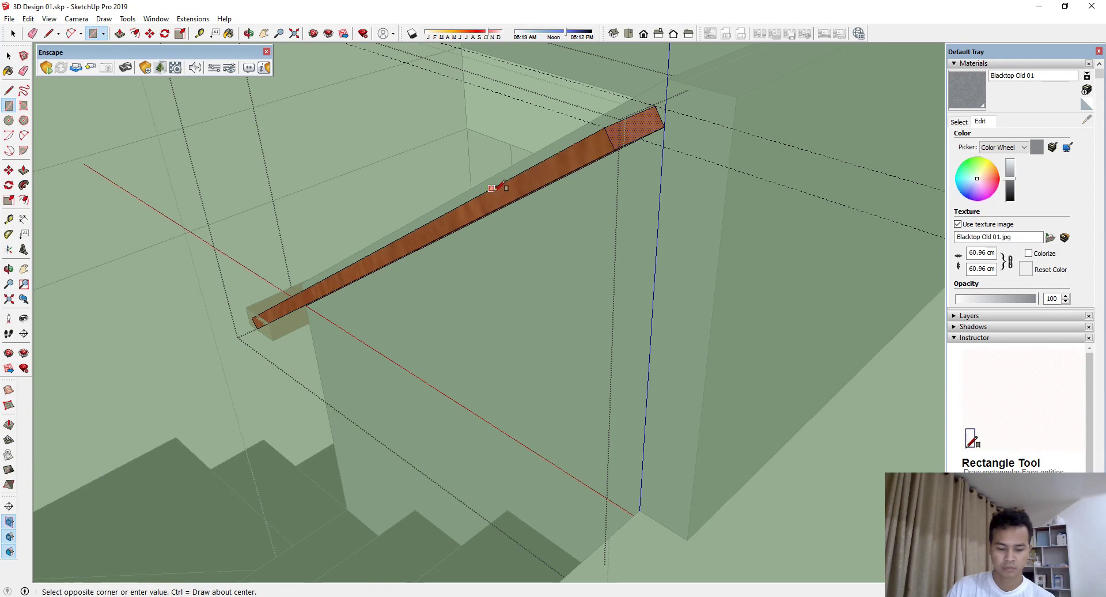
key(t)
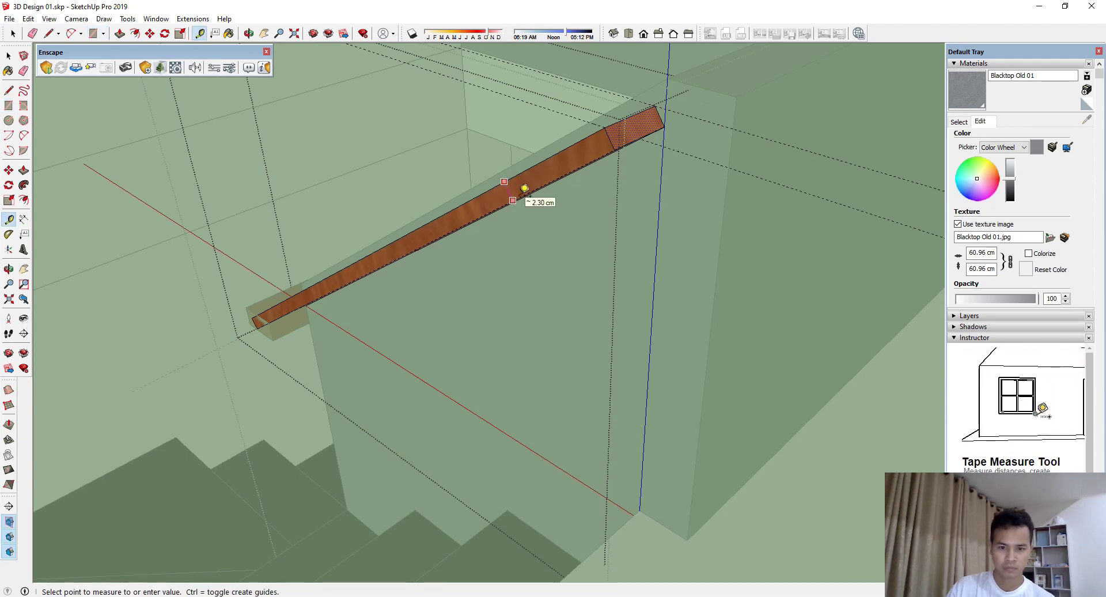
key(space)
key(t)
mouse_move(720, 109)
middle_down()
mouse_move(641, 217)
mouse_move(689, 277)
mouse_move(456, 350)
mouse_move(684, 286)
mouse_move(637, 227)
mouse_move(699, 257)
mouse_move(657, 113)
mouse_move(652, 140)
middle_up()
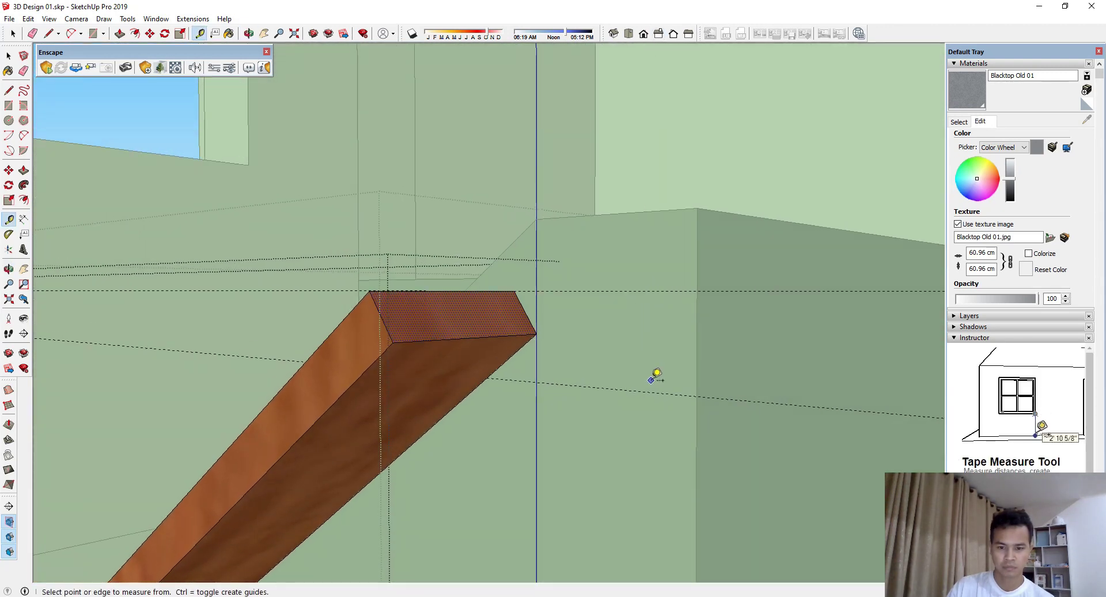
click(219, 291)
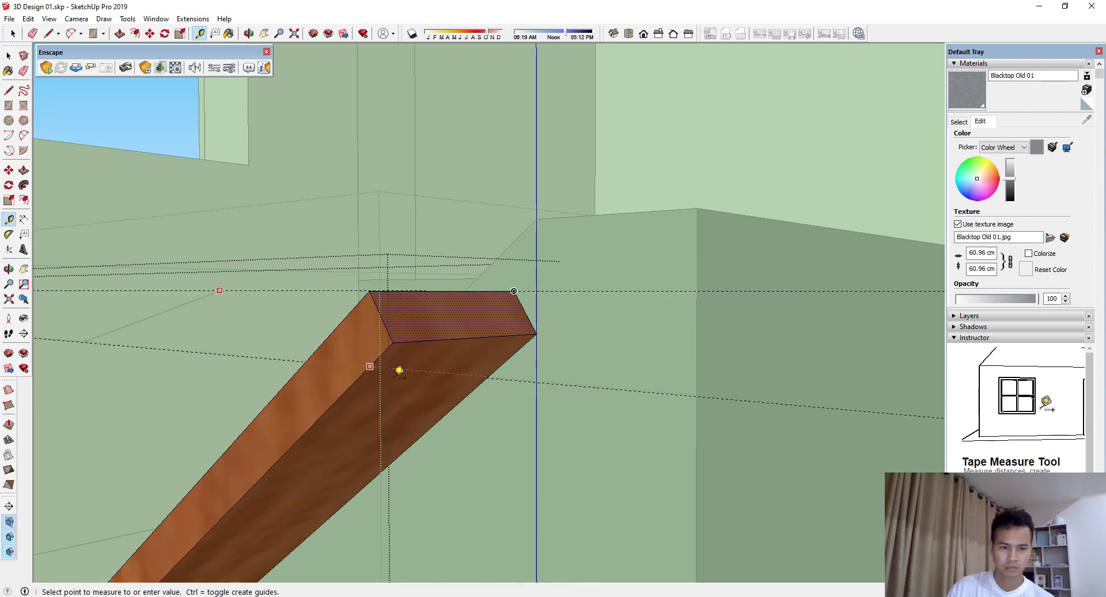
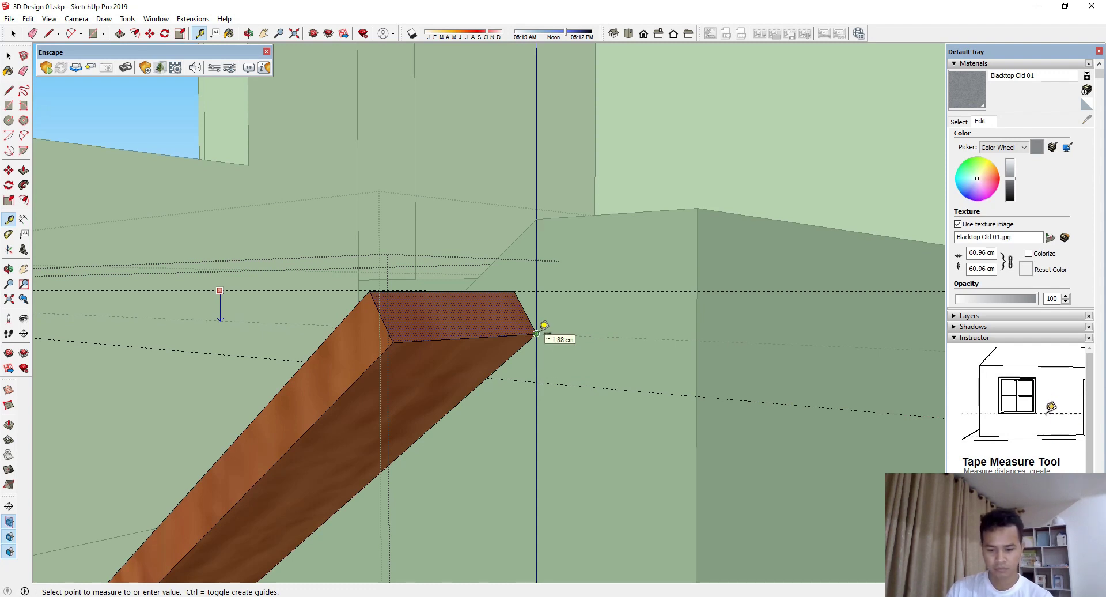
Step: Place a guide 1.88 cm from the beam edge and outline a face from the beam's top corner
click(536, 333)
key(space)
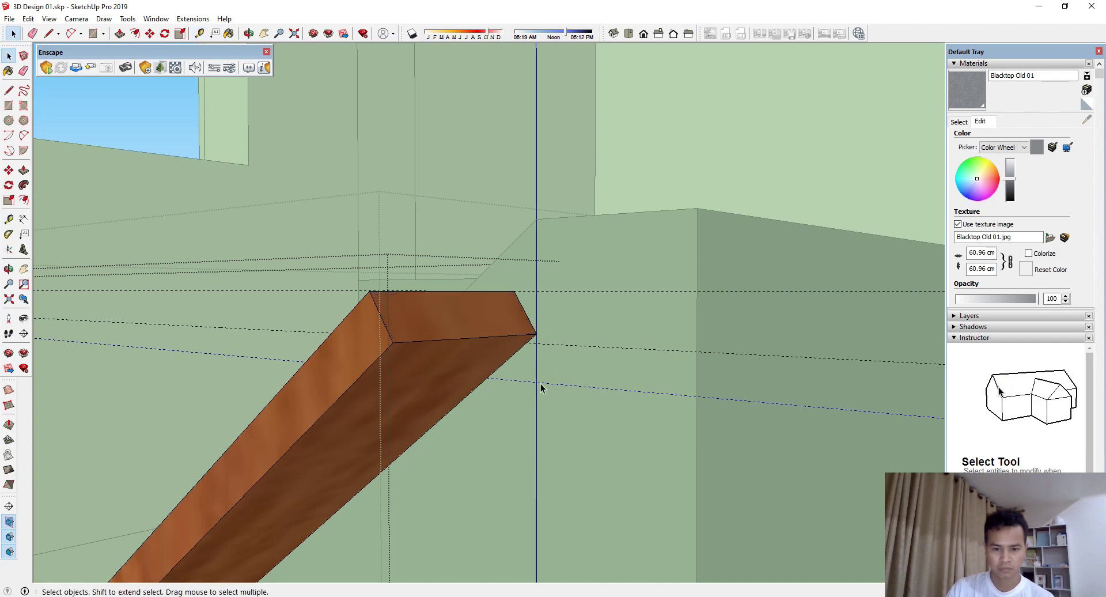
middle_click(615, 384)
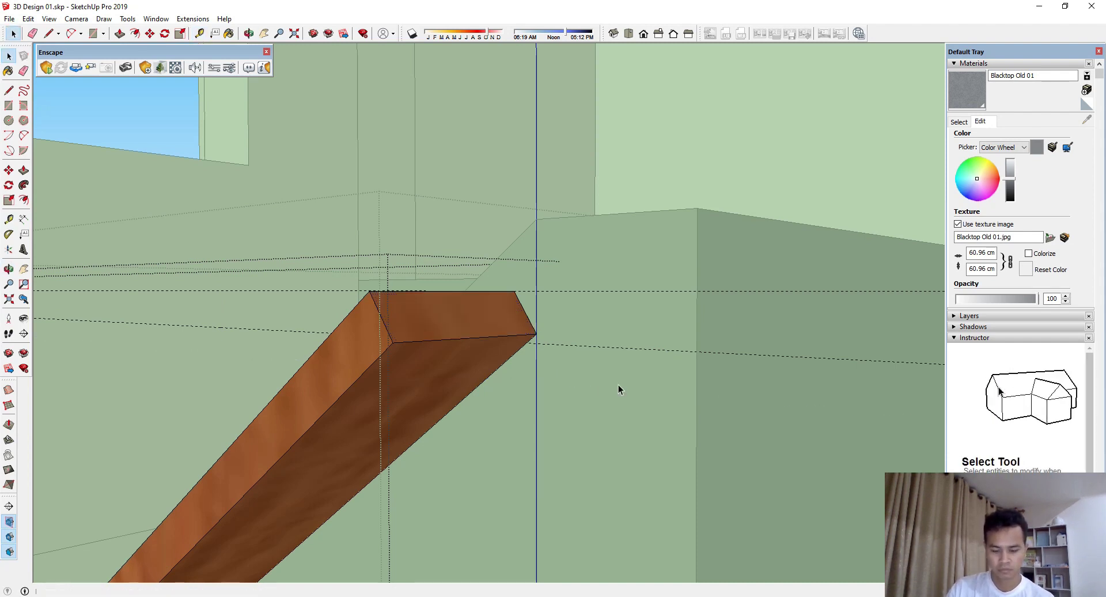
key(l)
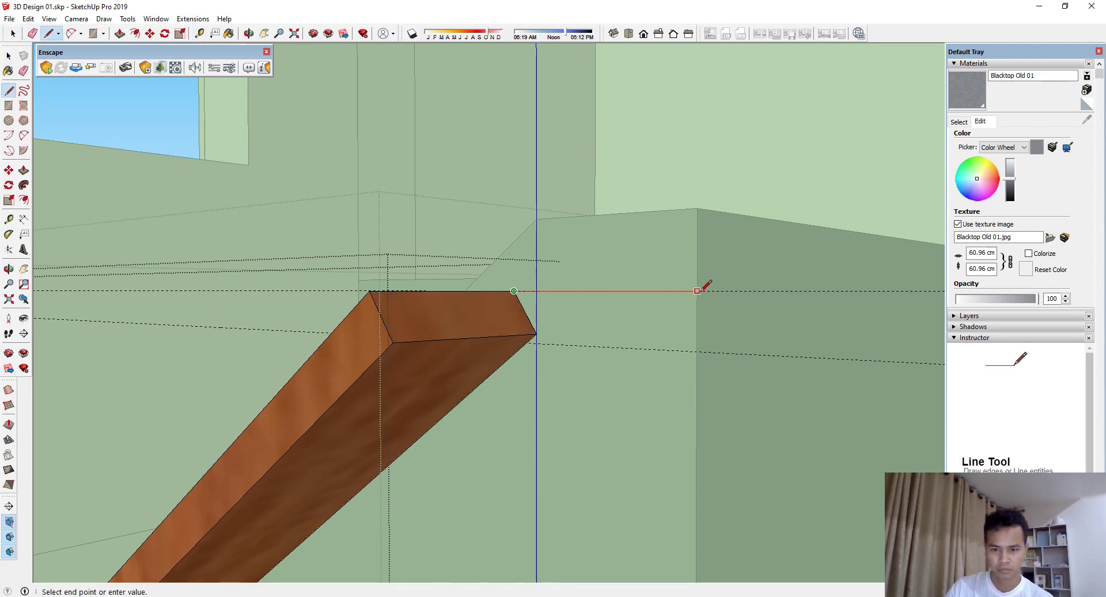
click(697, 291)
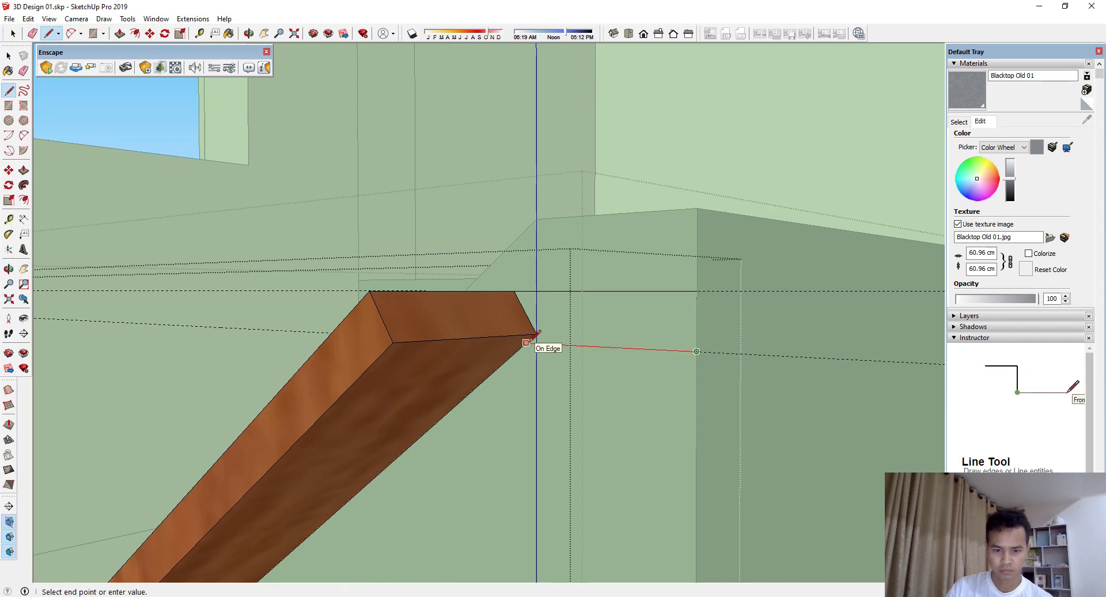
click(526, 342)
middle_drag(605, 340, 565, 307)
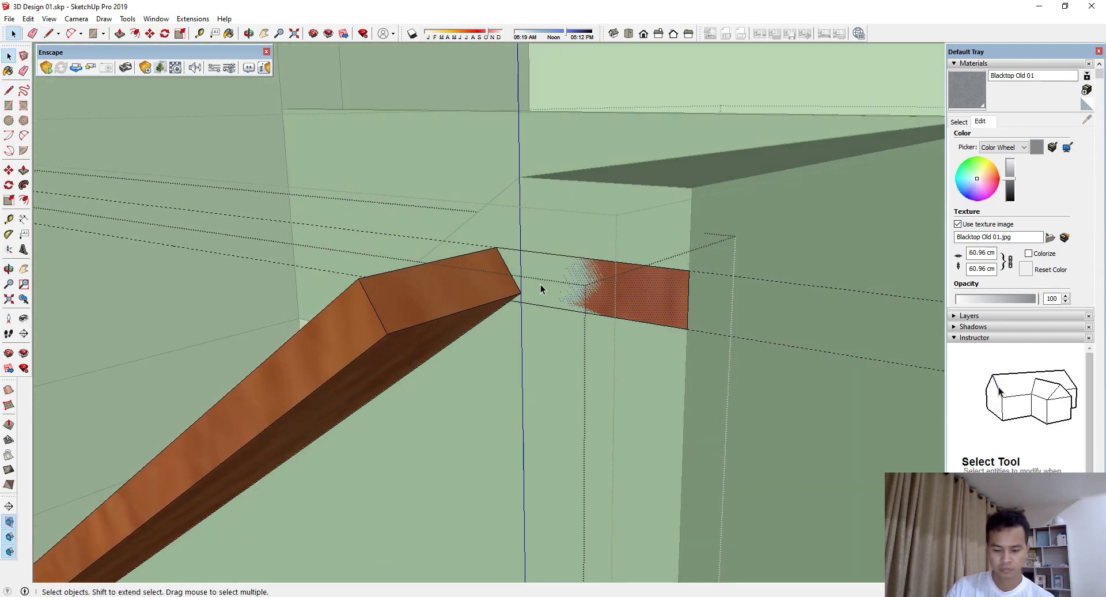
Step: Push/Pull the outlined face out into a thick block toward the wall
key(p)
drag(524, 285, 363, 288)
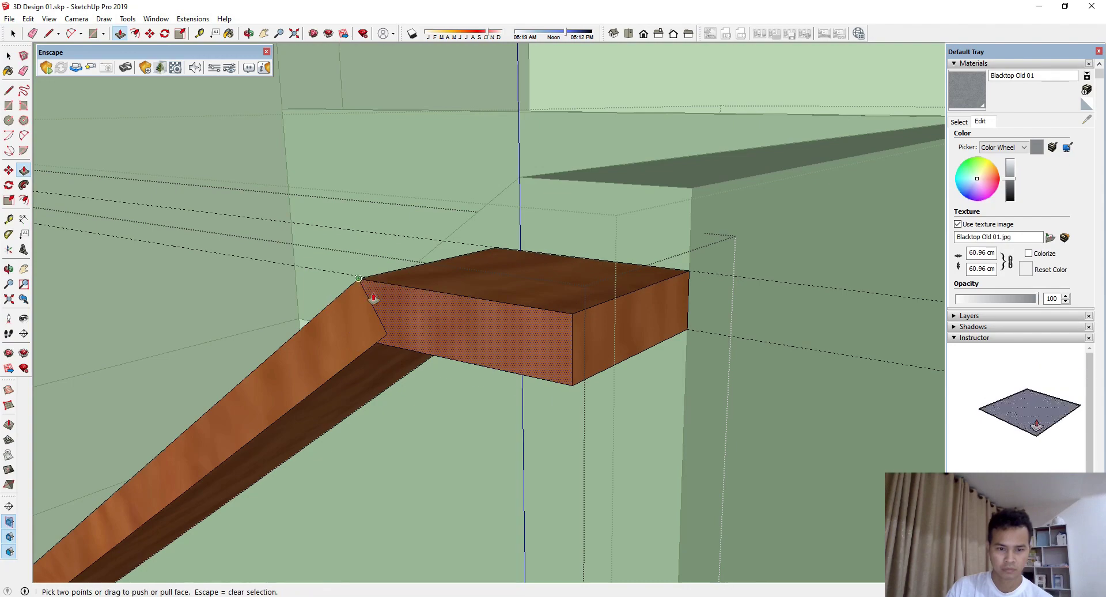
mouse_move(371, 298)
middle_down()
mouse_move(706, 234)
mouse_move(718, 261)
mouse_move(649, 278)
middle_up()
mouse_move(409, 291)
middle_down()
mouse_move(452, 267)
mouse_move(407, 284)
middle_up()
middle_drag(415, 321, 469, 320)
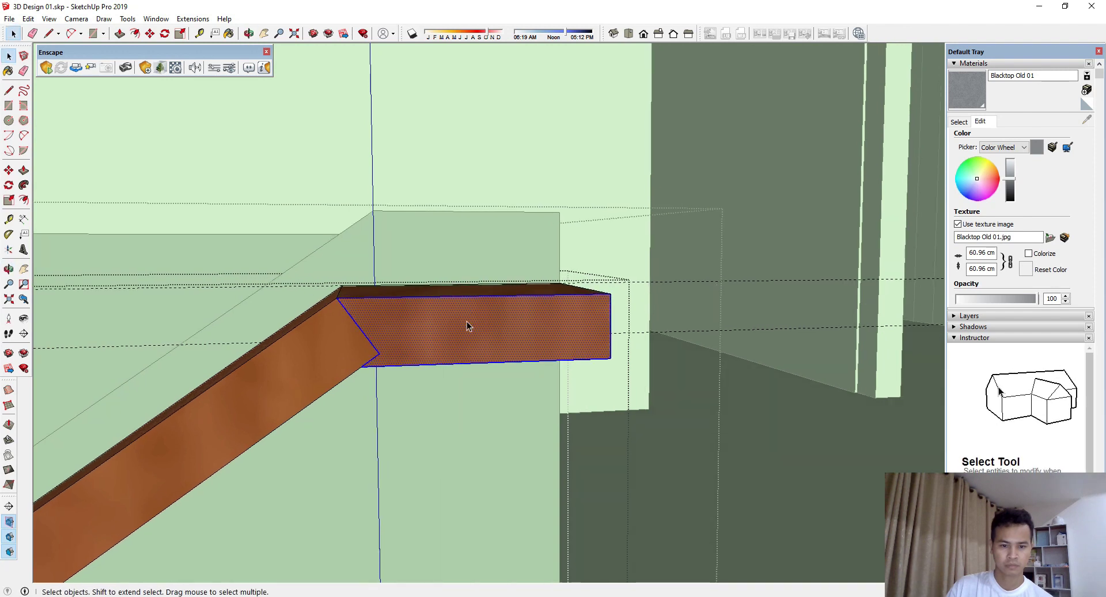
Step: Delete the horizontal block from the top of the sloped beam
click(467, 321)
key(Delete)
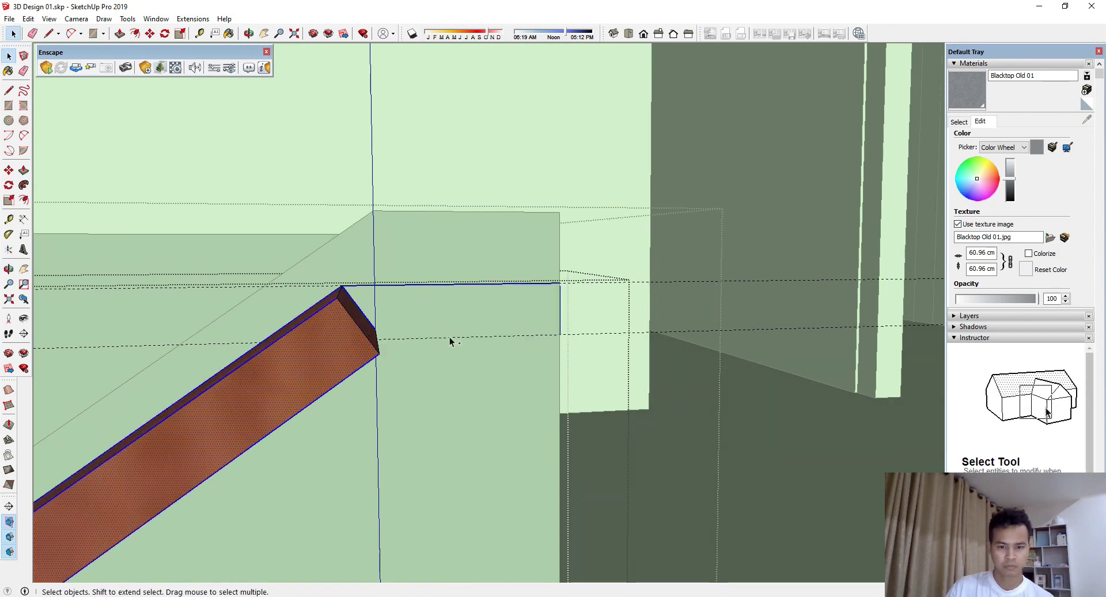
middle_drag(535, 319, 501, 279)
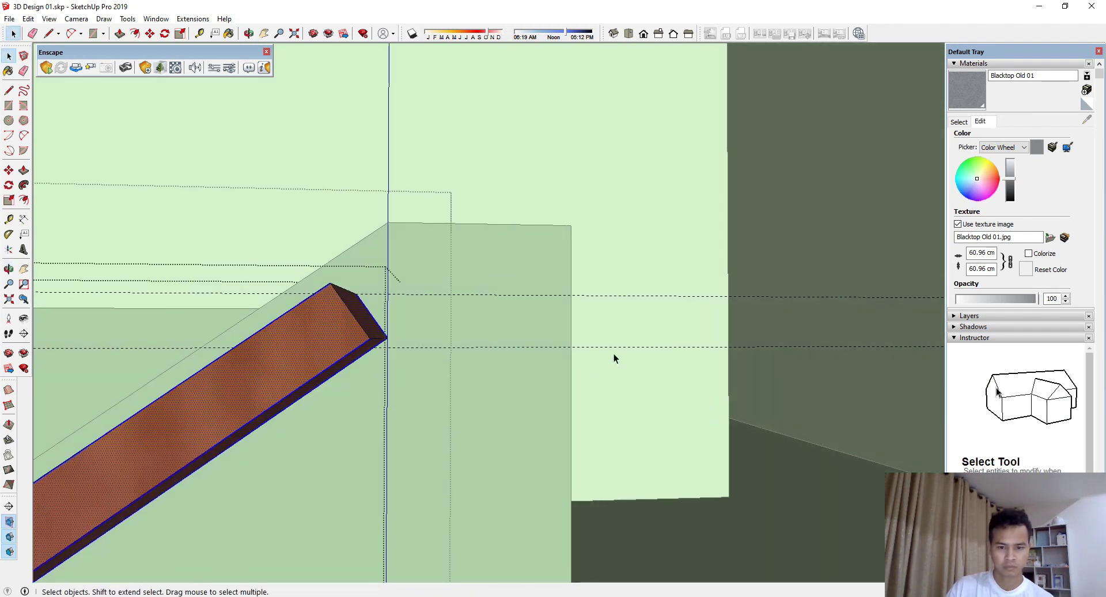
Step: Place a Tape Measure guide 1.78 cm from the beam's edge
key(t)
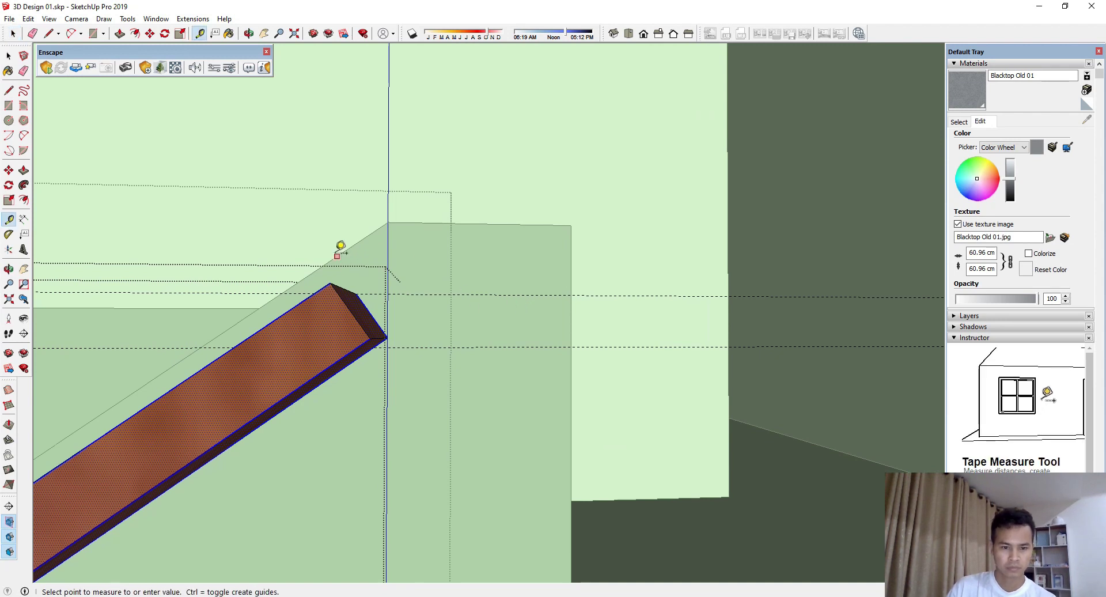
click(338, 255)
middle_drag(341, 248, 350, 275)
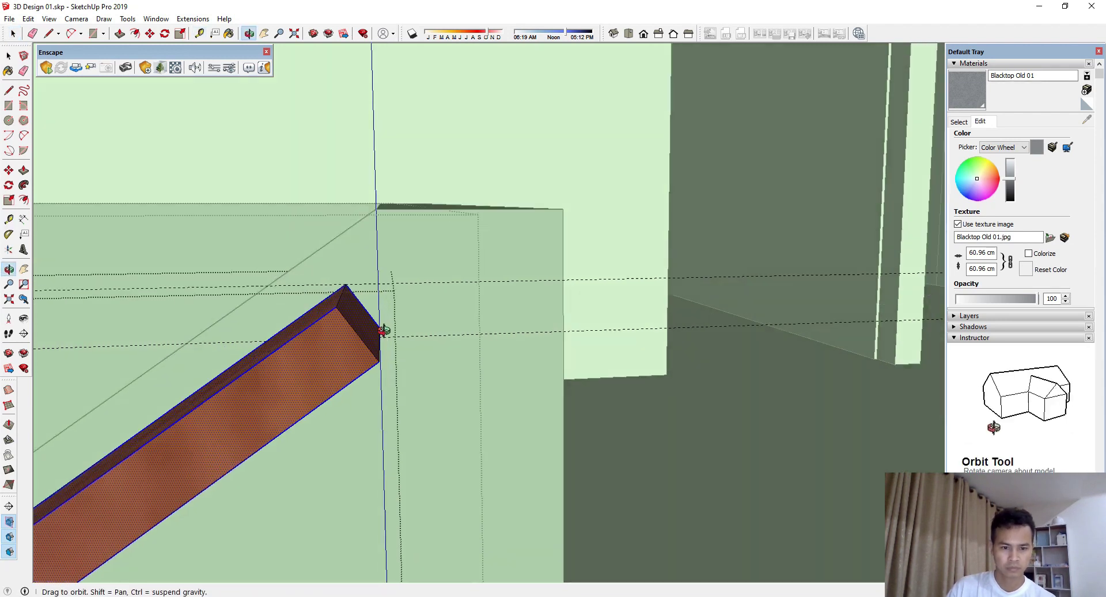
click(344, 283)
click(499, 206)
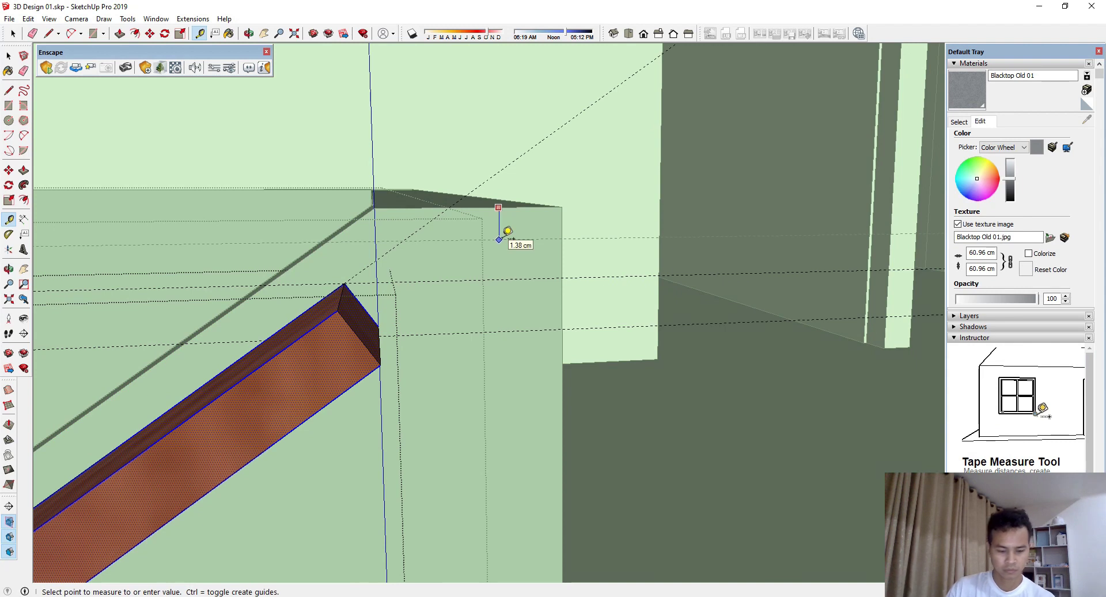
mouse_move(500, 238)
middle_down()
mouse_move(504, 279)
mouse_move(444, 234)
mouse_move(509, 342)
middle_up()
key(space)
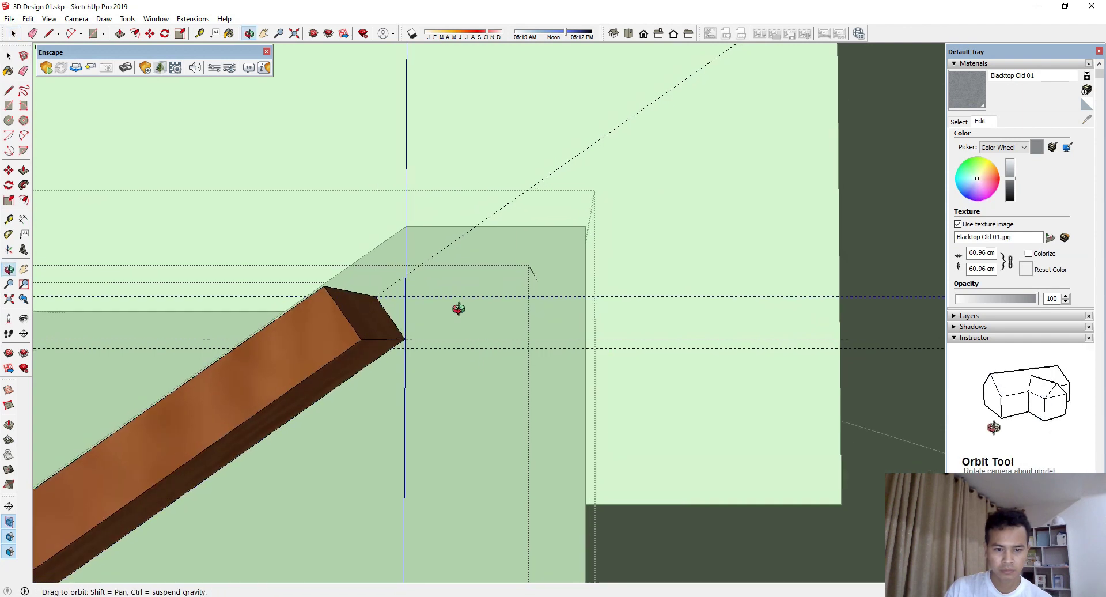
mouse_move(452, 298)
middle_down()
mouse_move(477, 378)
mouse_move(466, 302)
middle_up()
Step: Take further measurements from the wall's top edge and the beam's top edge
key(t)
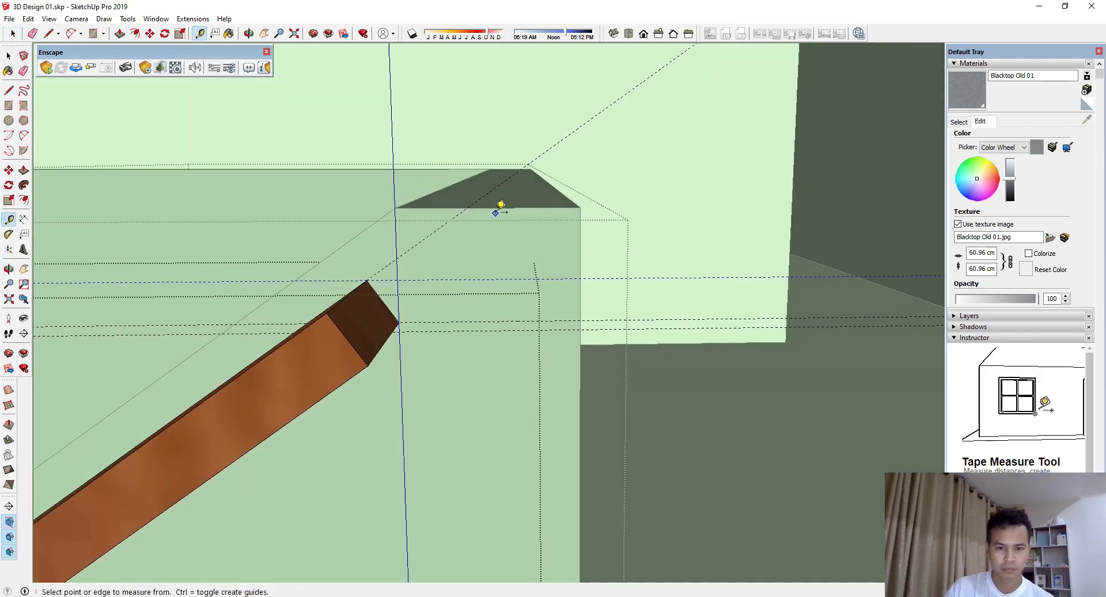
click(488, 208)
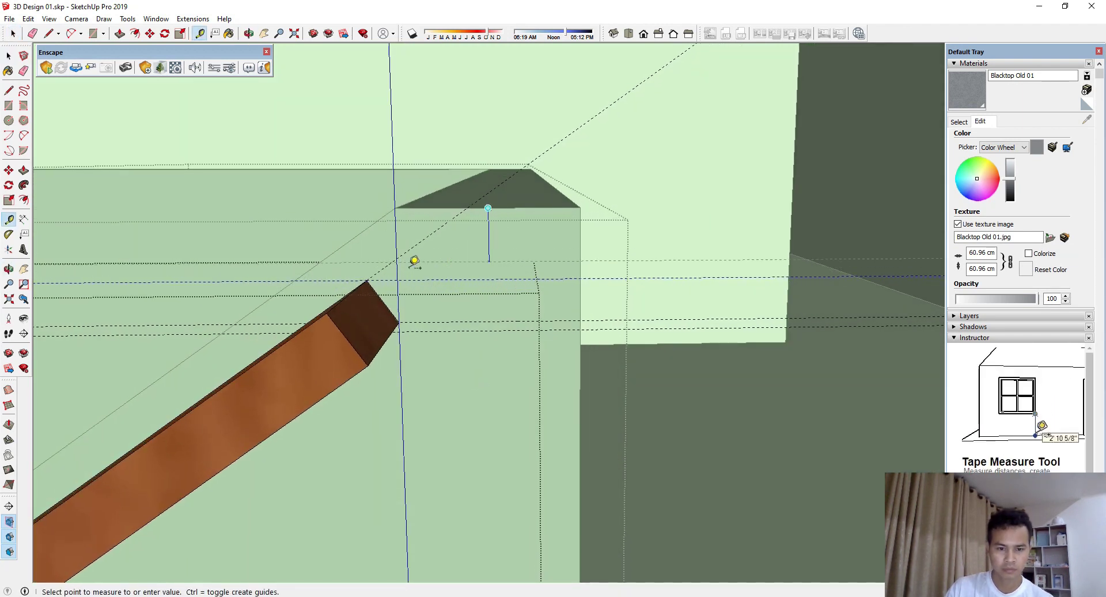
key(r)
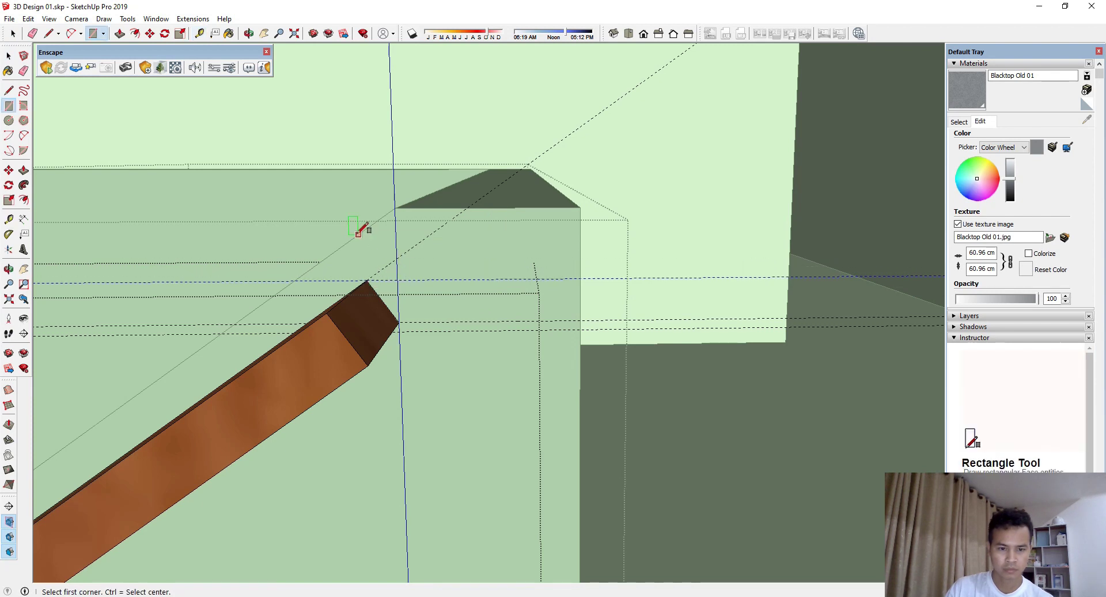
key(t)
click(350, 240)
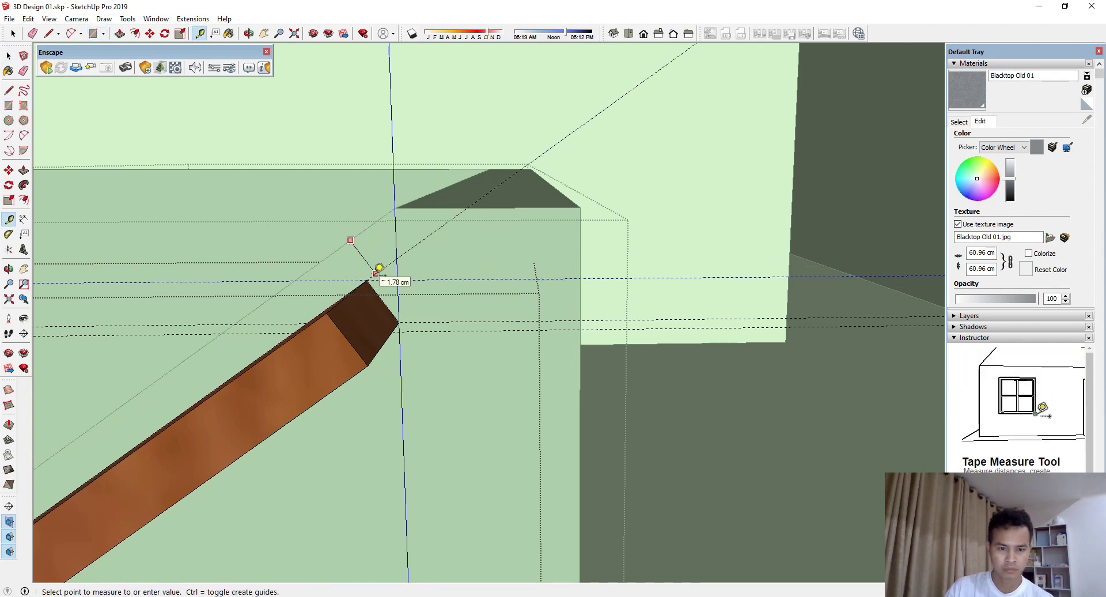
key(space)
scroll(583, 269, up, 5)
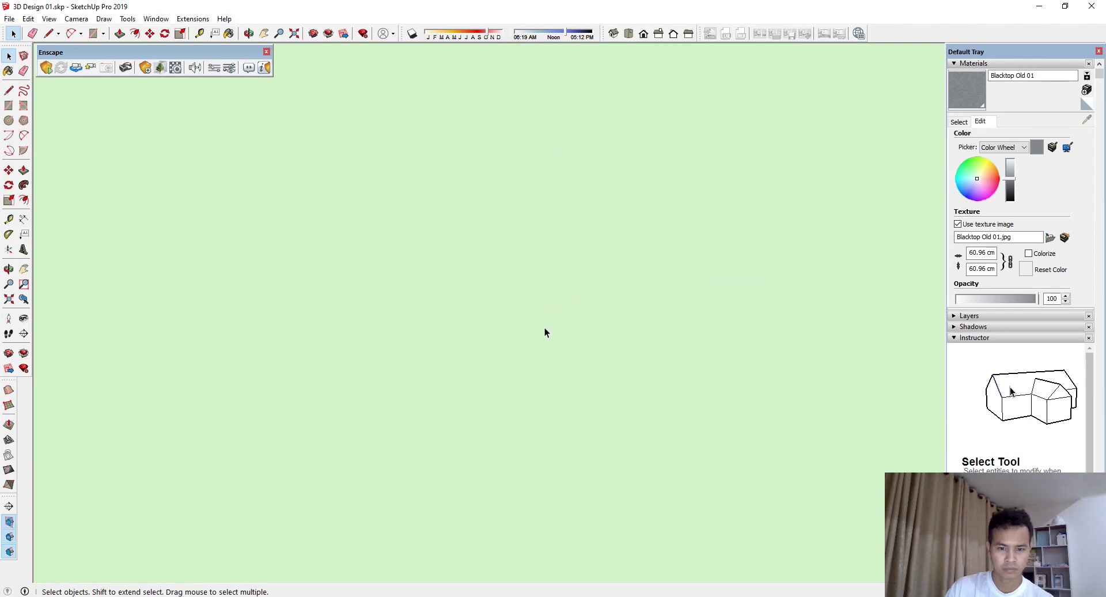
Step: Orbit and zoom around the stairs to bring the sloped wooden beam into view
scroll(544, 330, down, 5)
middle_drag(546, 328, 607, 380)
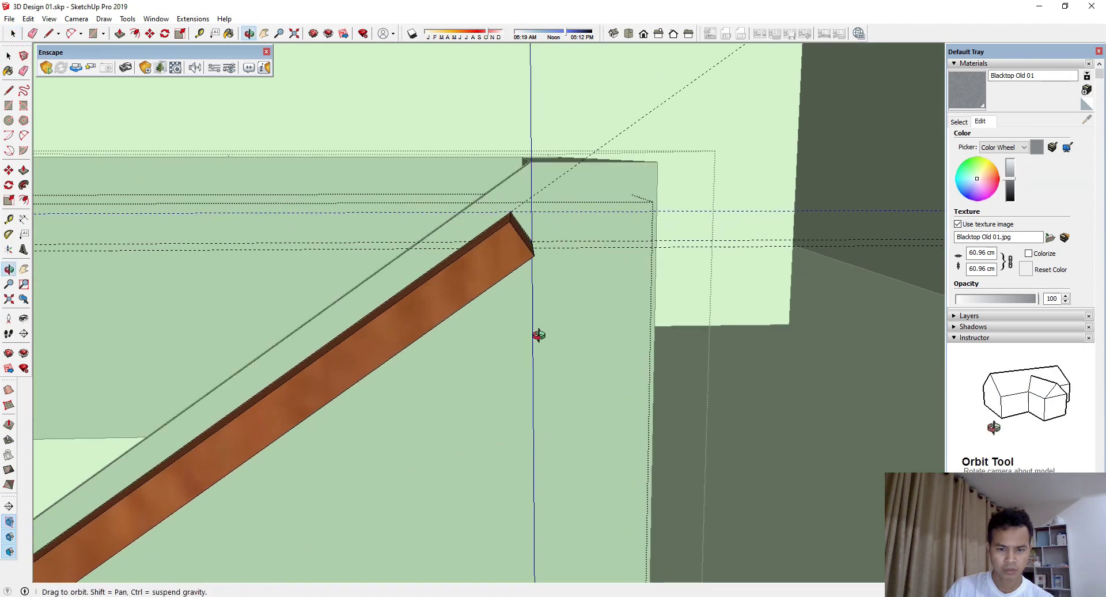
scroll(588, 392, down, 2)
scroll(519, 415, up, 5)
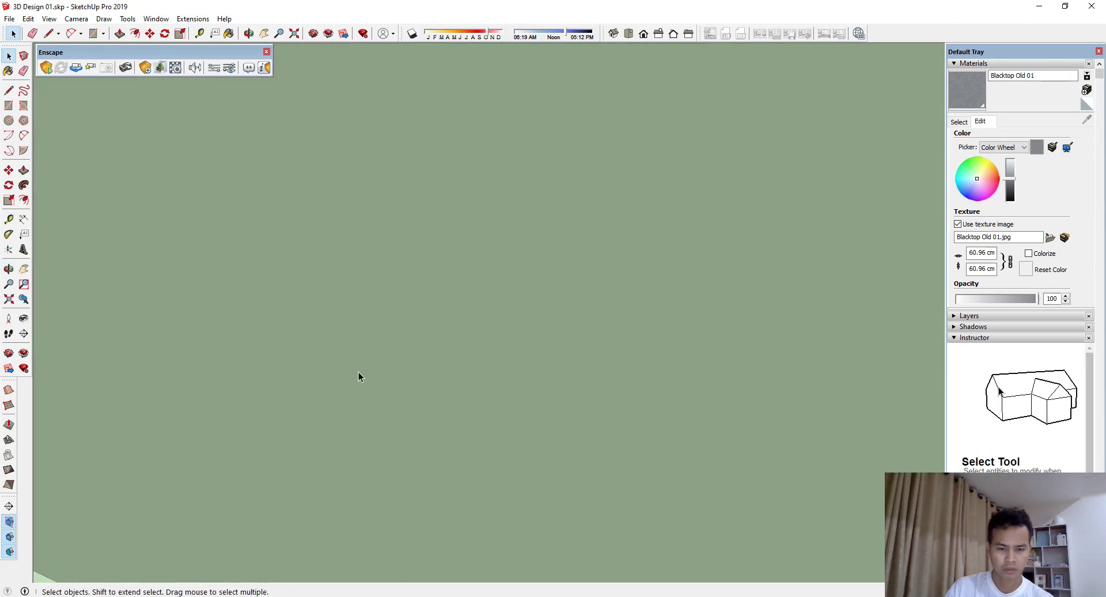
scroll(358, 372, down, 2)
scroll(359, 372, down, 3)
mouse_move(358, 372)
middle_down()
mouse_move(717, 284)
mouse_move(578, 283)
middle_up()
scroll(518, 272, up, 5)
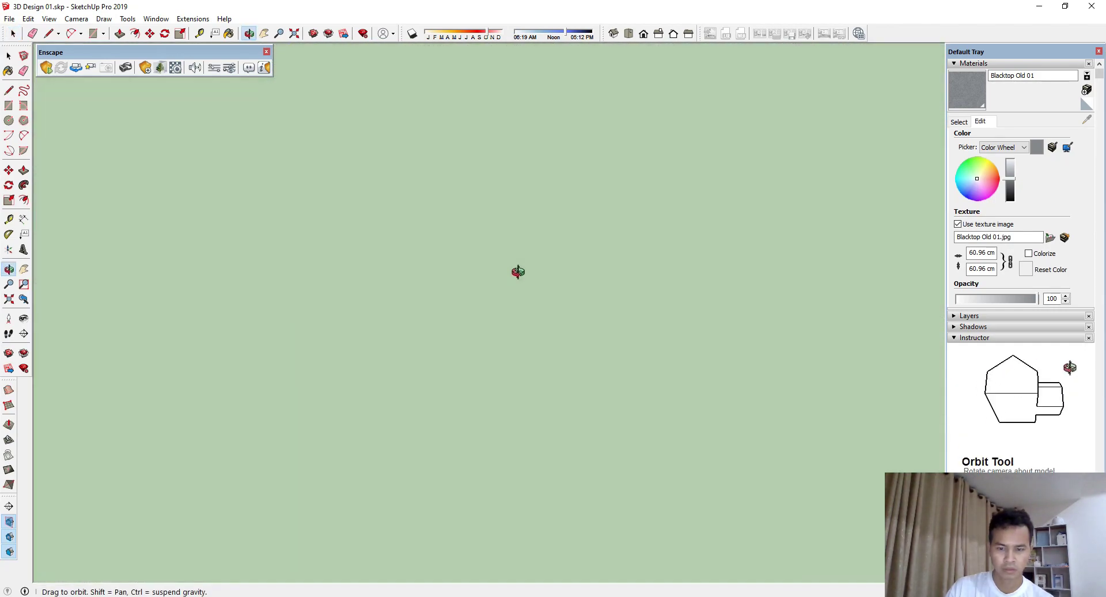
scroll(533, 316, down, 5)
Step: Look down into the stairwell and enter the sloped beam group for editing
middle_drag(533, 316, 493, 448)
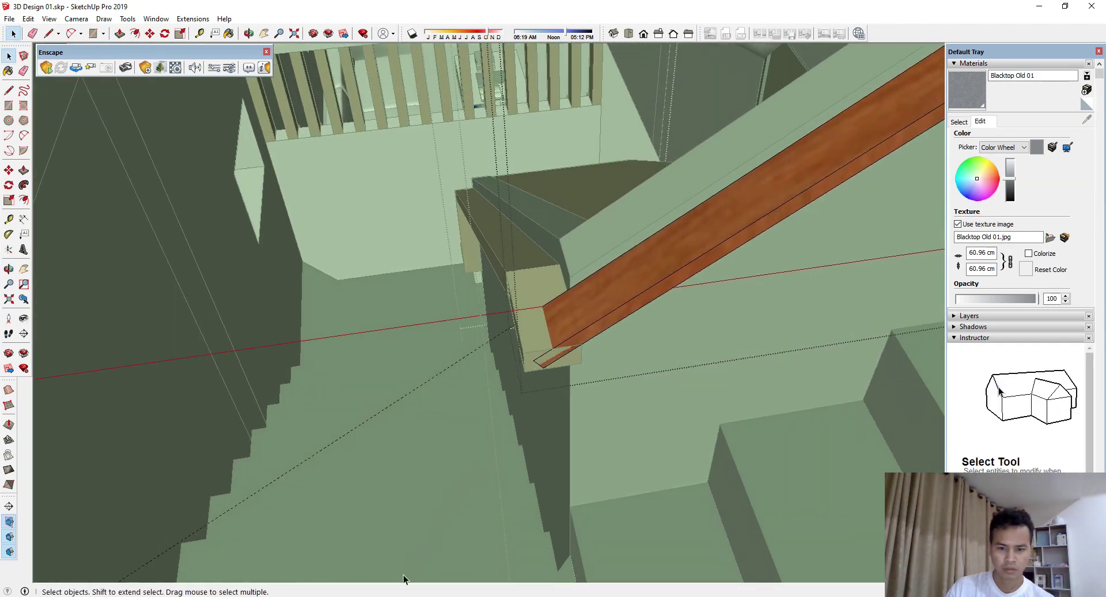
mouse_move(406, 548)
middle_down()
mouse_move(597, 331)
mouse_move(528, 339)
middle_up()
scroll(527, 340, up, 5)
scroll(485, 364, up, 3)
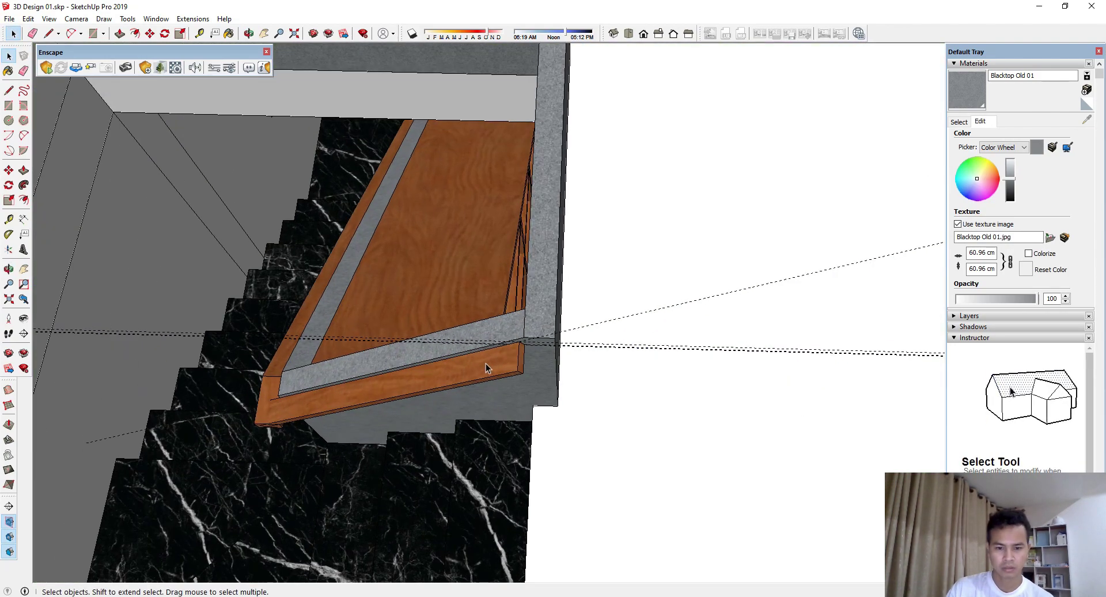
scroll(288, 432, up, 2)
scroll(288, 432, up, 2)
middle_drag(440, 220, 363, 464)
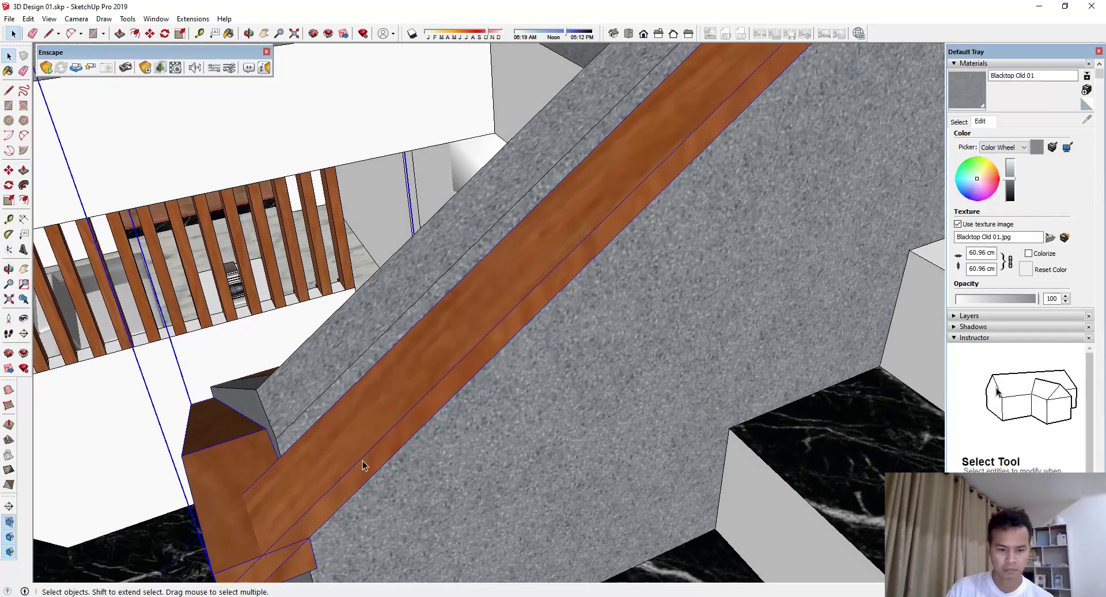
double_click(308, 482)
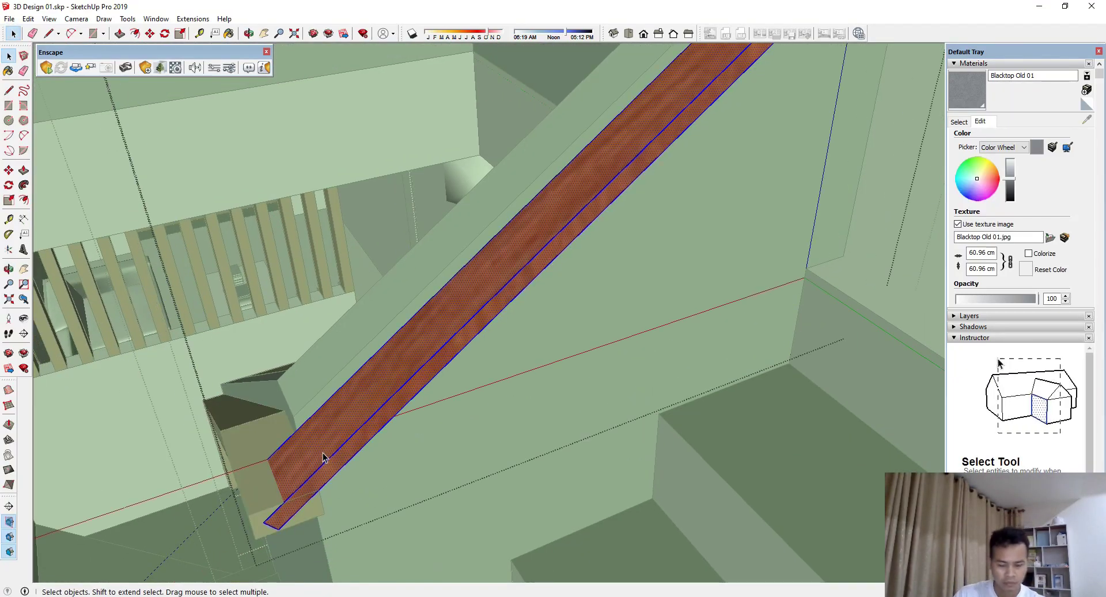
key(m)
scroll(276, 507, up, 5)
scroll(273, 494, down, 5)
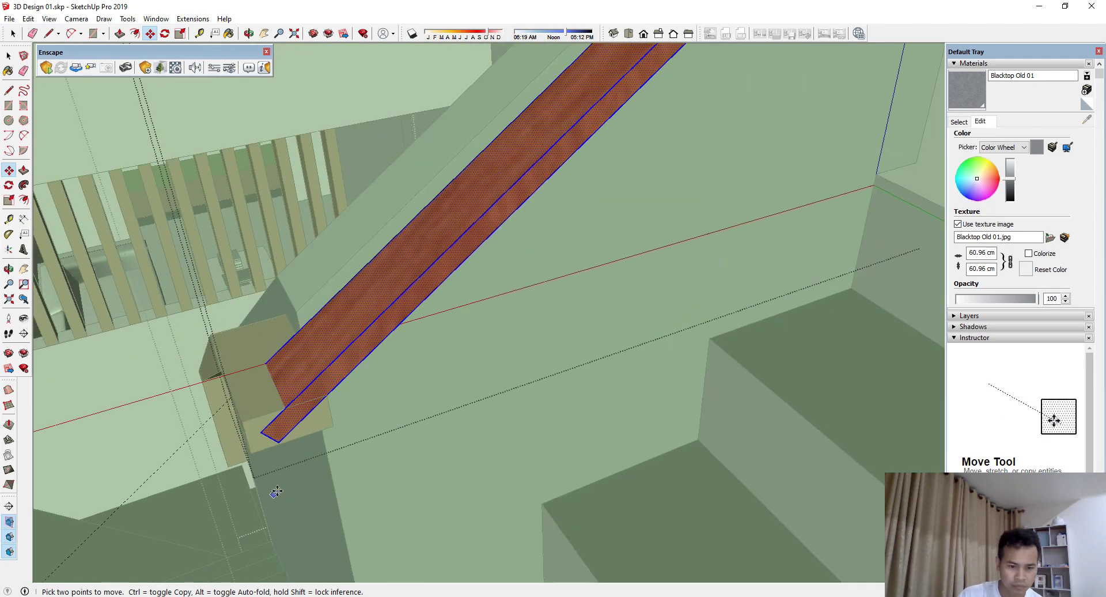
click(275, 402)
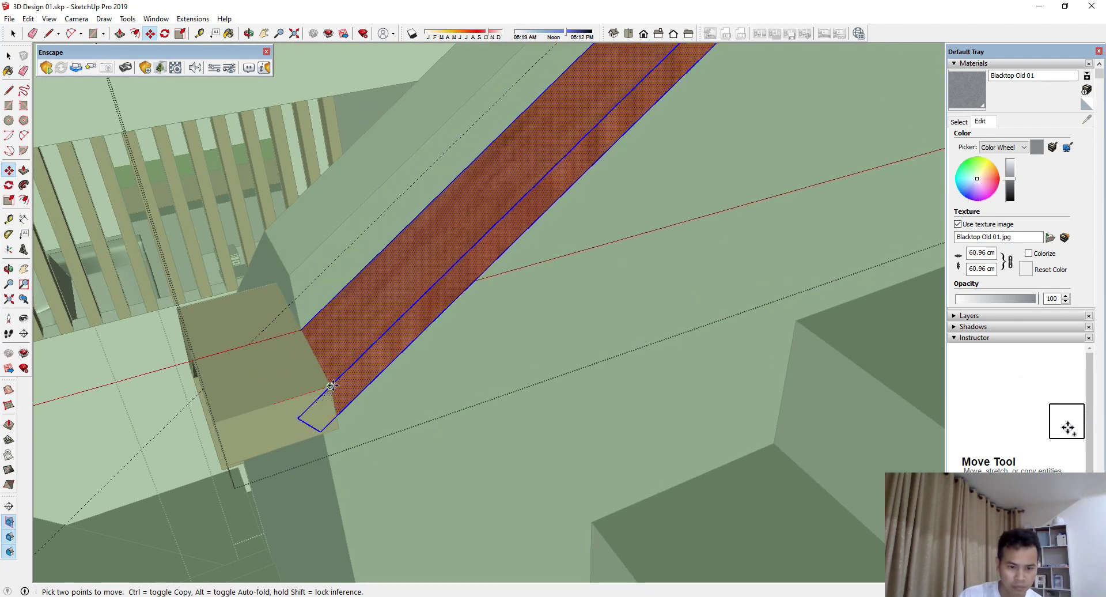
mouse_move(332, 386)
middle_down()
mouse_move(361, 405)
mouse_move(319, 316)
middle_up()
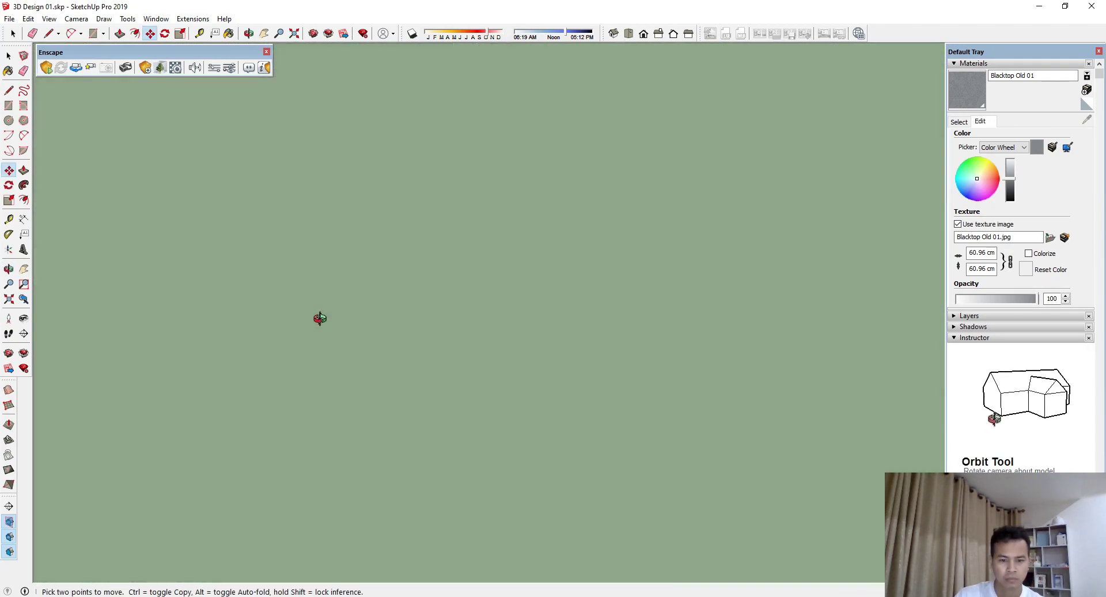
key(space)
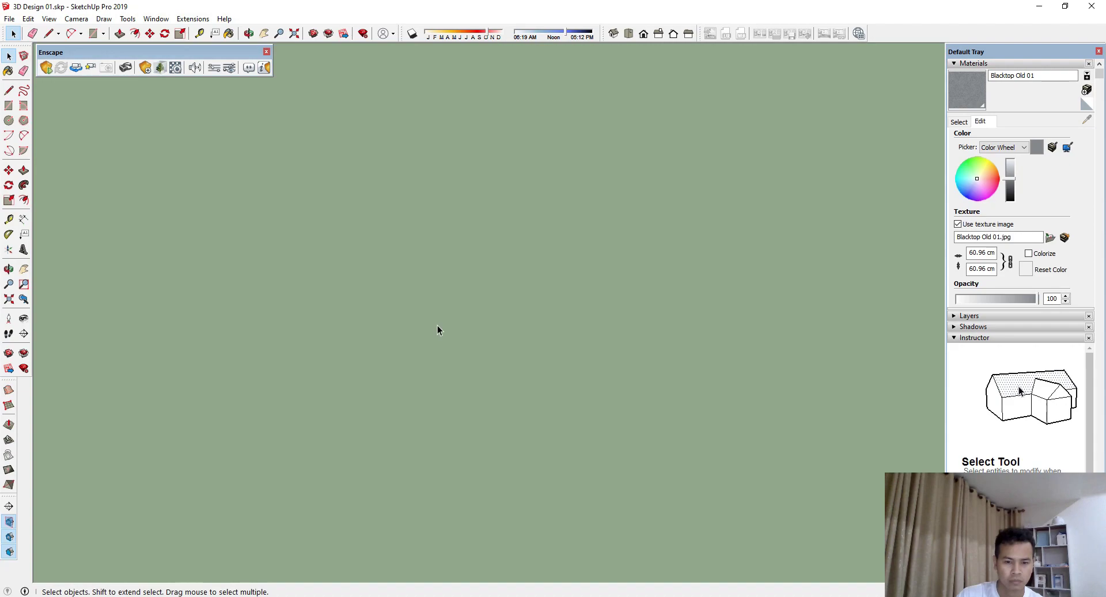
scroll(438, 326, down, 3)
middle_drag(437, 326, 521, 370)
mouse_move(213, 202)
middle_down()
mouse_move(316, 158)
mouse_move(403, 86)
mouse_move(410, 36)
mouse_move(328, 34)
mouse_move(482, 30)
mouse_move(414, 19)
mouse_move(337, 74)
middle_up()
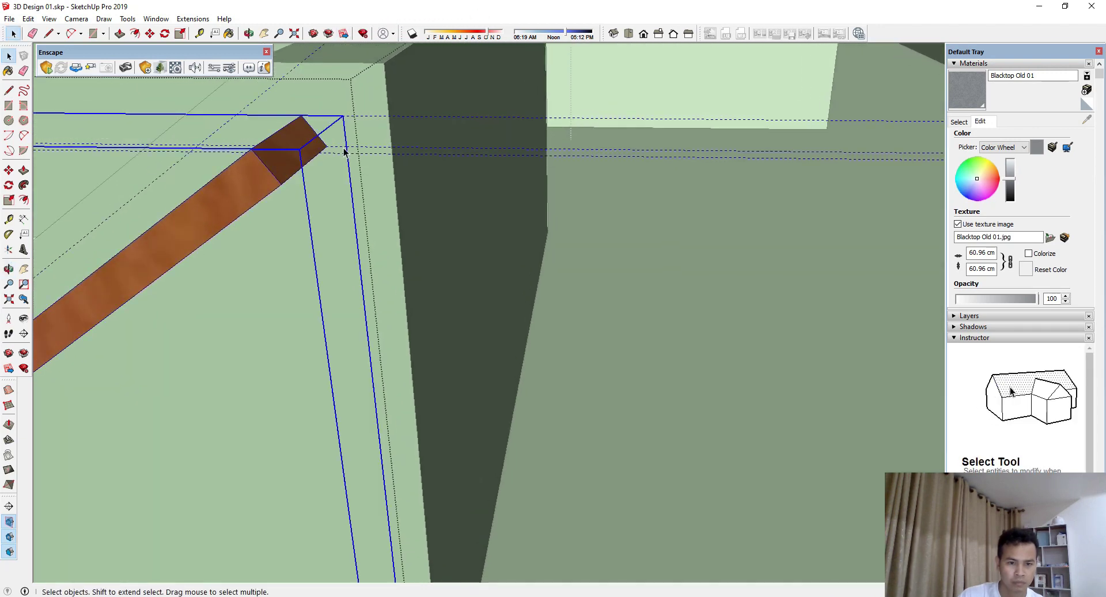
Step: Add a rectangle at the board end to fill the corner against the wall
mouse_move(344, 151)
middle_down()
mouse_move(339, 40)
mouse_move(368, 164)
middle_up()
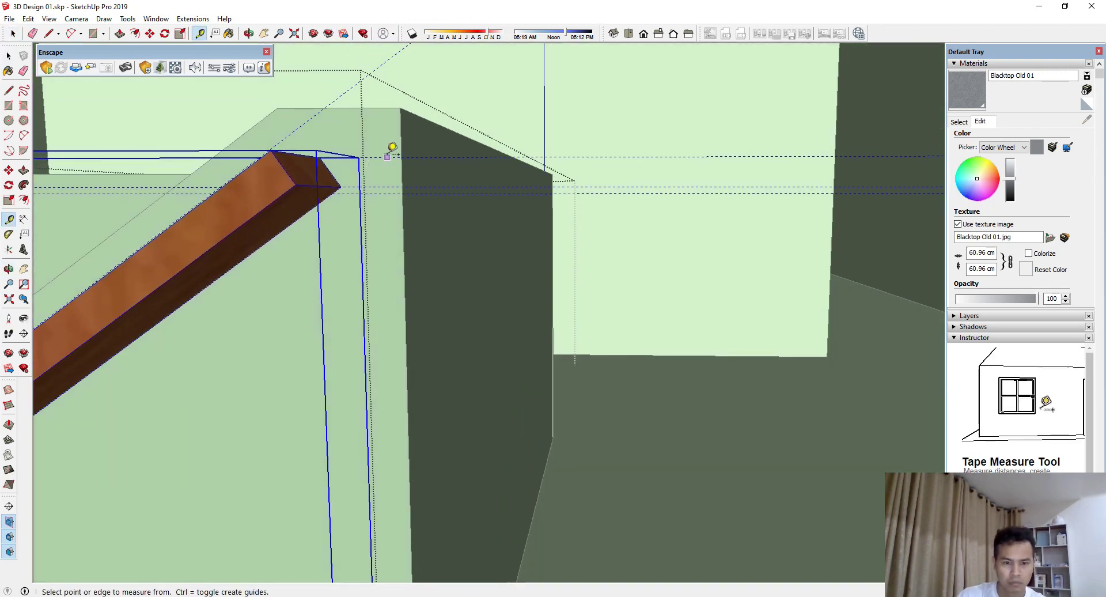
click(386, 191)
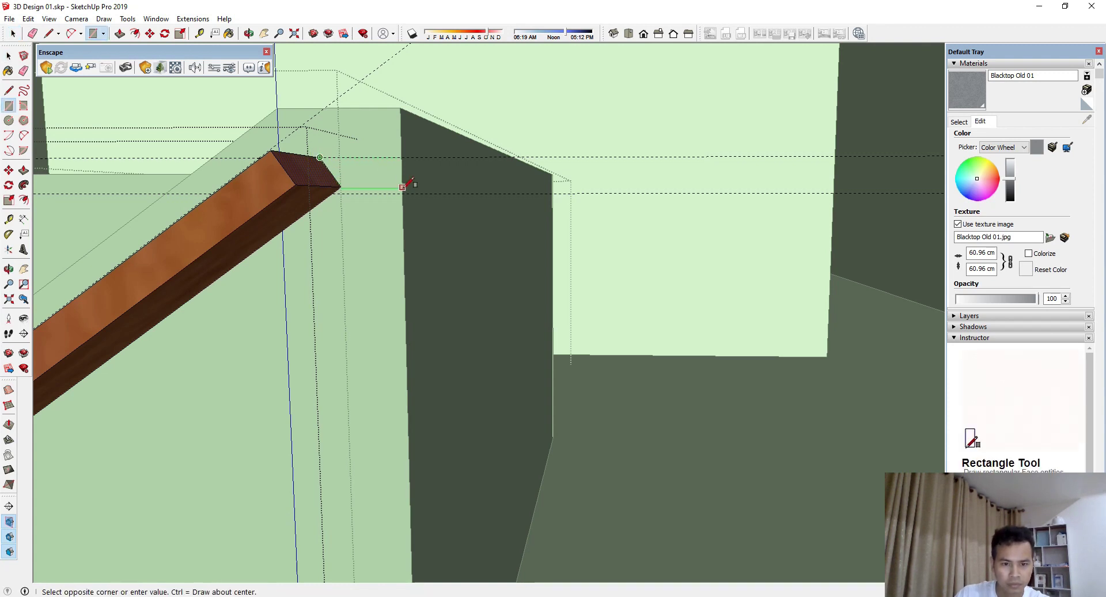
key(space)
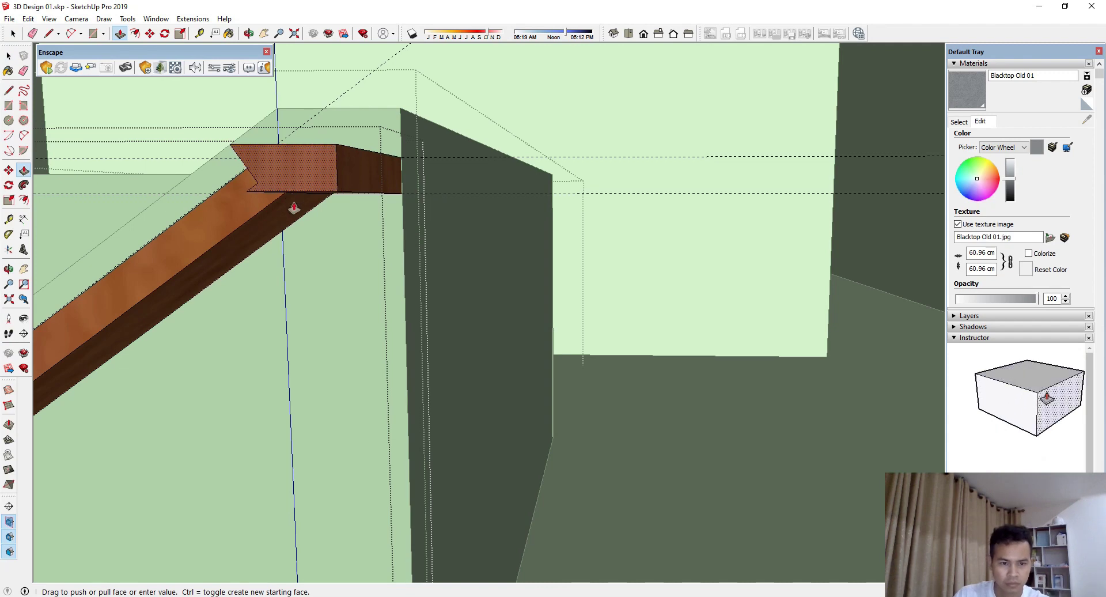
Step: Inspect the extended board end, the wall corner and the stairwell from several angles
mouse_move(294, 207)
middle_down()
mouse_move(544, 314)
mouse_move(308, 258)
mouse_move(79, 237)
mouse_move(363, 378)
middle_up()
scroll(281, 311, up, 2)
scroll(281, 312, up, 2)
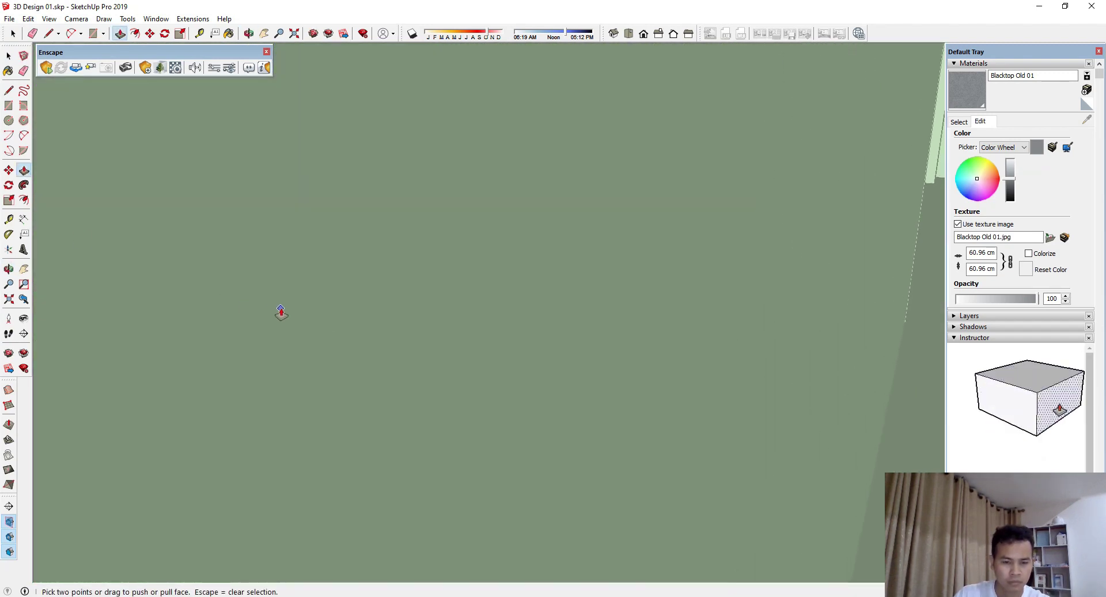
scroll(280, 312, down, 2)
scroll(280, 312, down, 2)
scroll(281, 312, up, 3)
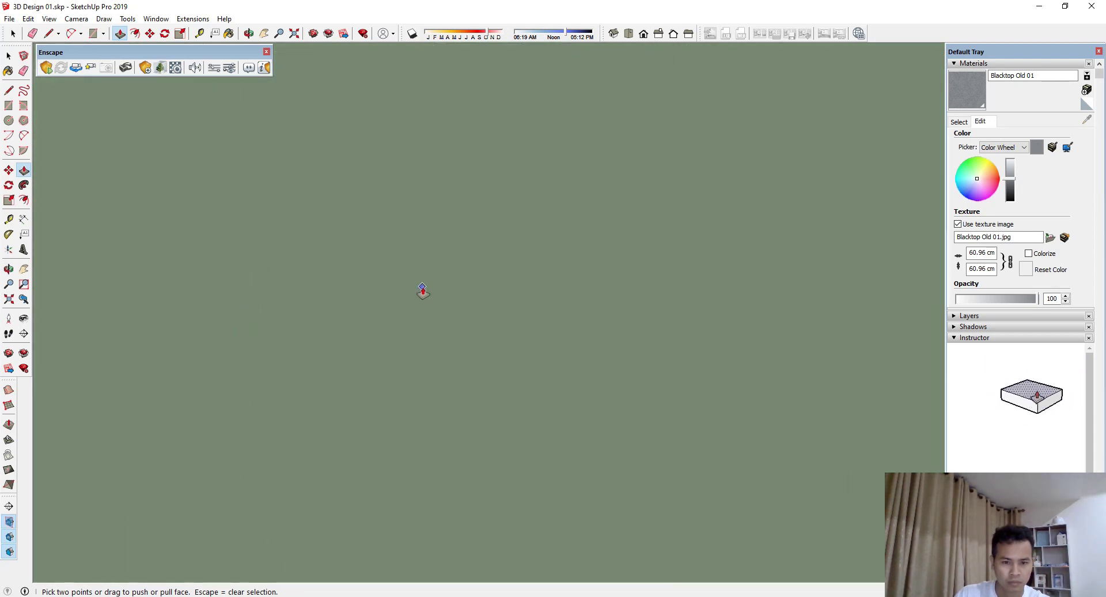
scroll(422, 290, down, 3)
mouse_move(422, 291)
middle_down()
mouse_move(387, 533)
mouse_move(469, 412)
mouse_move(490, 357)
middle_up()
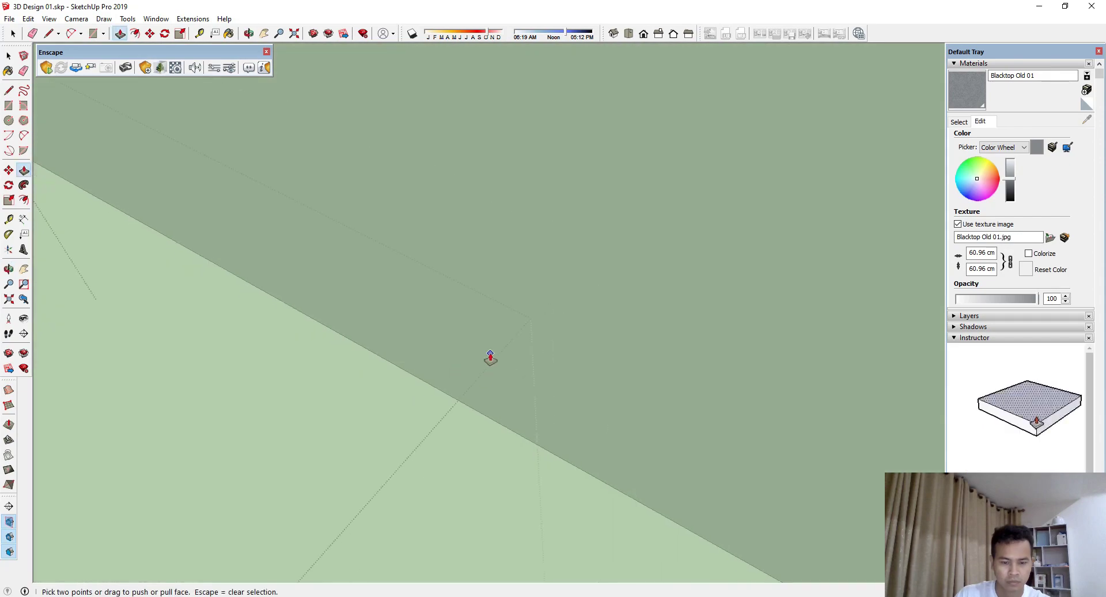
scroll(491, 358, down, 3)
scroll(408, 415, down, 3)
middle_drag(492, 424, 370, 456)
Step: Push/Pull the handrail block's end face outward
scroll(239, 311, up, 3)
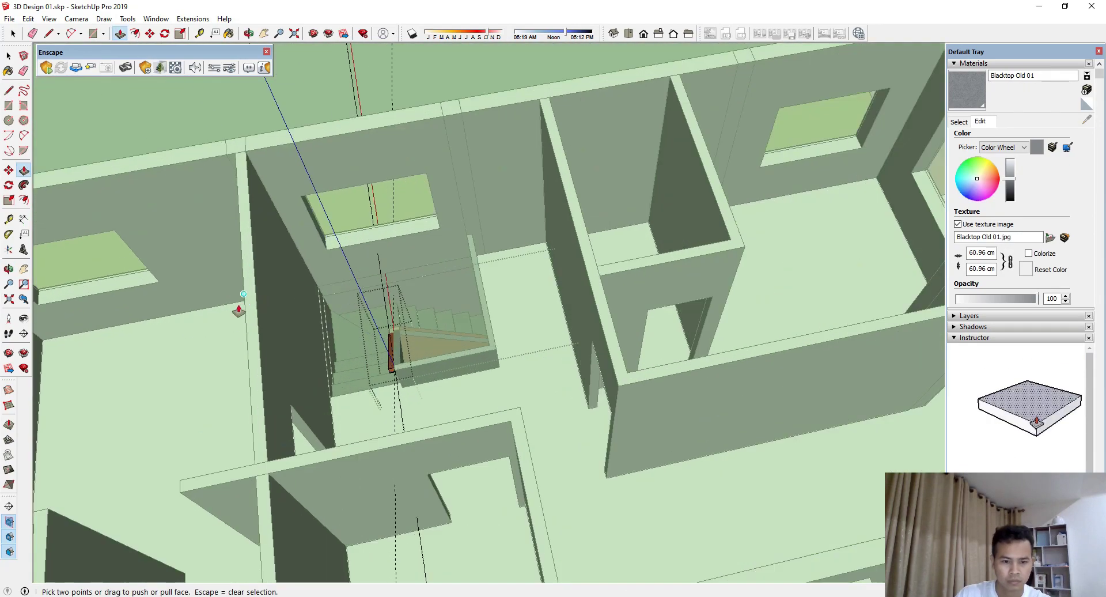
scroll(238, 312, up, 3)
scroll(316, 368, up, 3)
middle_drag(245, 368, 388, 274)
scroll(388, 274, up, 2)
key(space)
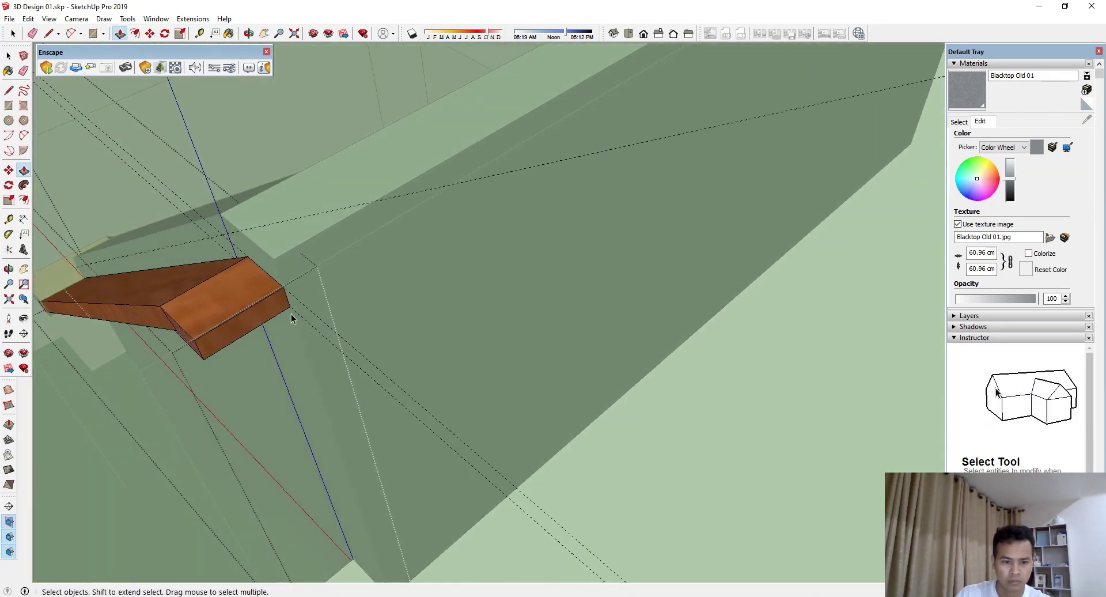
key(p)
drag(271, 300, 280, 318)
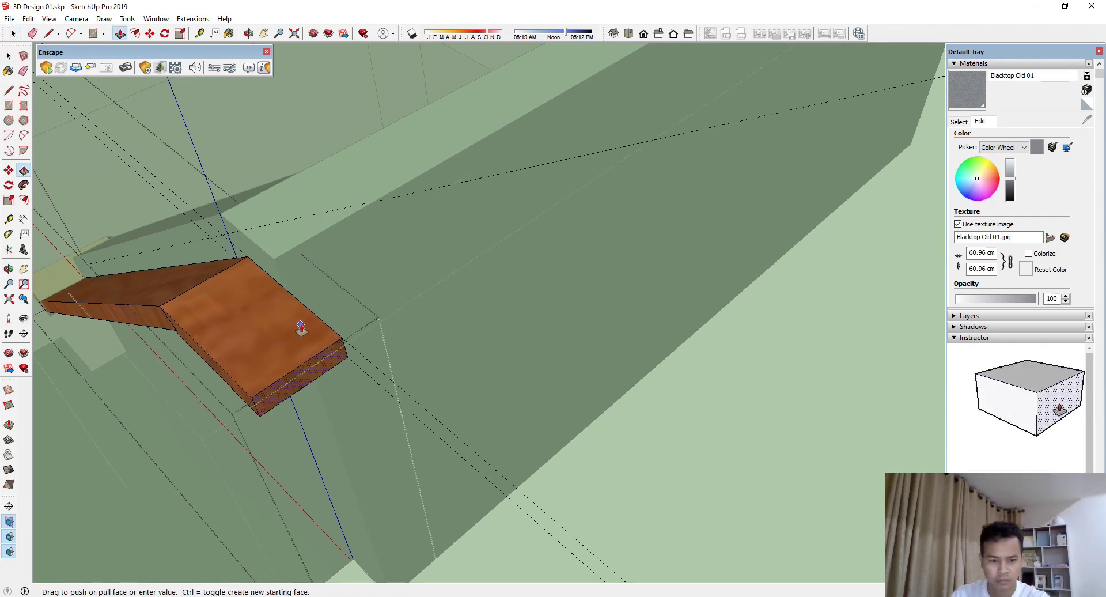
middle_drag(301, 323, 342, 210)
key(space)
Step: Stretch the handrail along the wall and the stair-opening edge up to the walls
key(l)
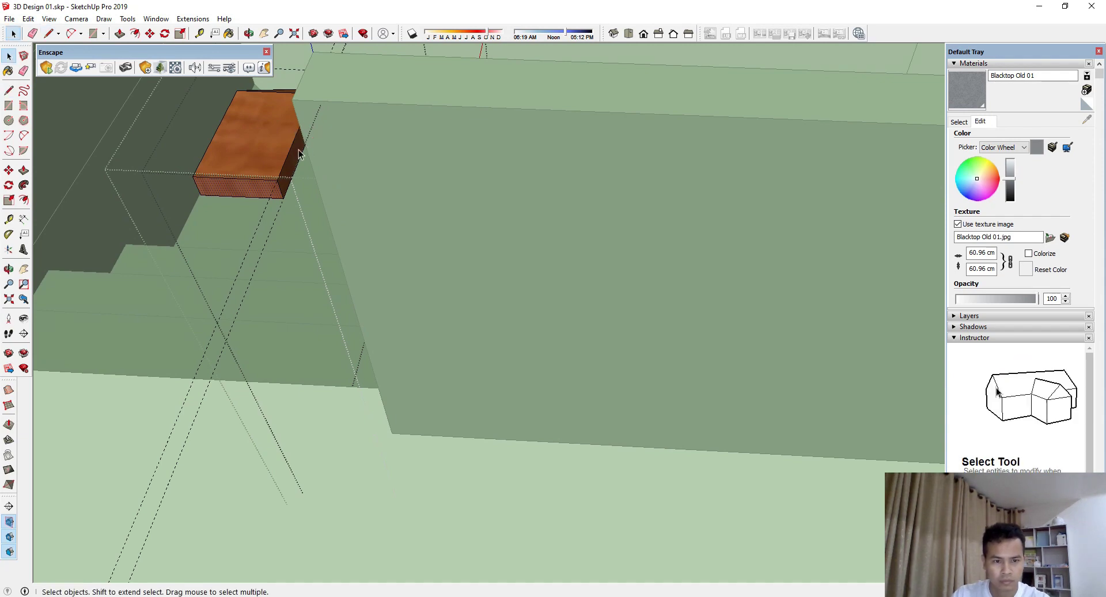
drag(298, 154, 470, 228)
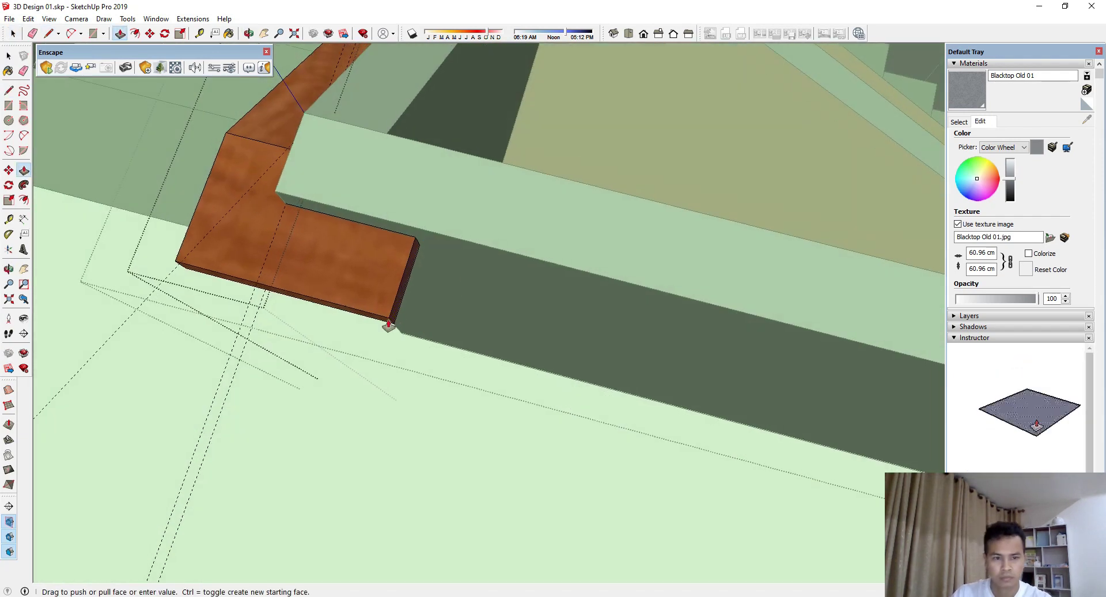
middle_drag(470, 227, 788, 443)
middle_drag(699, 426, 494, 310)
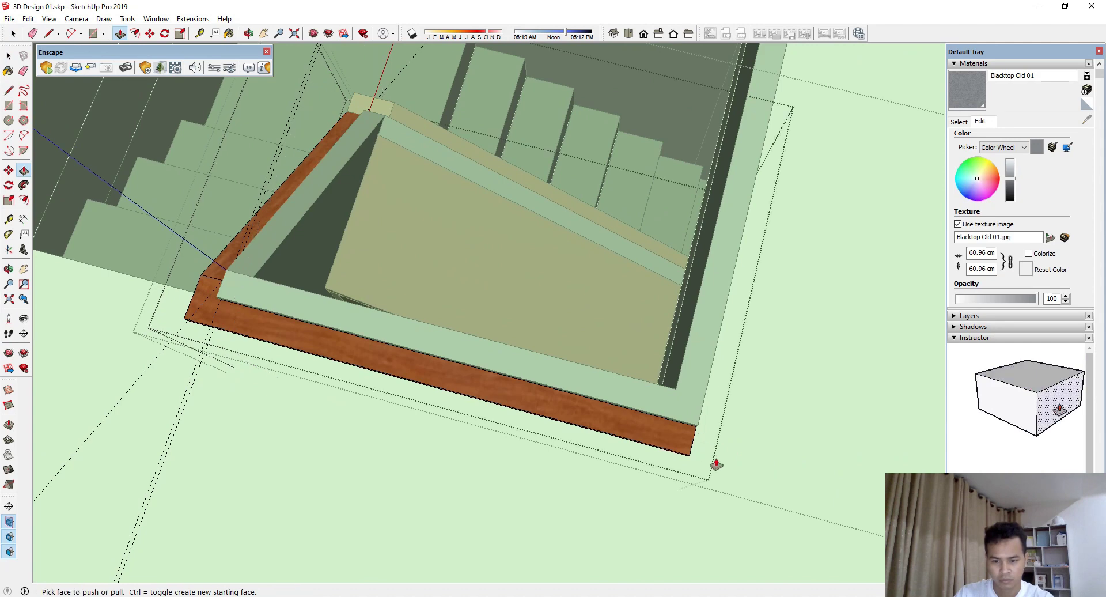
scroll(495, 310, up, 2)
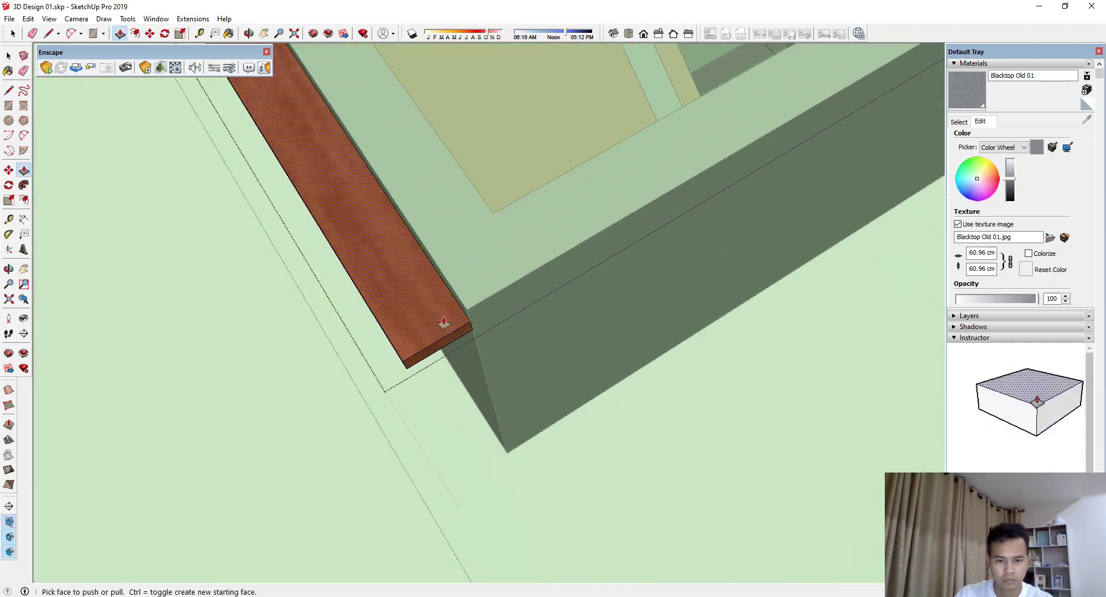
scroll(478, 334, up, 2)
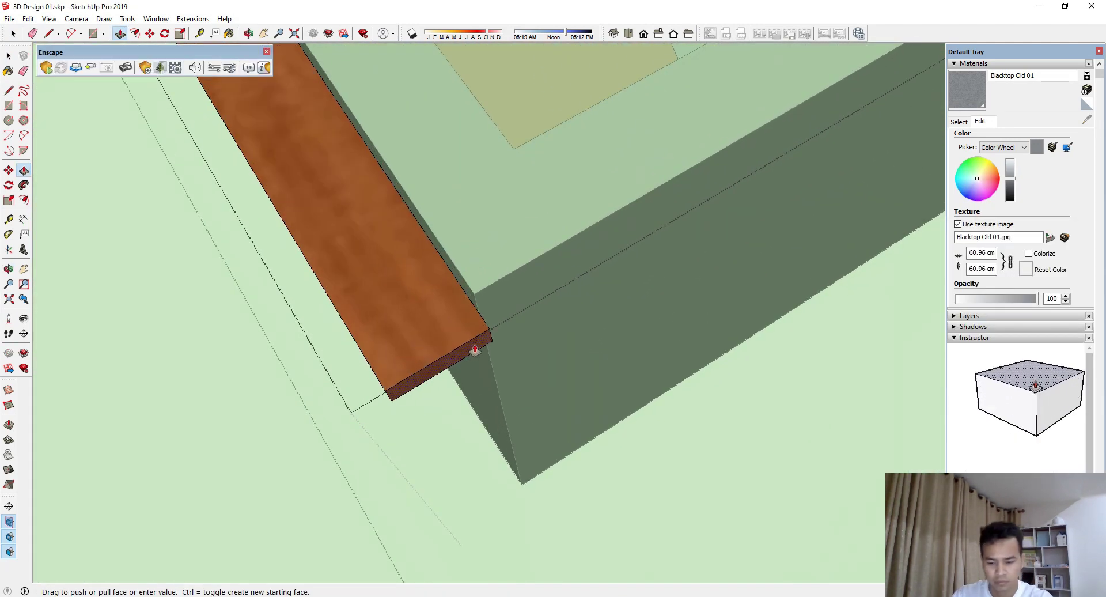
middle_drag(475, 349, 180, 324)
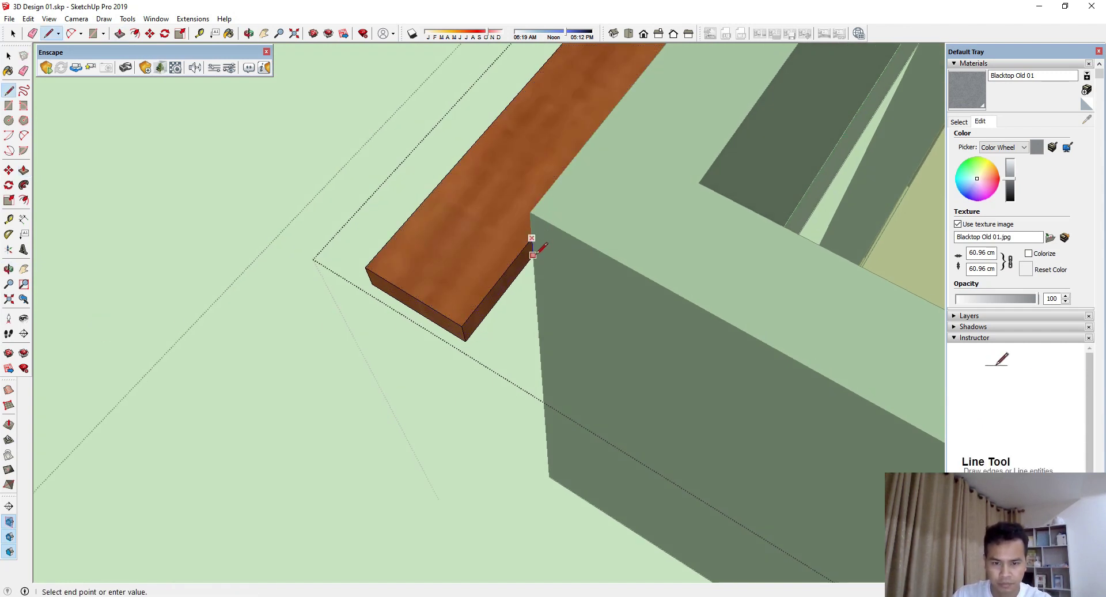
mouse_move(550, 271)
middle_down()
mouse_move(654, 424)
mouse_move(410, 422)
middle_up()
scroll(432, 425, down, 2)
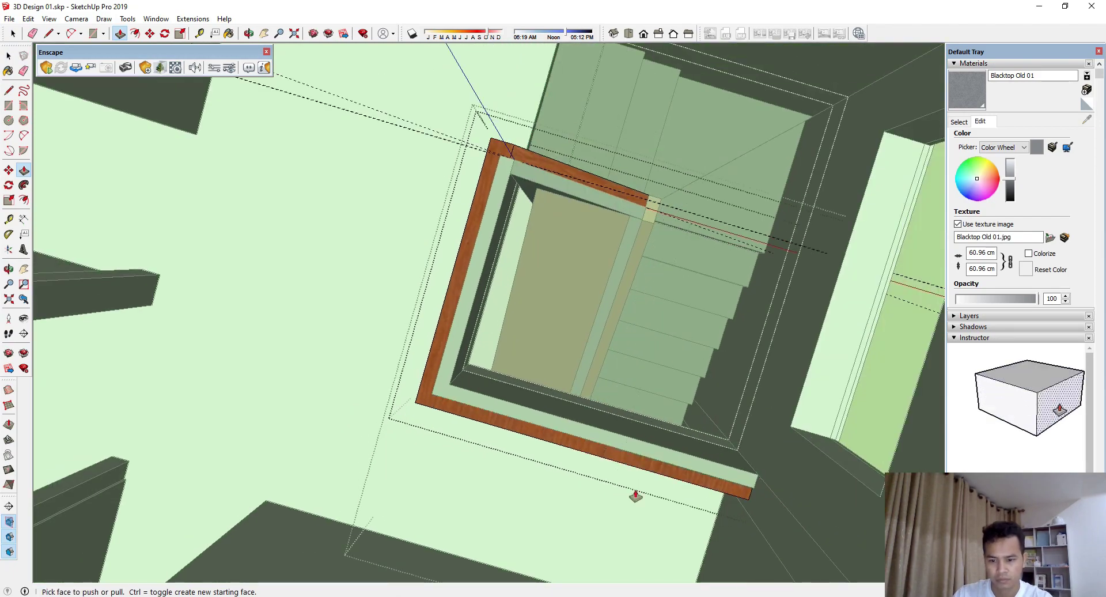
key(space)
middle_drag(636, 495, 634, 370)
Step: Orbit and zoom over the upper-floor rooms to view the stair opening
scroll(635, 371, down, 5)
middle_drag(279, 370, 792, 257)
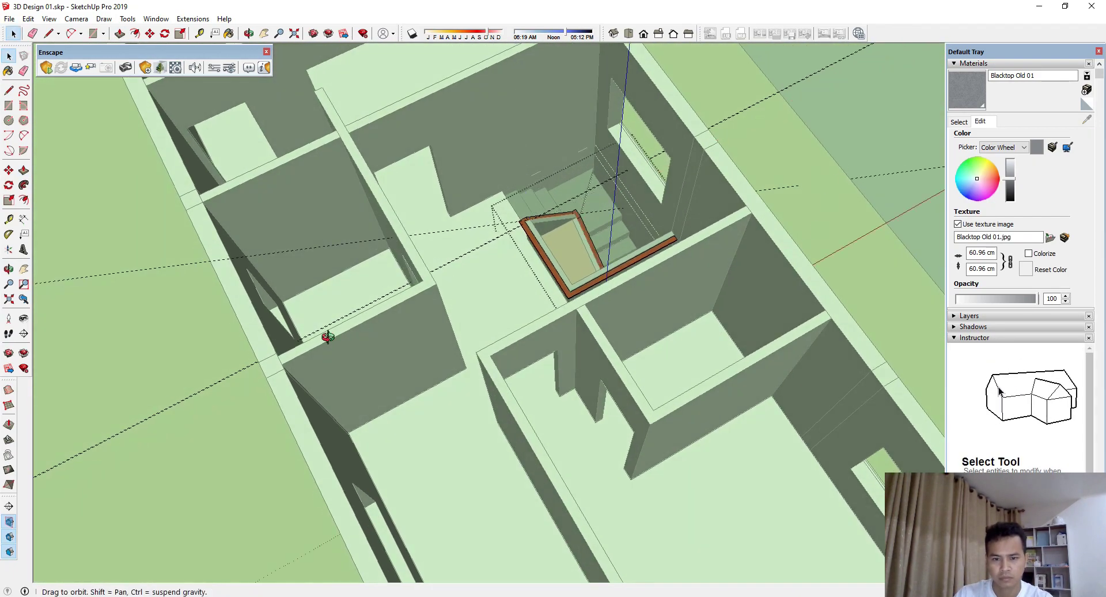
scroll(500, 413, down, 5)
middle_drag(500, 413, 691, 368)
scroll(375, 116, up, 2)
scroll(551, 239, up, 4)
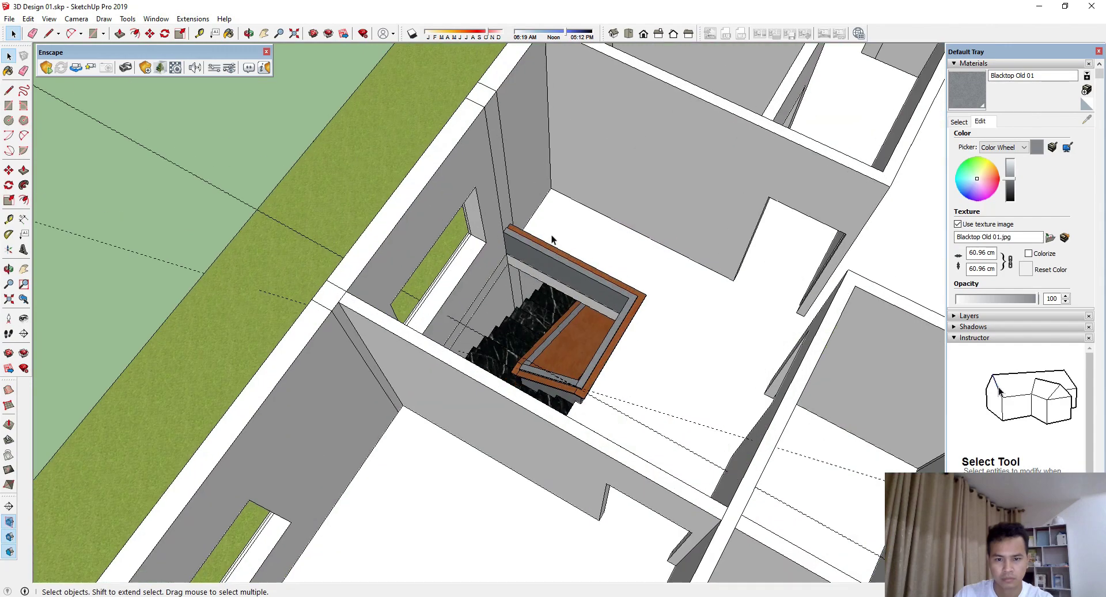
mouse_move(552, 239)
middle_down()
mouse_move(424, 206)
mouse_move(413, 172)
mouse_move(478, 204)
mouse_move(465, 228)
middle_up()
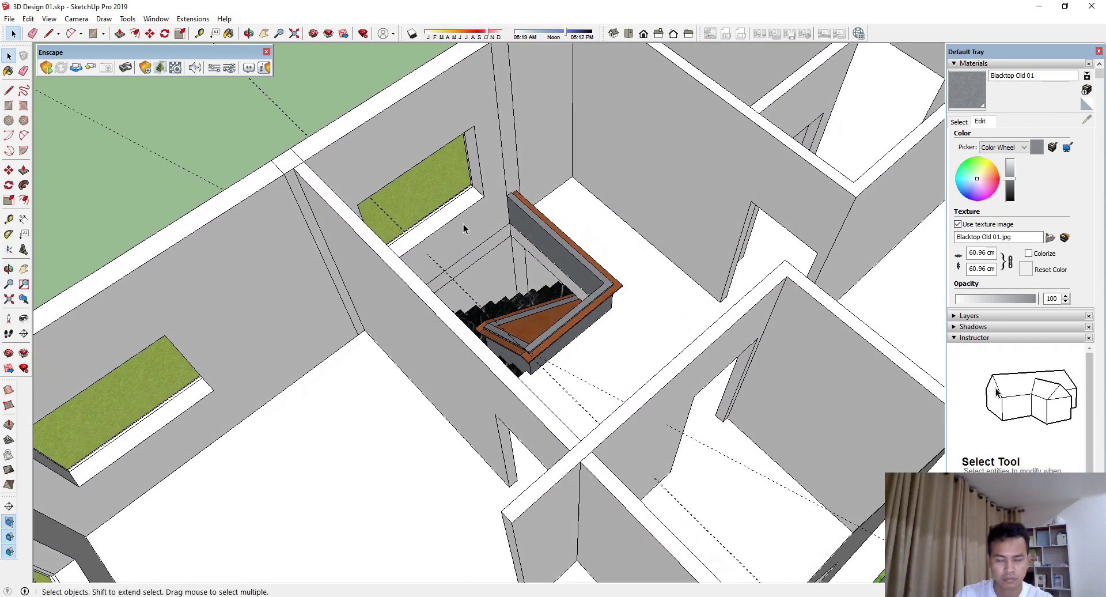
Step: Remove all construction guides with Edit > Delete Guides and check the railing
click(27, 20)
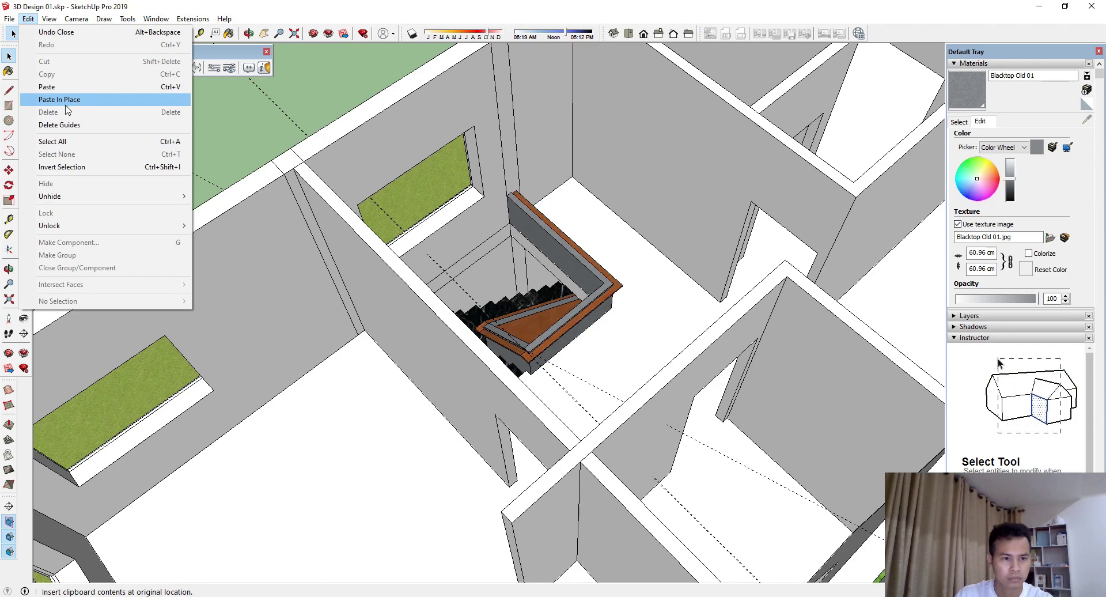
click(59, 124)
scroll(490, 323, up, 3)
scroll(490, 322, up, 3)
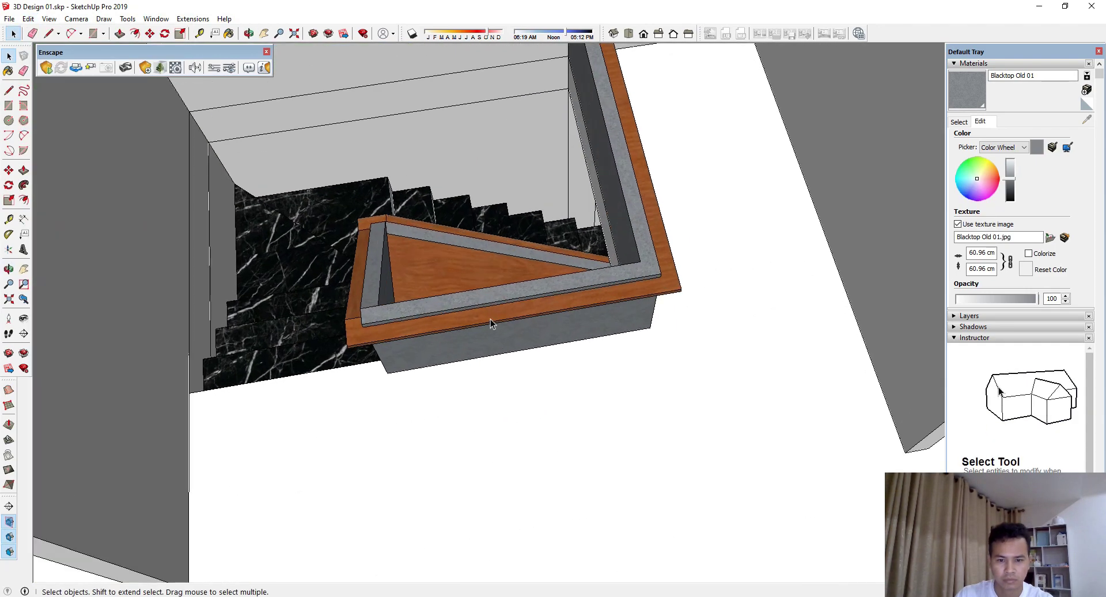
middle_drag(489, 323, 501, 410)
scroll(501, 411, down, 3)
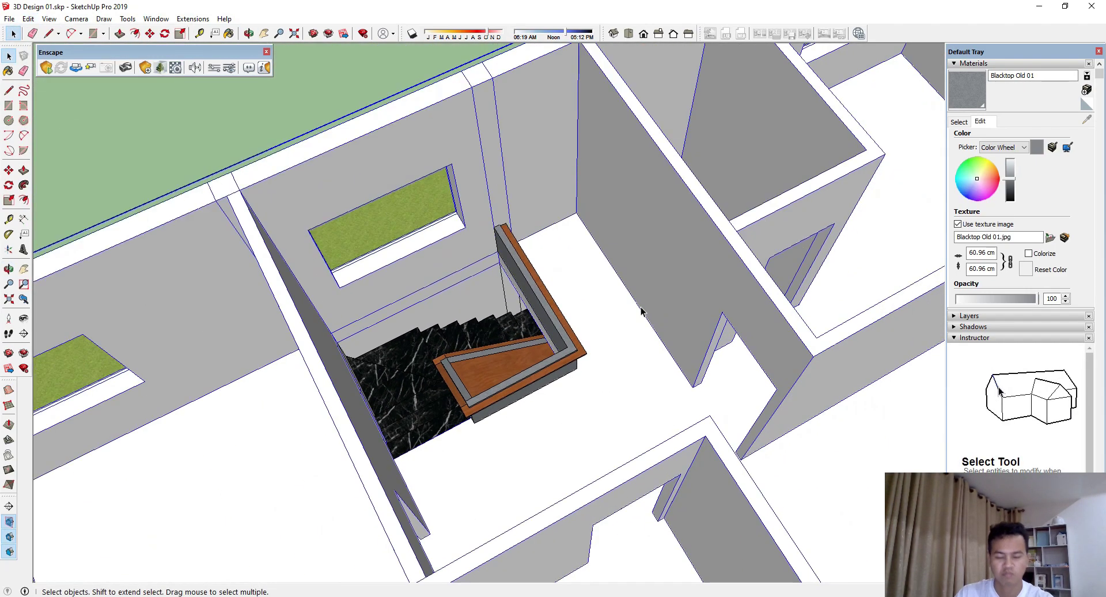
mouse_move(641, 311)
middle_down()
mouse_move(345, 328)
mouse_move(444, 370)
middle_up()
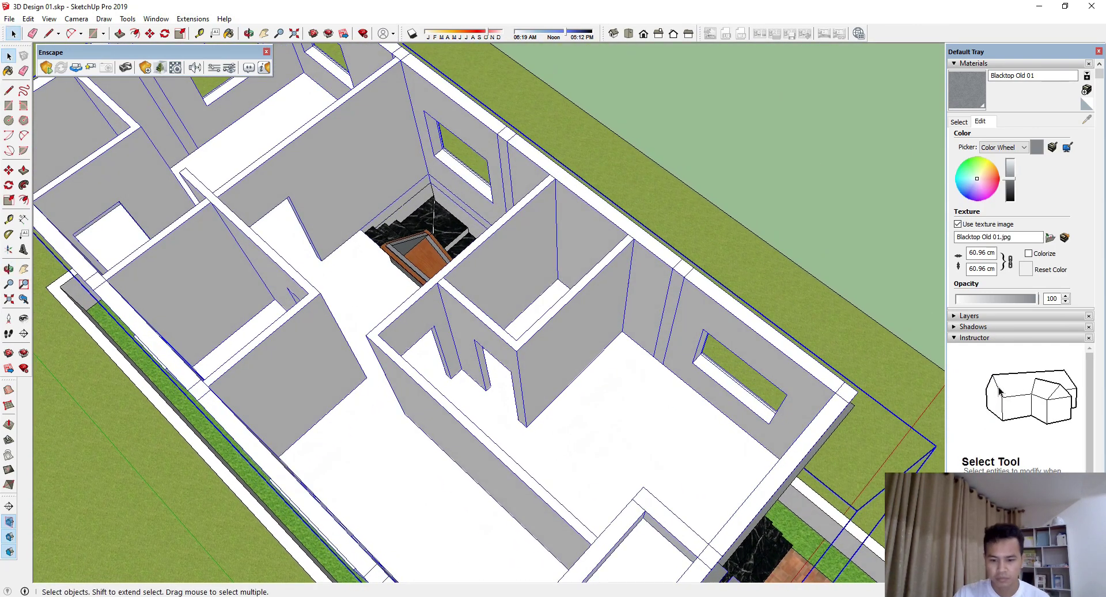
key(alt+Tab)
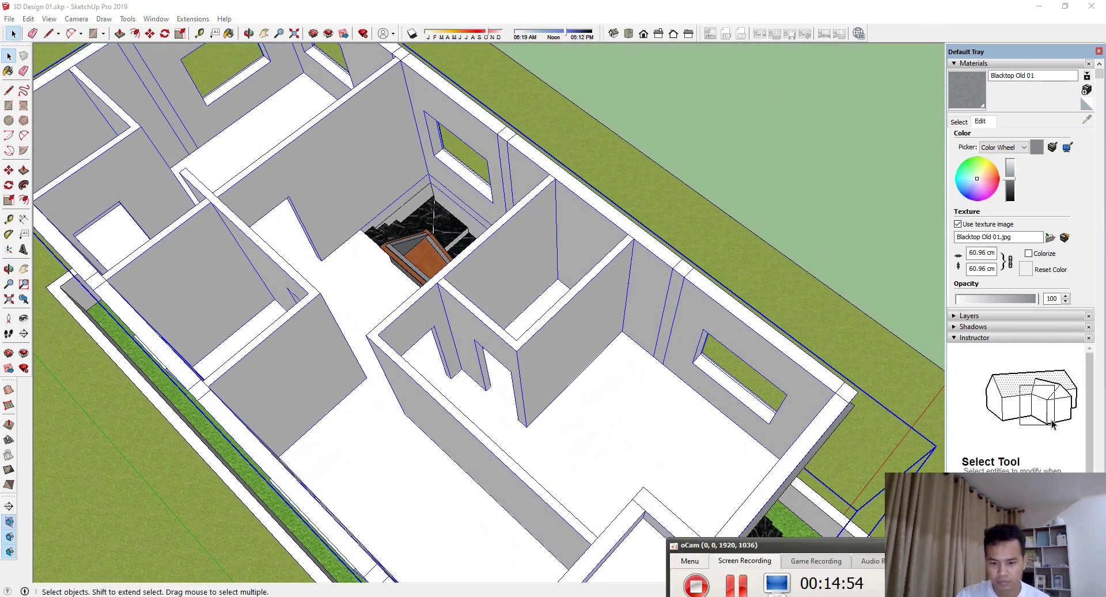
click(1086, 236)
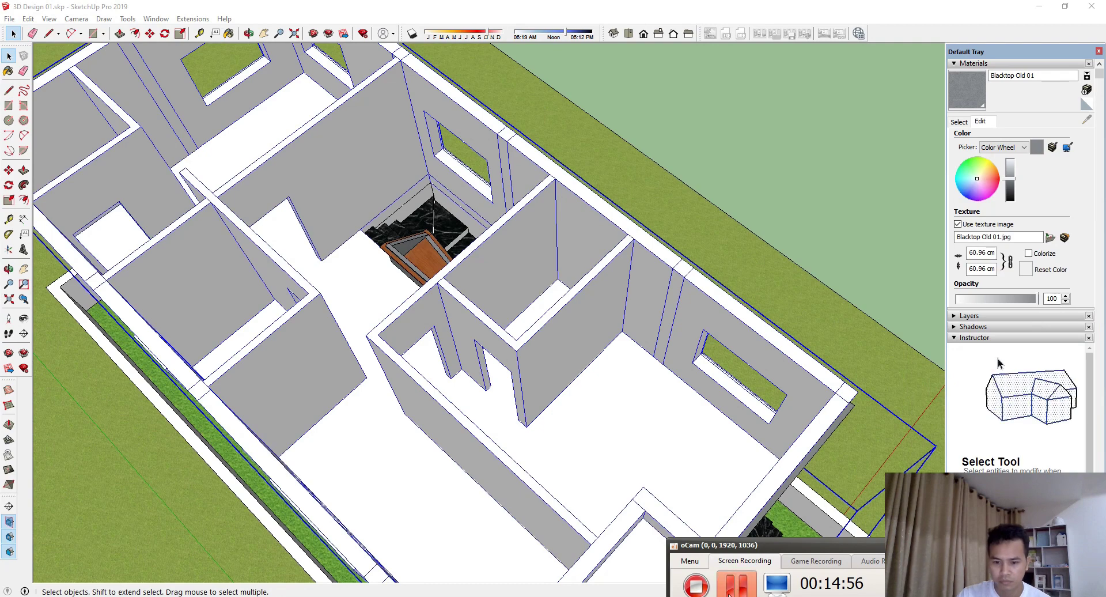
Step: From a raised front view of the house, select the ground-floor floor and front steps
scroll(604, 405, down, 5)
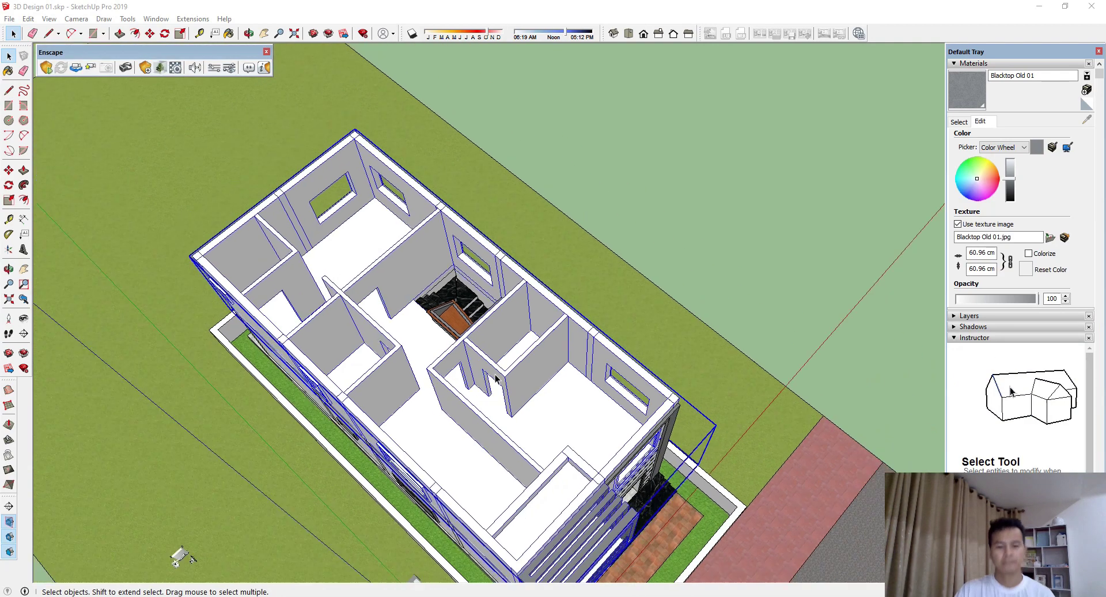
middle_drag(519, 345, 604, 405)
scroll(604, 405, up, 3)
scroll(586, 387, down, 3)
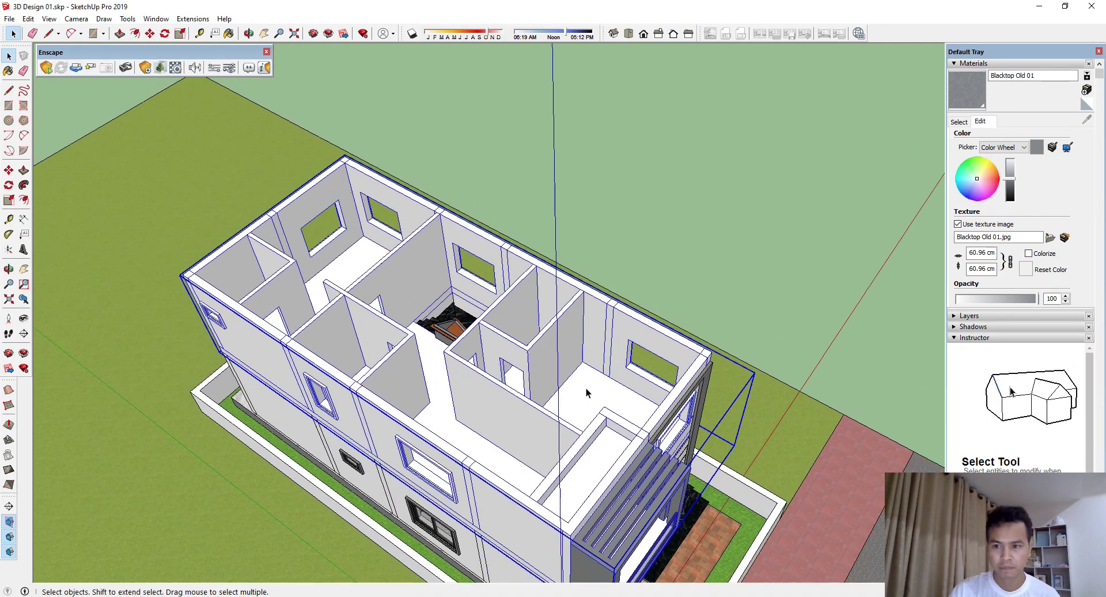
click(690, 268)
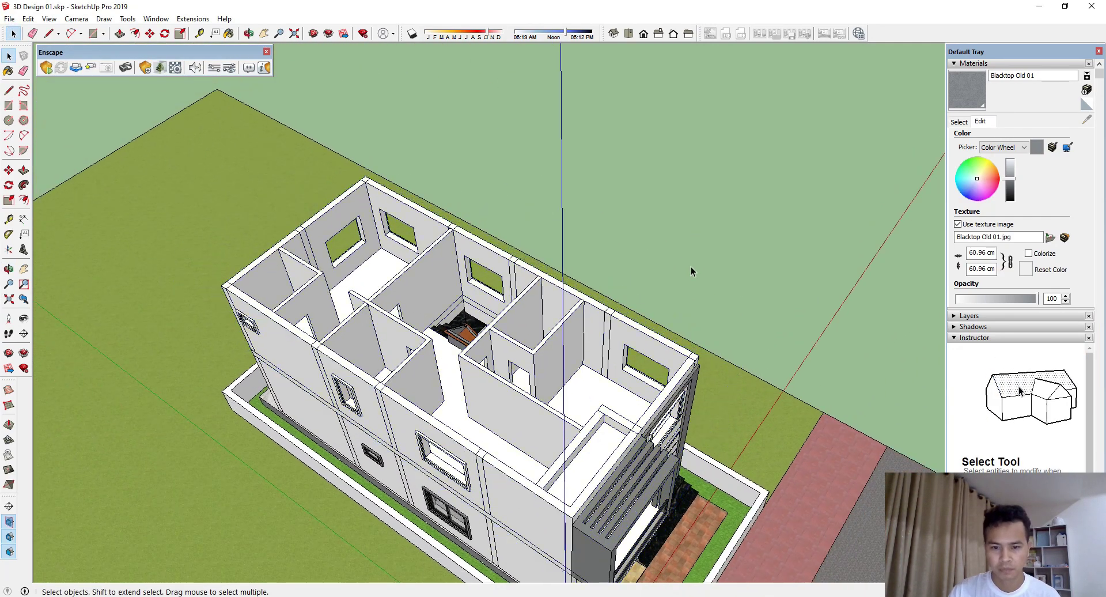
scroll(550, 409, down, 5)
scroll(550, 409, down, 3)
mouse_move(551, 409)
middle_down()
mouse_move(555, 217)
mouse_move(636, 214)
mouse_move(679, 291)
mouse_move(541, 406)
mouse_move(549, 444)
mouse_move(506, 353)
mouse_move(461, 309)
middle_up()
click(540, 405)
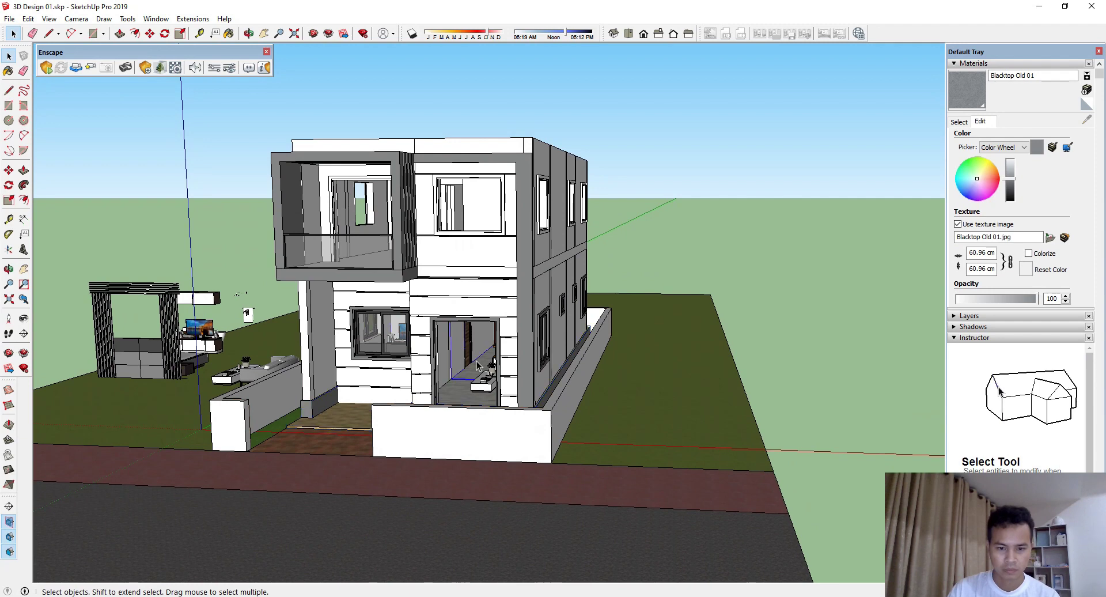
middle_drag(477, 365, 456, 456)
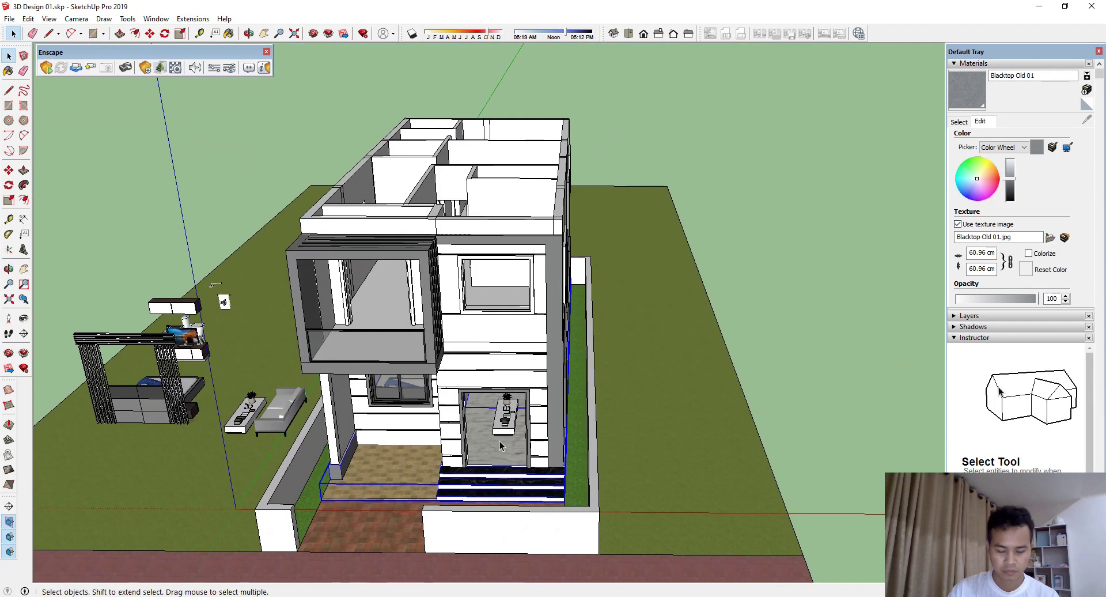
Step: Move-copy the ground-floor floor, walls and steps onto the lawn right of the house
key(m)
key(ctrl)
click(488, 444)
scroll(488, 444, down, 5)
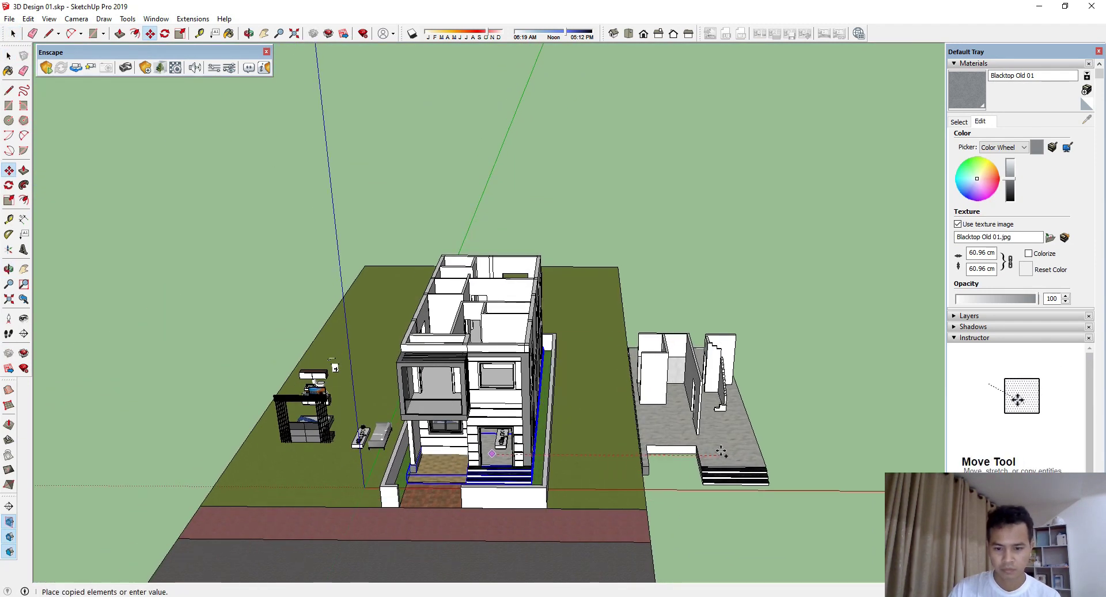
click(696, 454)
key(space)
middle_drag(696, 455, 587, 456)
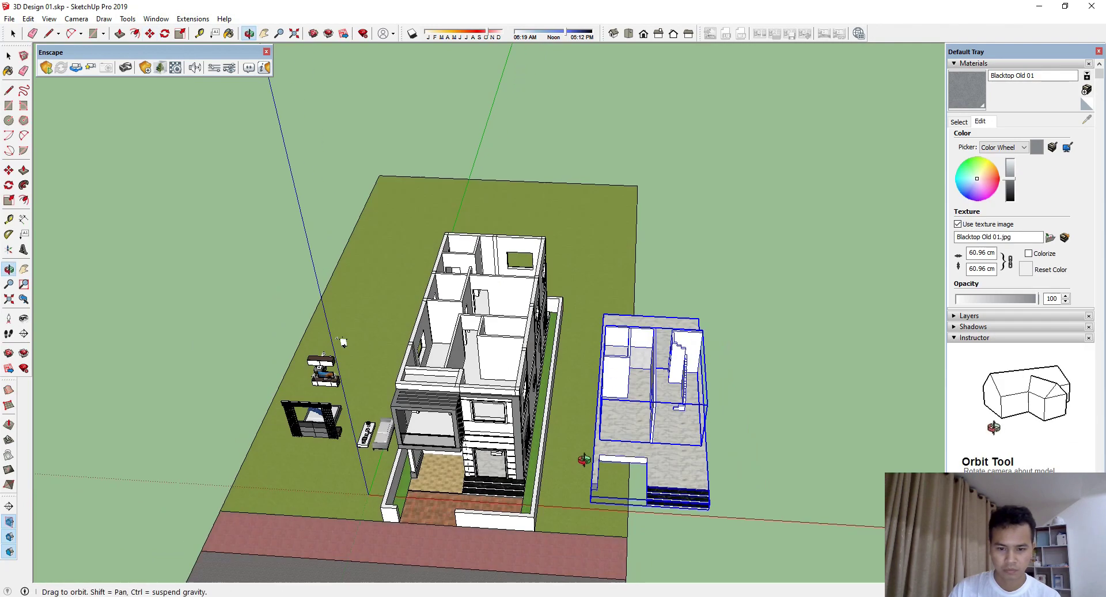
scroll(572, 382, up, 4)
mouse_move(572, 381)
middle_down()
mouse_move(628, 390)
mouse_move(651, 369)
middle_up()
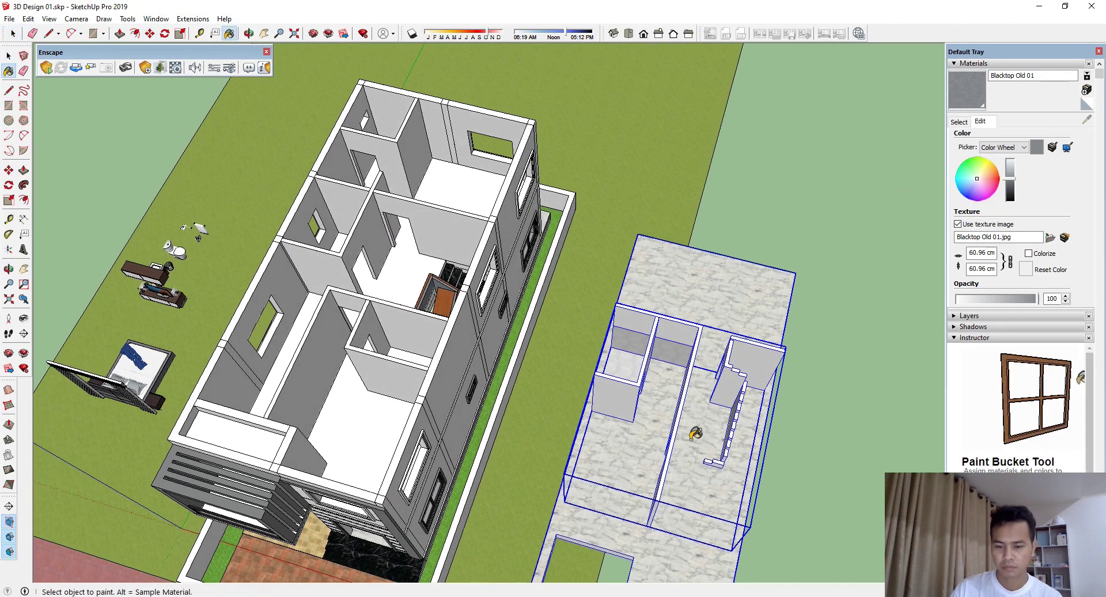
Step: Inside the house group, select all geometry and paint the floors with the marble material
double_click(365, 431)
triple_click(361, 430)
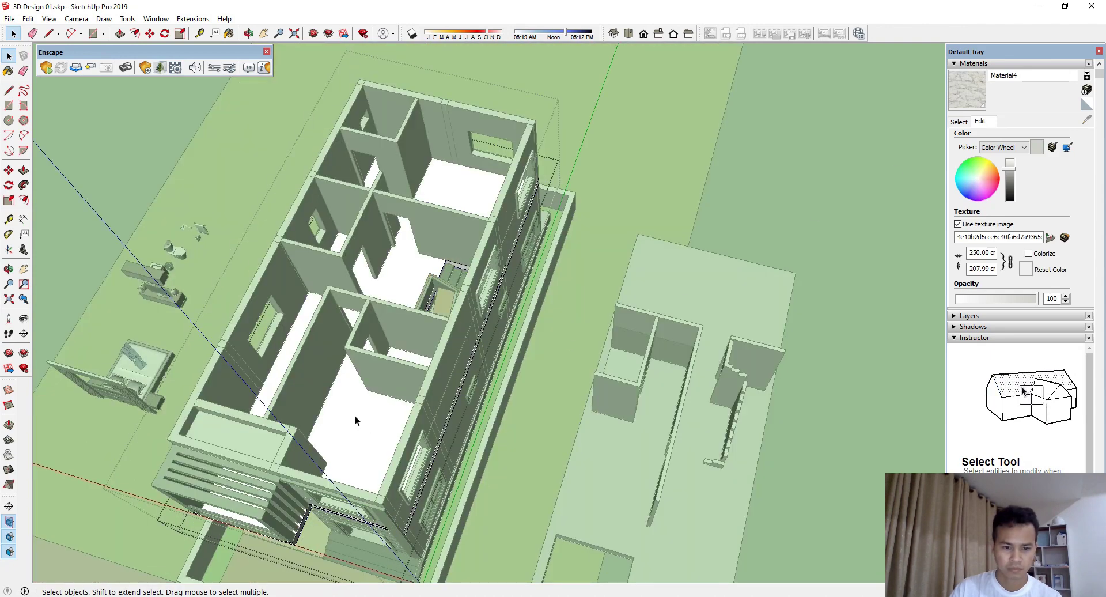
click(425, 402)
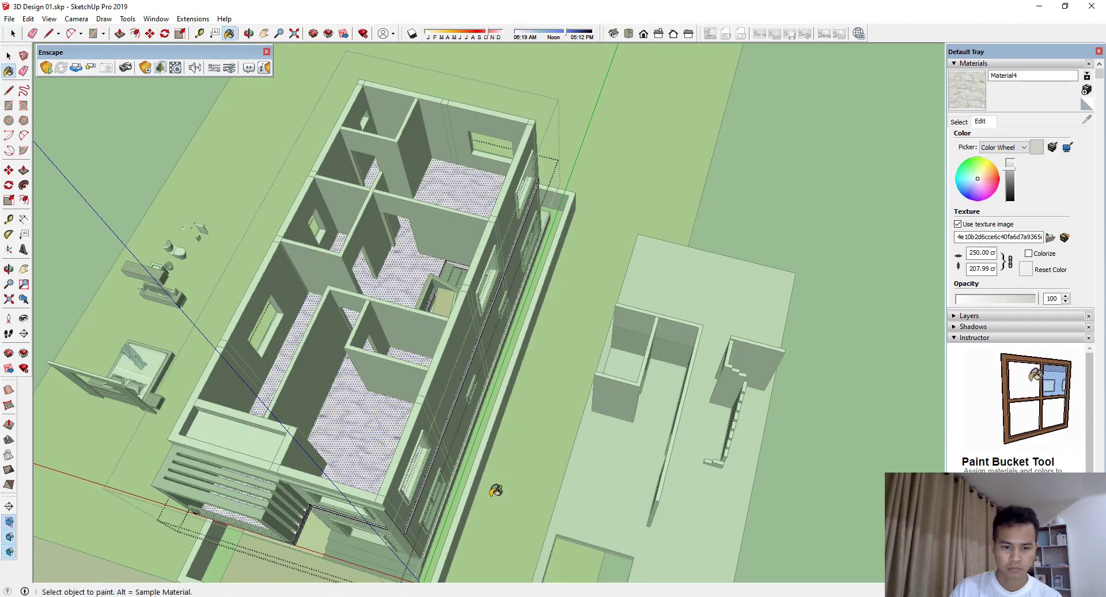
key(space)
scroll(800, 167, down, 3)
scroll(562, 300, up, 5)
middle_drag(518, 323, 561, 301)
key(space)
scroll(562, 300, down, 3)
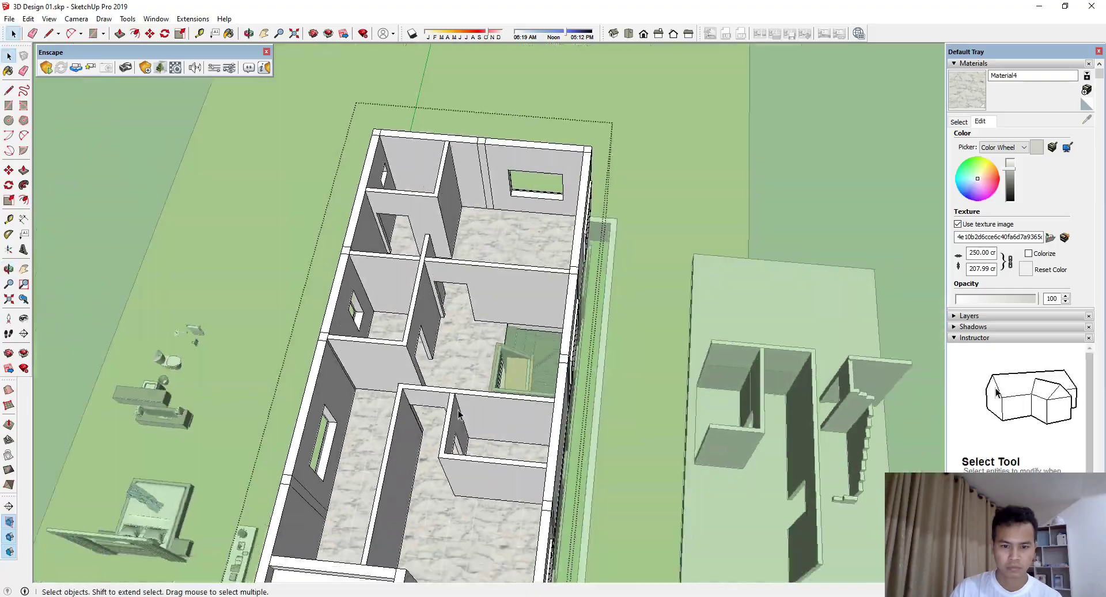
Step: Exit the house group and orbit to a lower front view of the house
click(854, 163)
middle_drag(854, 163, 406, 203)
scroll(406, 203, up, 3)
scroll(406, 202, up, 3)
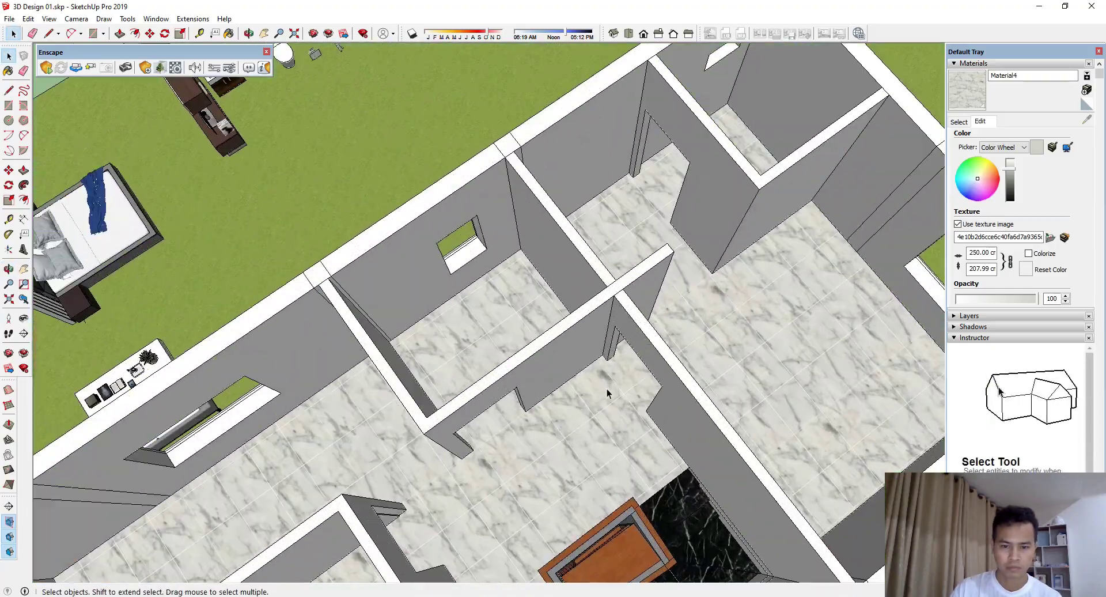
mouse_move(605, 387)
middle_down()
mouse_move(380, 371)
mouse_move(612, 252)
mouse_move(582, 407)
middle_up()
scroll(380, 372, down, 3)
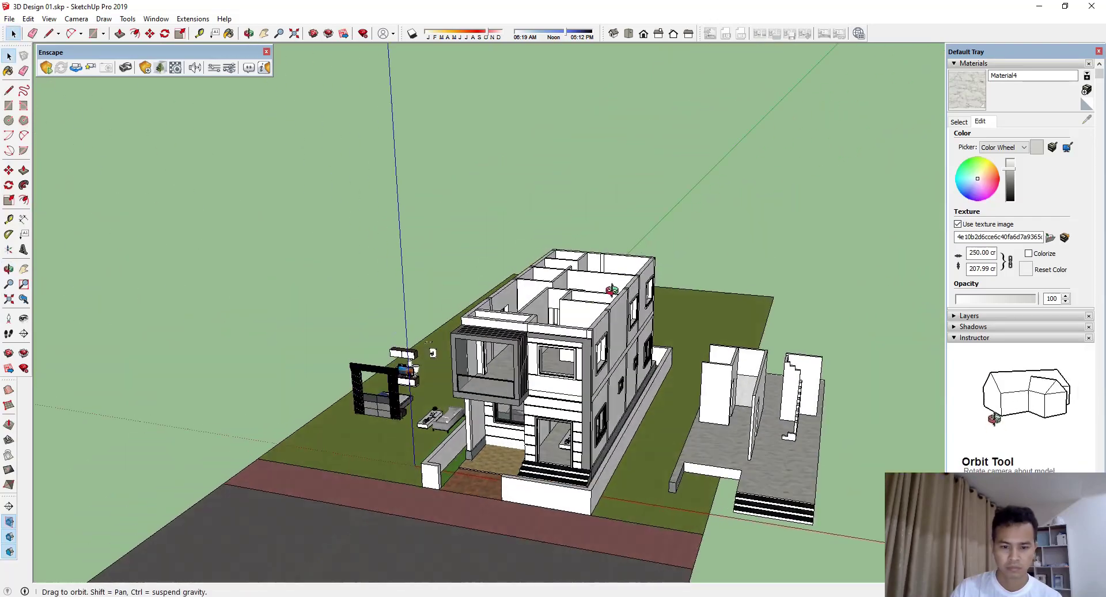
Step: Zoom into the entrance hallway and start a copy of the wooden door
scroll(582, 406, up, 3)
scroll(581, 406, up, 3)
scroll(582, 406, up, 2)
scroll(581, 405, up, 2)
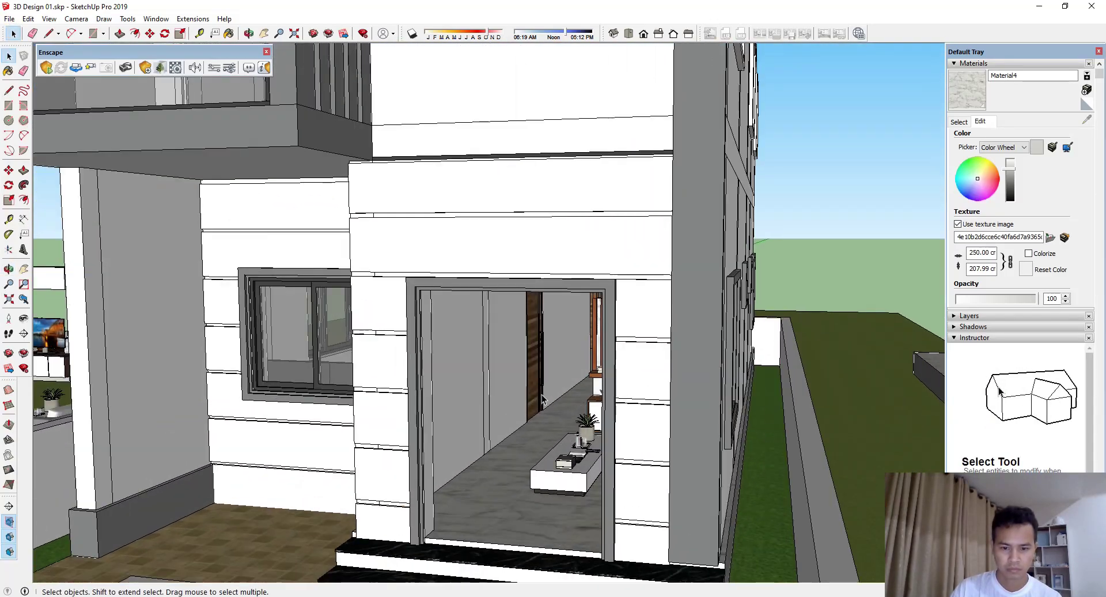
middle_drag(542, 404, 586, 322)
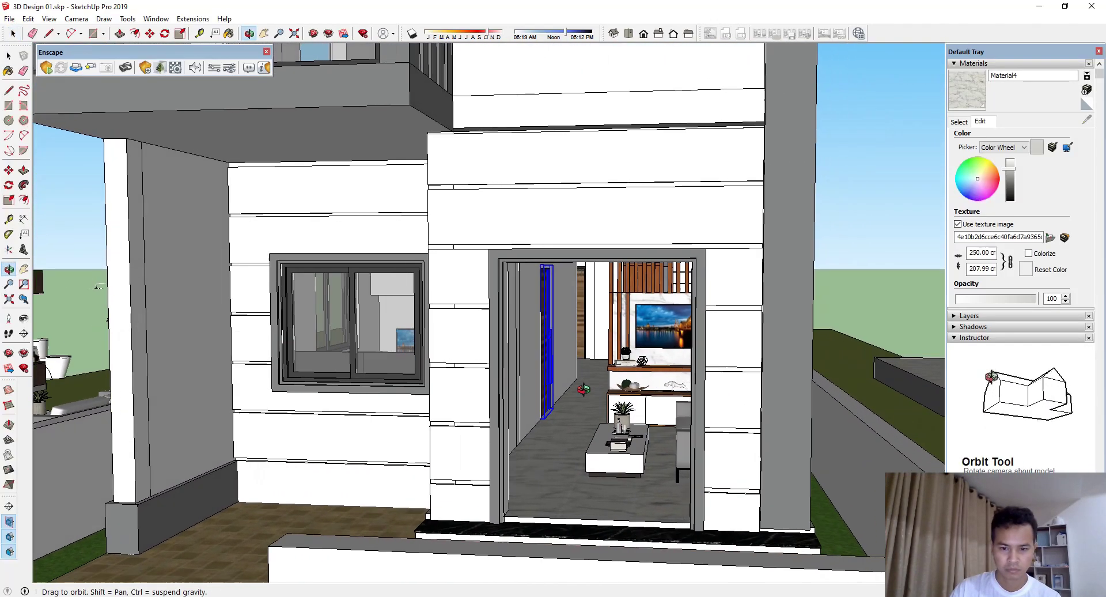
scroll(586, 321, up, 4)
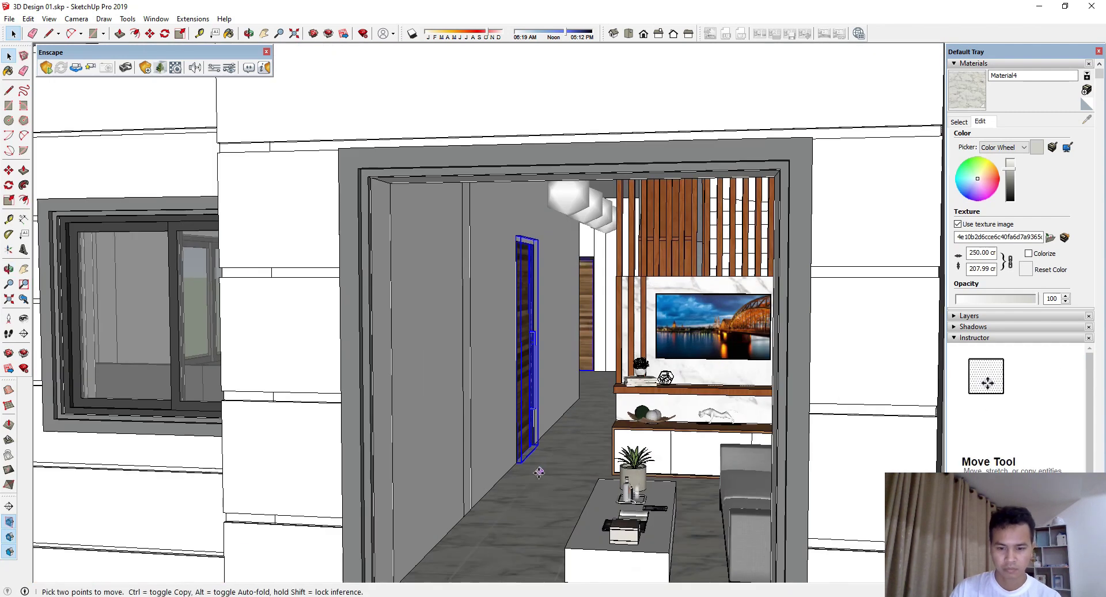
scroll(539, 472, up, 2)
scroll(540, 440, up, 1)
scroll(527, 435, up, 1)
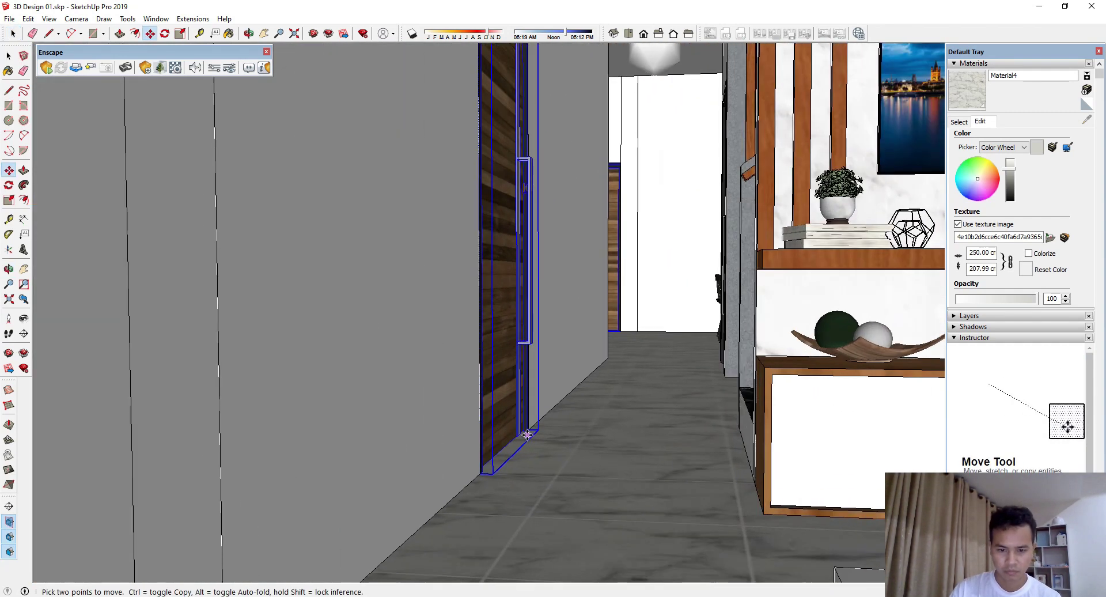
ctrl+click(480, 476)
scroll(484, 478, down, 3)
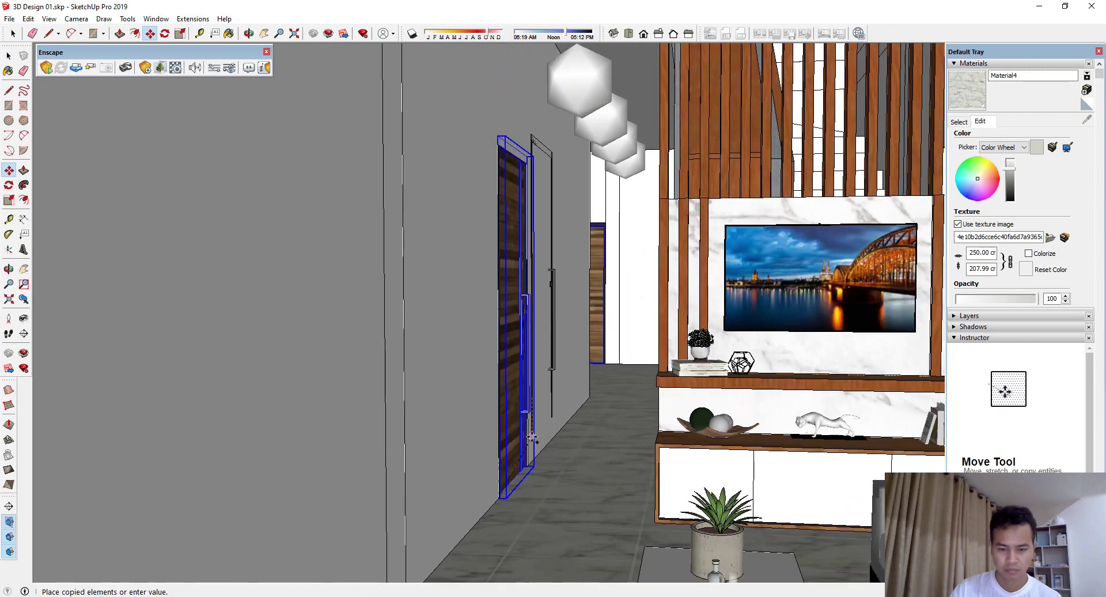
middle_drag(490, 483, 512, 514)
Step: Bring the door copy up to the upper floor, looking down on it
scroll(501, 493, down, 1)
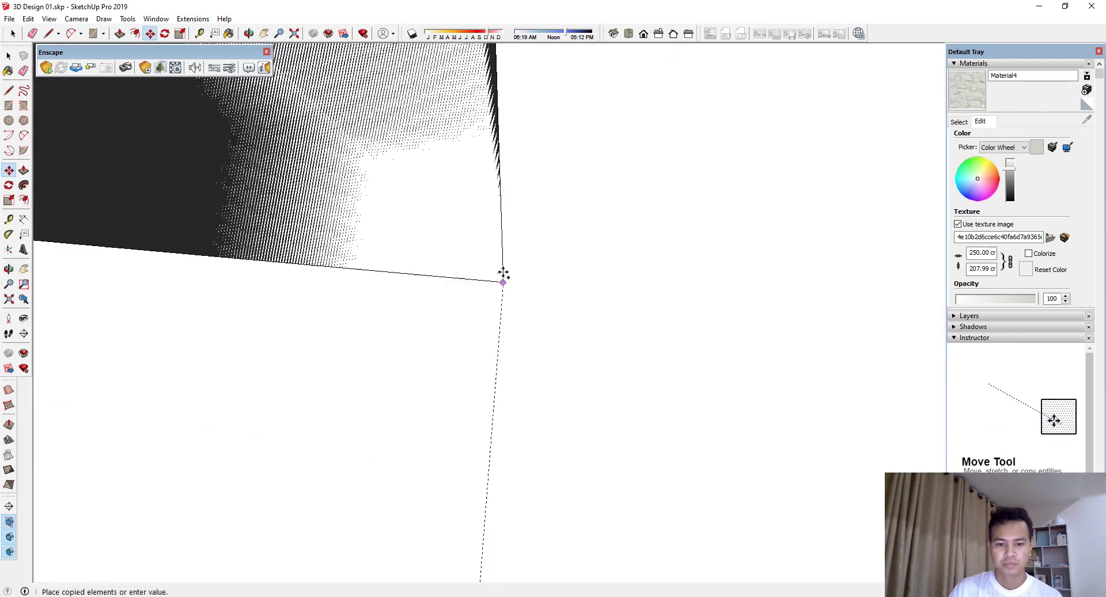
scroll(496, 489, down, 2)
scroll(486, 483, down, 1)
scroll(486, 483, down, 2)
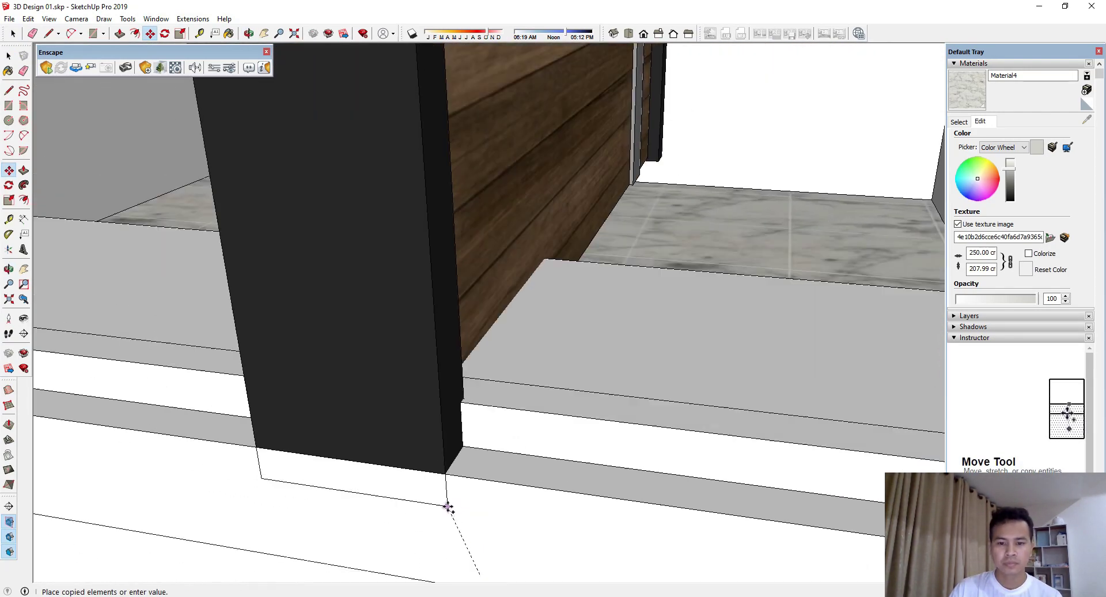
scroll(449, 504, down, 2)
scroll(461, 495, down, 2)
scroll(469, 461, down, 2)
scroll(471, 446, down, 3)
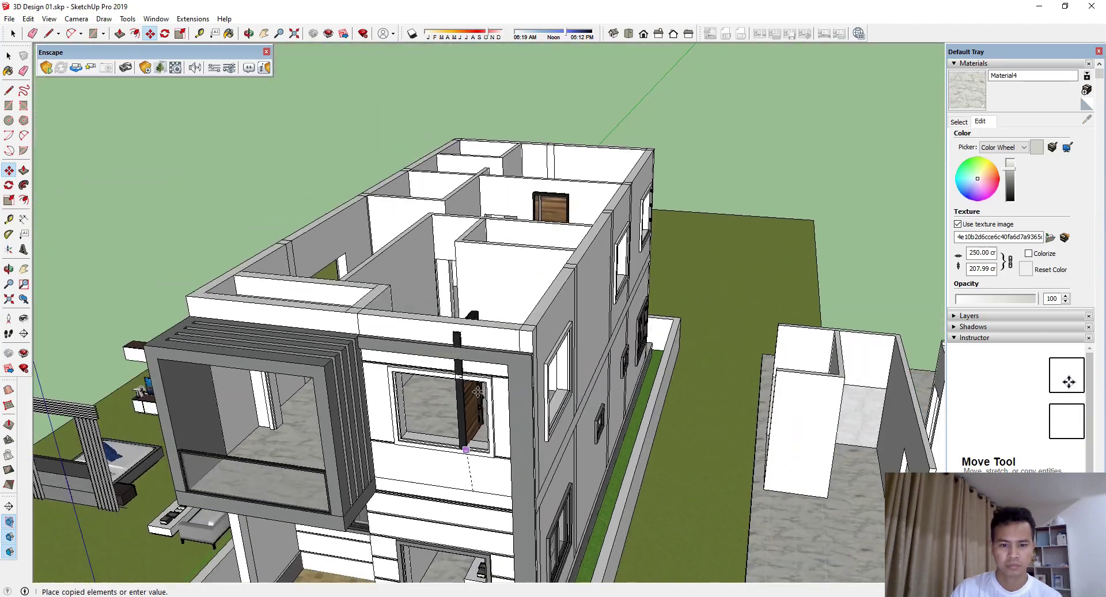
middle_drag(471, 447, 501, 231)
scroll(507, 186, up, 3)
scroll(507, 187, up, 3)
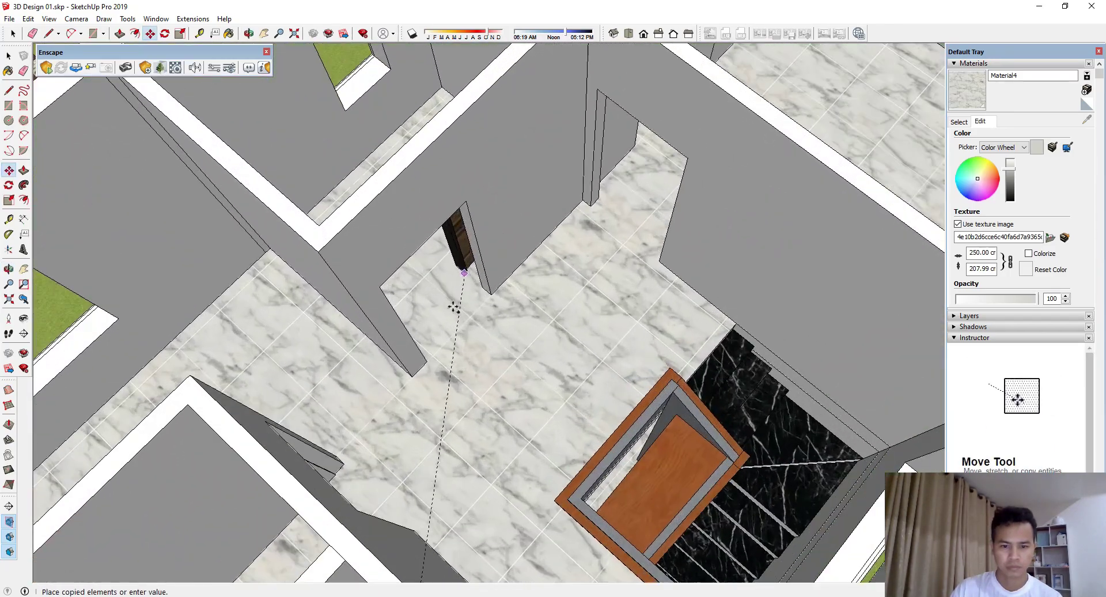
scroll(427, 362, down, 3)
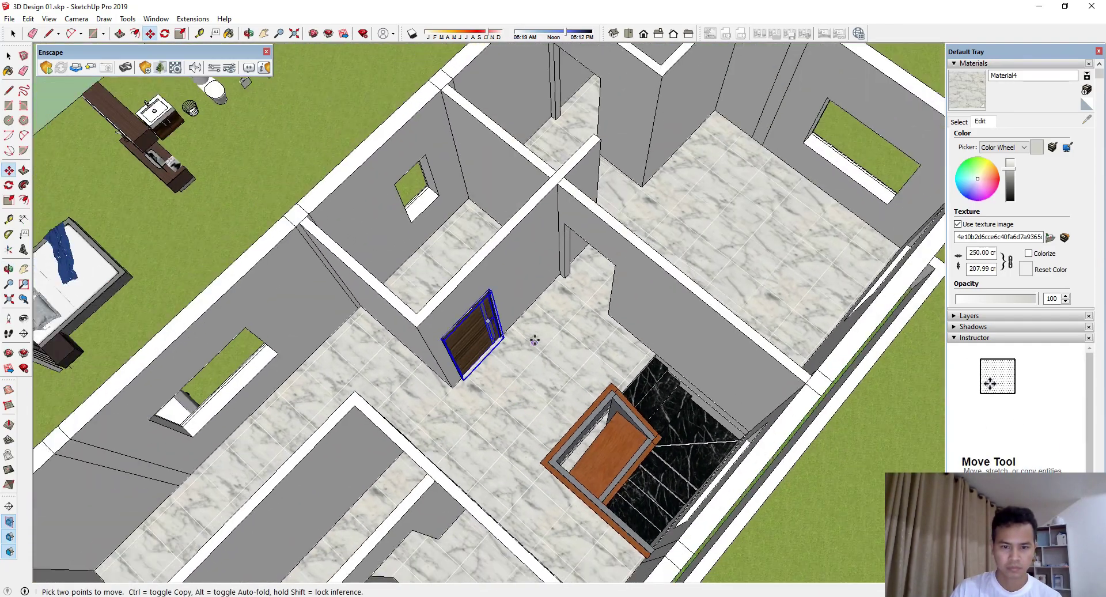
middle_drag(531, 341, 576, 230)
scroll(679, 123, down, 2)
scroll(634, 187, up, 1)
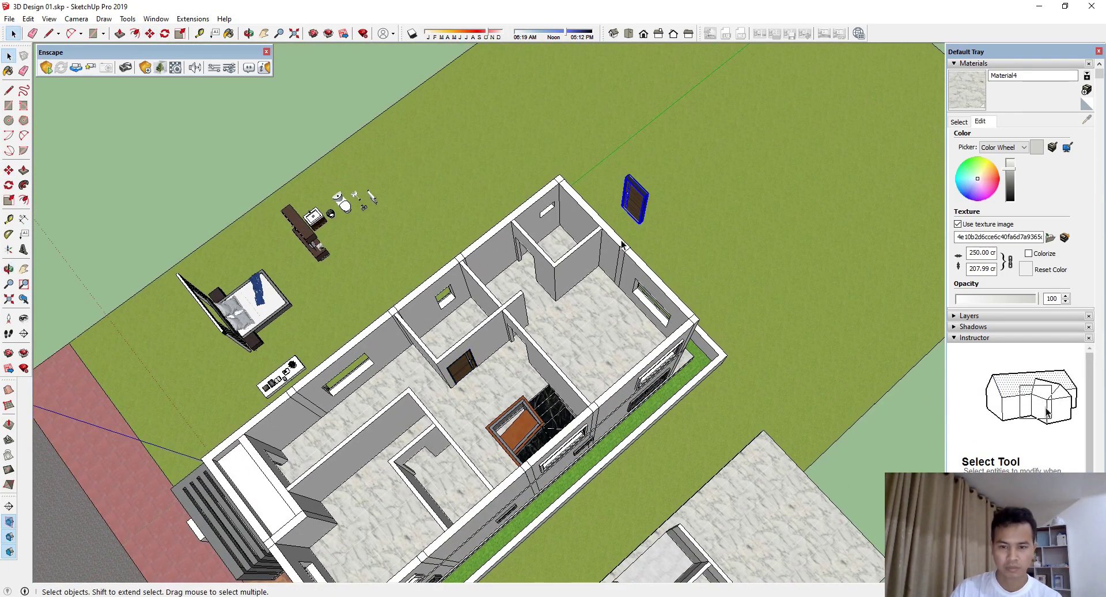
scroll(622, 245, up, 3)
middle_drag(657, 224, 613, 185)
Step: With the Move tool, snap the door copy against the small room's wall
key(m)
scroll(674, 229, up, 3)
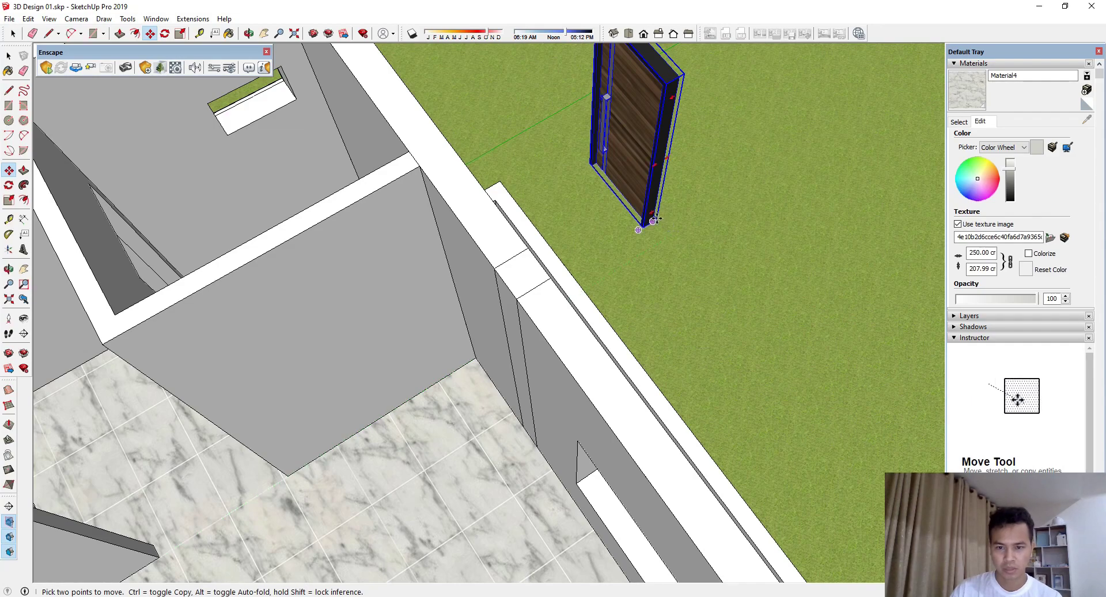
scroll(656, 219, down, 2)
scroll(758, 274, down, 2)
middle_drag(758, 274, 512, 464)
scroll(487, 369, up, 5)
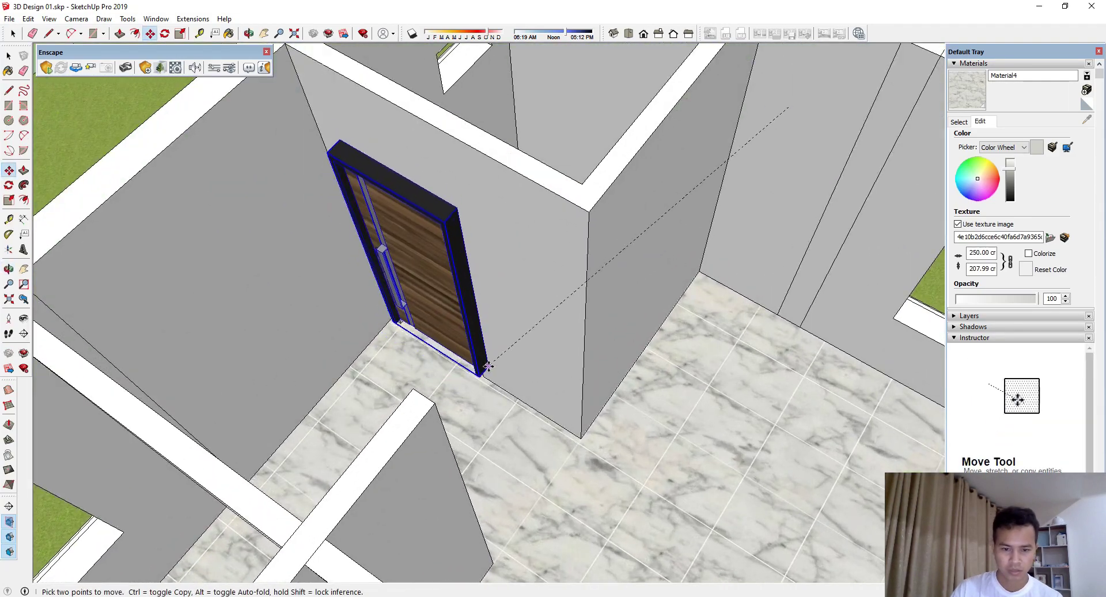
scroll(474, 392, up, 2)
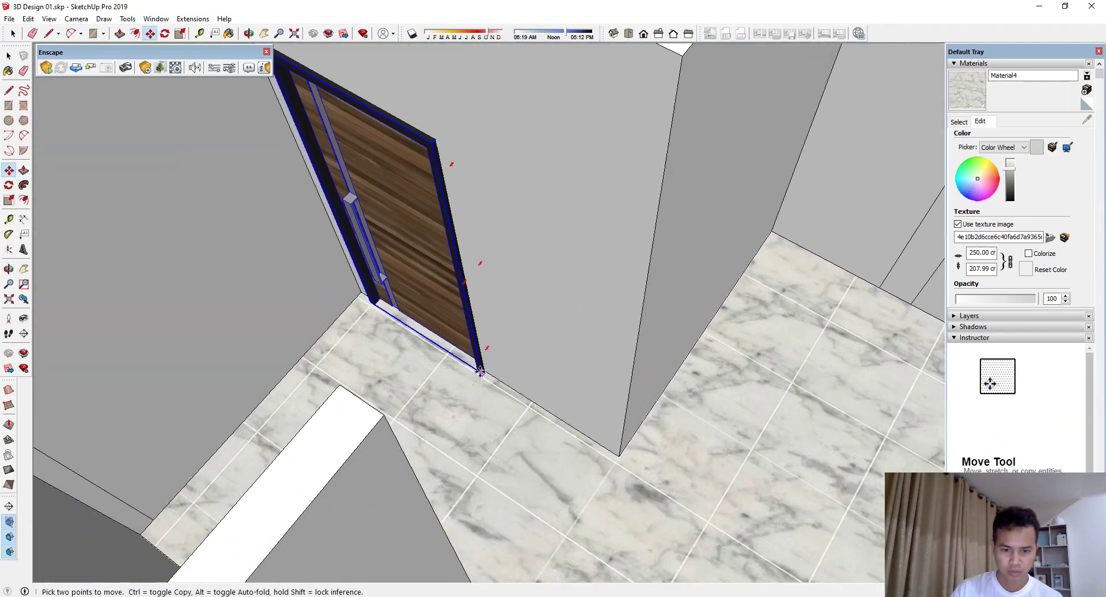
scroll(473, 383, down, 5)
Step: Return to Select and orbit out to a low front view of the house
key(space)
middle_drag(518, 334, 555, 302)
scroll(760, 182, down, 5)
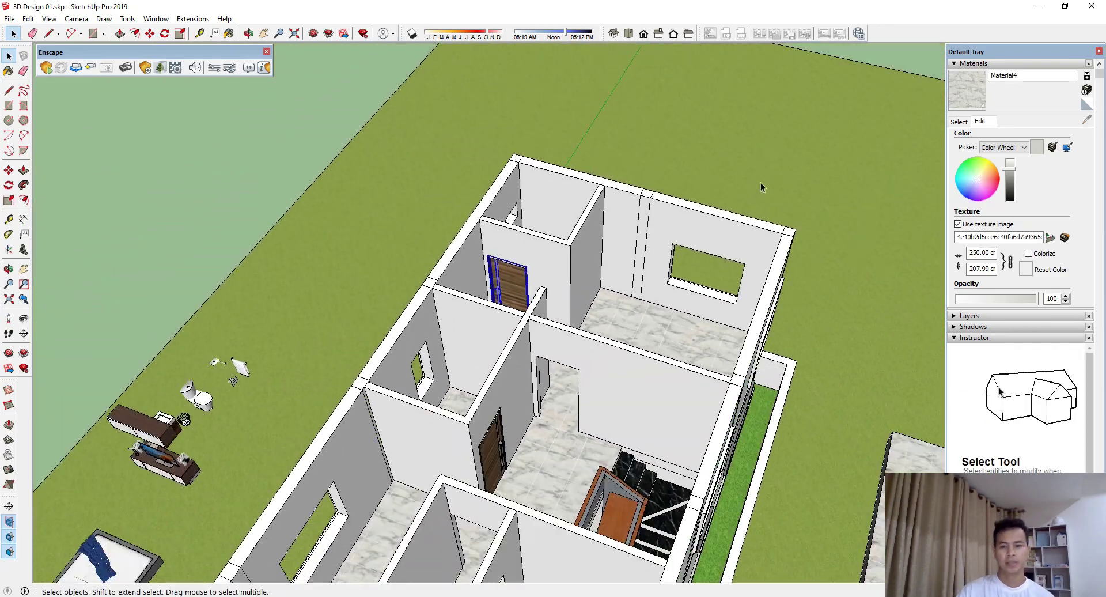
middle_drag(760, 182, 807, 190)
scroll(845, 185, down, 3)
scroll(574, 231, down, 2)
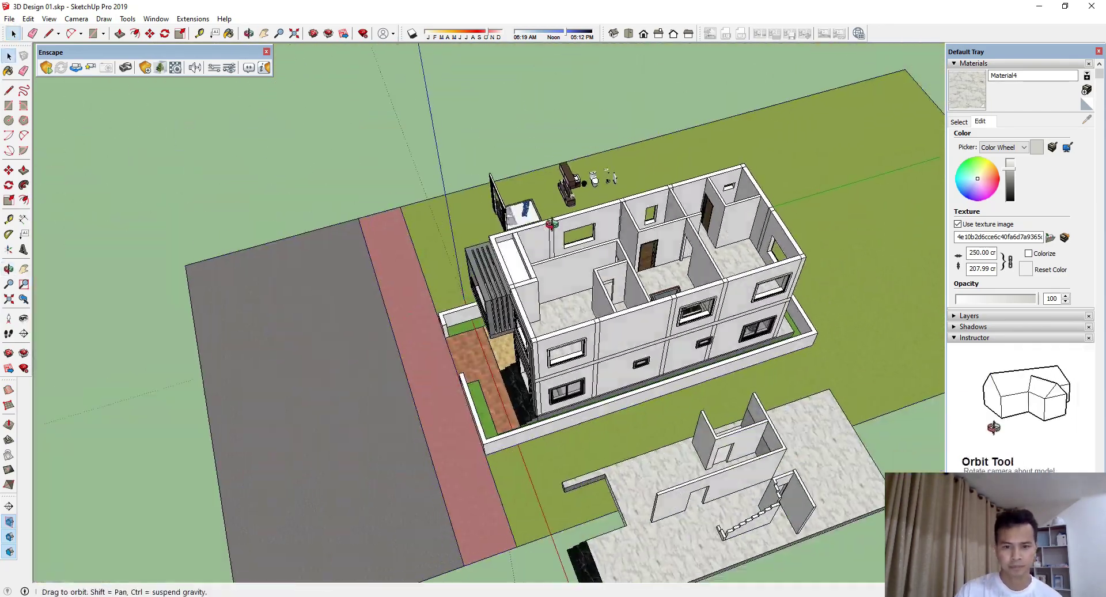
middle_drag(575, 230, 853, 262)
scroll(748, 242, up, 3)
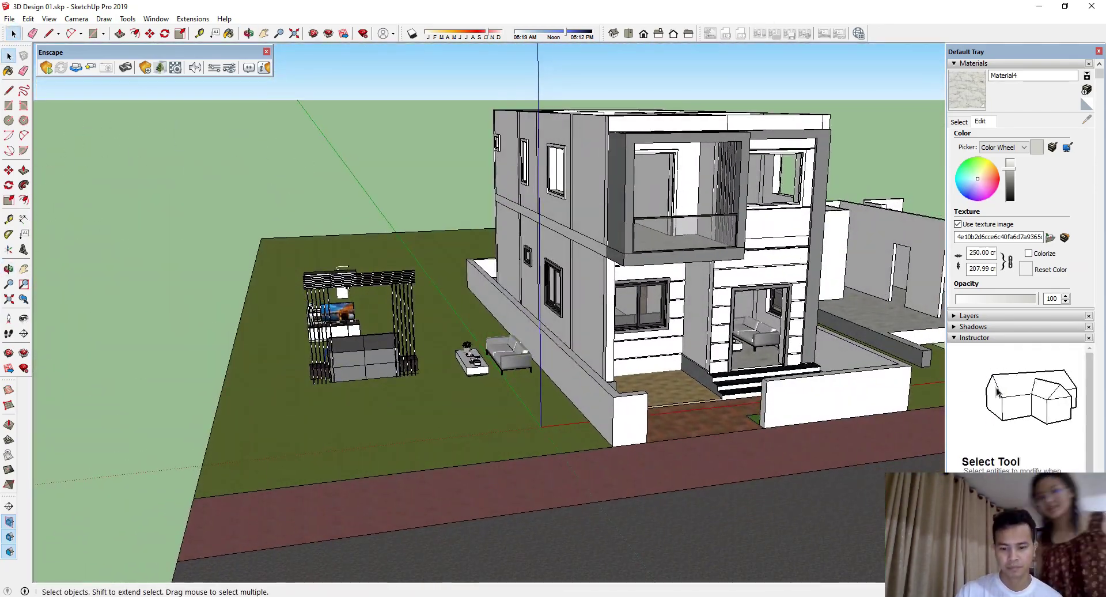